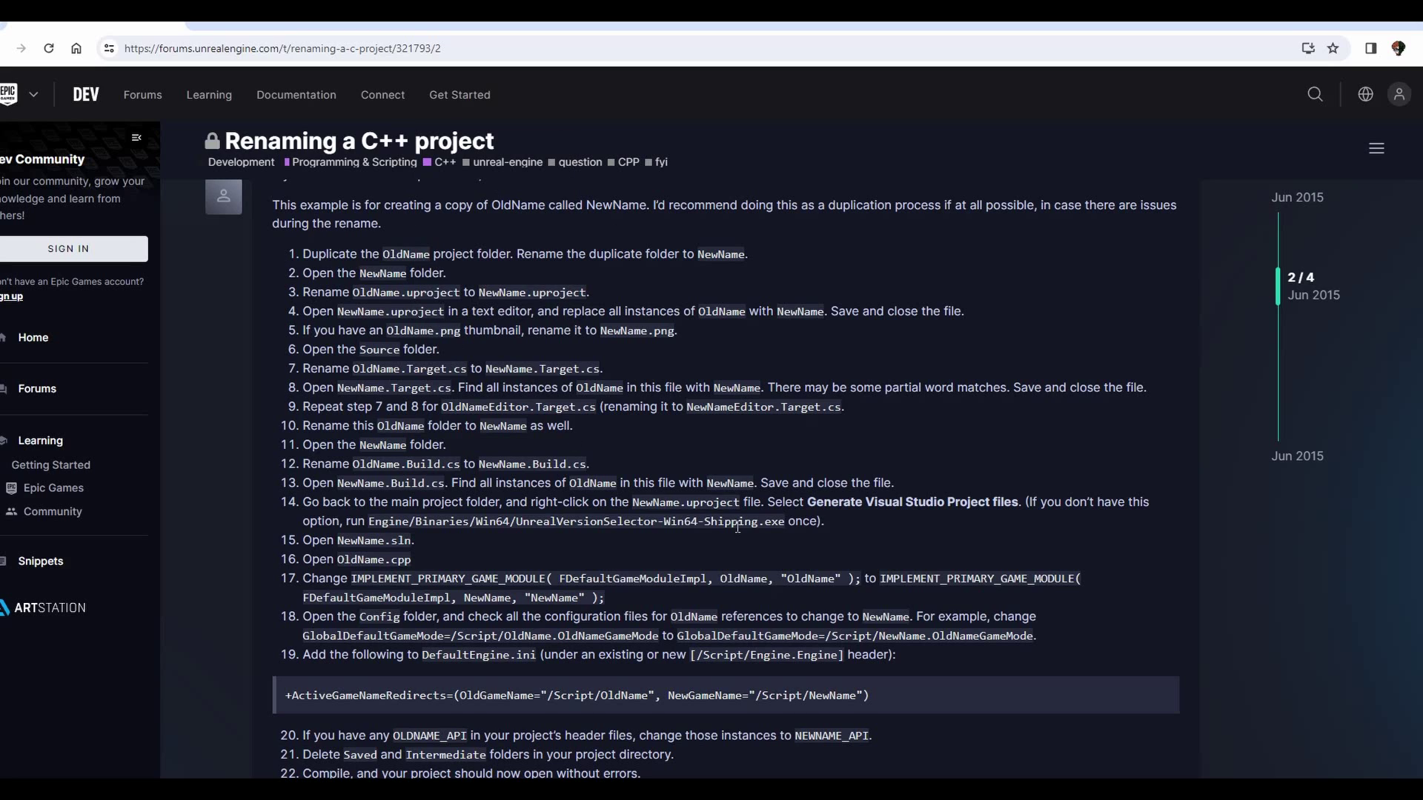
Step: Switch from the TwitchGame code in Visual Studio to the File Explorer window listing Unreal Projects
{"action": "scroll", "coordinate": [726, 451], "scroll_direction": "down", "scroll_amount": 3}
{"action": "scroll", "coordinate": [816, 412], "scroll_direction": "up", "scroll_amount": 3}
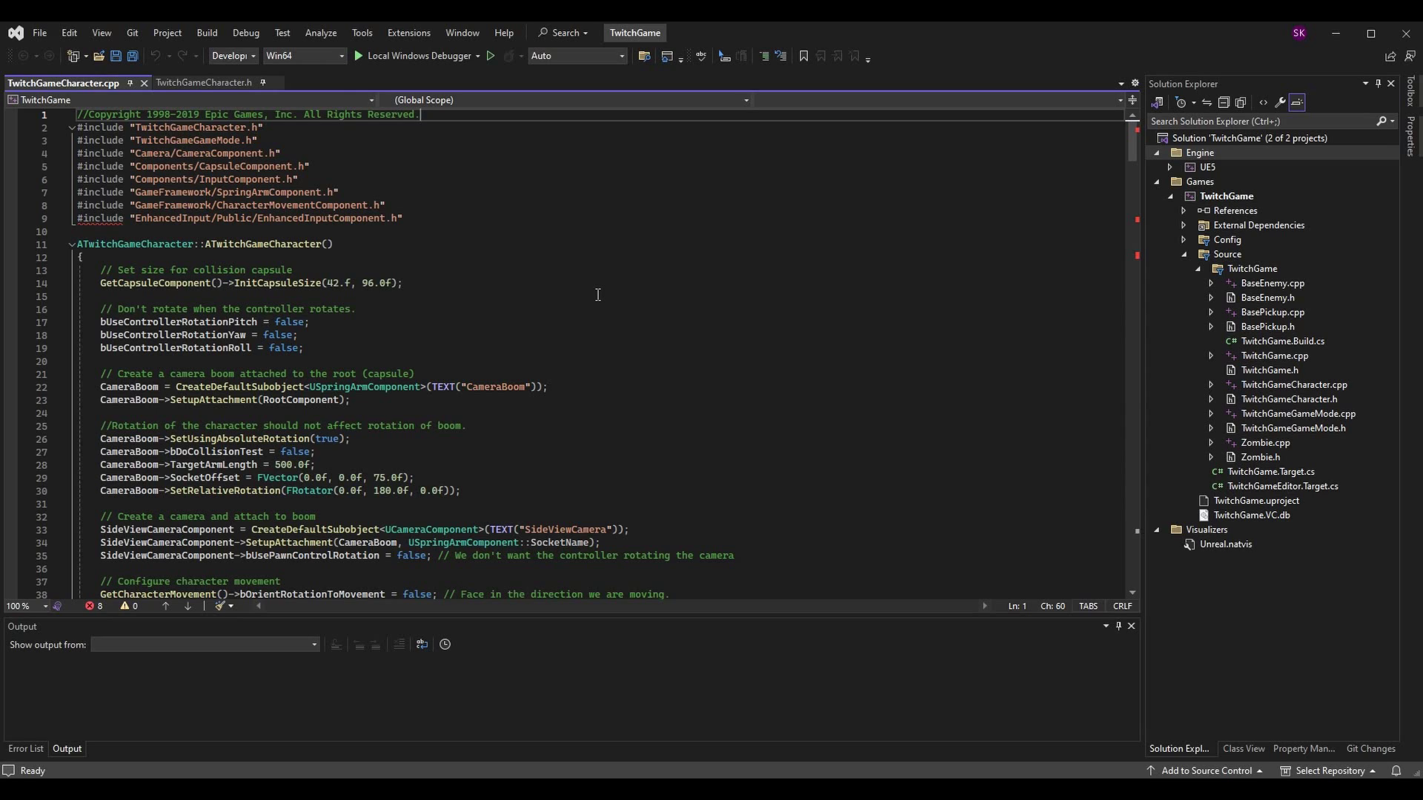
{"action": "key", "text": "alt+Tab"}
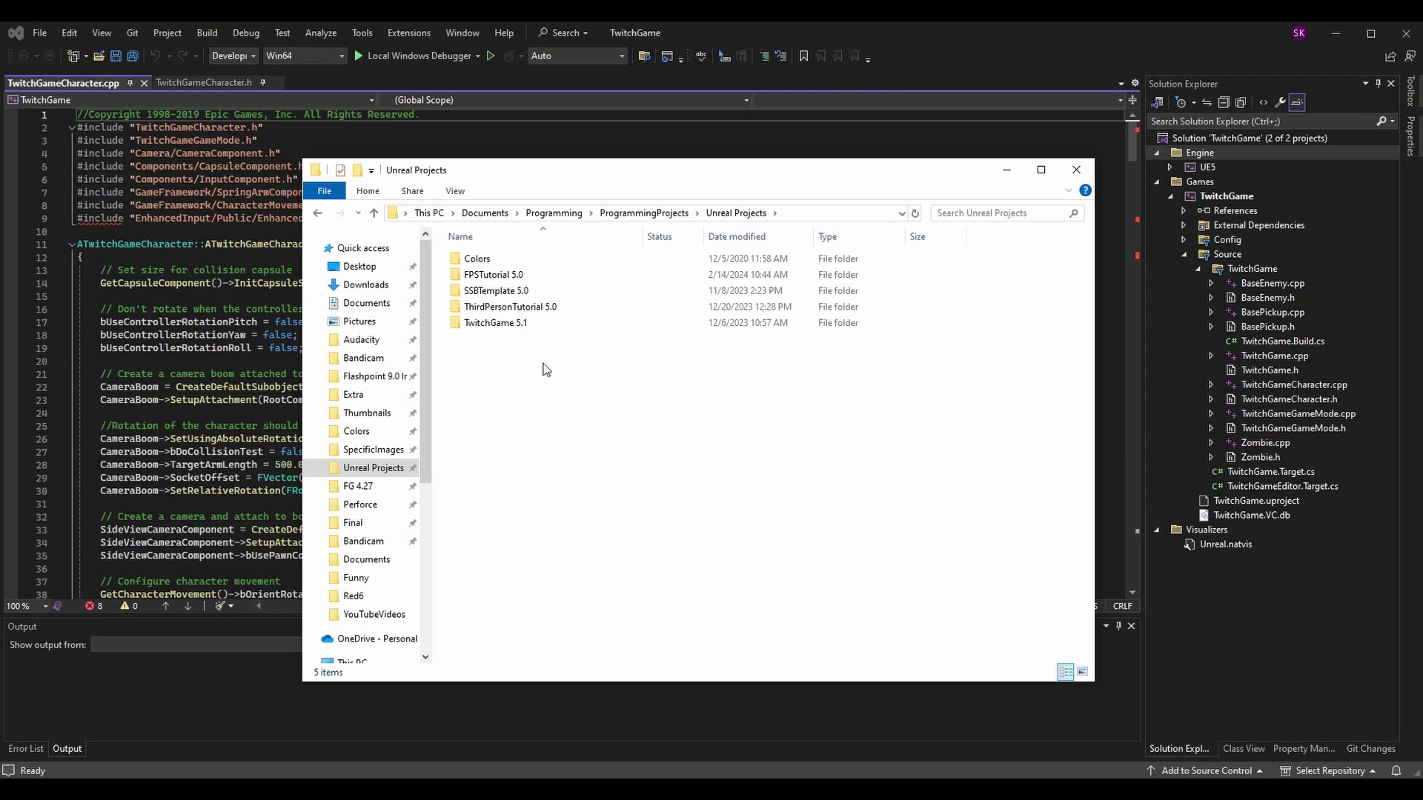
Step: Paste a duplicate of the TwitchGame 5.1 project folder into Unreal Projects
{"action": "right_click", "coordinate": [504, 328]}
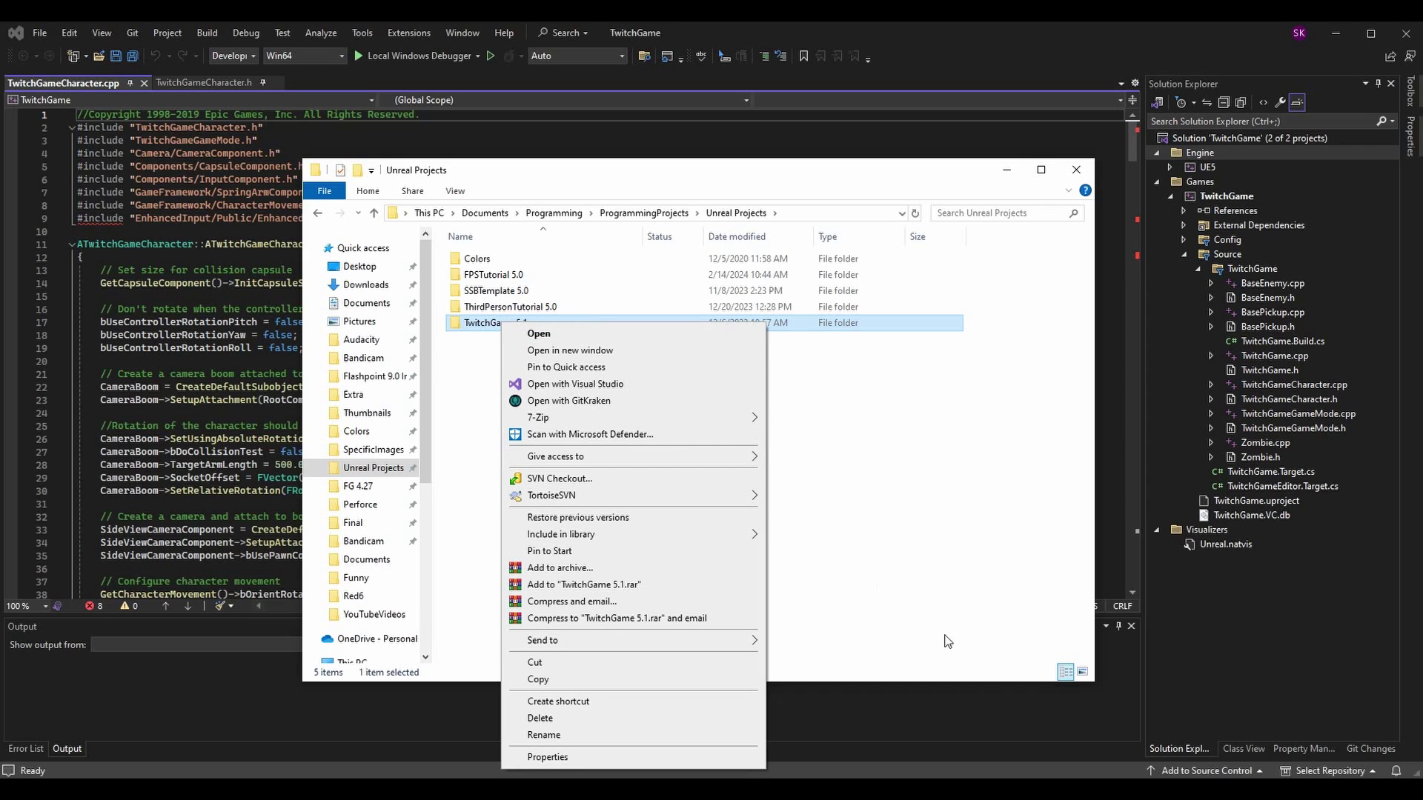
{"action": "left_click", "coordinate": [926, 579]}
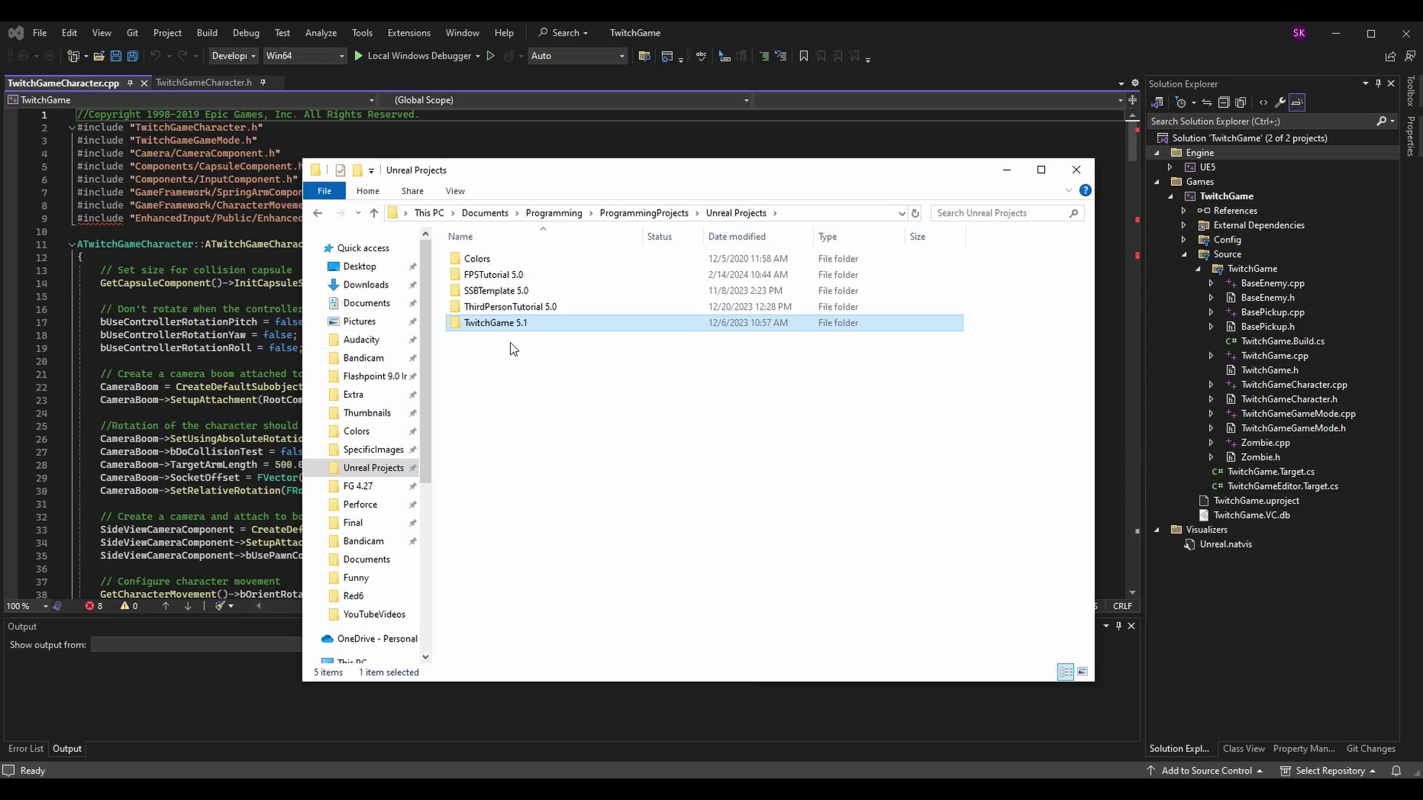
{"action": "left_click", "coordinate": [565, 407]}
{"action": "key", "text": "ctrl+v"}
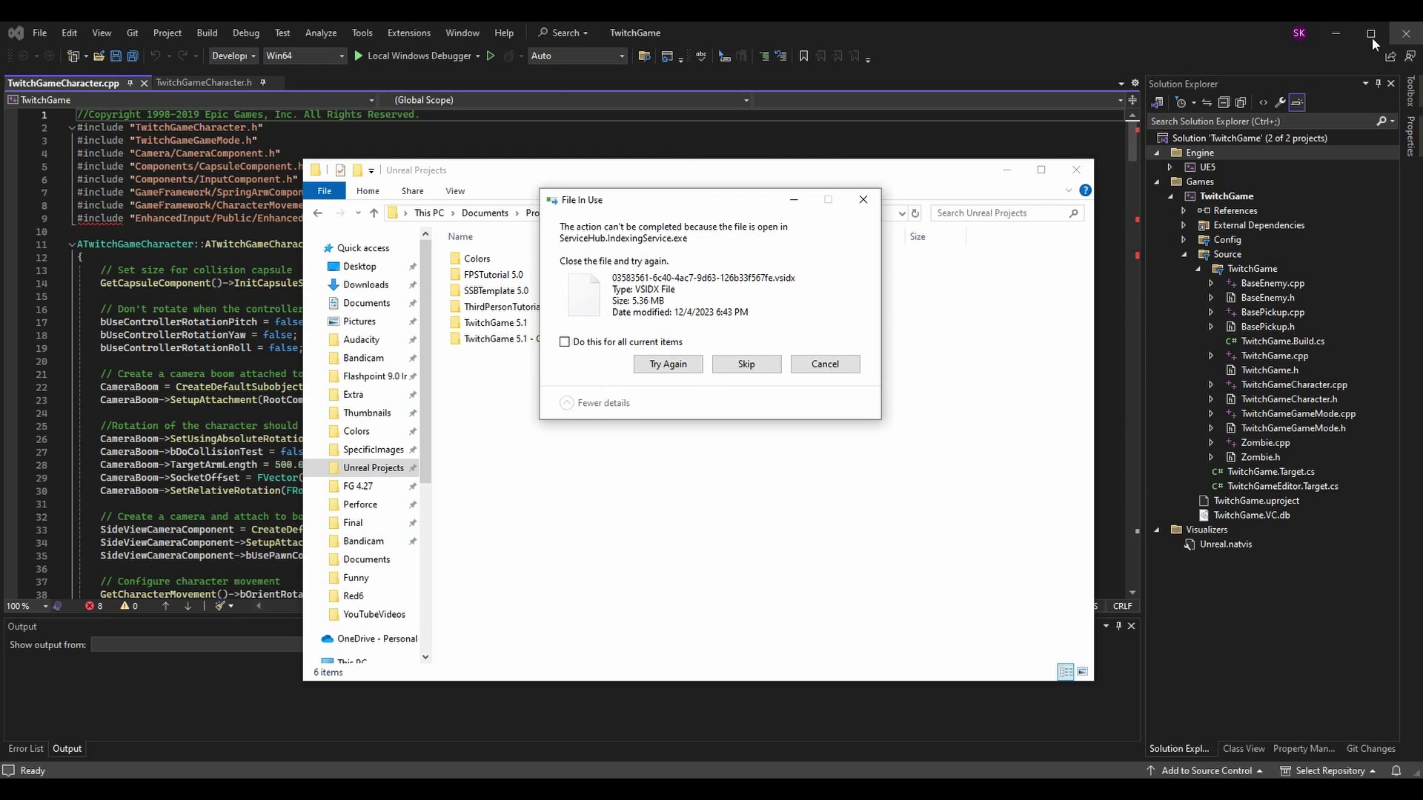
Step: Close Visual Studio to release locked files and retry the copy to create TwitchGame 5.1 - Copy
{"action": "left_click", "coordinate": [1405, 33]}
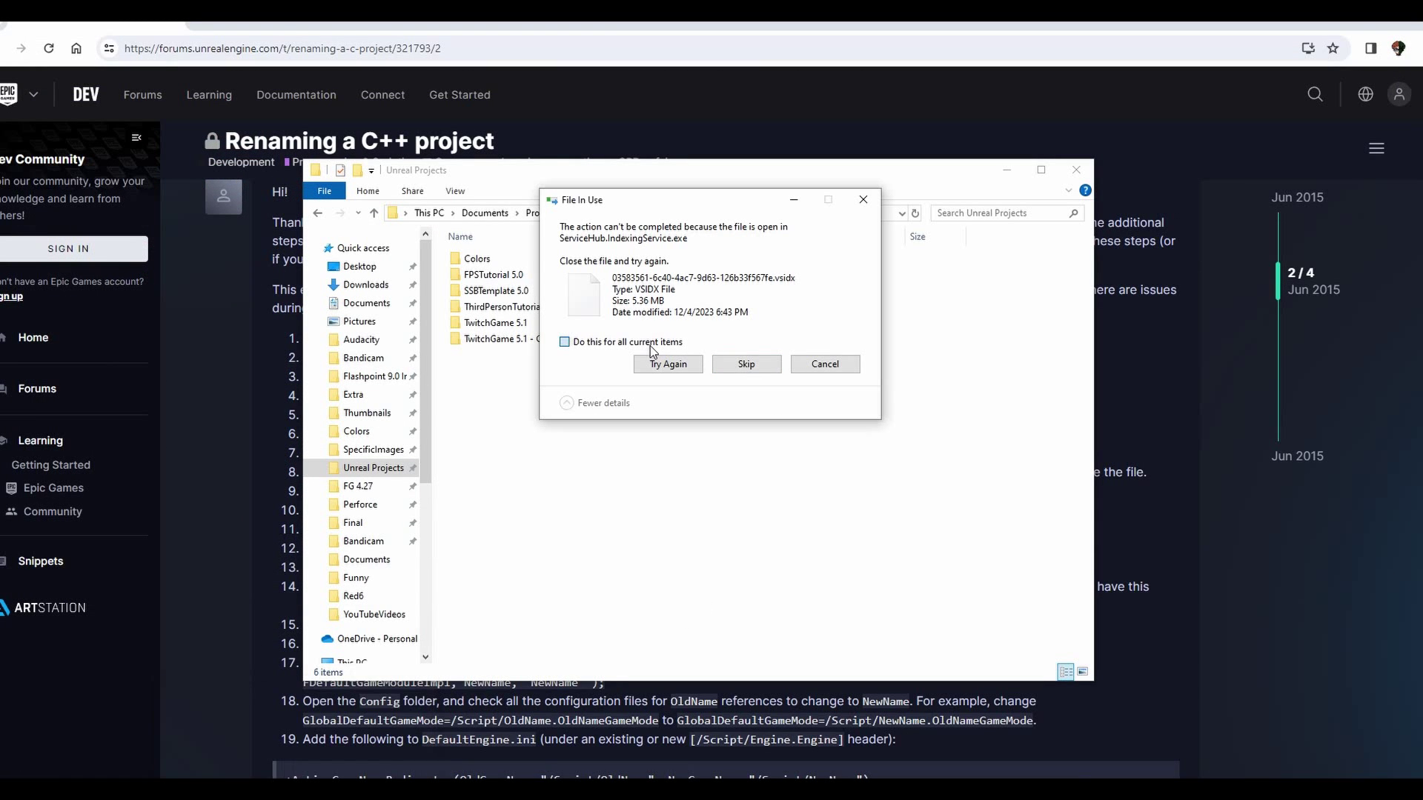
{"action": "left_click", "coordinate": [665, 364]}
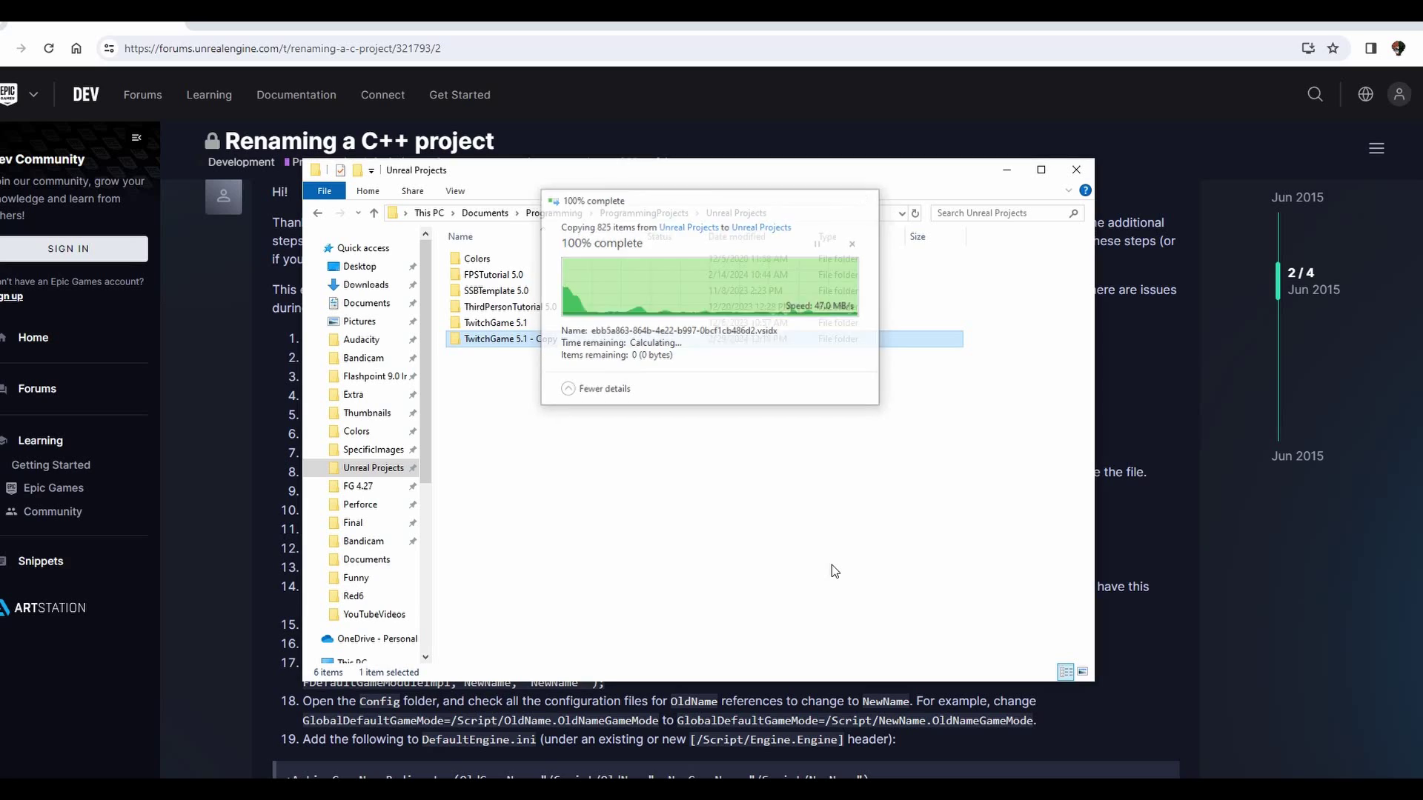
{"action": "left_click", "coordinate": [603, 444]}
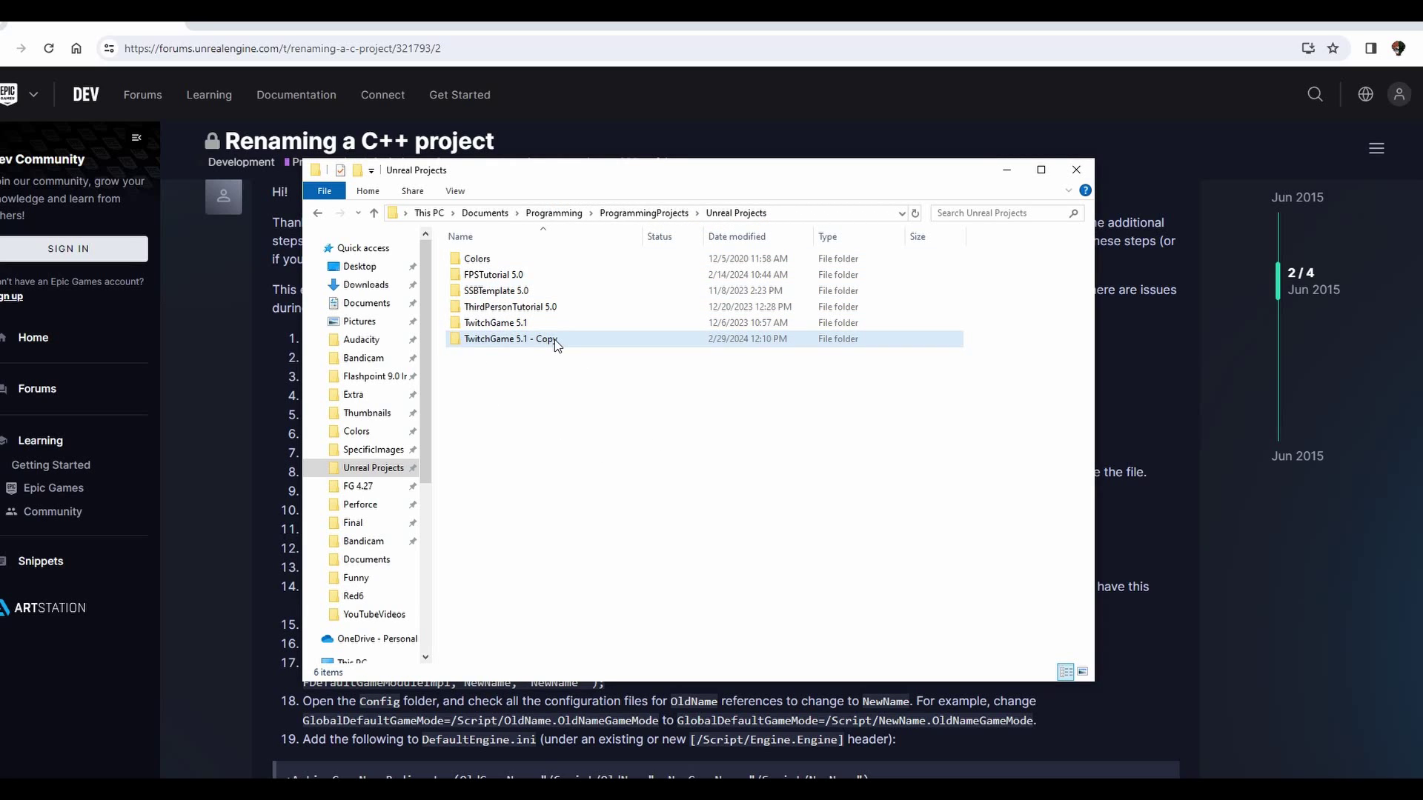
{"action": "right_click", "coordinate": [580, 340]}
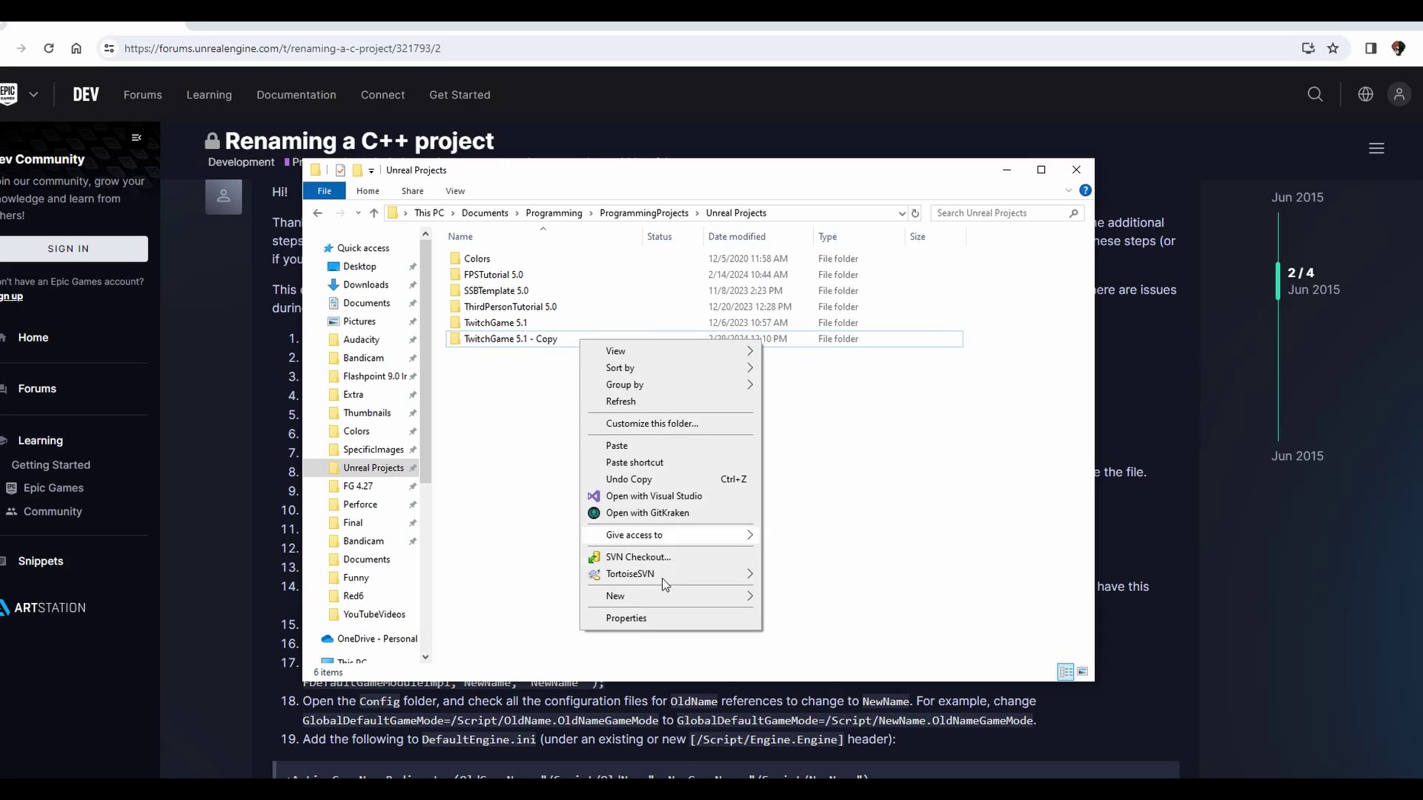
{"action": "right_click", "coordinate": [534, 333]}
Step: Rename the copied project folder to SideScrollerTutorial
{"action": "left_click", "coordinate": [606, 758]}
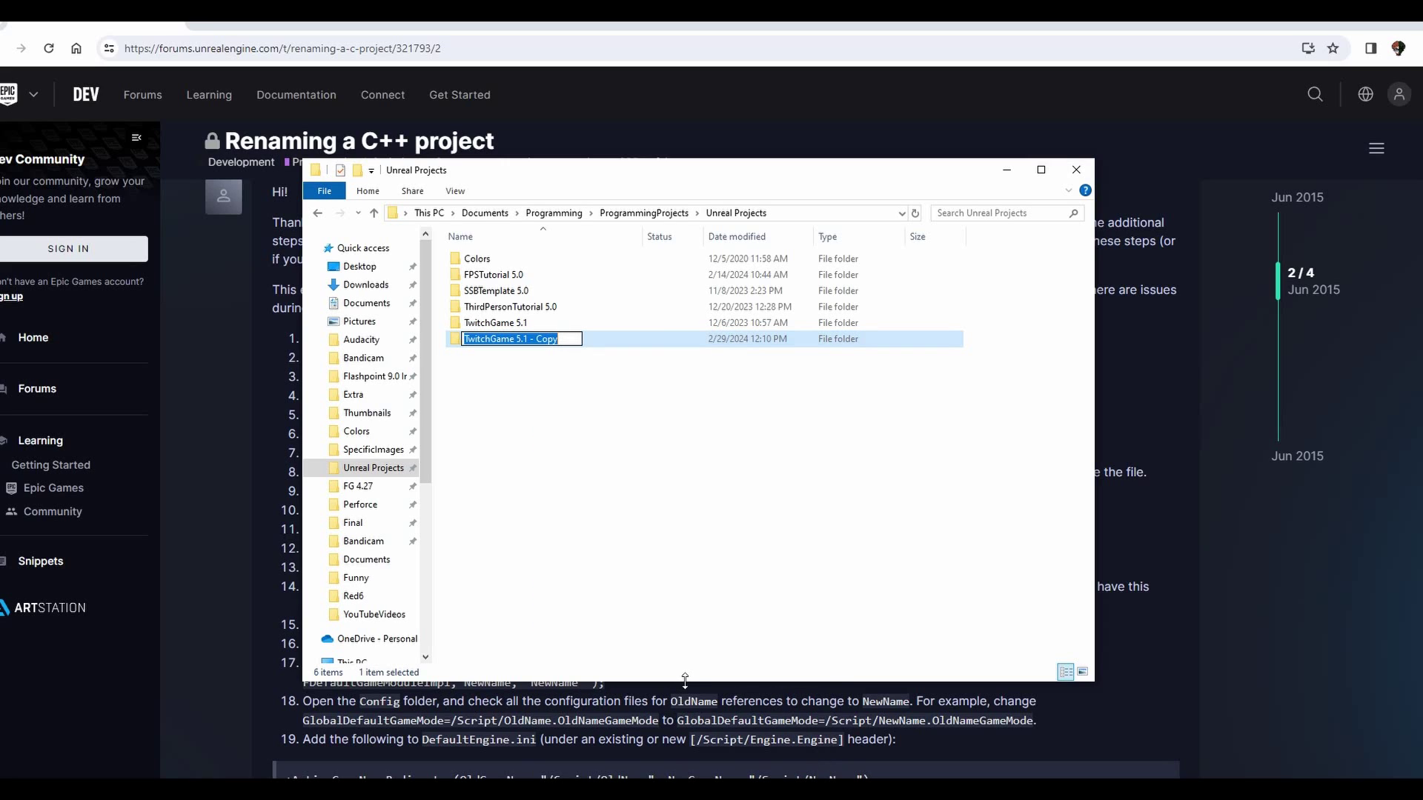
{"action": "type", "text": "SideScrollerTutorial"}
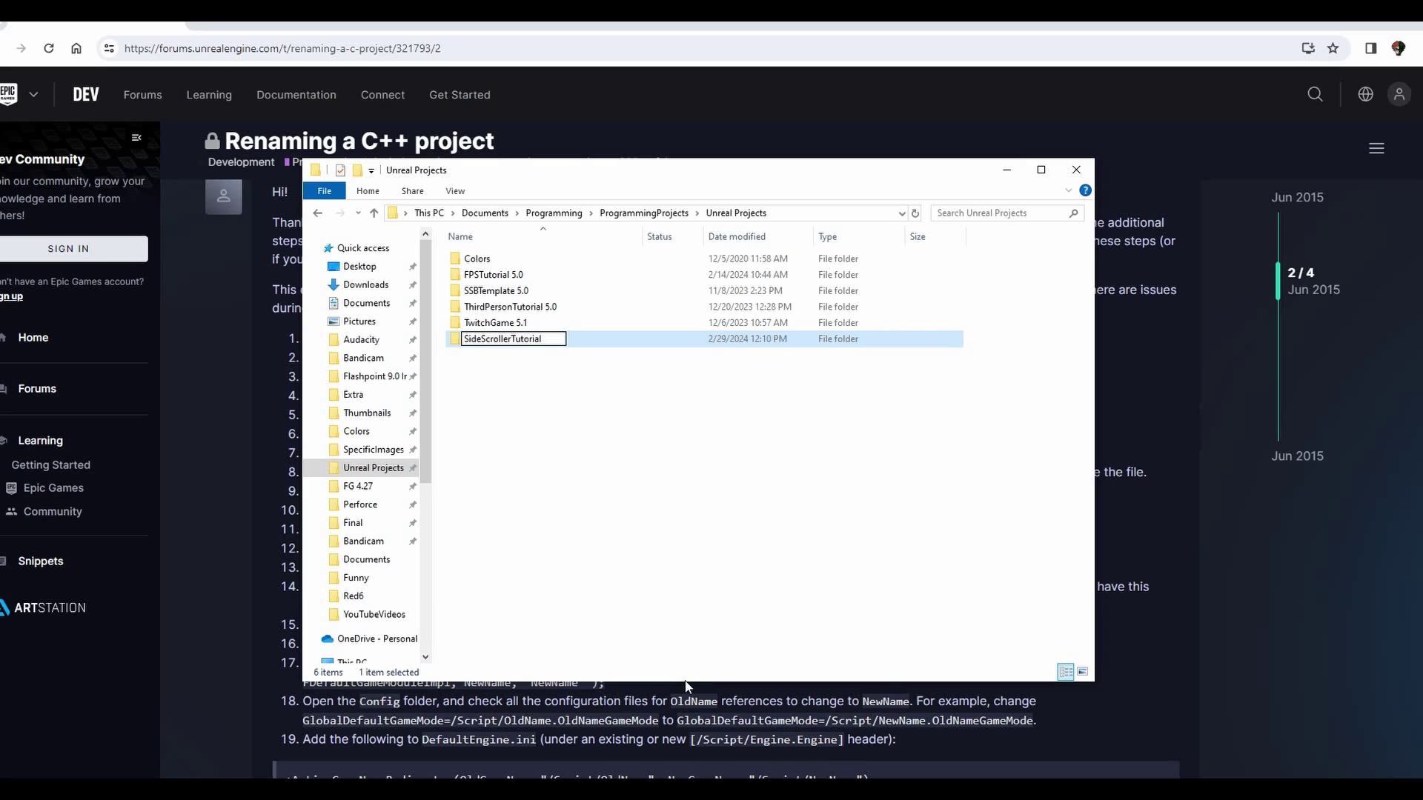
{"action": "key", "text": "Return"}
{"action": "left_click", "coordinate": [599, 359]}
Step: Inside SideScrollerTutorial, rename TwitchGame.uproject to SideScrollerTutorial.uproject
{"action": "double_click", "coordinate": [595, 295]}
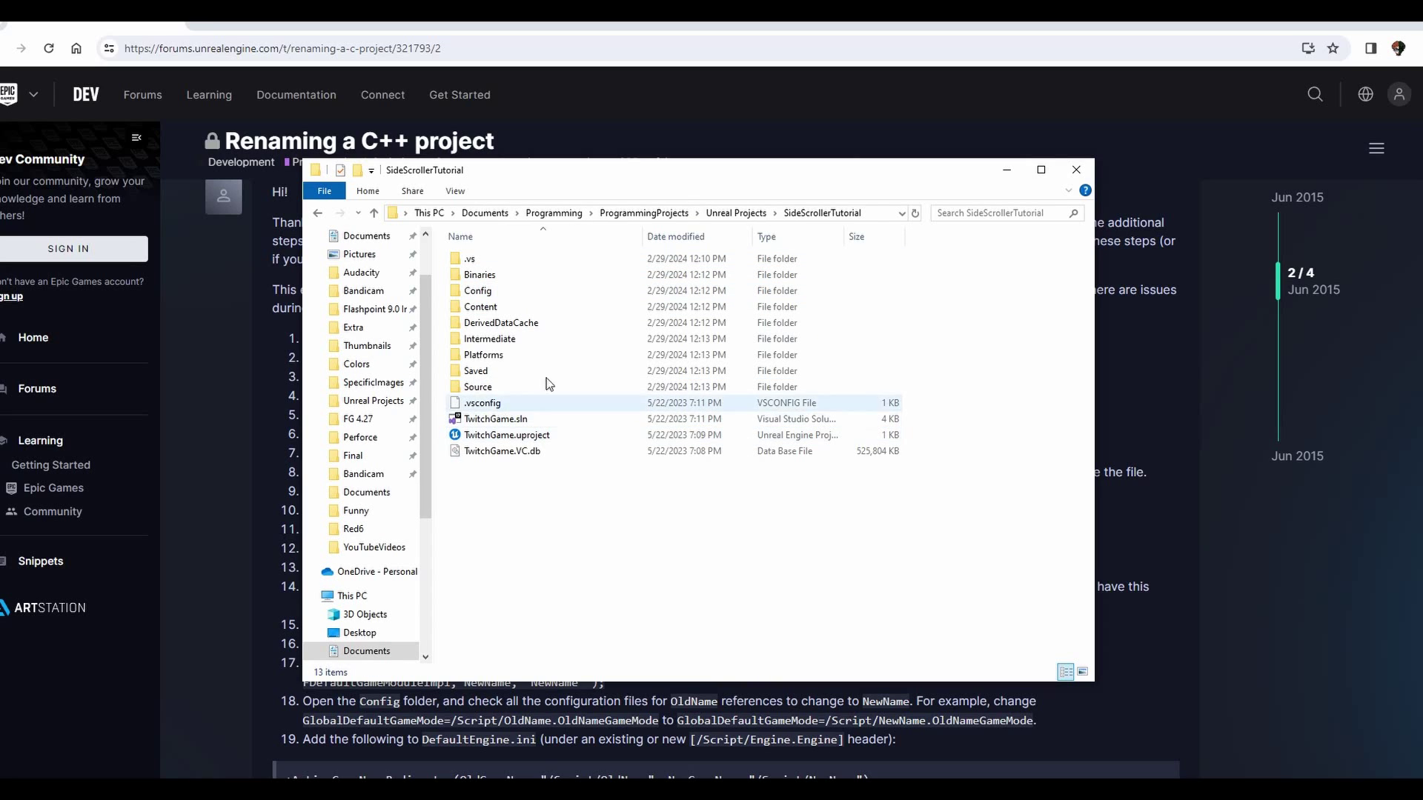
{"action": "right_click", "coordinate": [550, 436]}
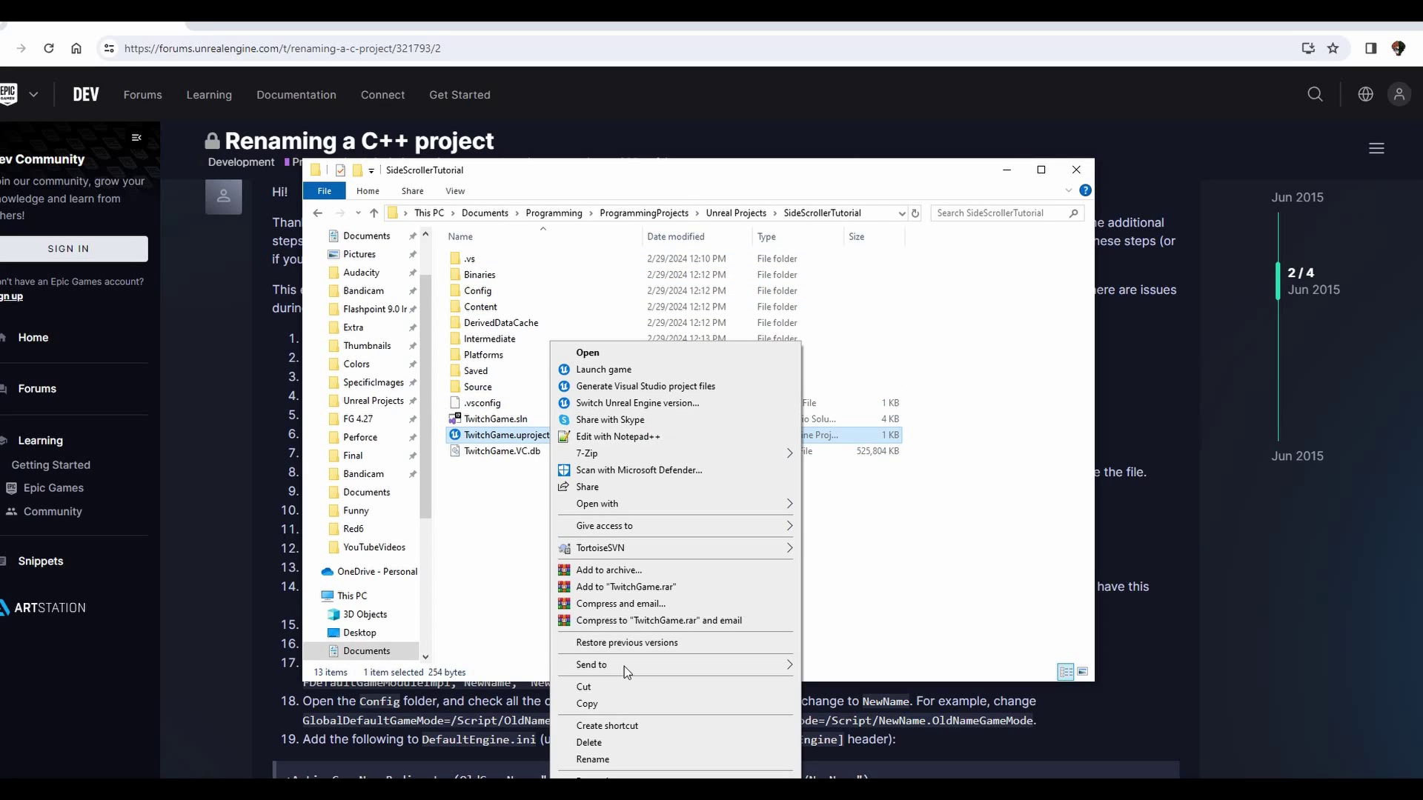
{"action": "left_click", "coordinate": [592, 760]}
{"action": "type", "text": "SideScrollerTutorial.uproject"}
{"action": "key", "text": "Return"}
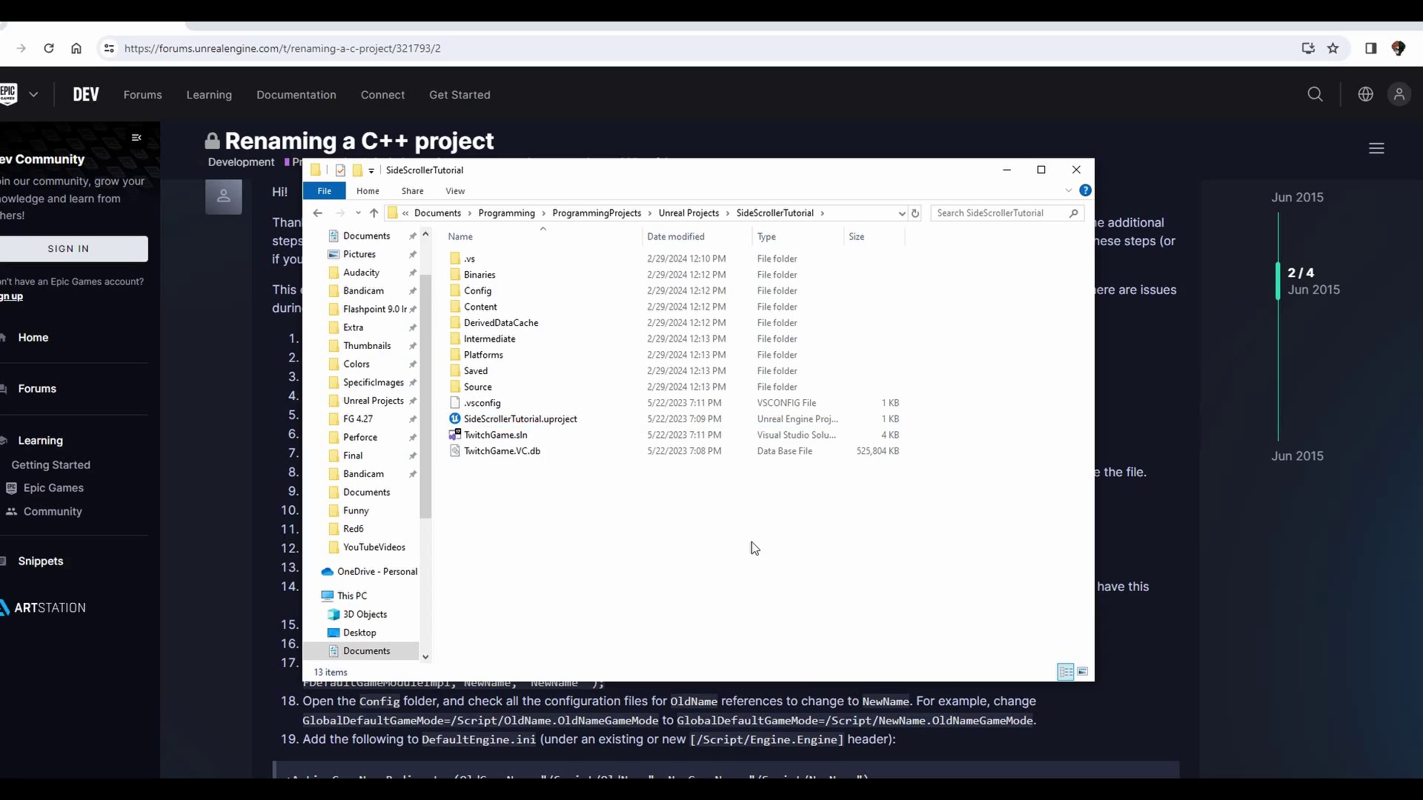
{"action": "right_click", "coordinate": [567, 420]}
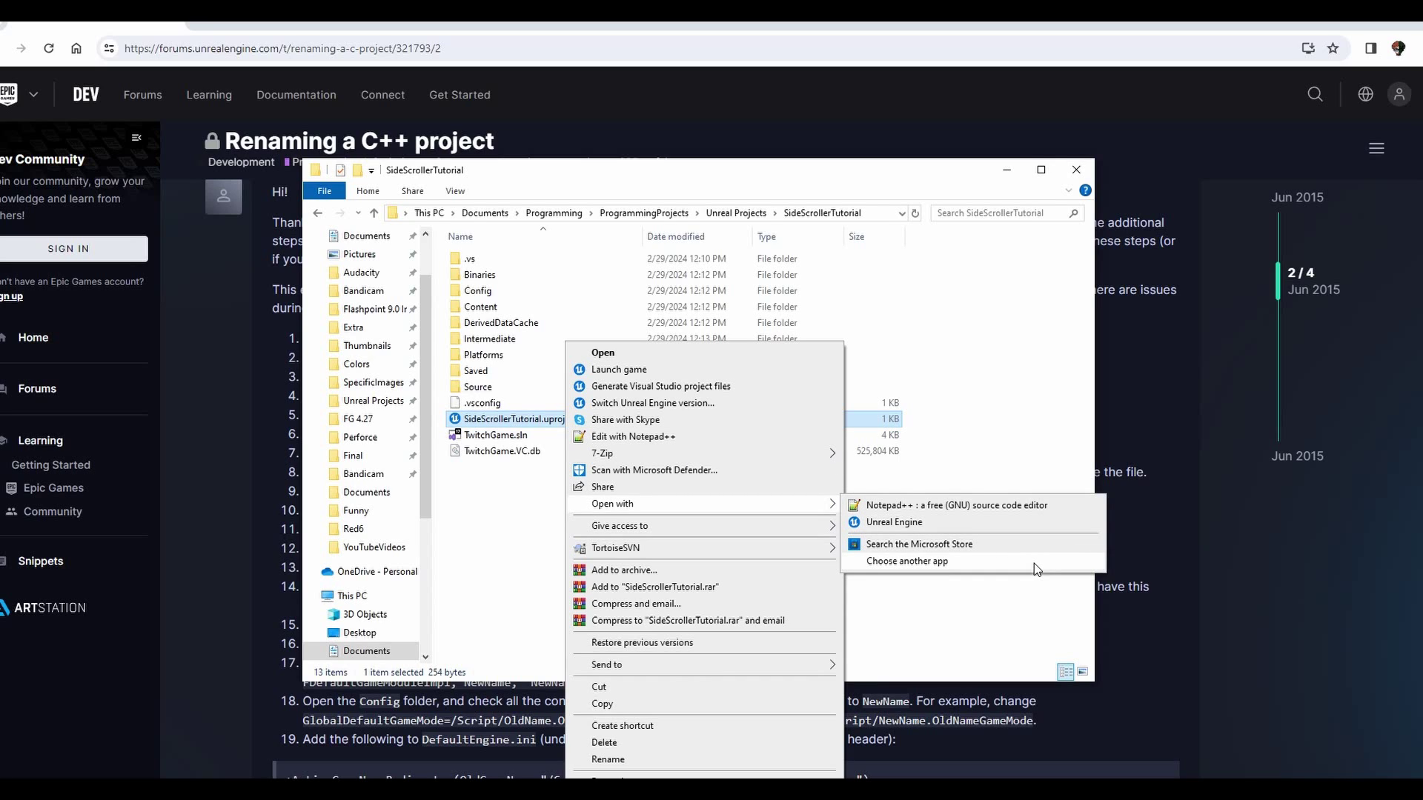
Step: Open SideScrollerTutorial.uproject in Notepad++ through the Open with app list
{"action": "left_click", "coordinate": [882, 705]}
{"action": "left_click", "coordinate": [634, 436]}
{"action": "scroll", "coordinate": [689, 437], "scroll_direction": "down", "scroll_amount": 3}
{"action": "scroll", "coordinate": [705, 445], "scroll_direction": "down", "scroll_amount": 1}
{"action": "left_click", "coordinate": [723, 430]}
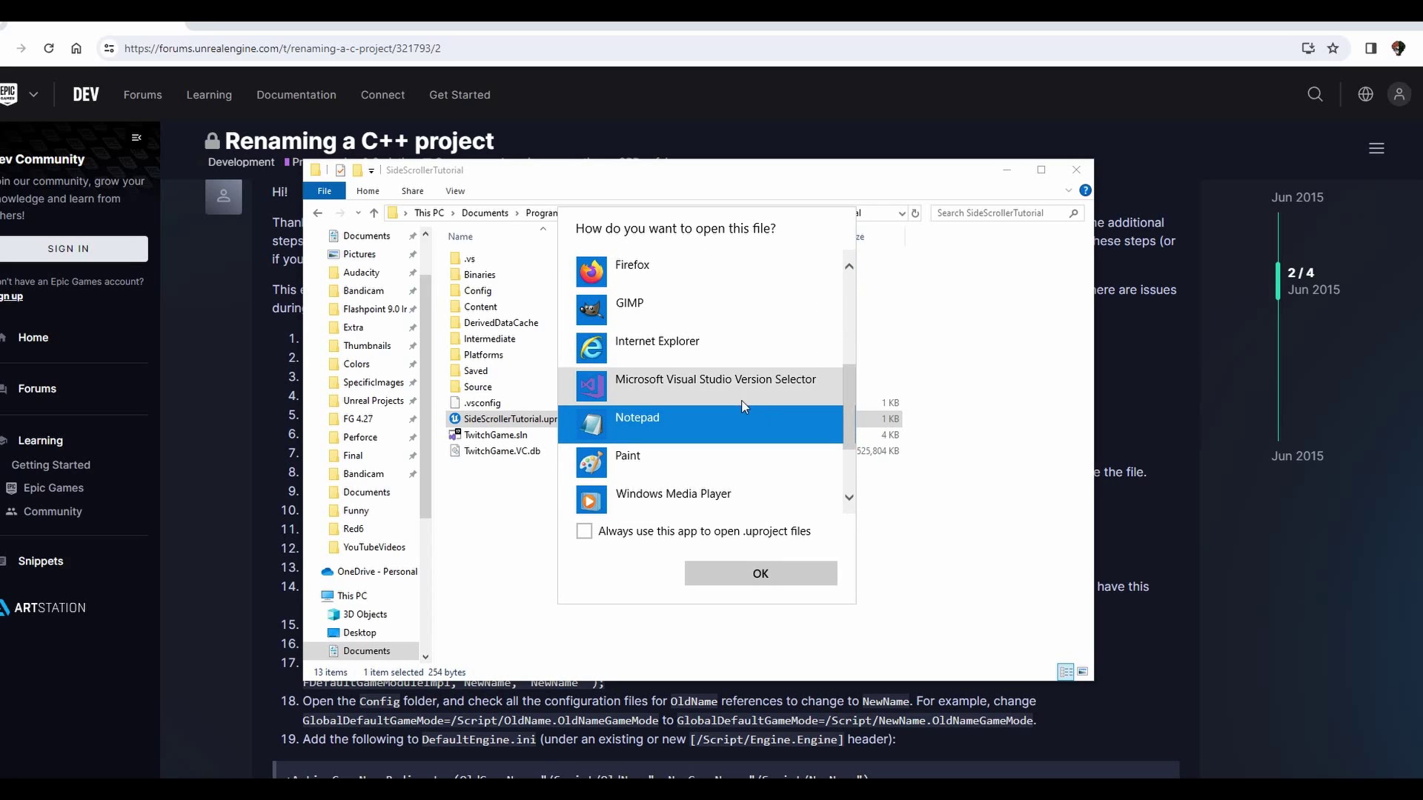
{"action": "scroll", "coordinate": [750, 348], "scroll_direction": "up", "scroll_amount": 5}
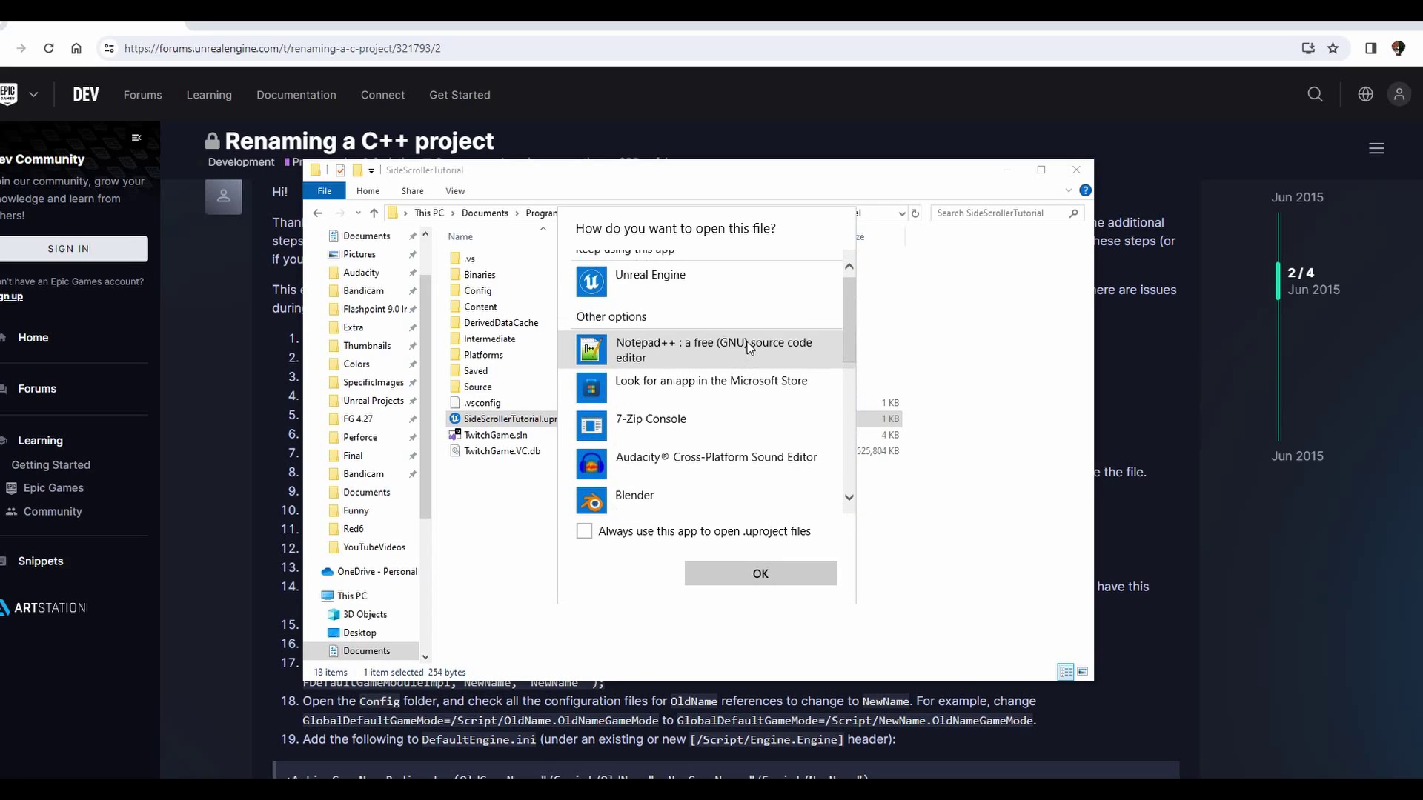
{"action": "left_click", "coordinate": [789, 349]}
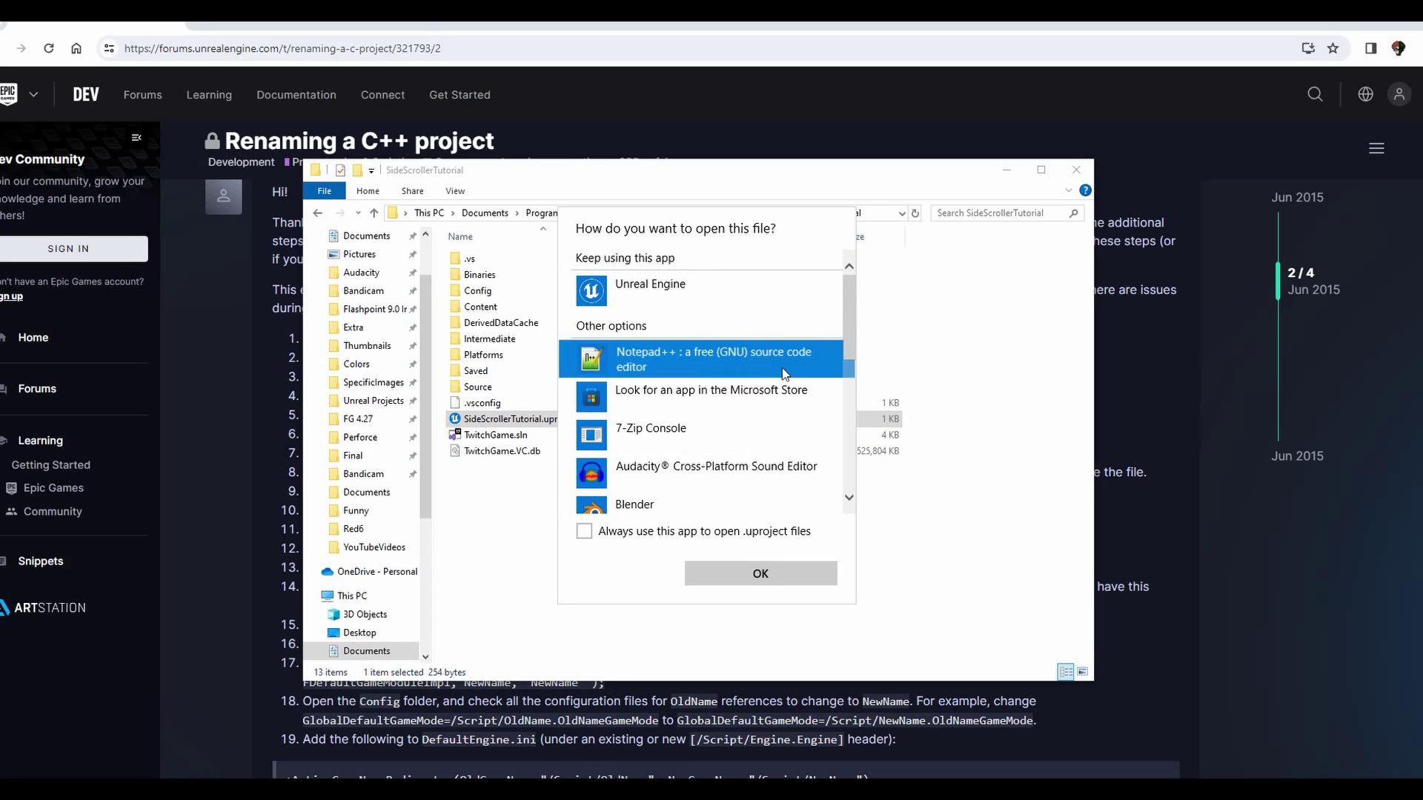
{"action": "left_click", "coordinate": [760, 575]}
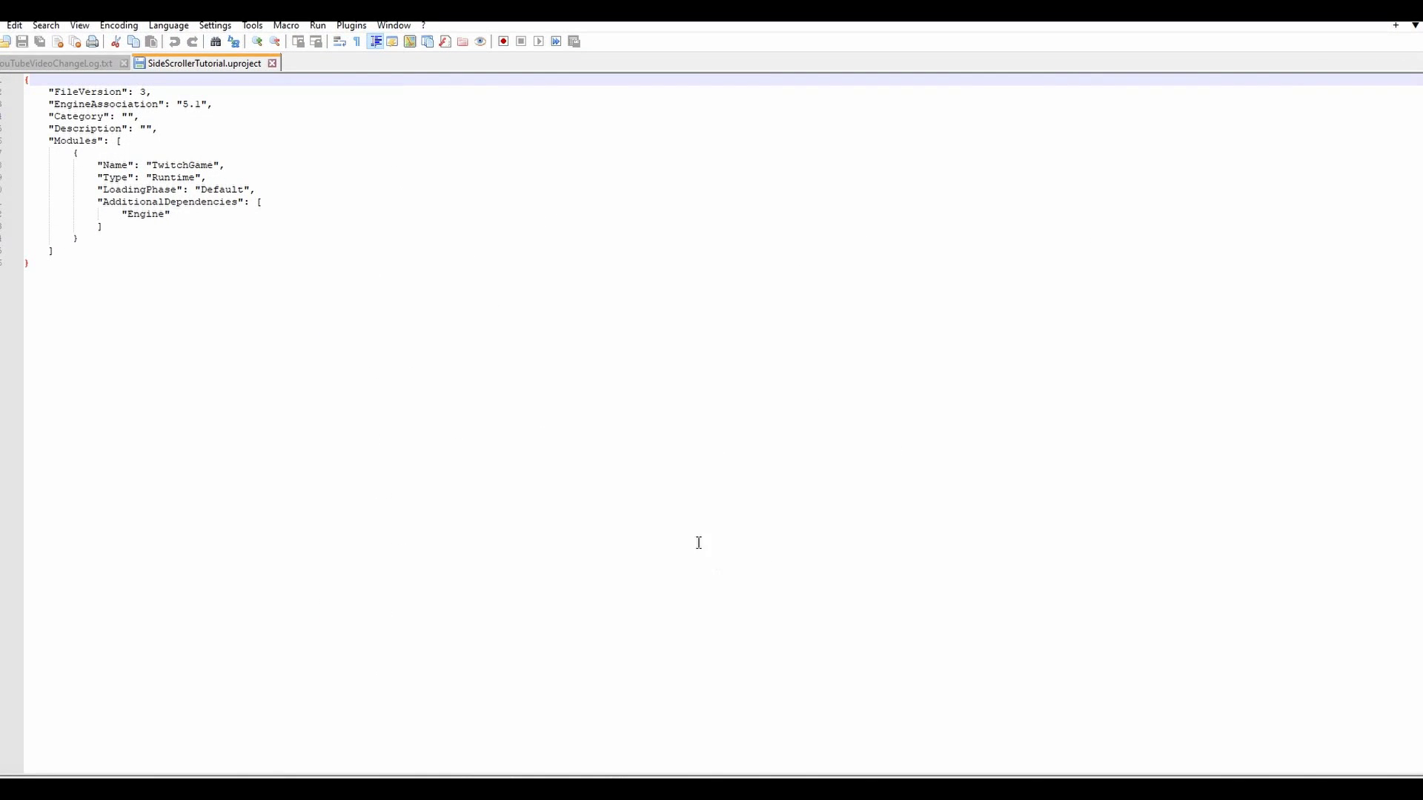
Step: Replace the module Name TwitchGame with SideScrollerTutorial in the .uproject, save, and return to Explorer
{"action": "left_click", "coordinate": [224, 92]}
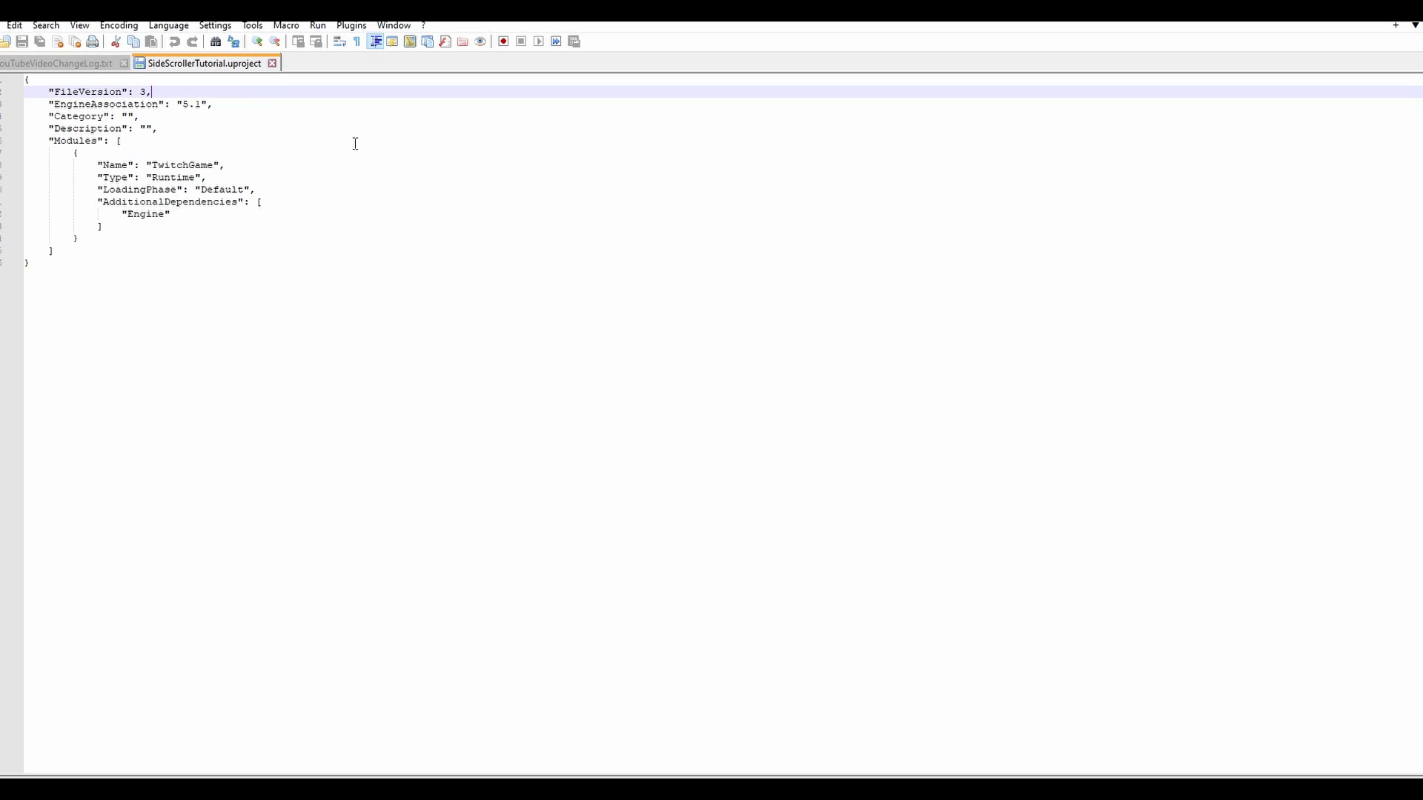
{"action": "double_click", "coordinate": [195, 166]}
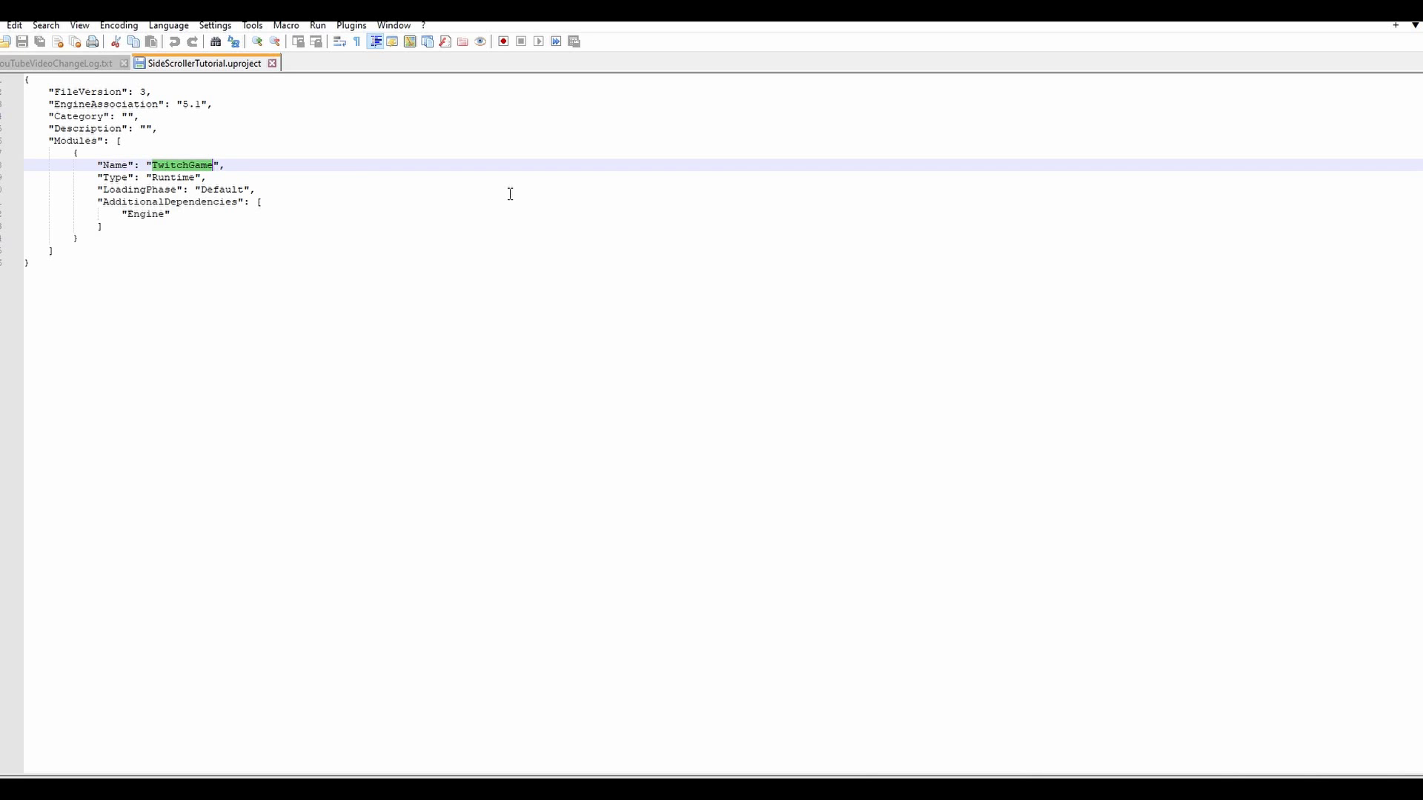
{"action": "type", "text": "SideScrollerTutorial"}
{"action": "key", "text": "ctrl+s"}
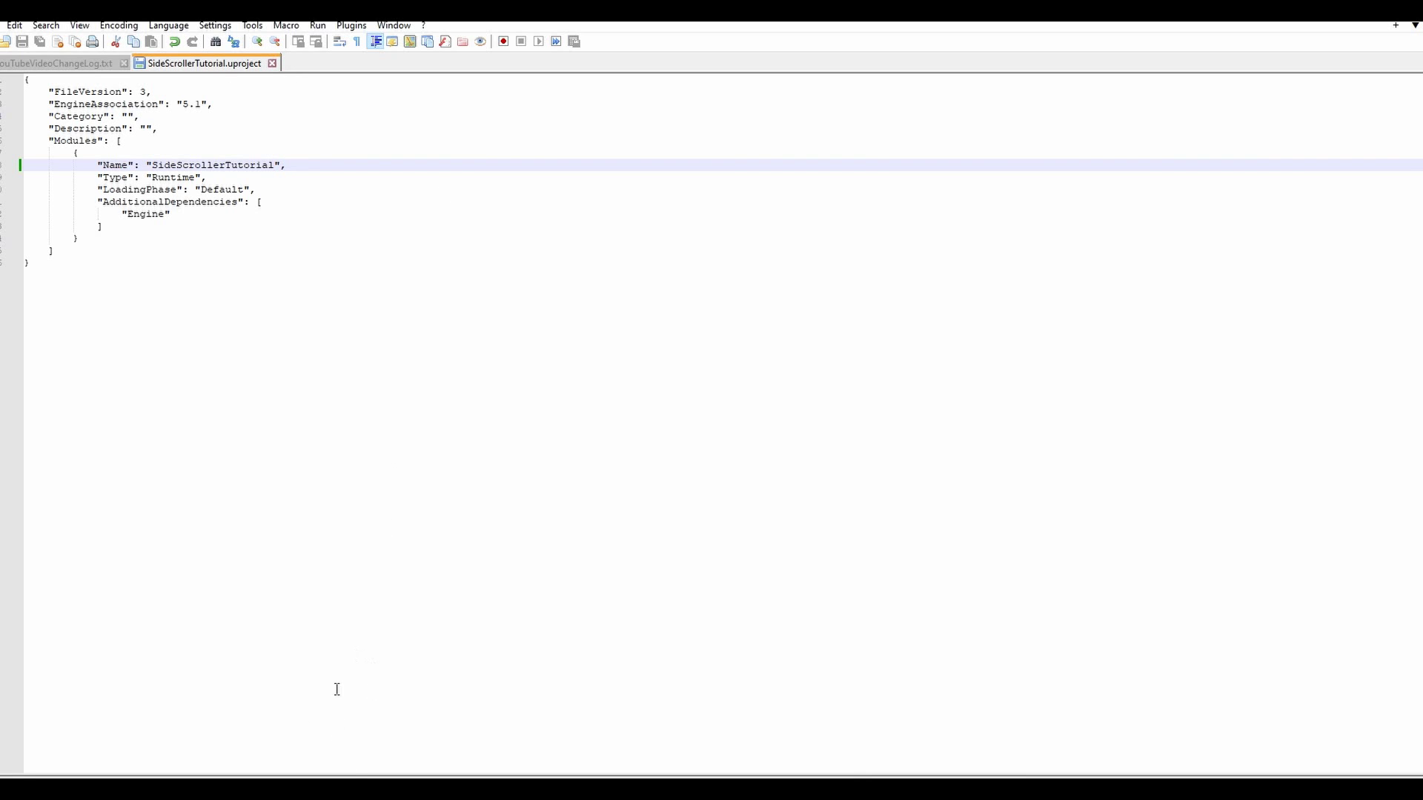
{"action": "left_click", "coordinate": [315, 772]}
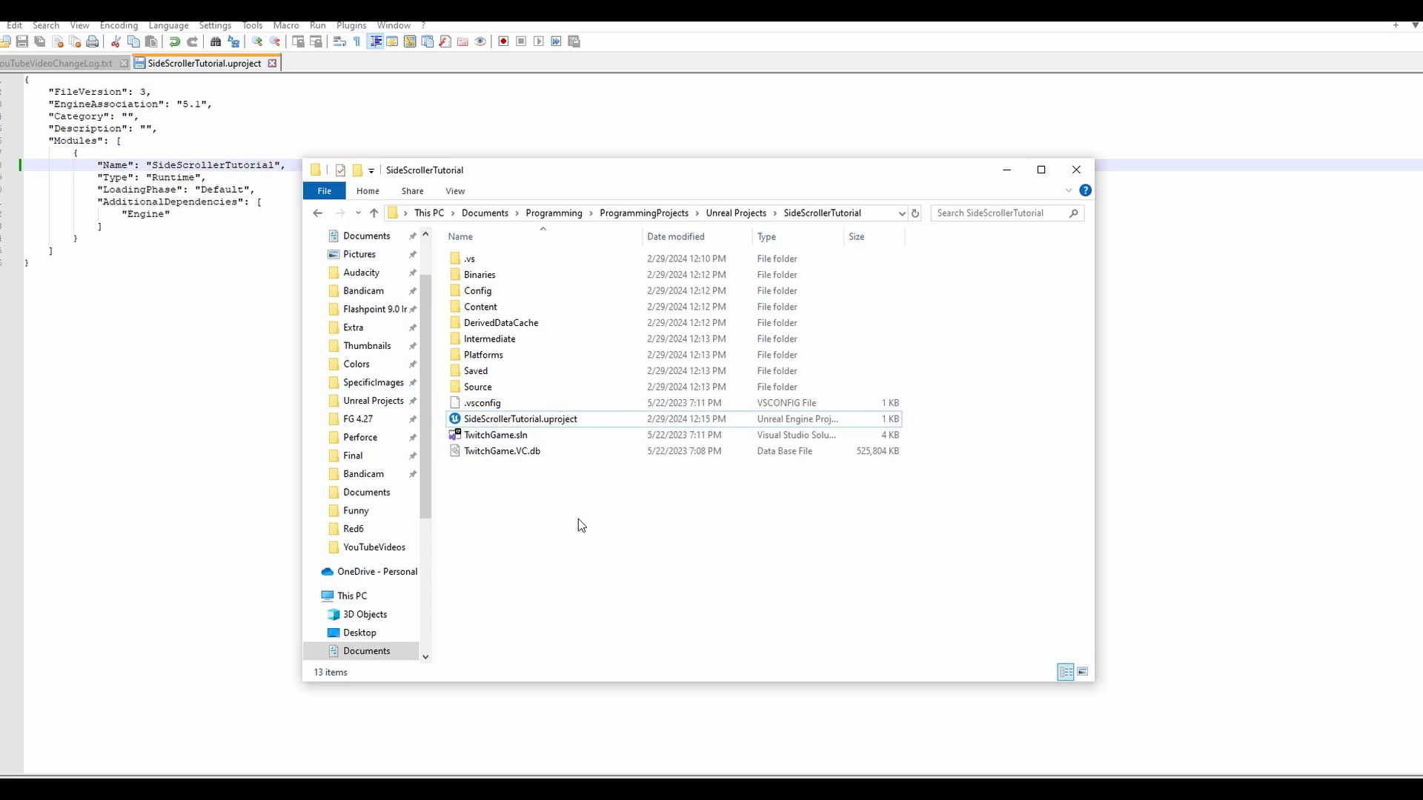
{"action": "left_click", "coordinate": [526, 419]}
Step: Open the Source folder and rename TwitchGame.Target.cs to SideScrollerTutorial.Target.cs
{"action": "left_click", "coordinate": [631, 530]}
{"action": "double_click", "coordinate": [504, 386]}
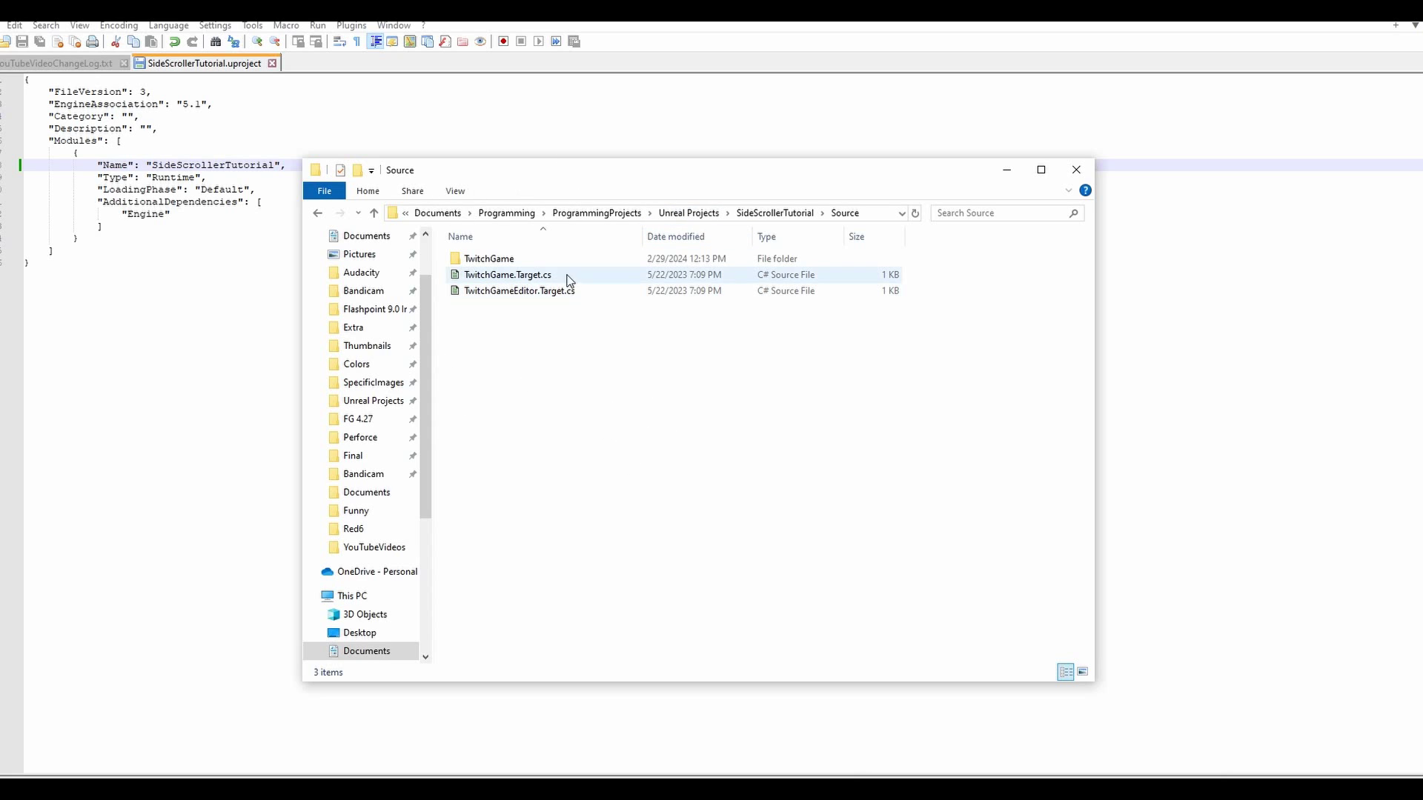
{"action": "right_click", "coordinate": [531, 274]}
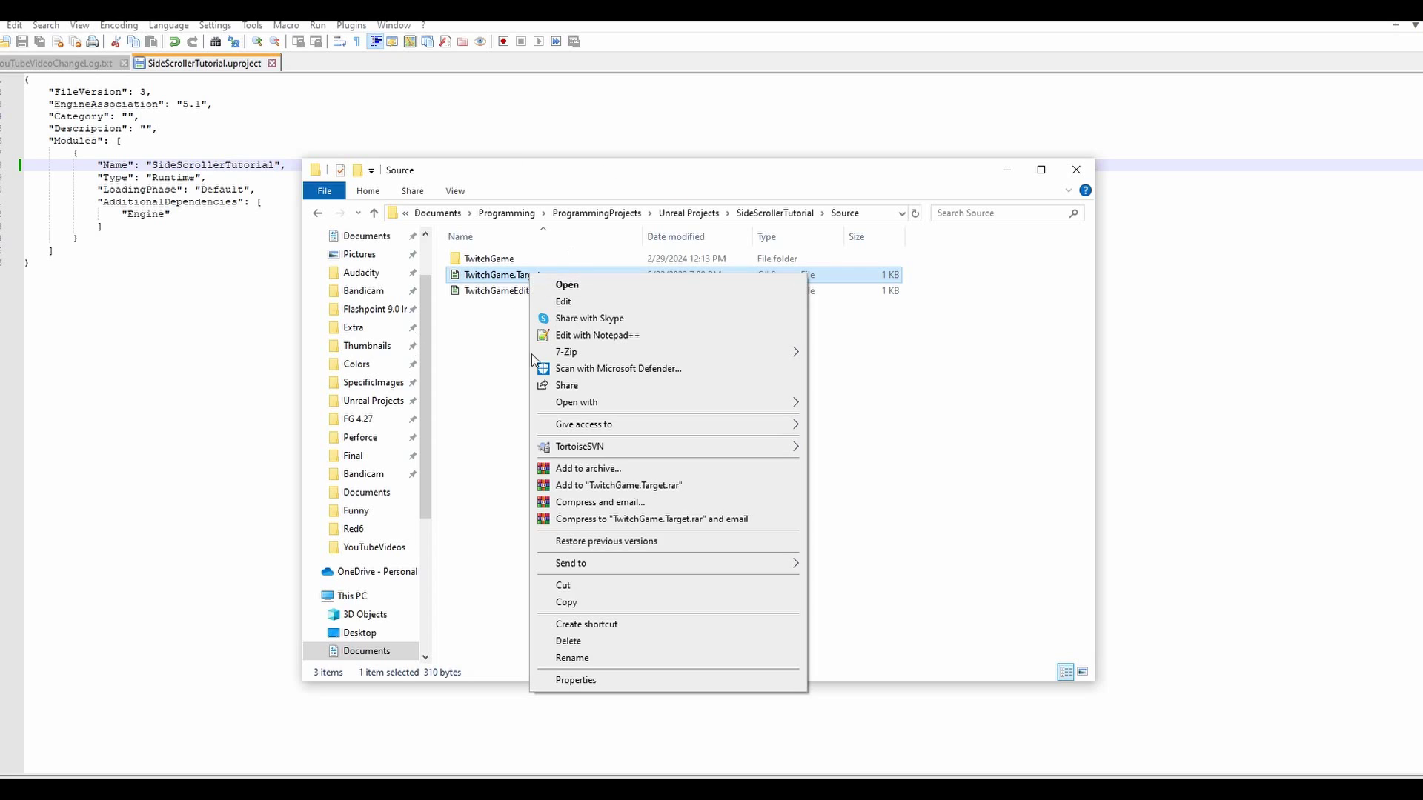
{"action": "left_click", "coordinate": [585, 657]}
{"action": "key", "text": "End"}
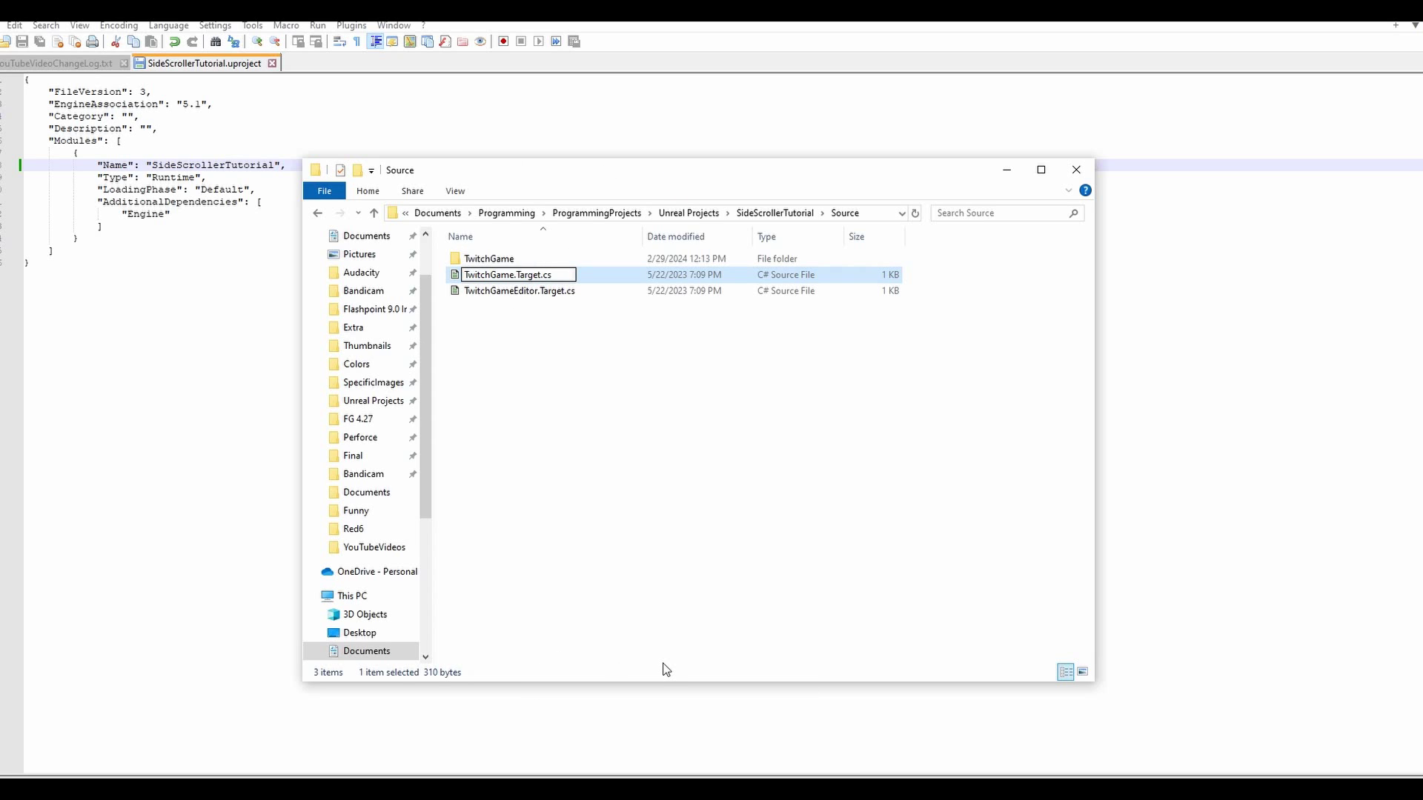
{"action": "key", "text": "BackSpace"}
{"action": "key", "text": "BackSpace"}
{"action": "key", "text": "BackSpace"}
{"action": "key", "text": "BackSpace"}
{"action": "key", "text": "BackSpace"}
{"action": "key", "text": "BackSpace"}
{"action": "key", "text": "BackSpace"}
{"action": "key", "text": "BackSpace"}
{"action": "key", "text": "BackSpace"}
{"action": "key", "text": "BackSpace"}
{"action": "type", "text": "SideS"}
{"action": "type", "text": "crollerTutorial"}
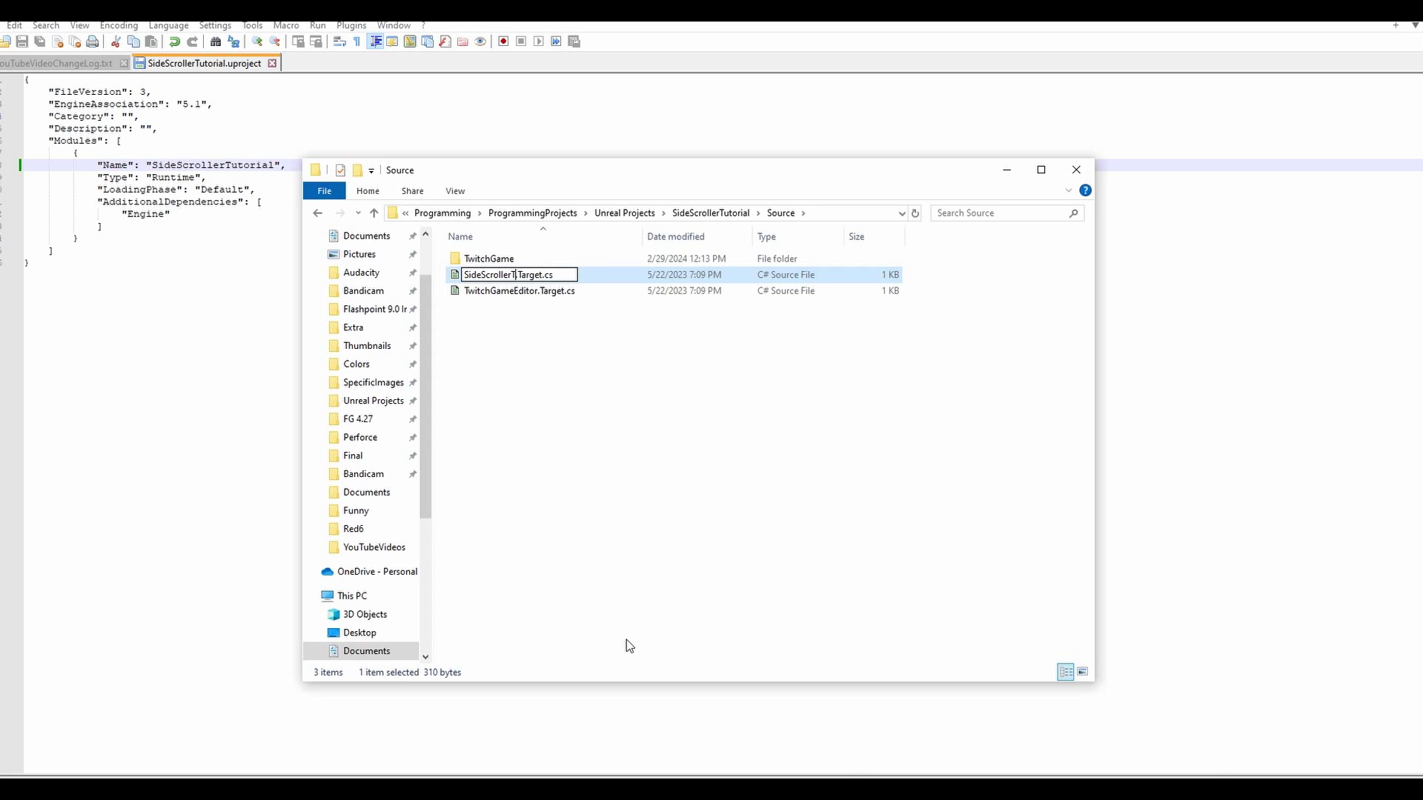
{"action": "key", "text": "Return"}
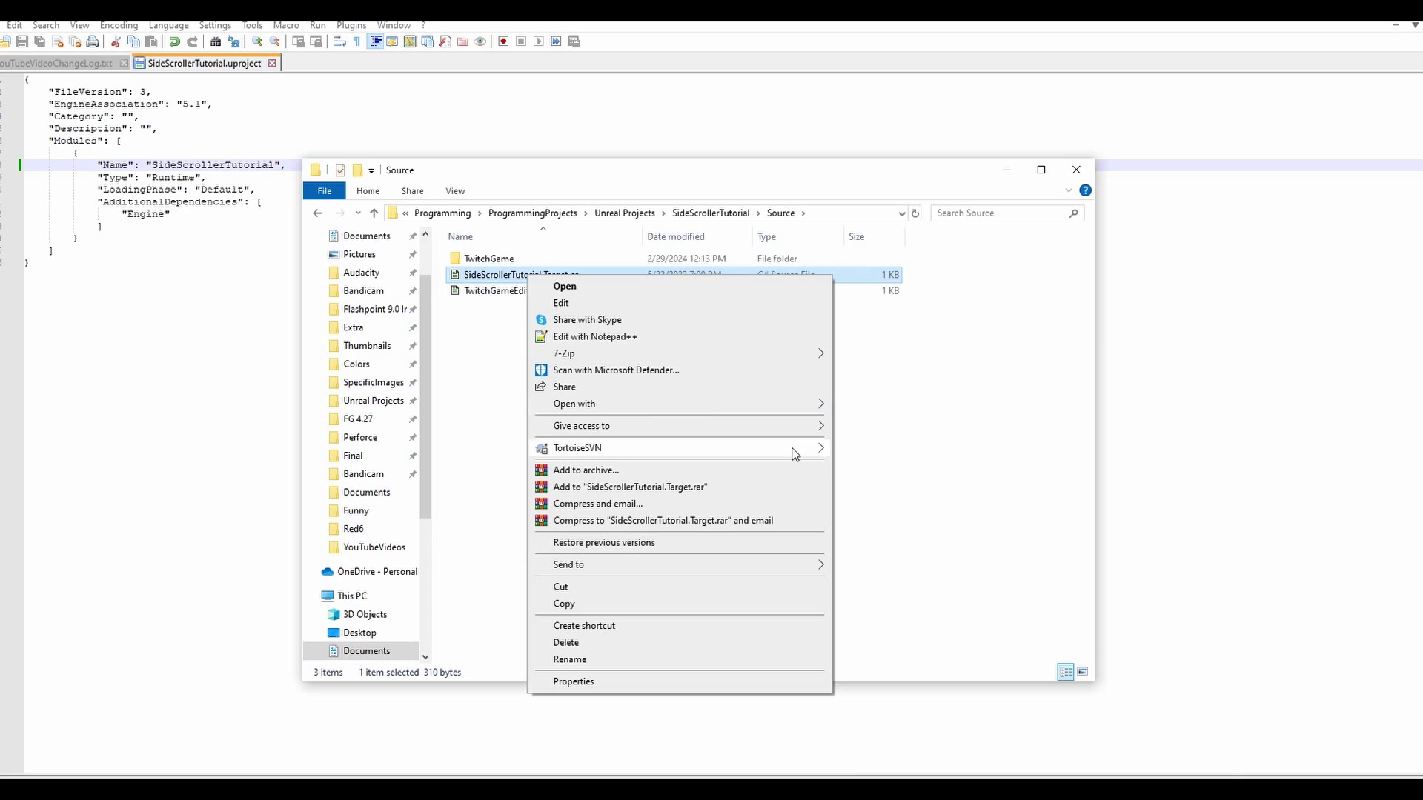
Step: Rename the class and constructor in Target.cs to SideScrollerTutorialTarget
{"action": "left_click", "coordinate": [742, 337]}
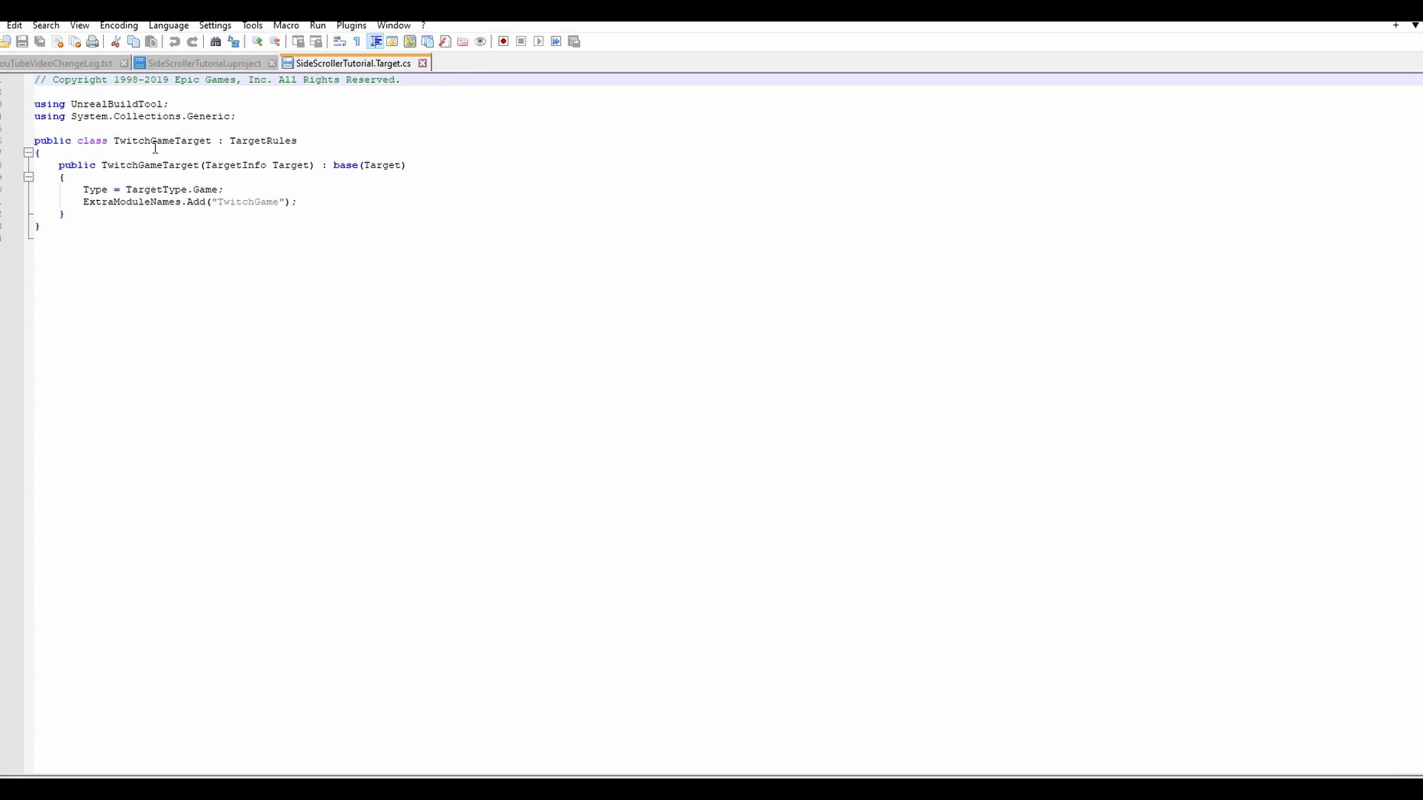
{"action": "left_click_drag", "start_coordinate": [112, 140], "coordinate": [175, 141]}
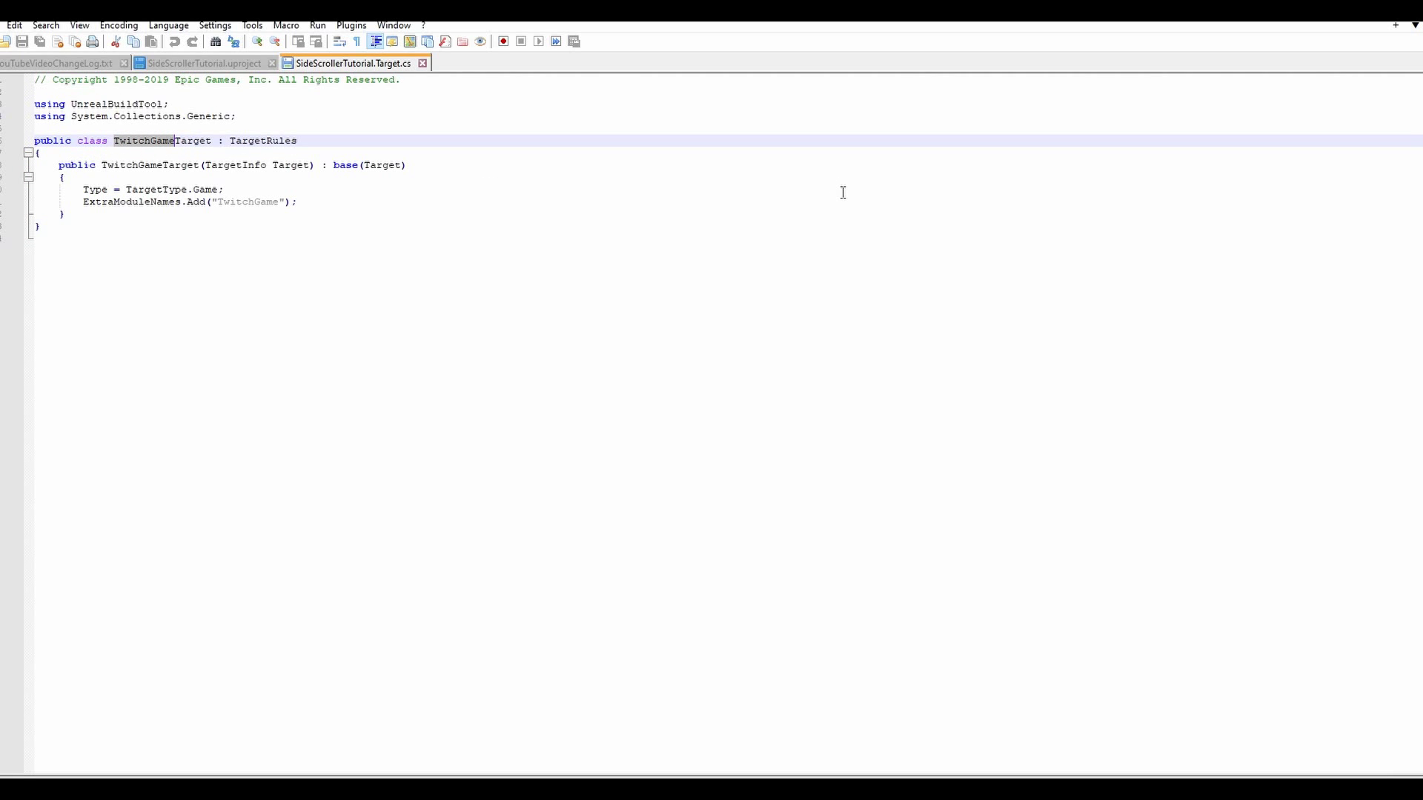
{"action": "type", "text": "SideScrollerTutorial"}
{"action": "key", "text": "BackSpace"}
{"action": "key", "text": "BackSpace"}
{"action": "key", "text": "BackSpace"}
{"action": "type", "text": "ial"}
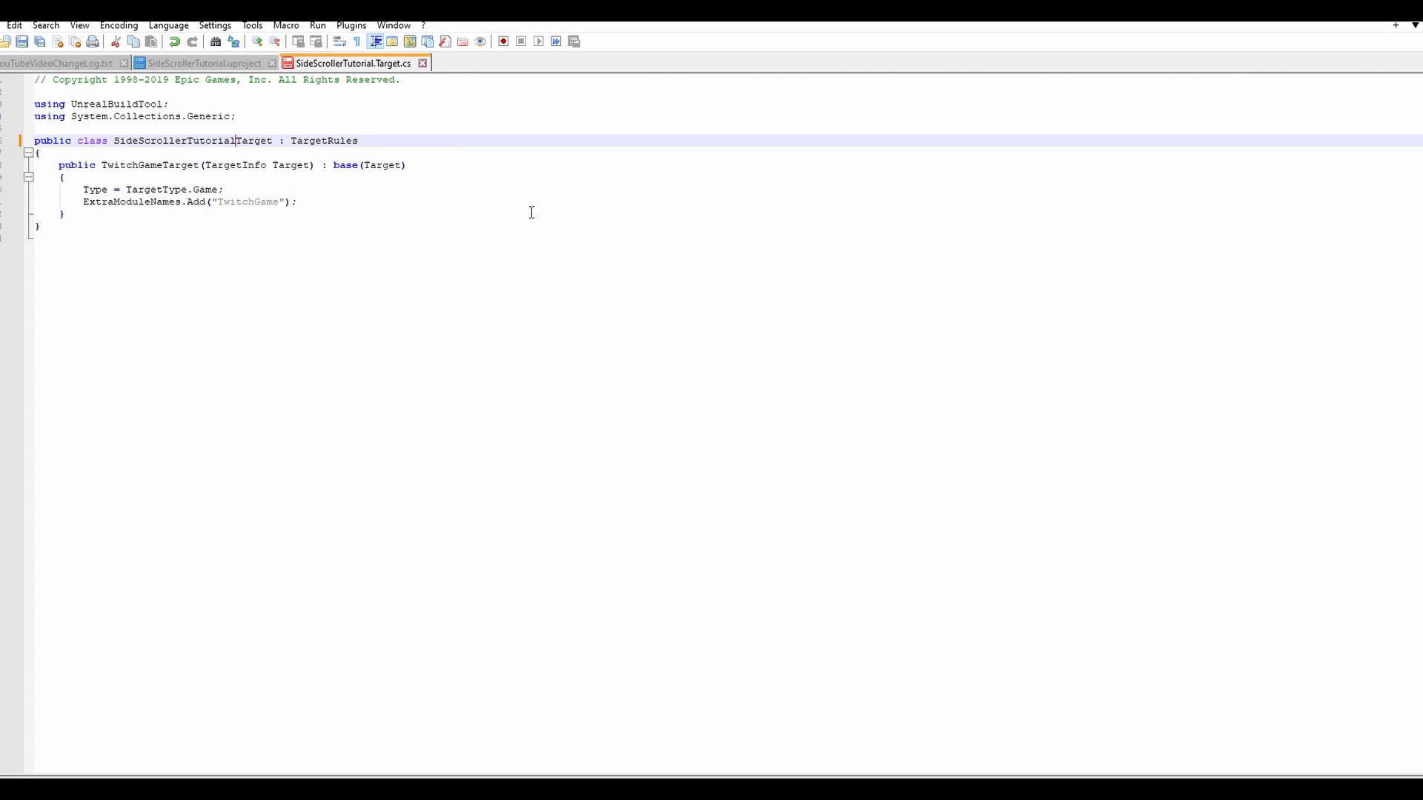
{"action": "left_click_drag", "start_coordinate": [101, 164], "coordinate": [164, 166]}
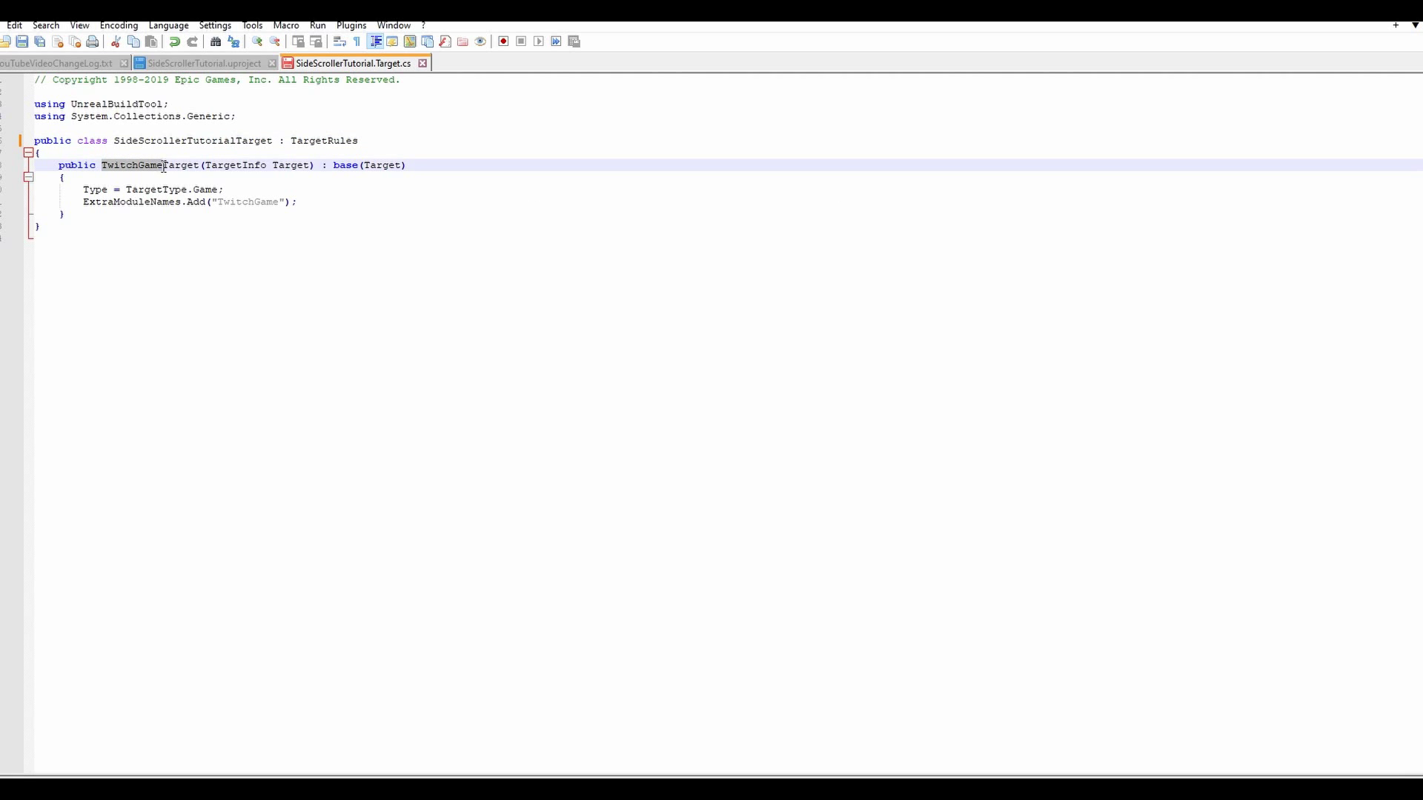
{"action": "type", "text": "SideScrollerTu"}
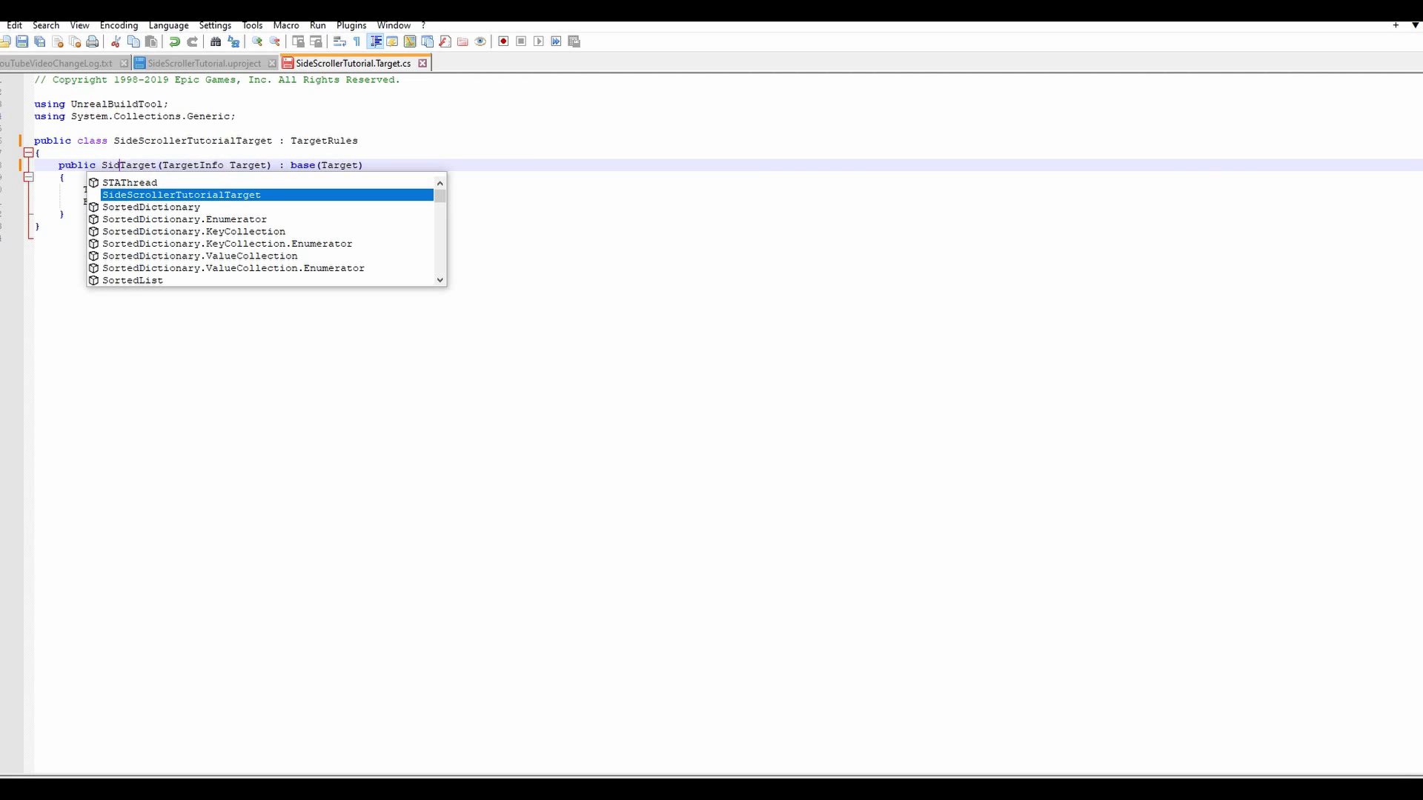
{"action": "type", "text": "torial"}
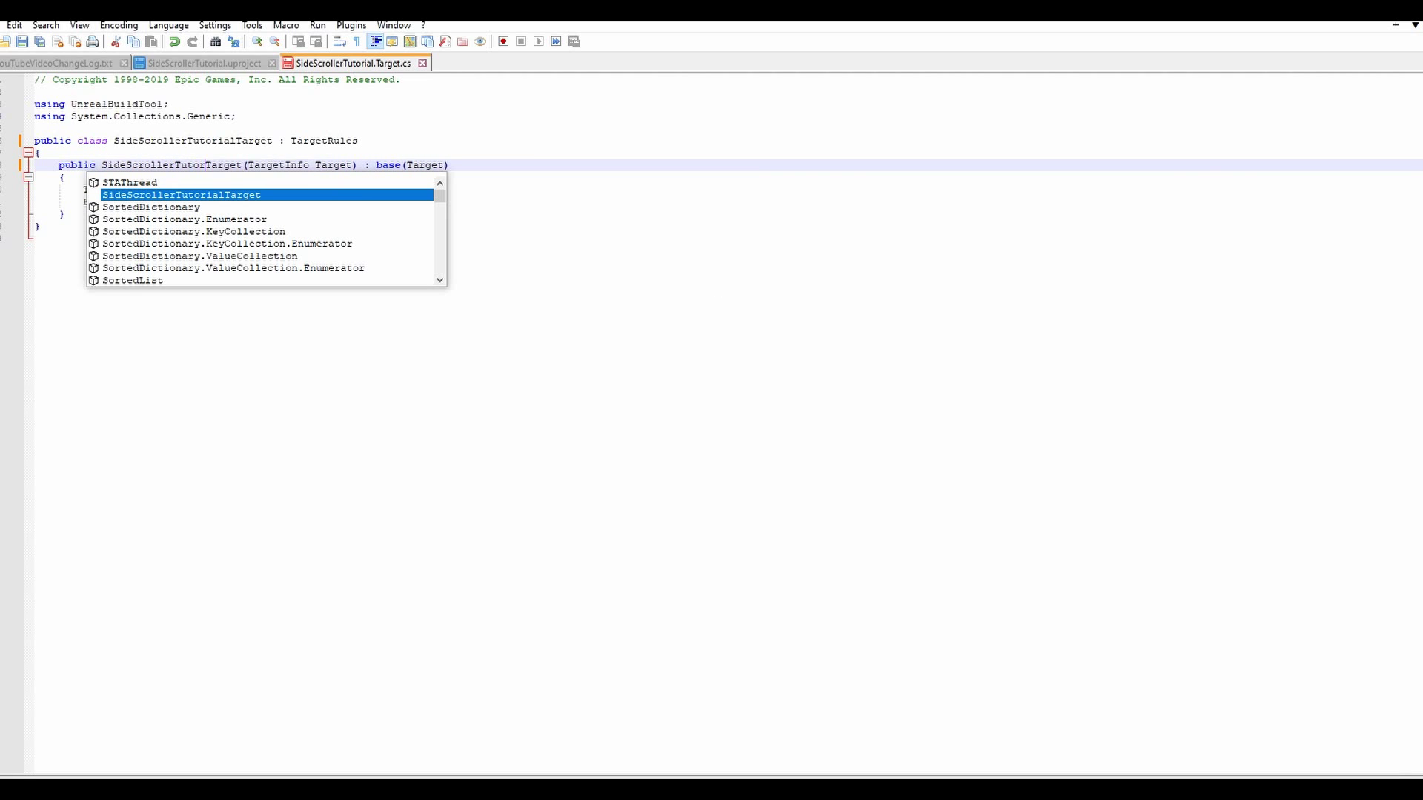
{"action": "left_click", "coordinate": [599, 169]}
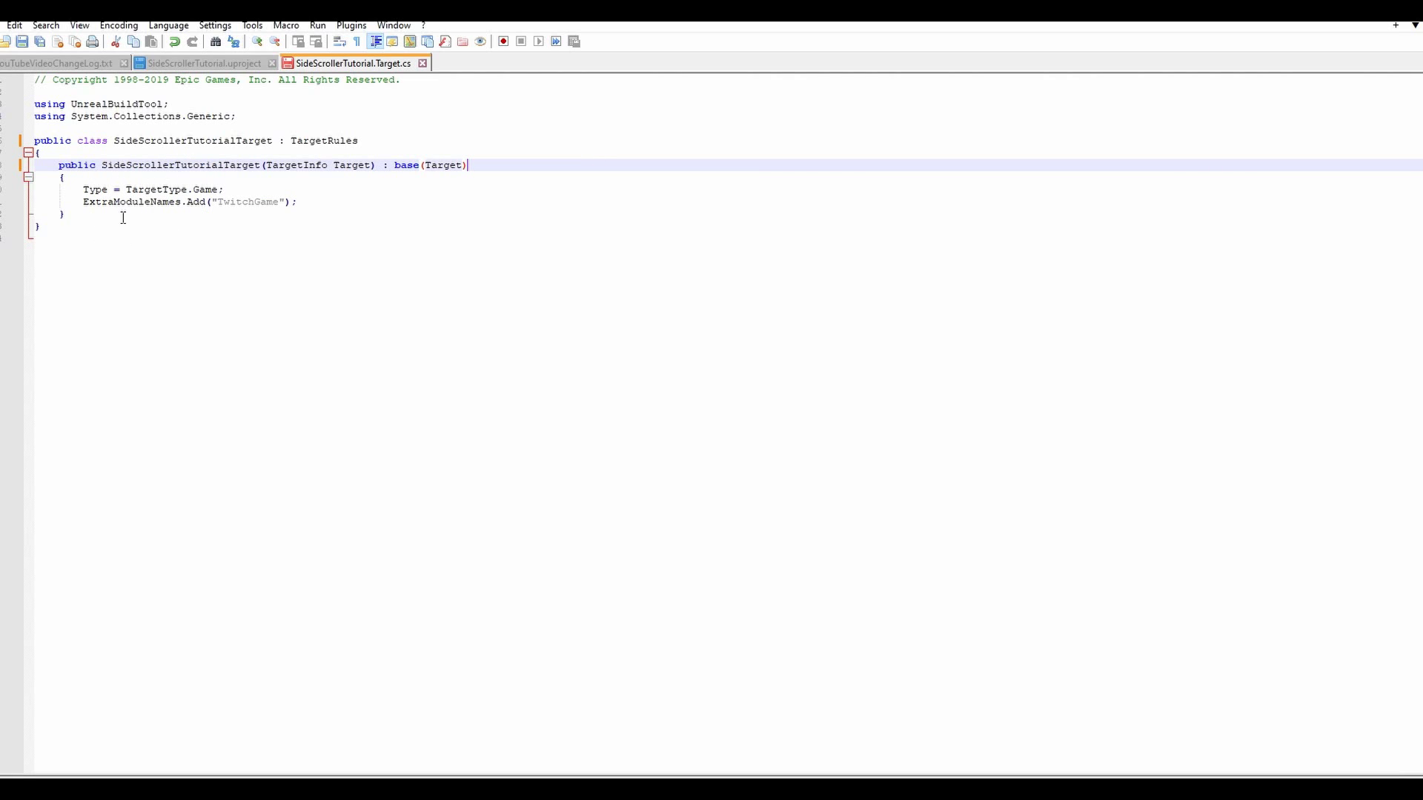
Step: Change ExtraModuleNames to "SideScrollerTutorial", save the file, and return to the Source folder
{"action": "left_click_drag", "start_coordinate": [218, 203], "coordinate": [279, 204]}
{"action": "type", "text": "SideScrollerTut"}
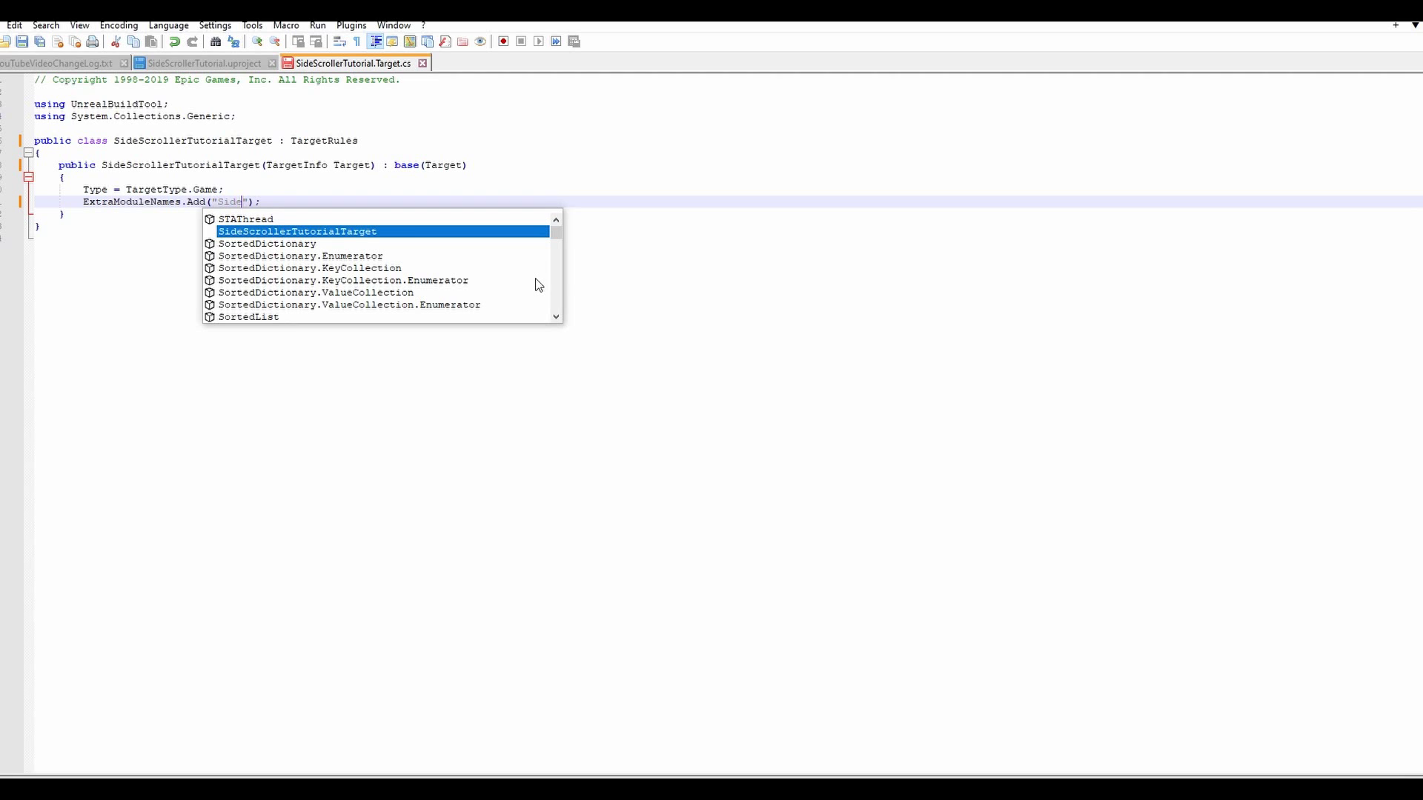
{"action": "type", "text": "orail"}
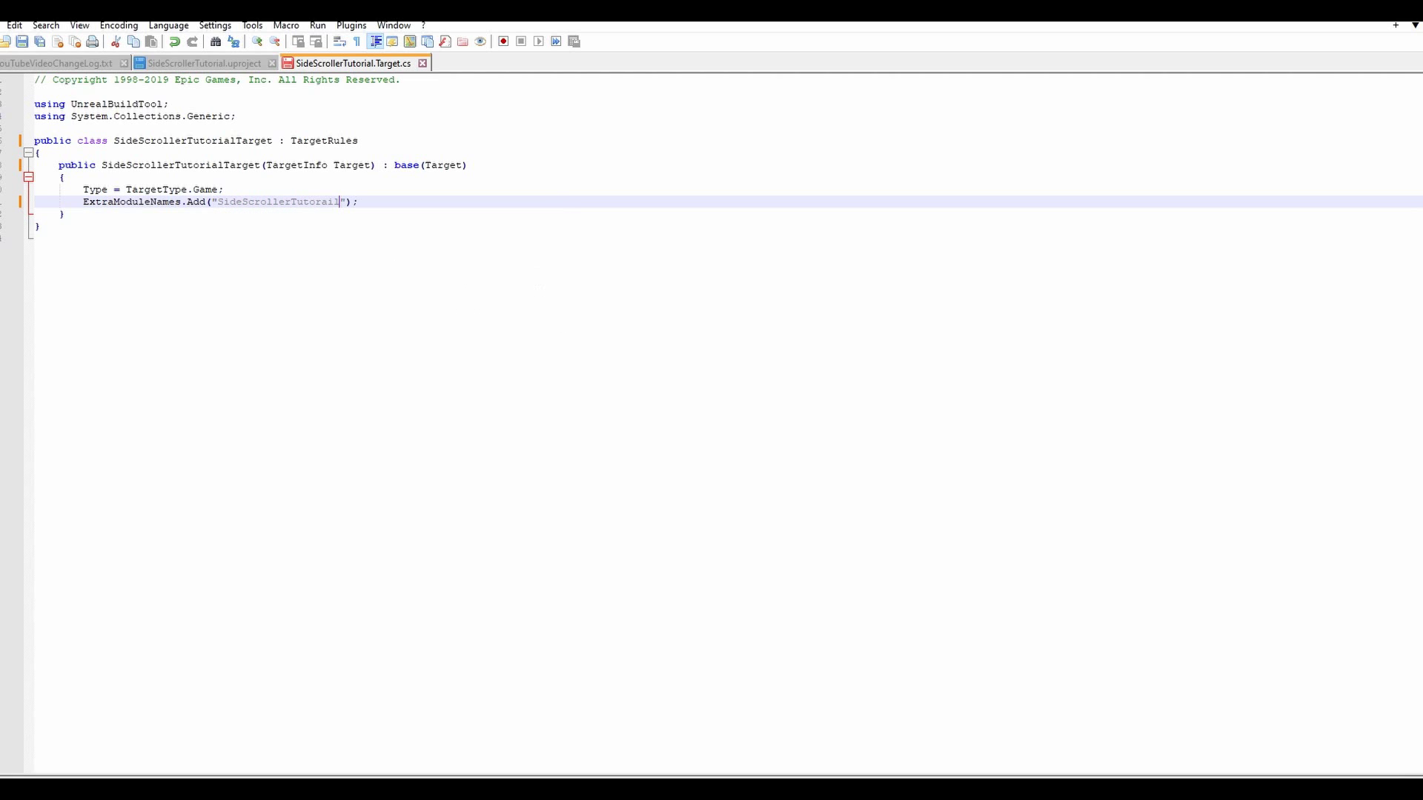
{"action": "key", "text": "BackSpace"}
{"action": "key", "text": "BackSpace"}
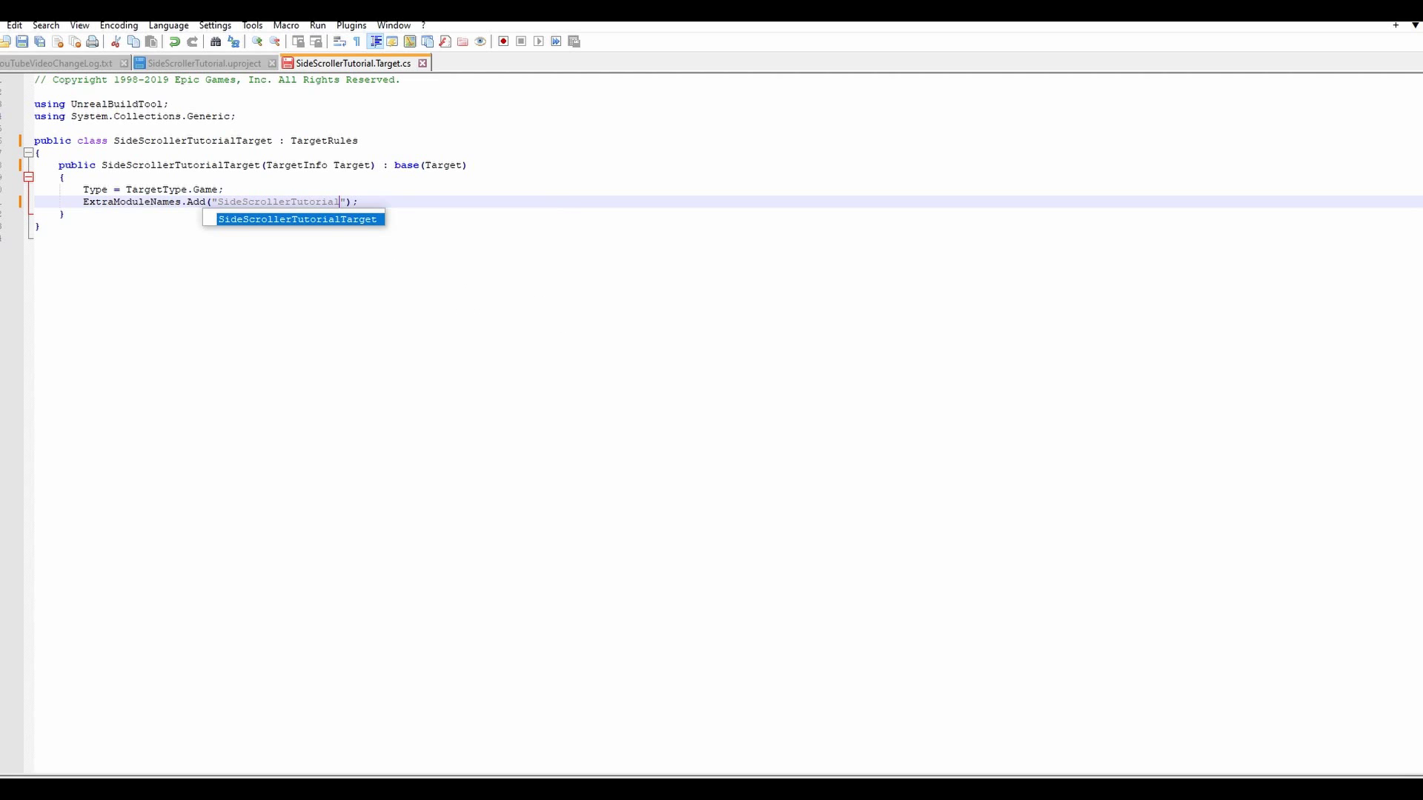
{"action": "left_click", "coordinate": [482, 203]}
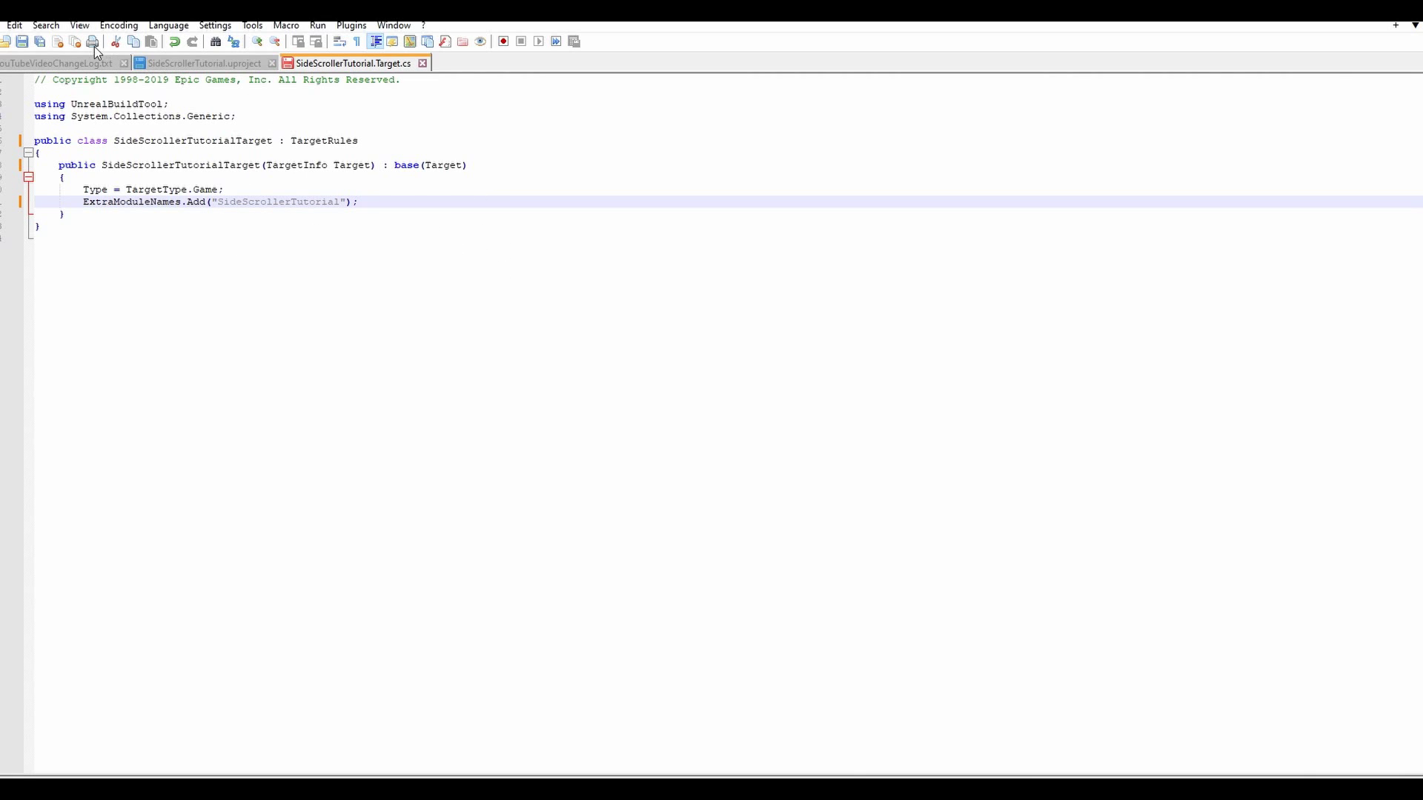
{"action": "key", "text": "ctrl+s"}
{"action": "key", "text": "alt+Tab"}
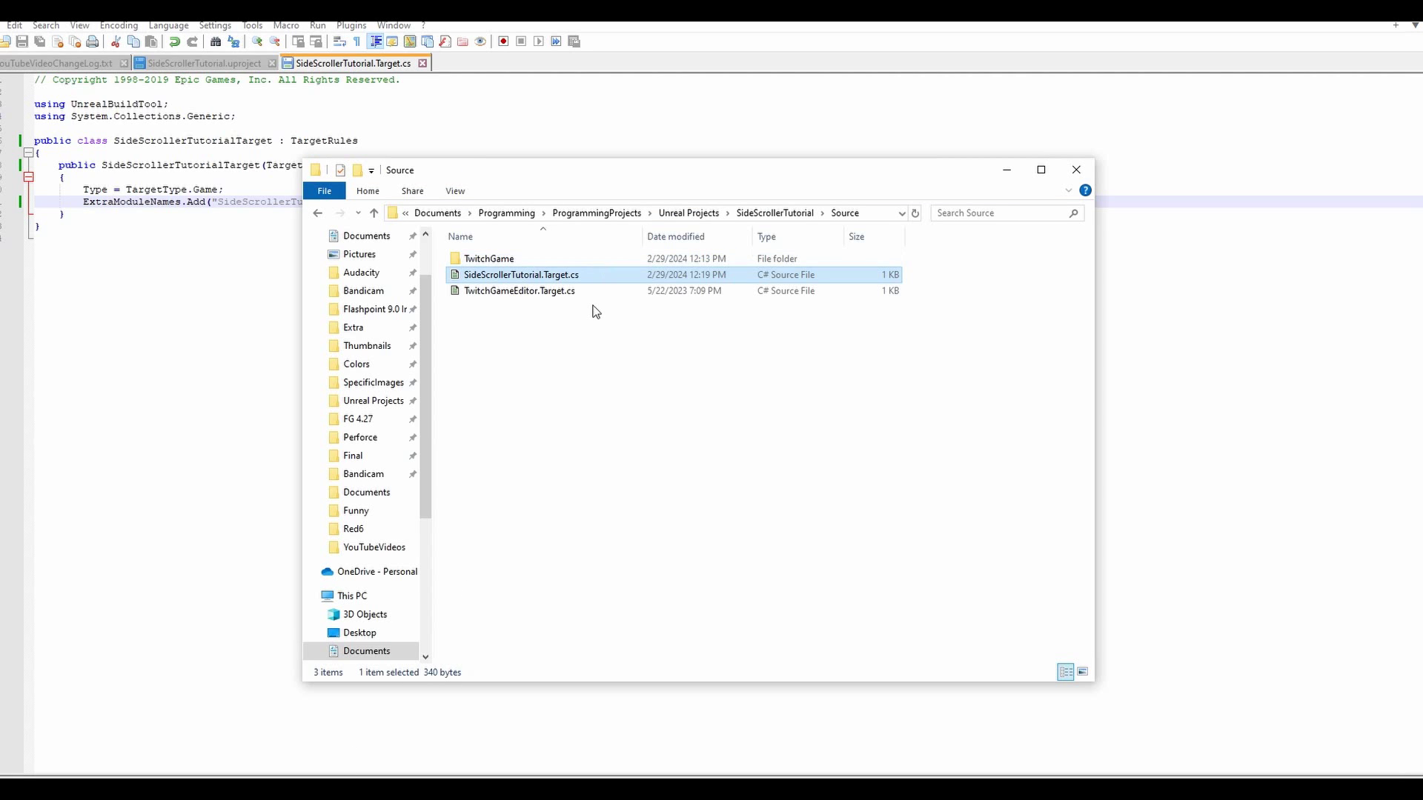
Step: Rename TwitchGameEditor.Target.cs to SideScrollerTutorialEditor.Target.cs and edit it with Notepad++
{"action": "right_click", "coordinate": [496, 295]}
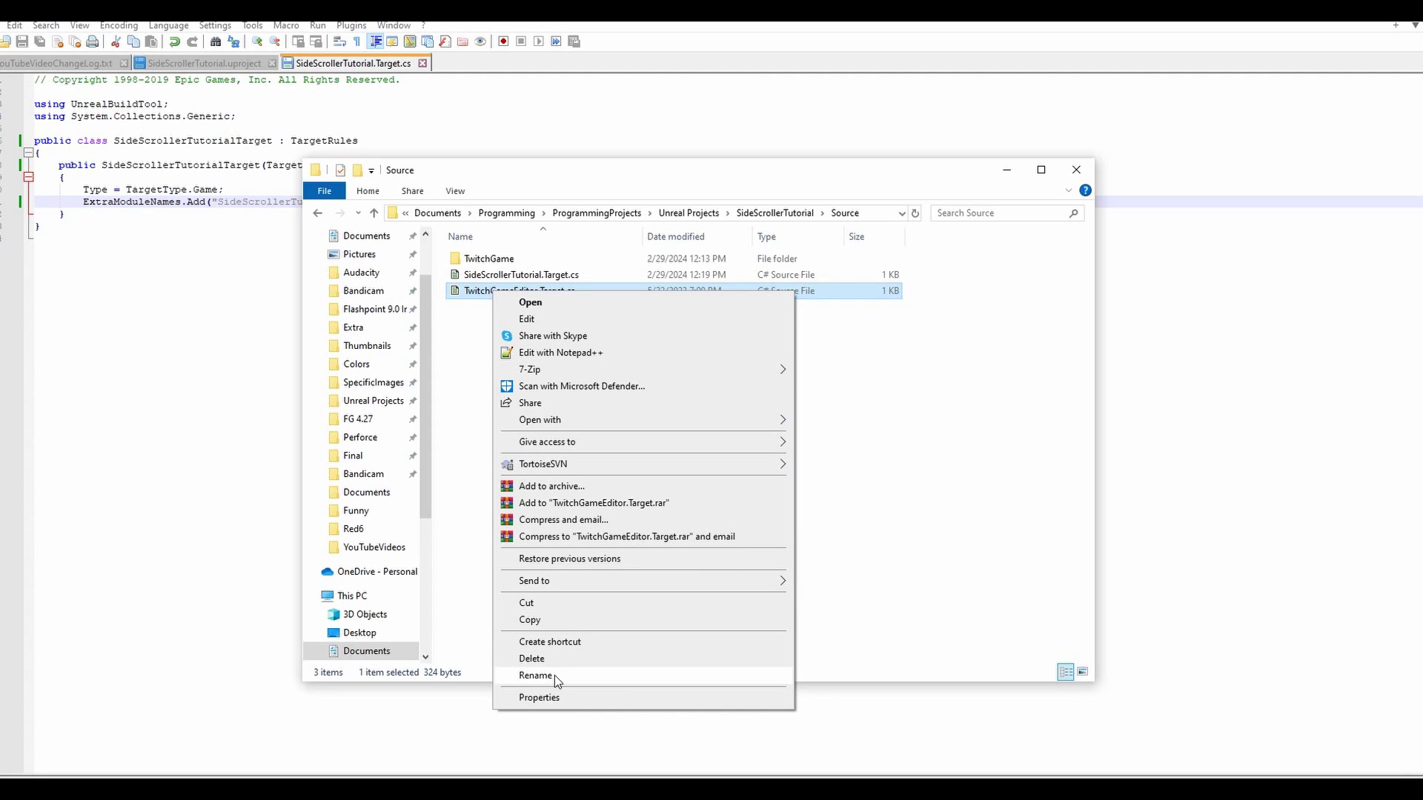
{"action": "left_click", "coordinate": [512, 676]}
{"action": "left_click", "coordinate": [516, 292]}
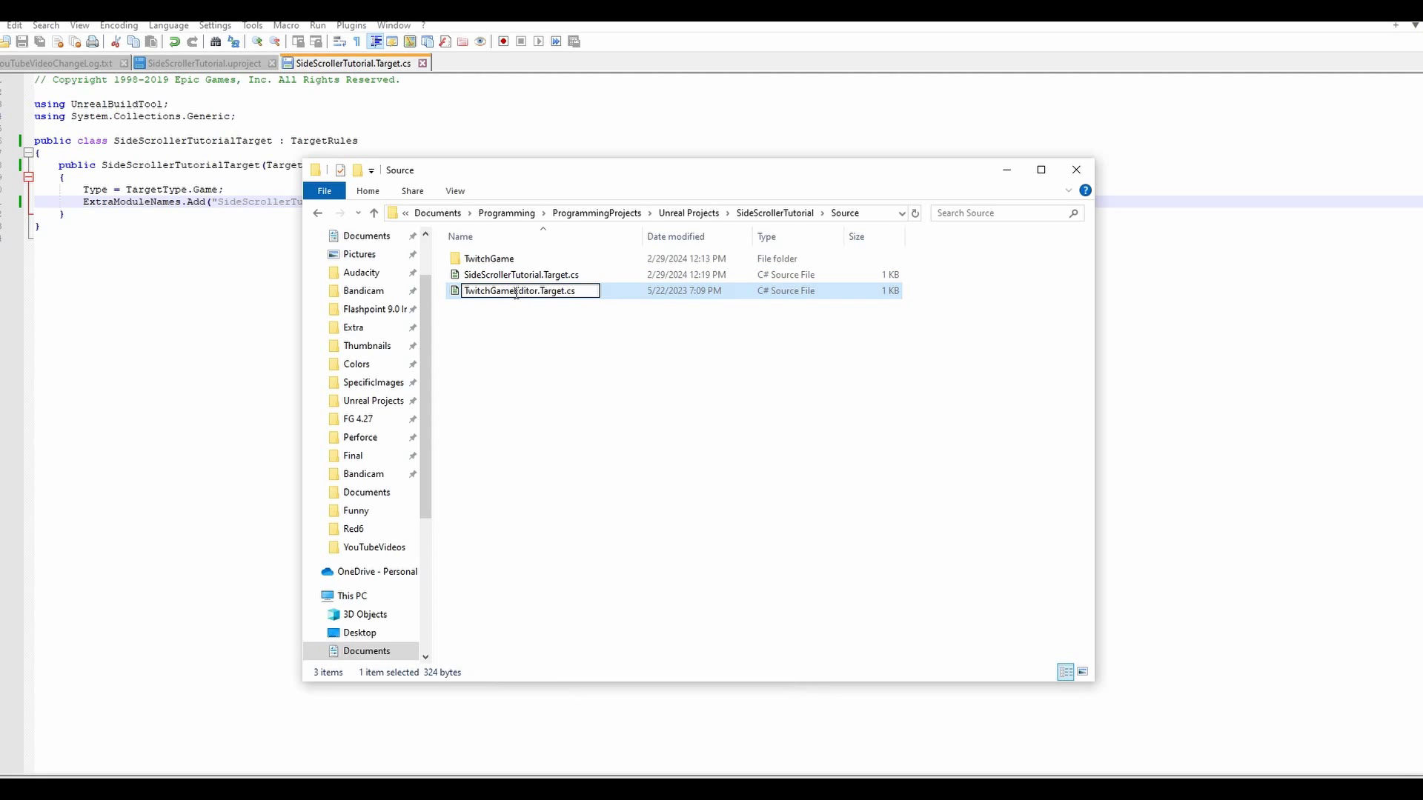
{"action": "left_click_drag", "start_coordinate": [516, 291], "coordinate": [439, 287]}
{"action": "type", "text": "SideScrollerTutorial"}
{"action": "key", "text": "Return"}
{"action": "left_click", "coordinate": [658, 344]}
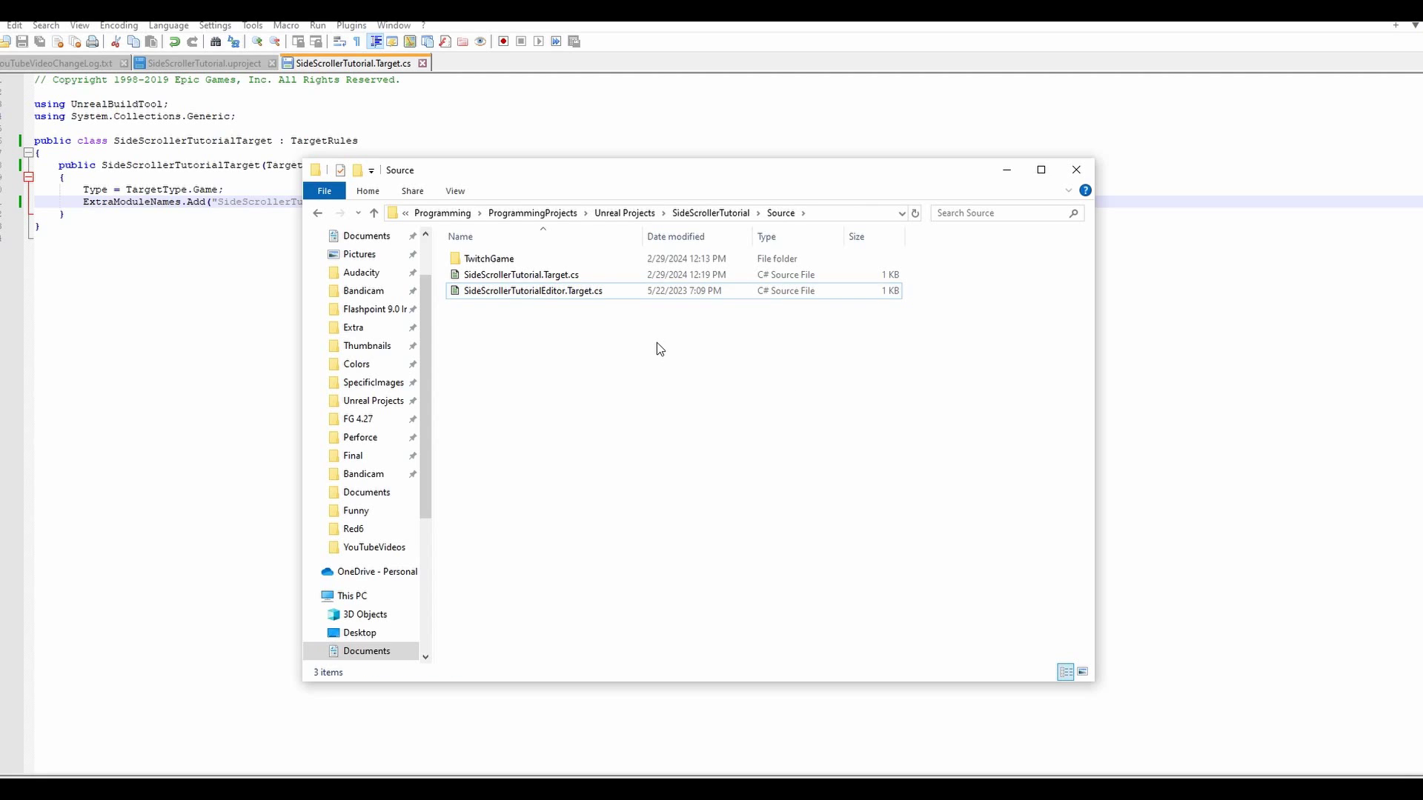
{"action": "right_click", "coordinate": [540, 294]}
{"action": "left_click", "coordinate": [614, 359]}
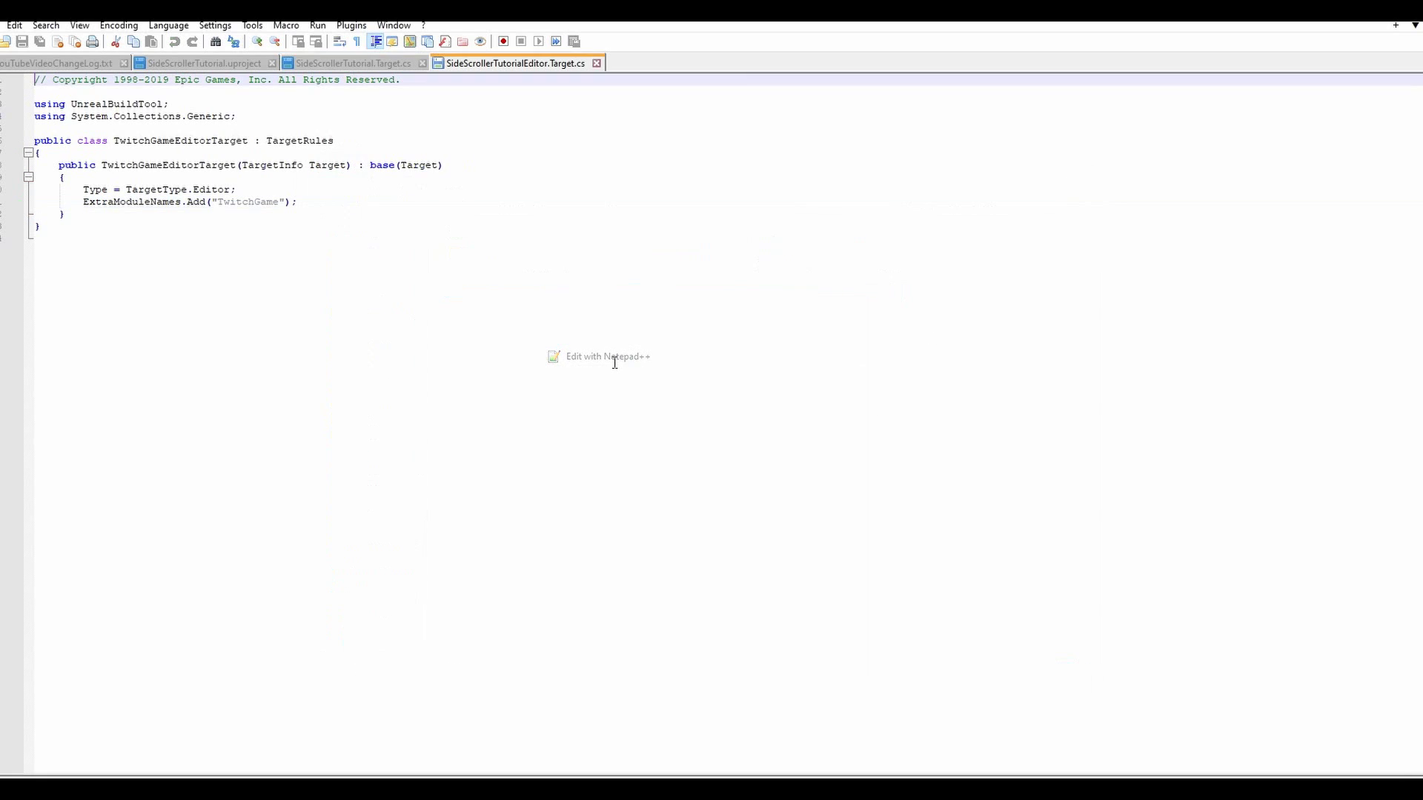
Step: Rename the editor target's class and constructor to SideScrollerTutorialEditorTarget
{"action": "left_click_drag", "start_coordinate": [114, 141], "coordinate": [174, 142]}
{"action": "type", "text": "SideSc"}
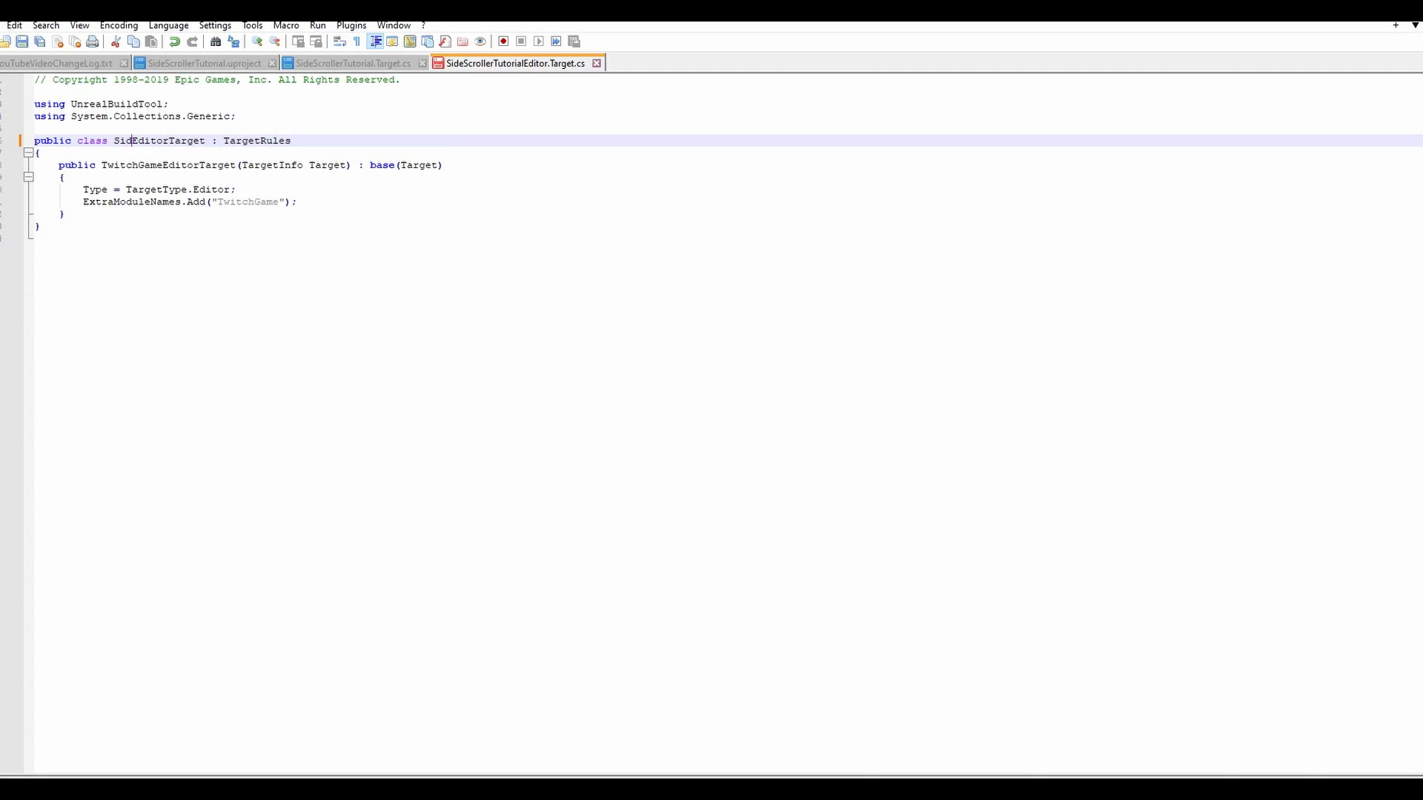
{"action": "type", "text": "rollerTutorial"}
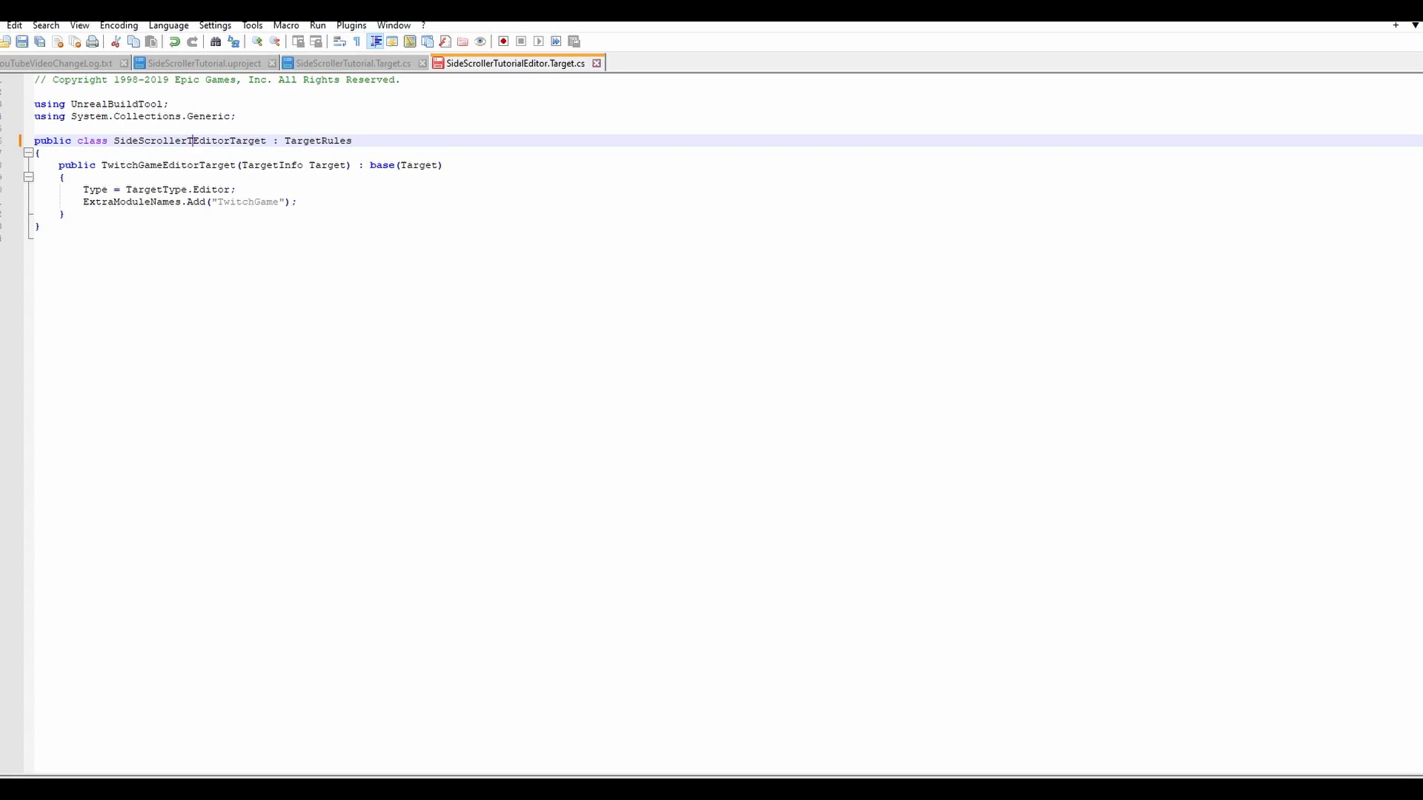
{"action": "left_click_drag", "start_coordinate": [115, 146], "coordinate": [311, 143]}
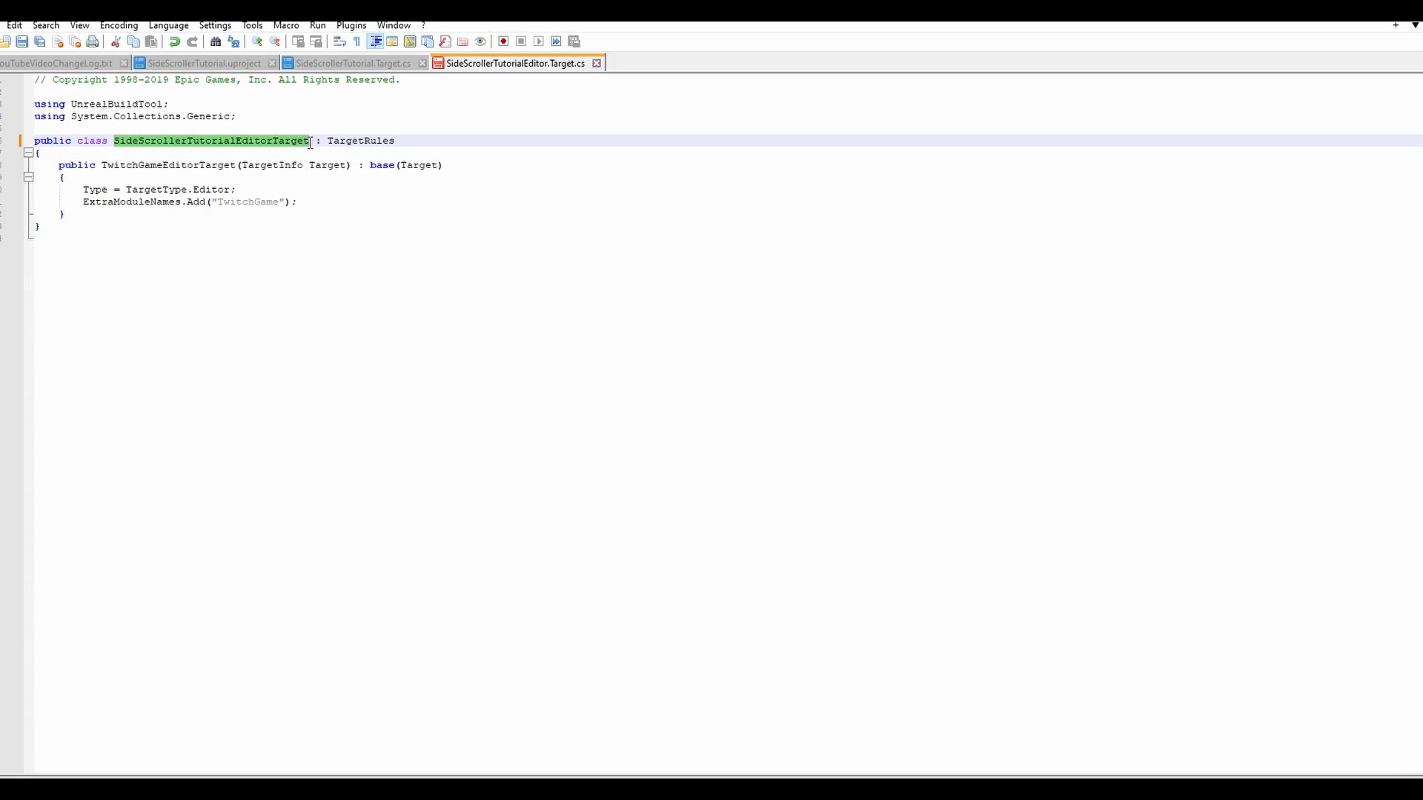
{"action": "left_click", "coordinate": [407, 140]}
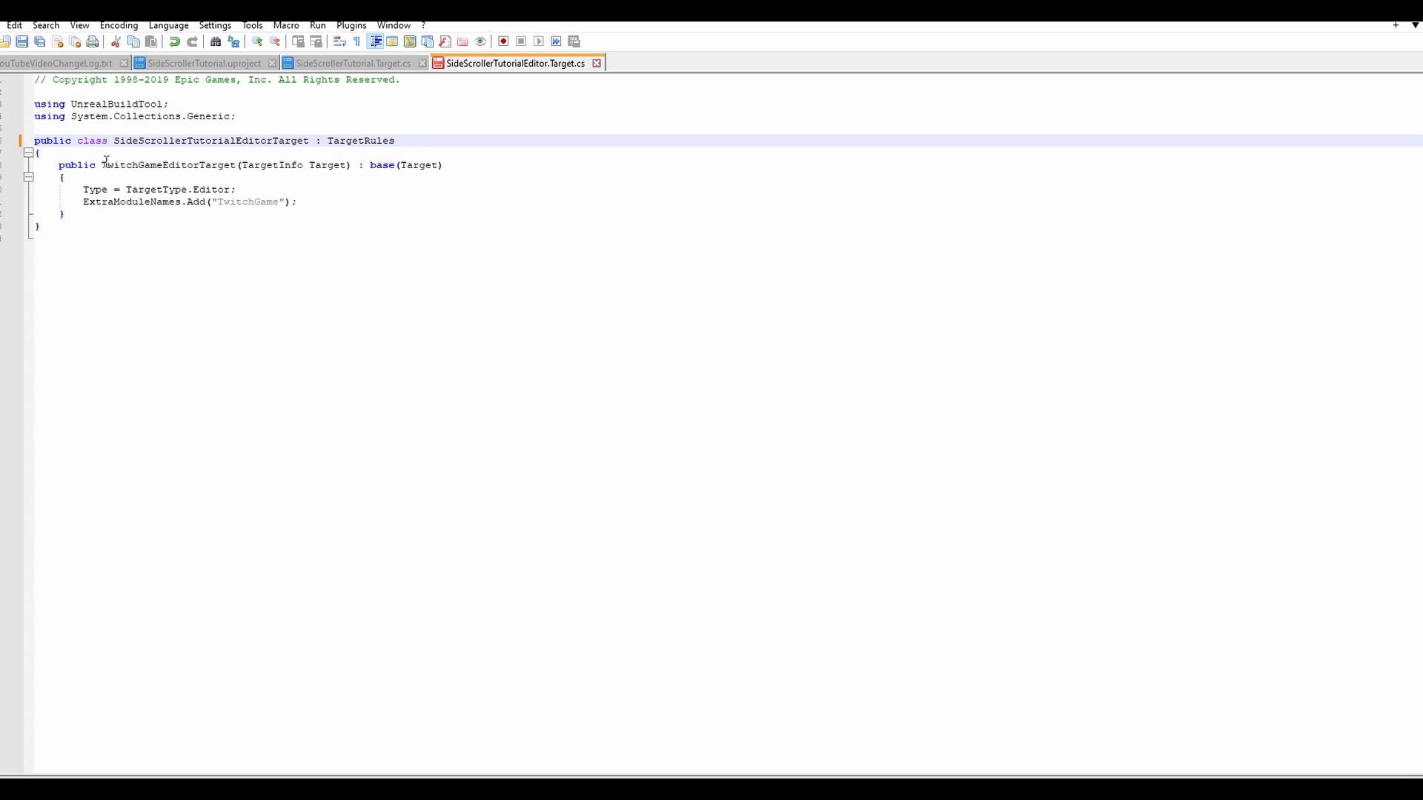
{"action": "left_click_drag", "start_coordinate": [103, 164], "coordinate": [163, 164]}
{"action": "type", "text": "SideScroller"}
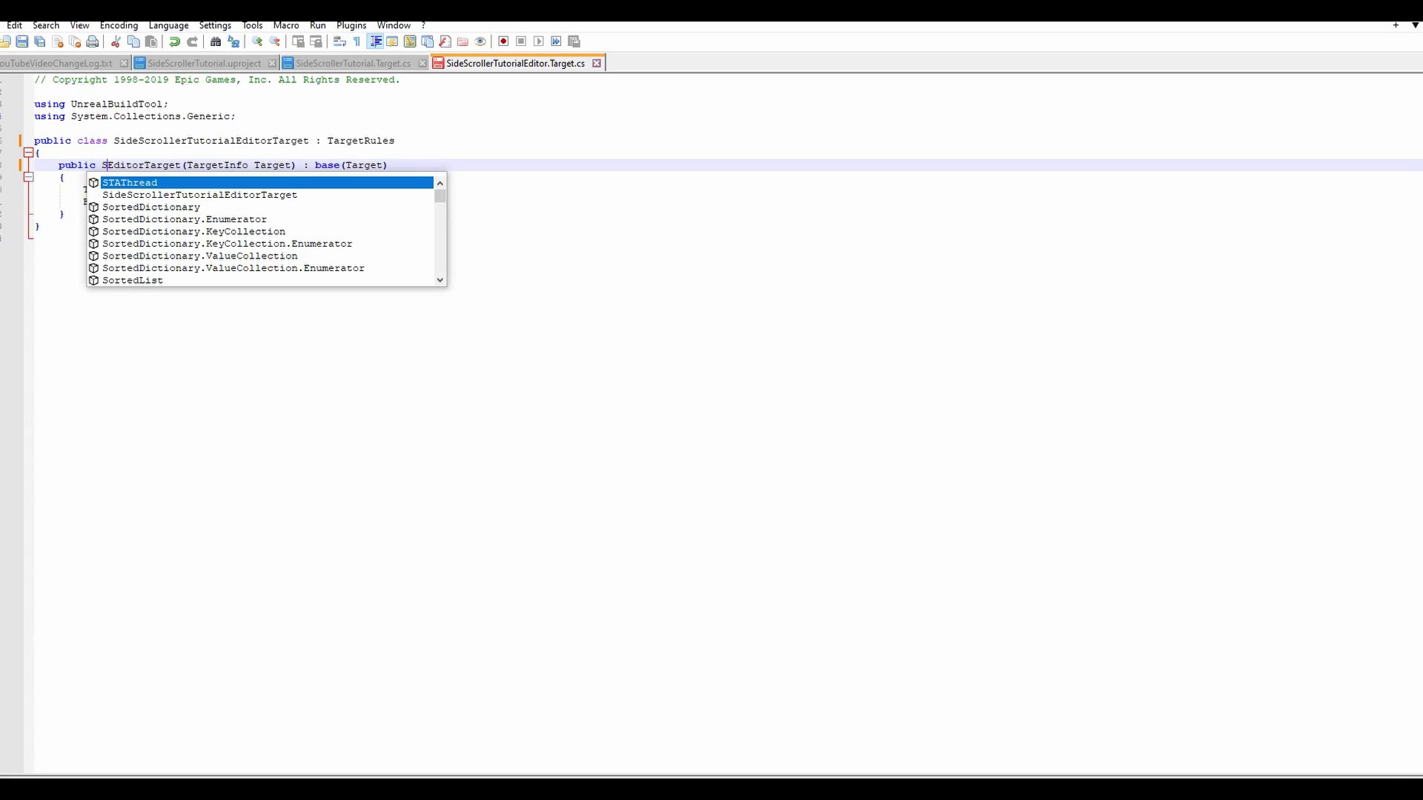
{"action": "type", "text": "Tutorial"}
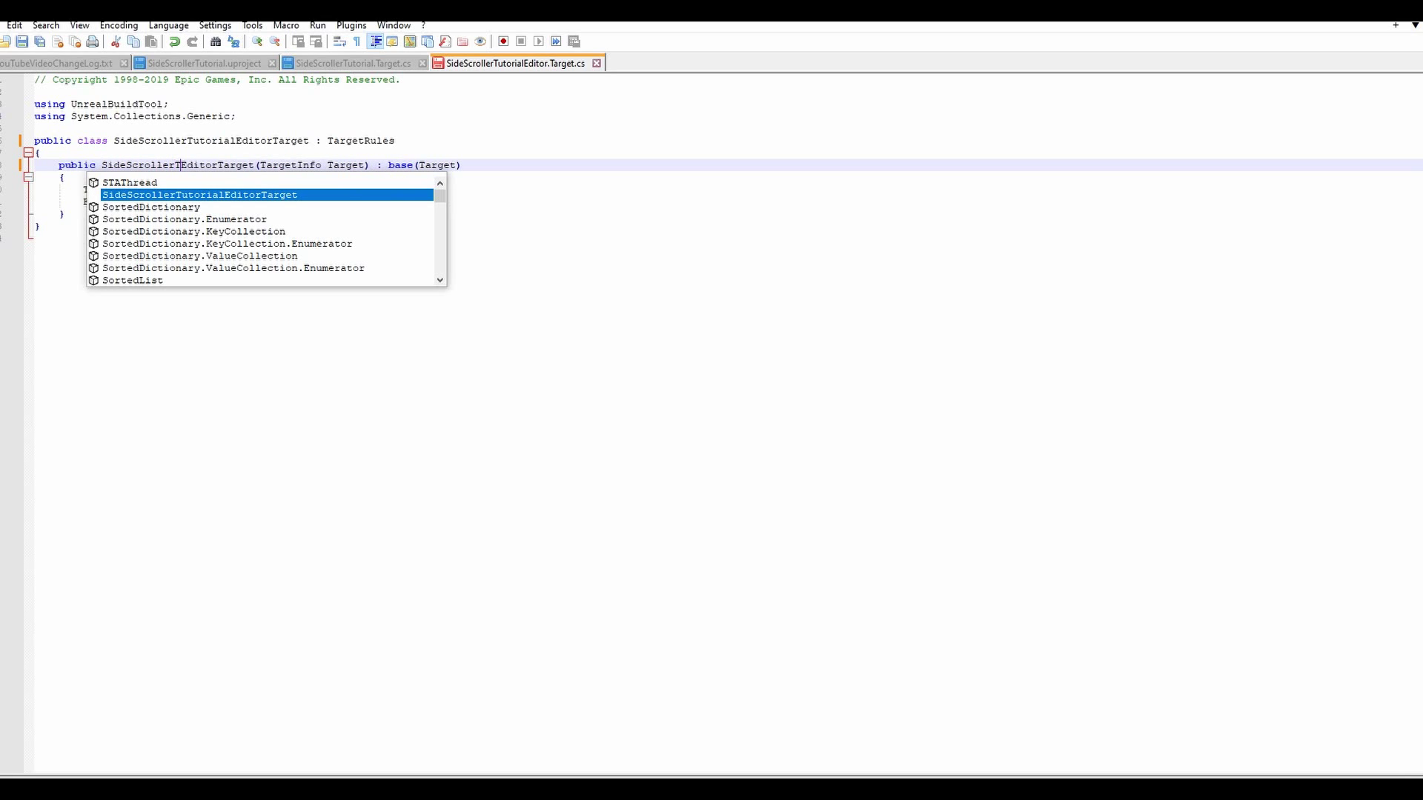
{"action": "left_click", "coordinate": [551, 166]}
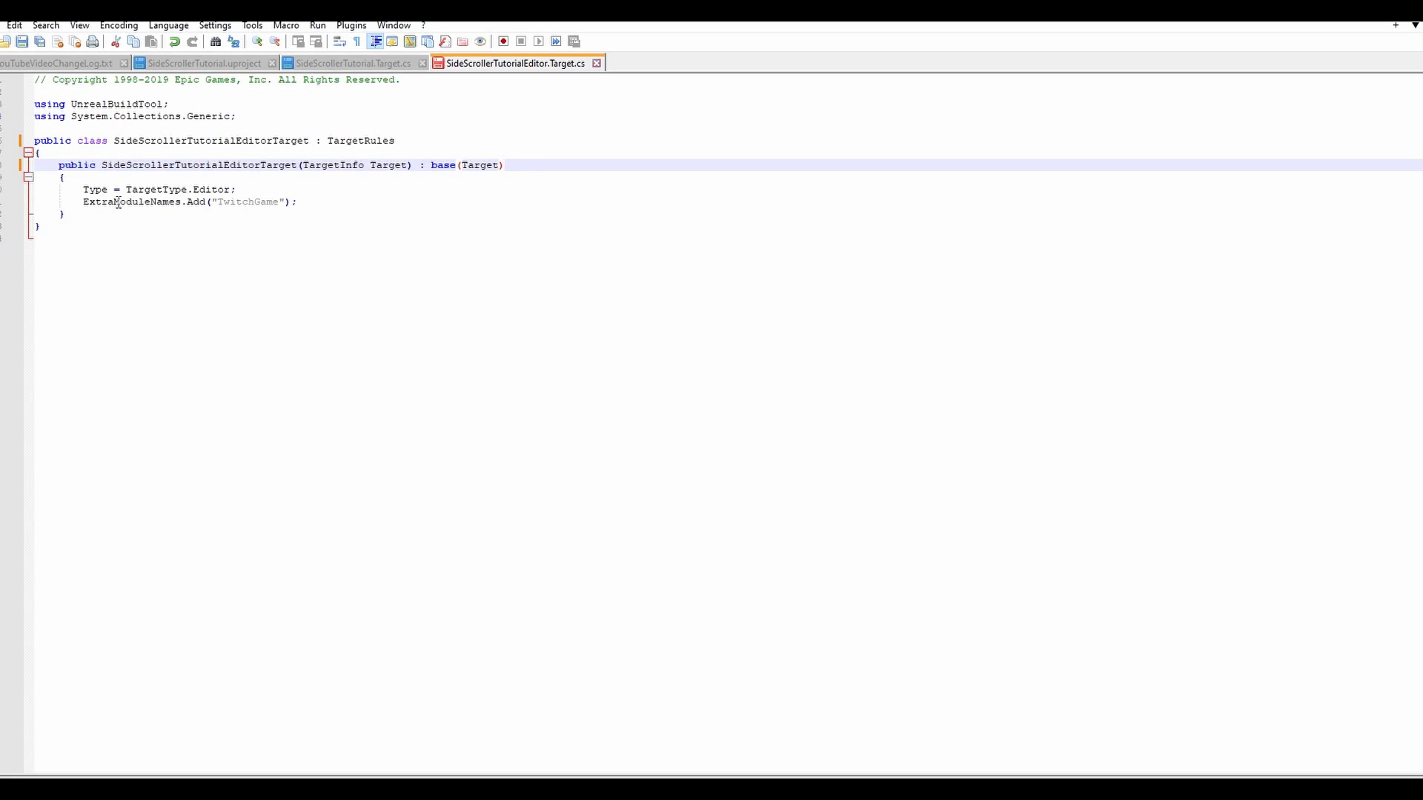
Step: Change the ExtraModuleNames string to "SideScrollerTutorial" and save the editor target file
{"action": "double_click", "coordinate": [237, 202]}
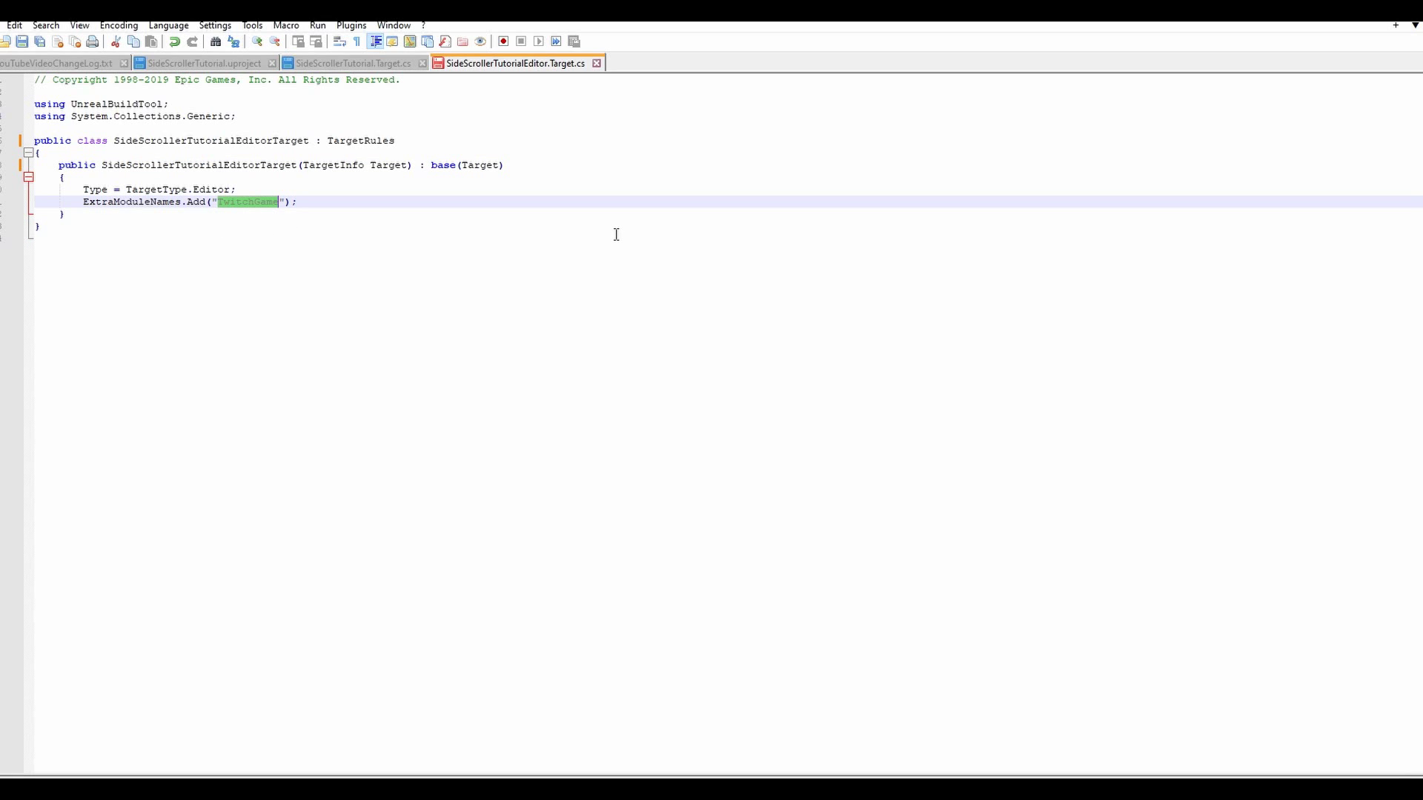
{"action": "type", "text": "SideScroler"}
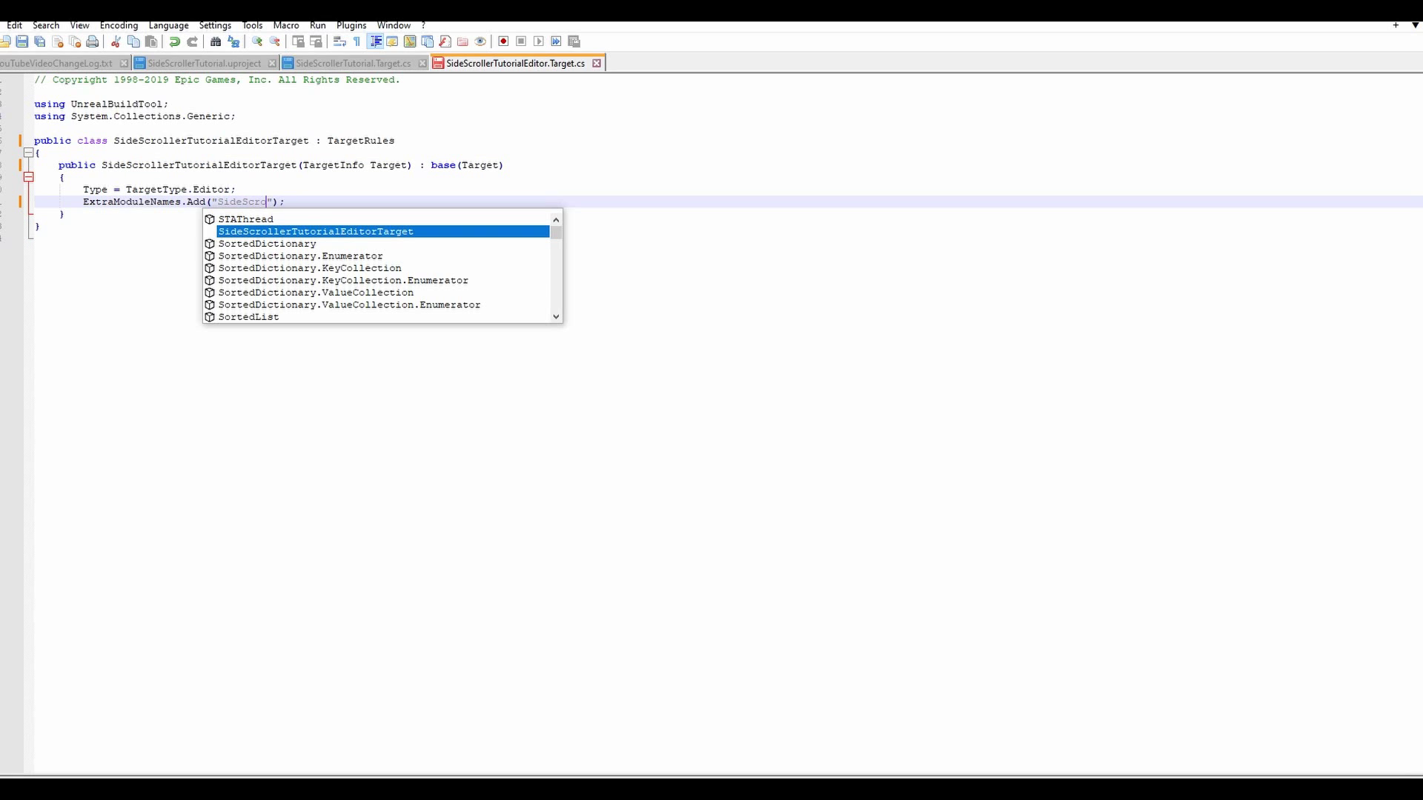
{"action": "key", "text": "BackSpace"}
{"action": "key", "text": "BackSpace"}
{"action": "type", "text": "lerTutorial"}
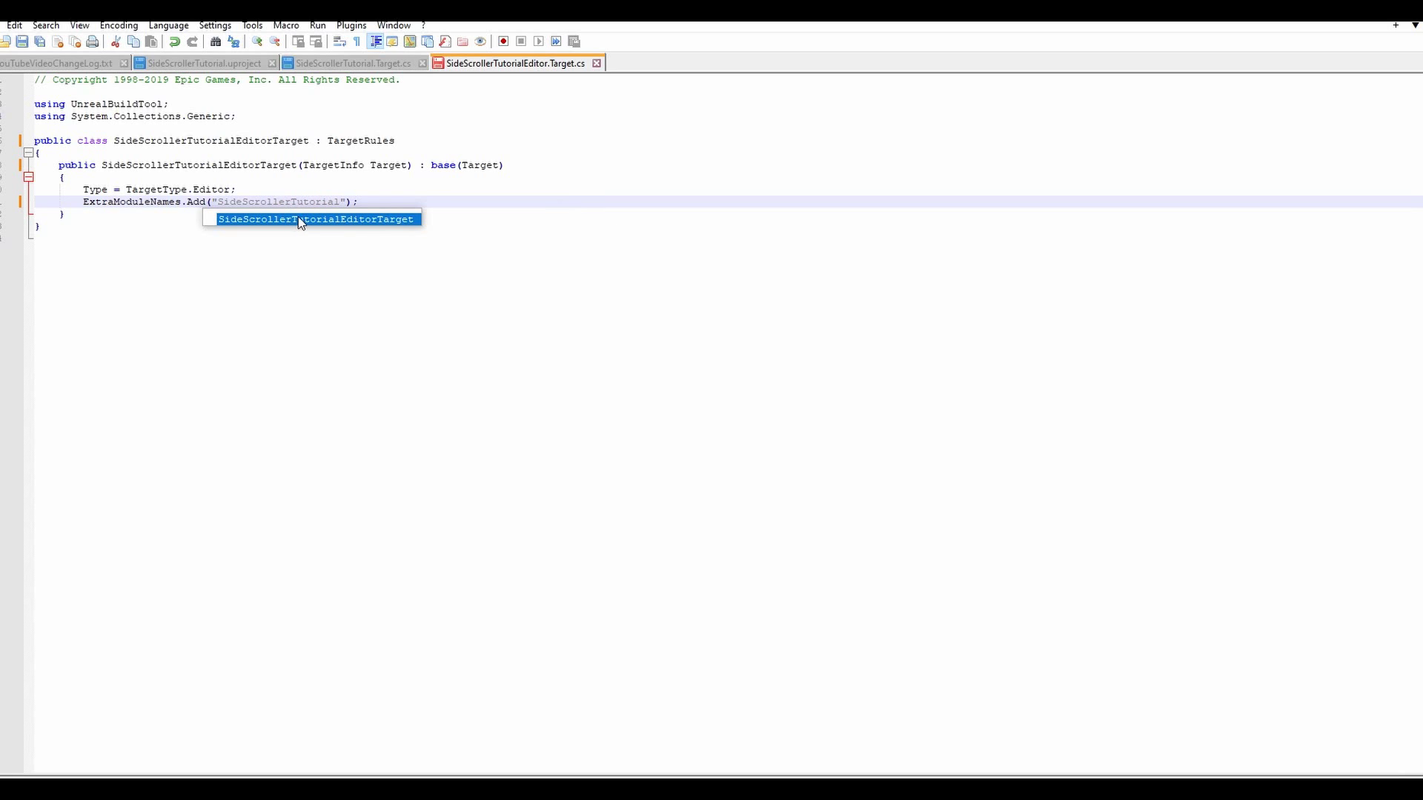
{"action": "left_click", "coordinate": [428, 197]}
{"action": "key", "text": "ctrl+s"}
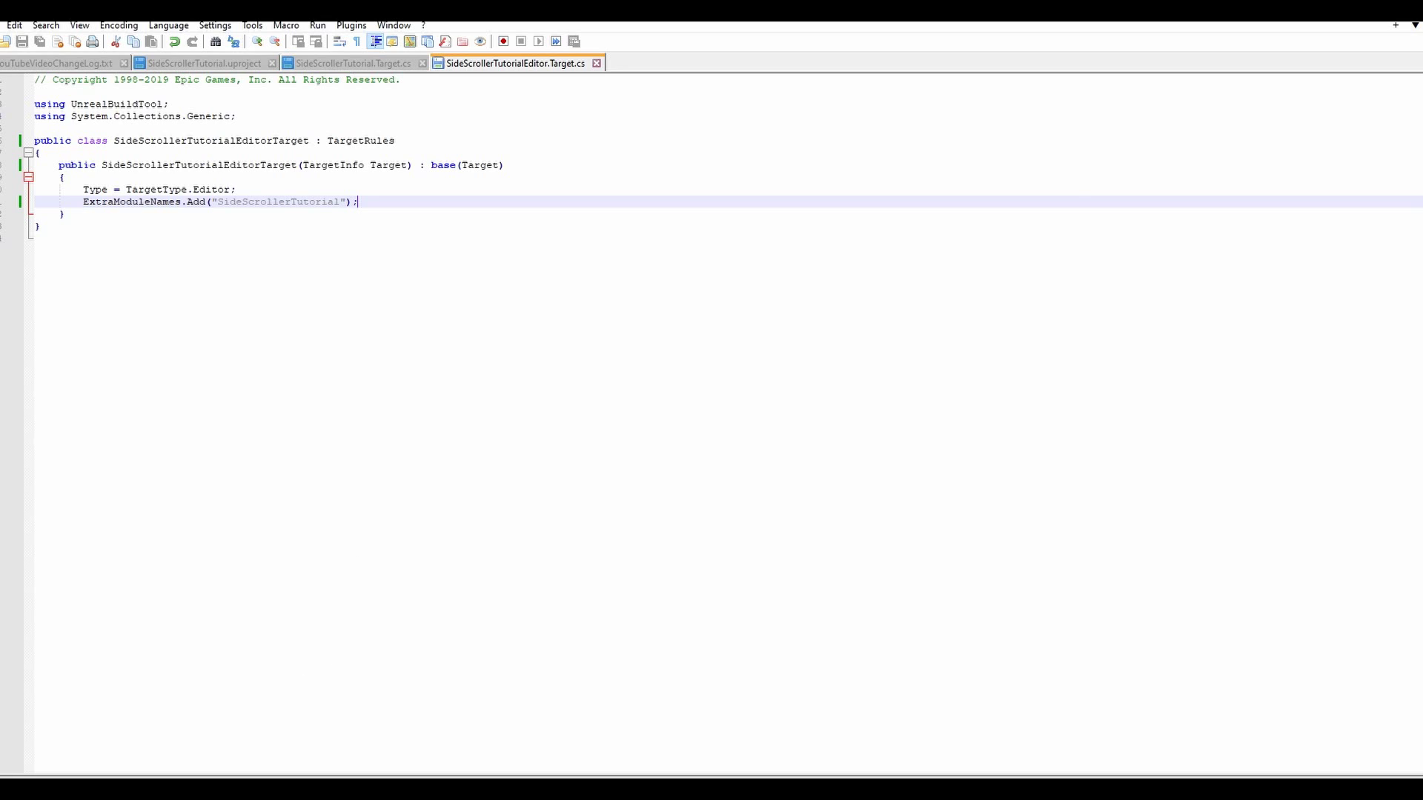
Step: Rename the TwitchGame source folder to SideScrollerTutorial and open it
{"action": "left_click", "coordinate": [651, 470]}
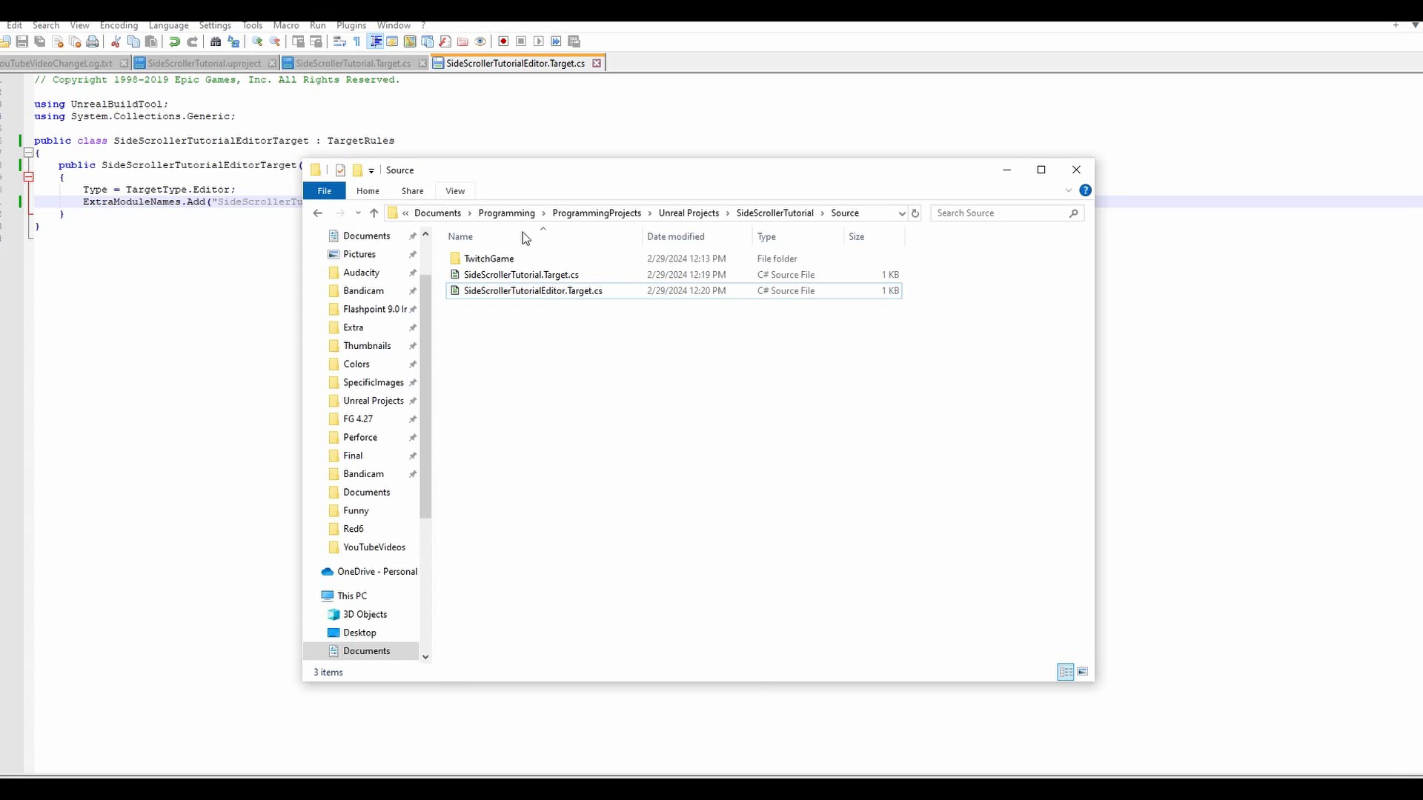
{"action": "right_click", "coordinate": [499, 257]}
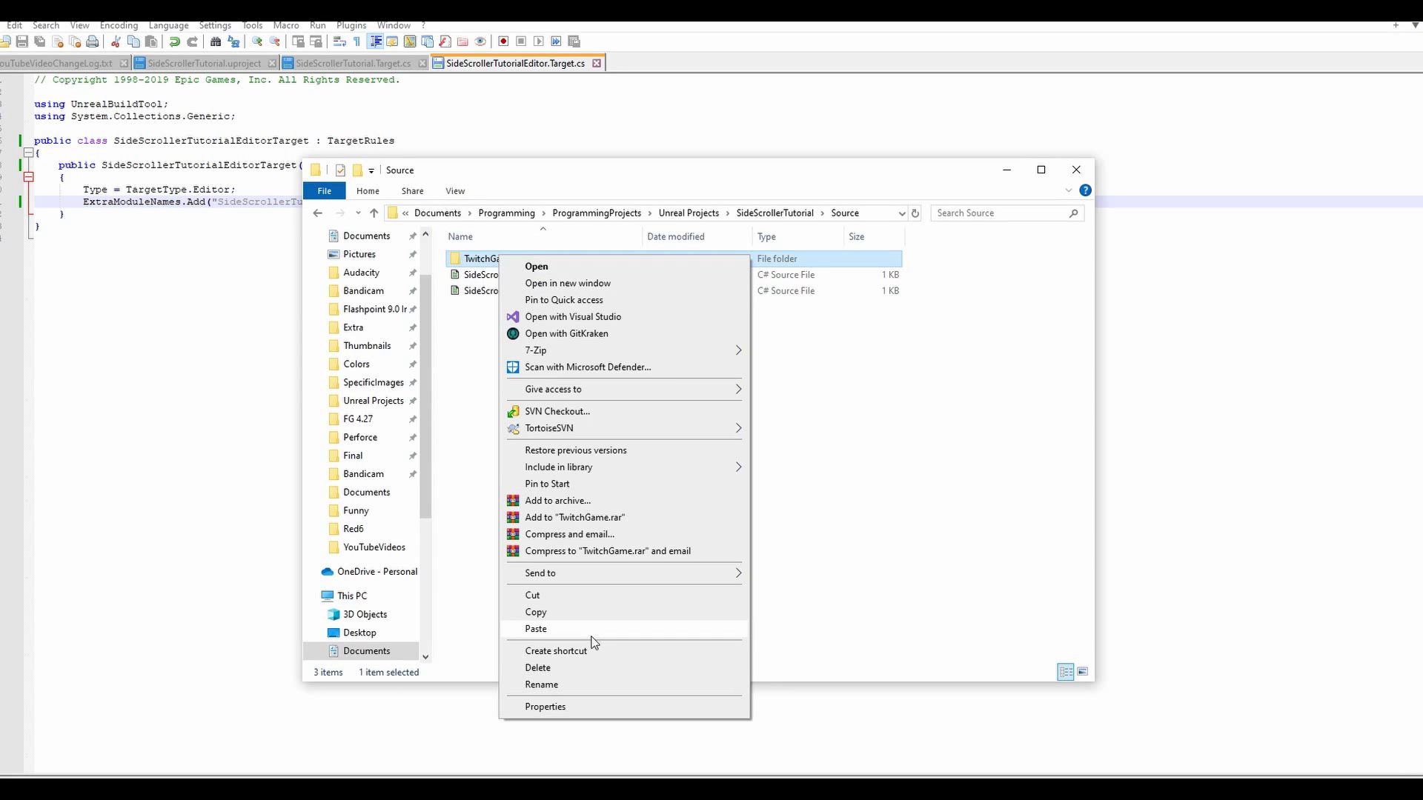
{"action": "left_click", "coordinate": [590, 684]}
{"action": "type", "text": "Sid"}
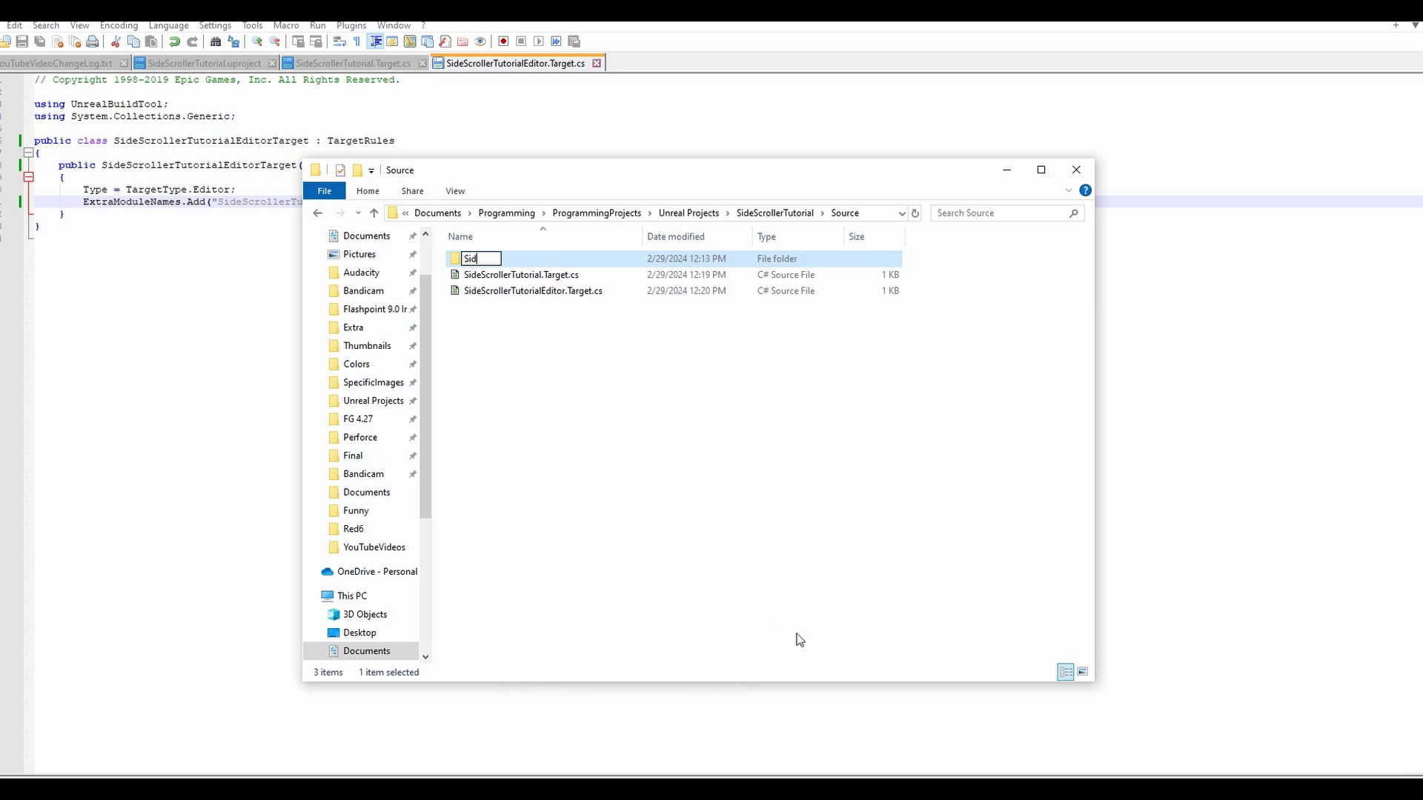
{"action": "type", "text": "eScrollerTutoria"}
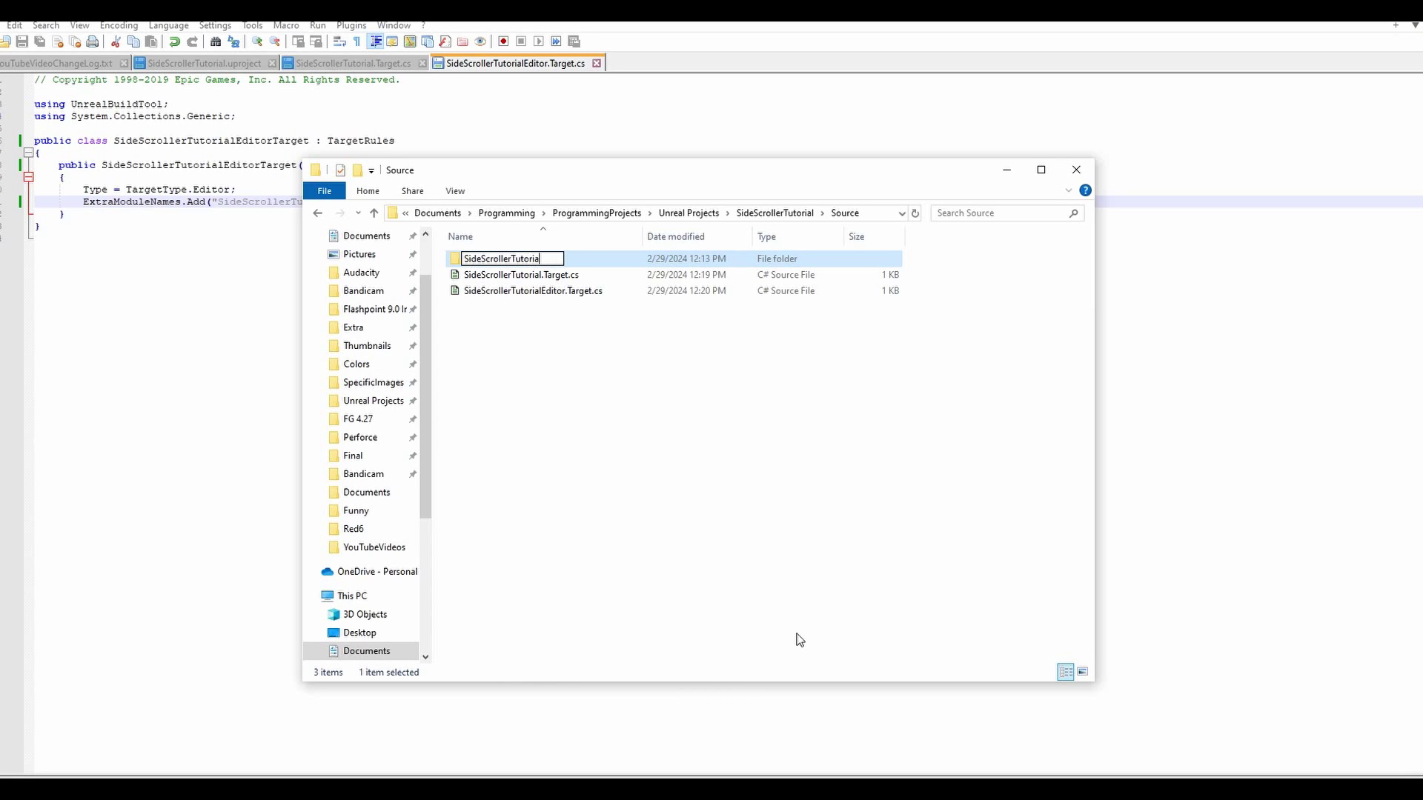
{"action": "type", "text": "l"}
{"action": "key", "text": "Return"}
{"action": "double_click", "coordinate": [566, 264]}
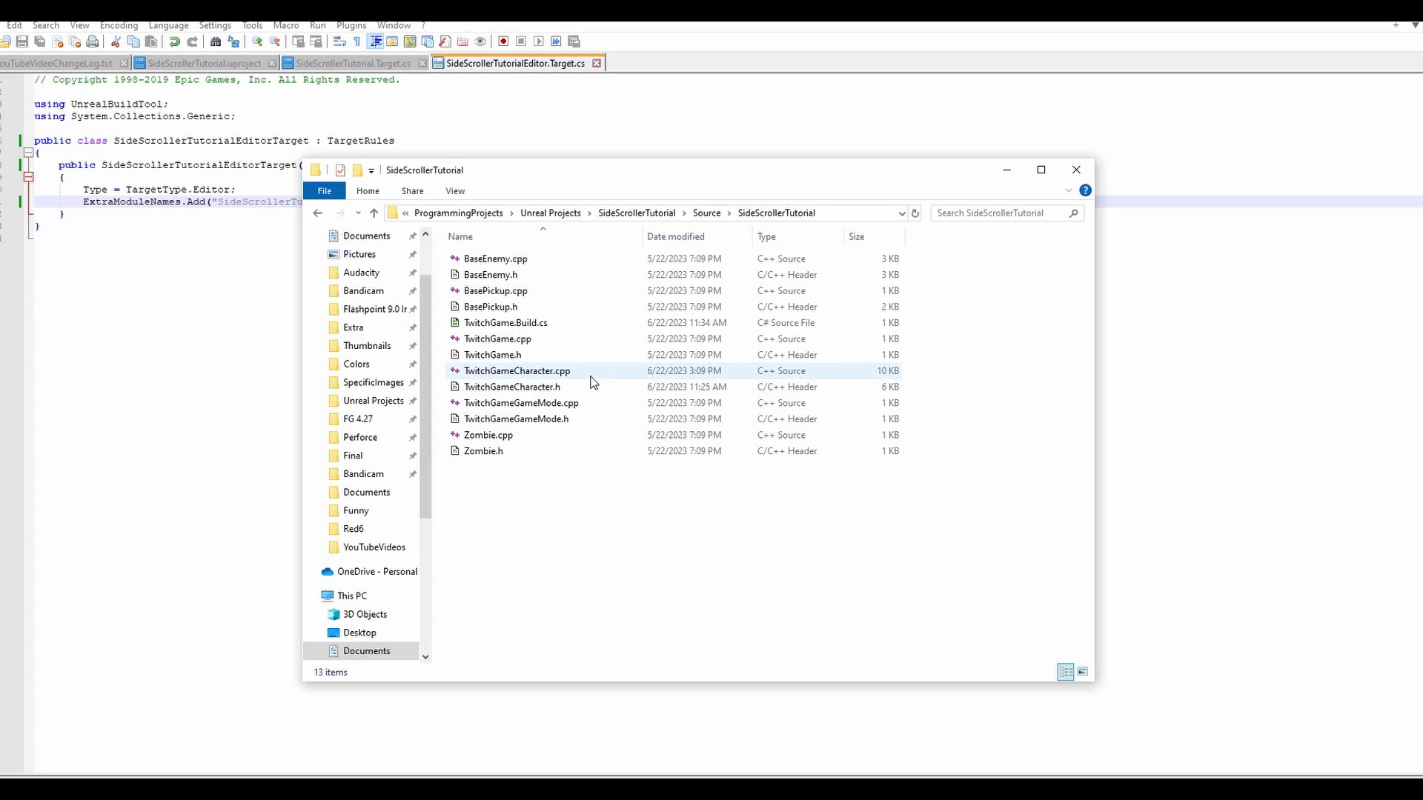
Step: Rename TwitchGame.Build.cs to SideScrollerTutorial.Build.cs
{"action": "left_click", "coordinate": [530, 323]}
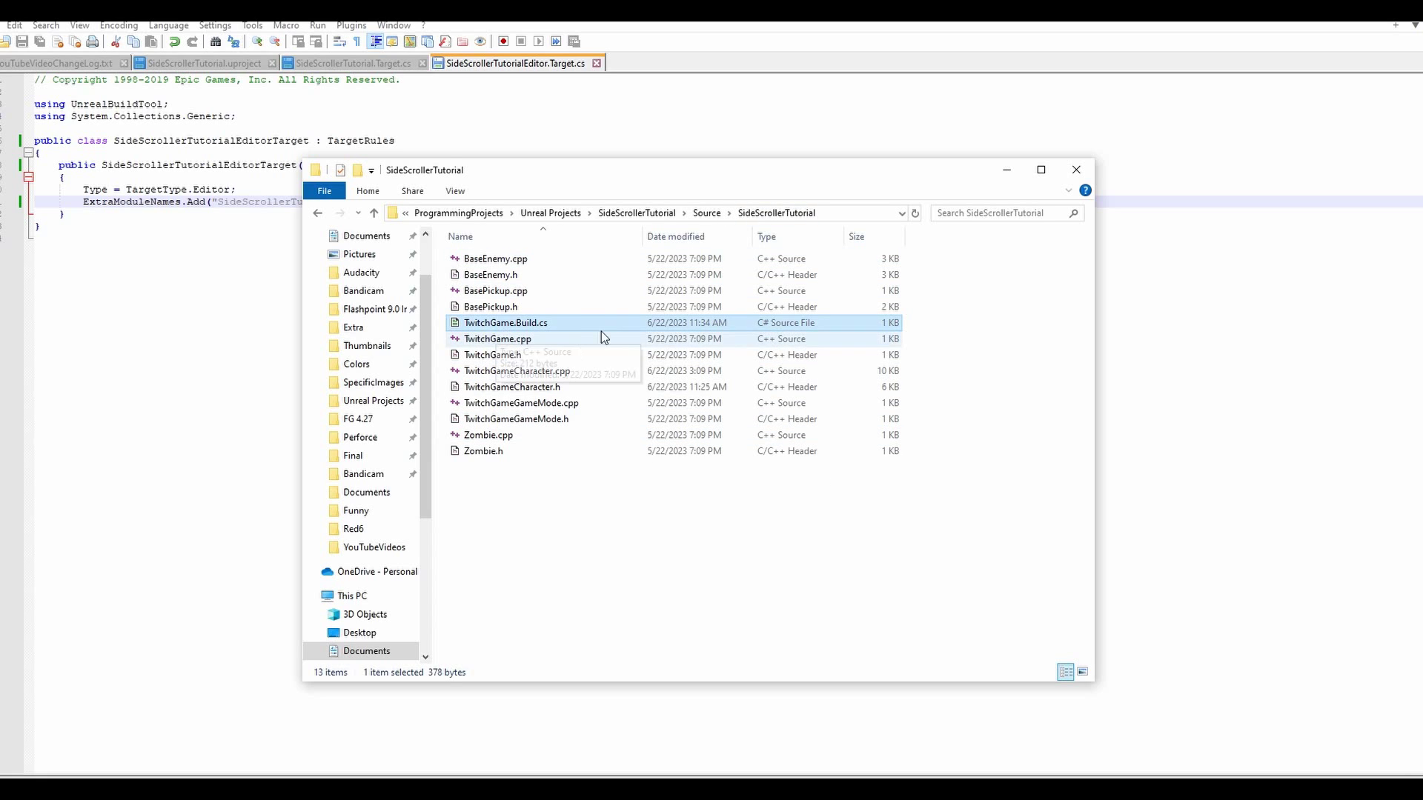
{"action": "right_click", "coordinate": [495, 324]}
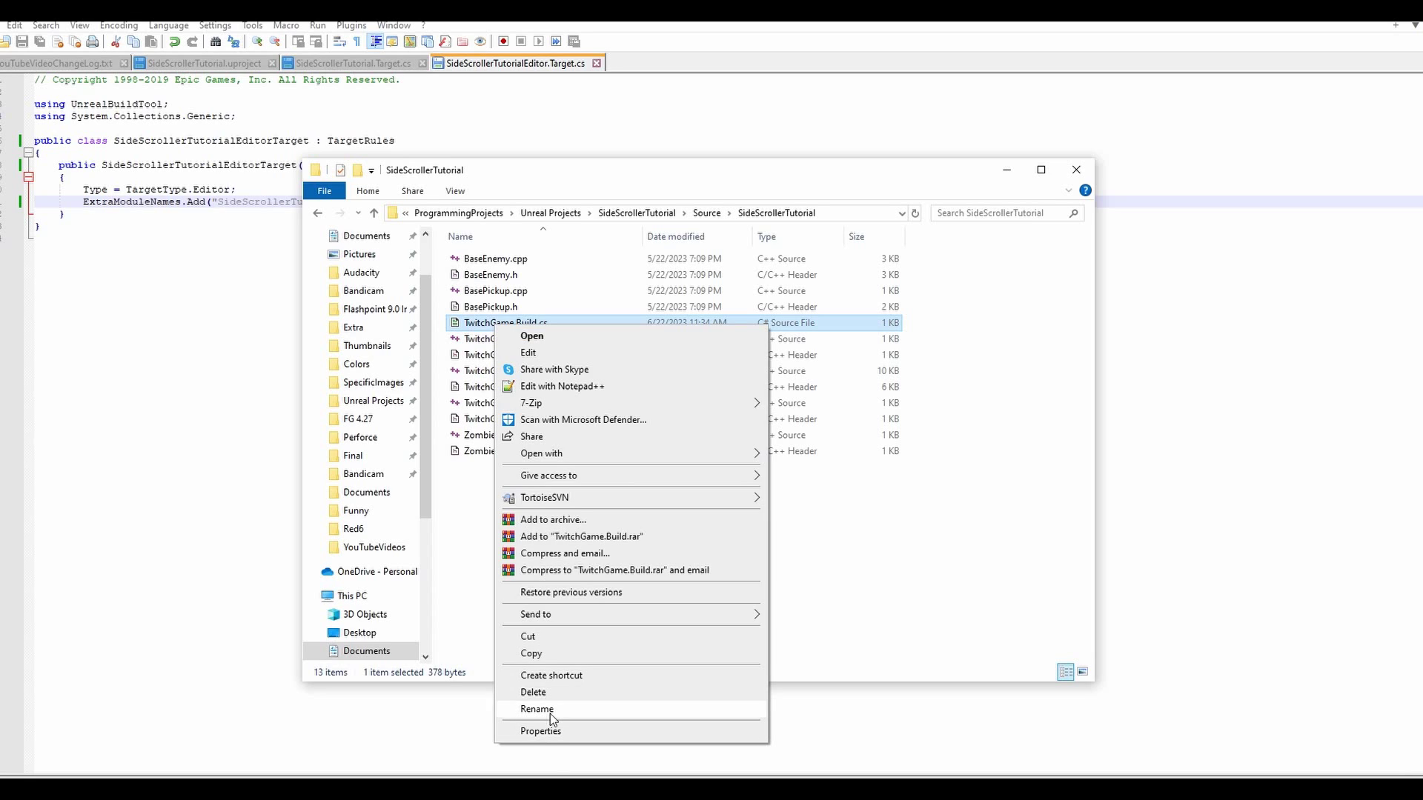
{"action": "left_click", "coordinate": [537, 710]}
{"action": "key", "text": "Right"}
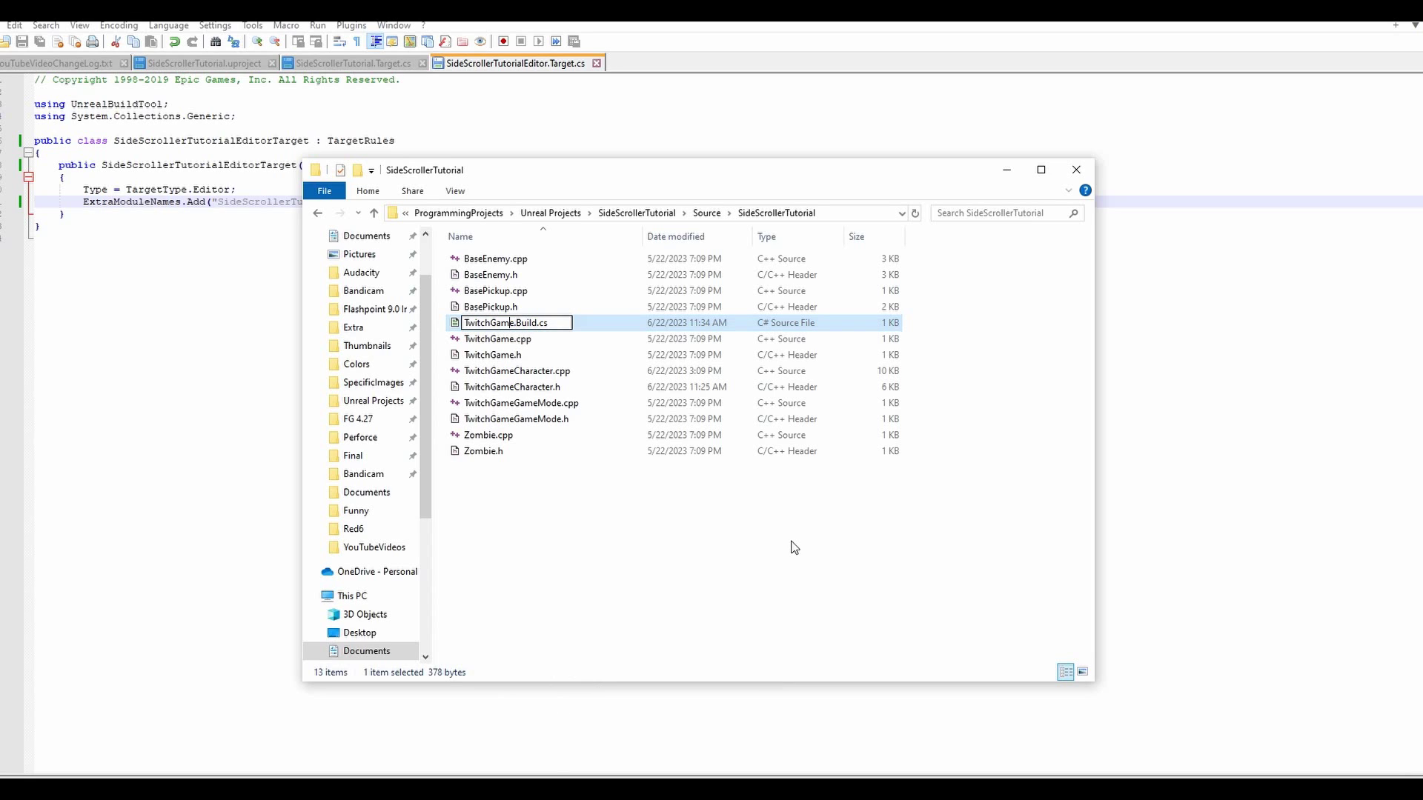
{"action": "key", "text": "BackSpace"}
{"action": "key", "text": "BackSpace"}
{"action": "key", "text": "BackSpace"}
{"action": "key", "text": "BackSpace"}
{"action": "key", "text": "BackSpace"}
{"action": "key", "text": "BackSpace"}
{"action": "key", "text": "BackSpace"}
{"action": "key", "text": "BackSpace"}
{"action": "key", "text": "BackSpace"}
{"action": "key", "text": "BackSpace"}
{"action": "type", "text": "SideS"}
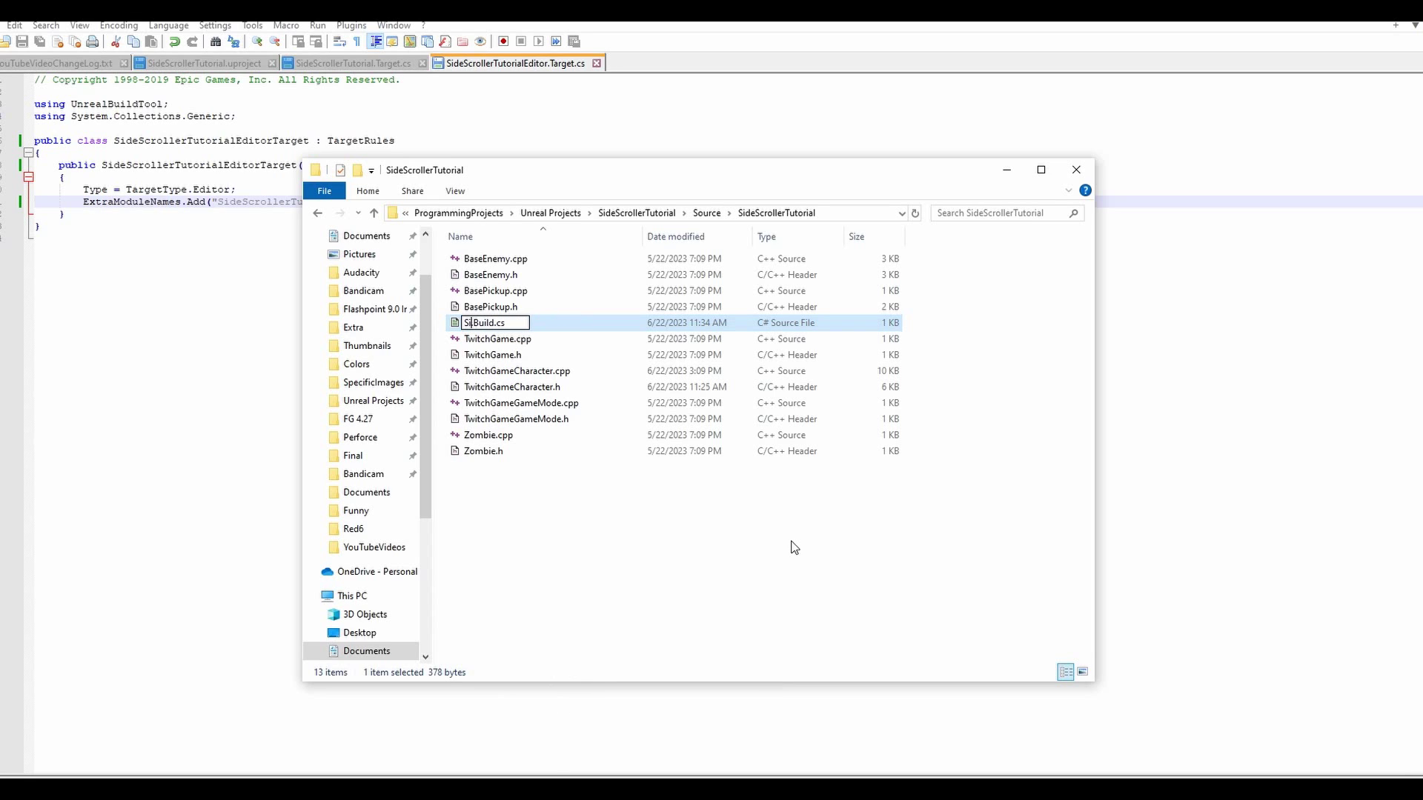
{"action": "type", "text": "crollerTutorial"}
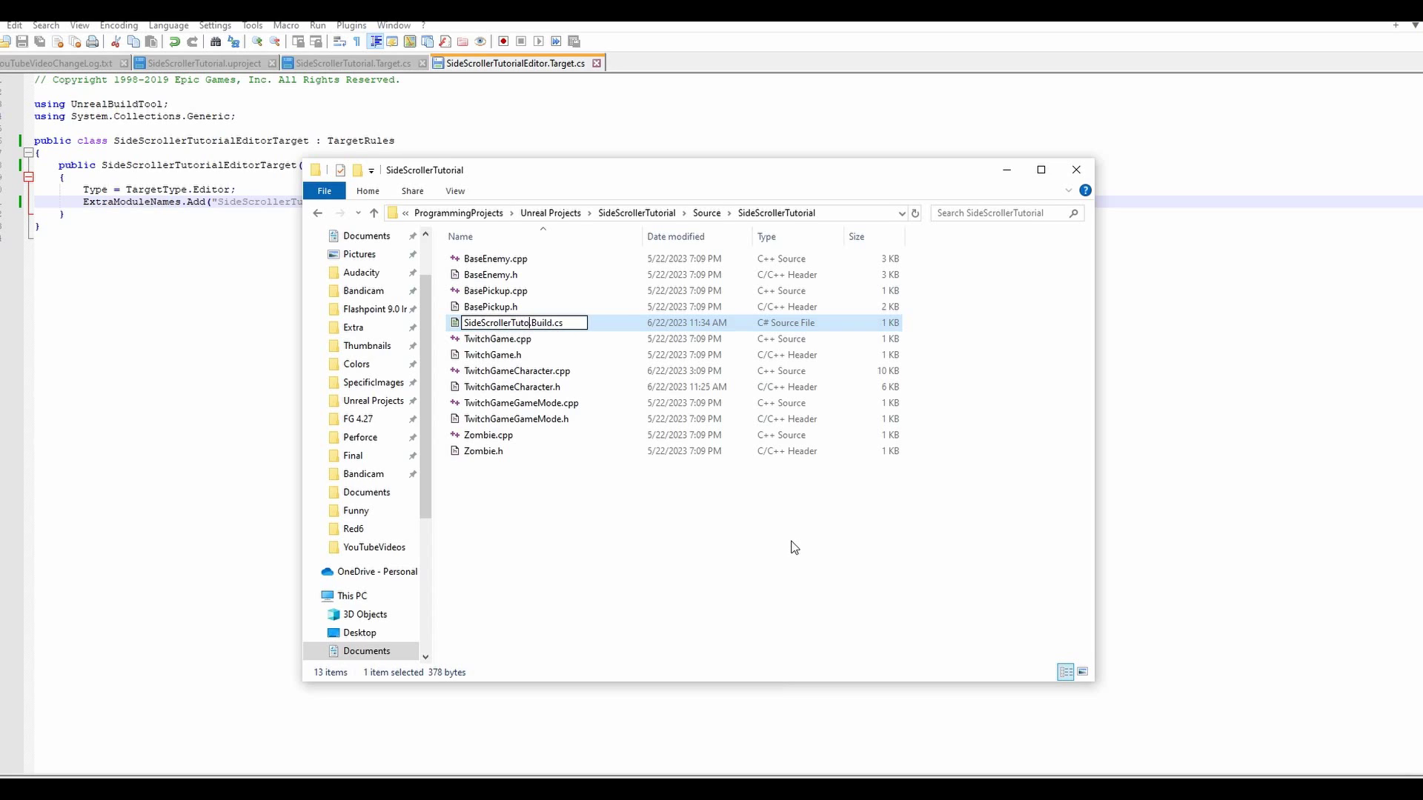
{"action": "key", "text": "Return"}
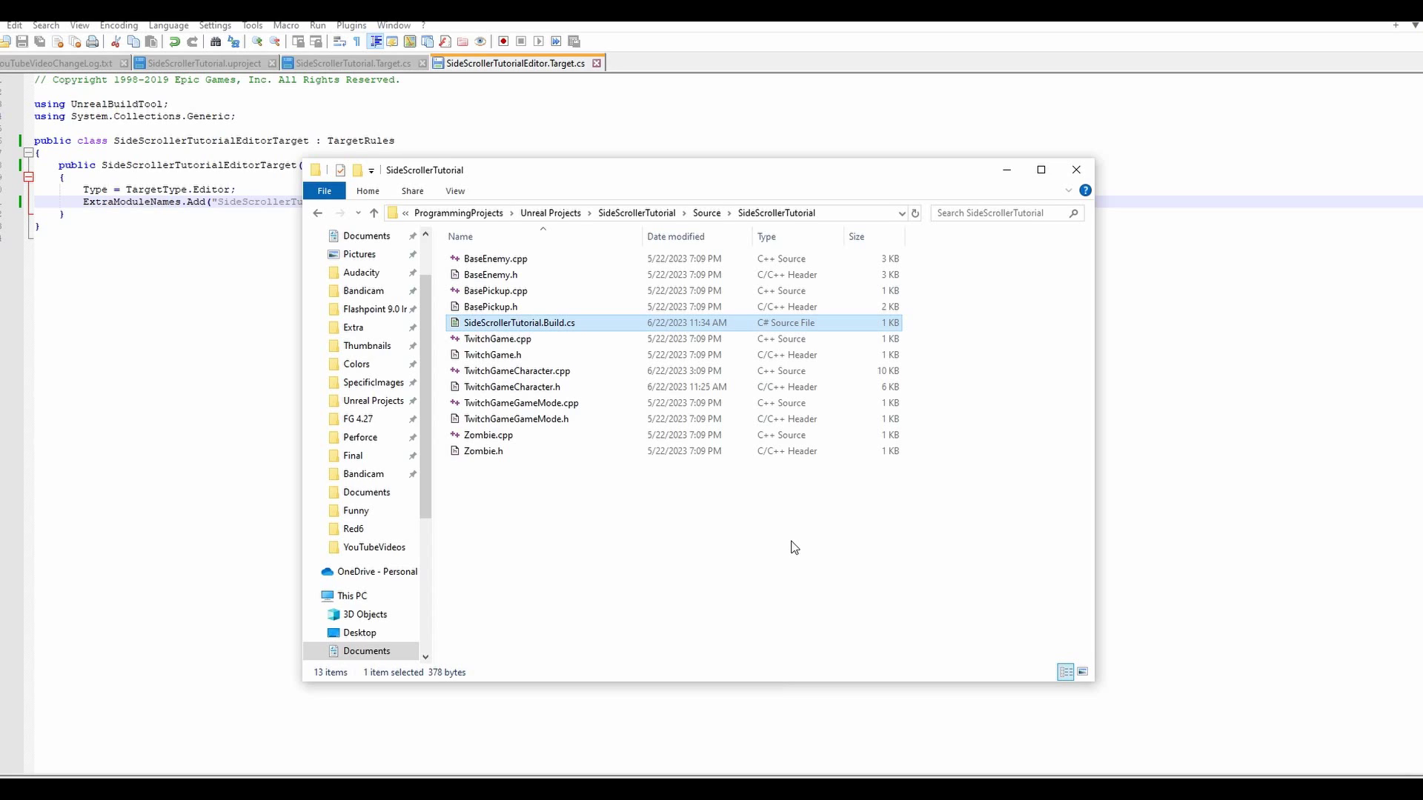
{"action": "left_click", "coordinate": [796, 547]}
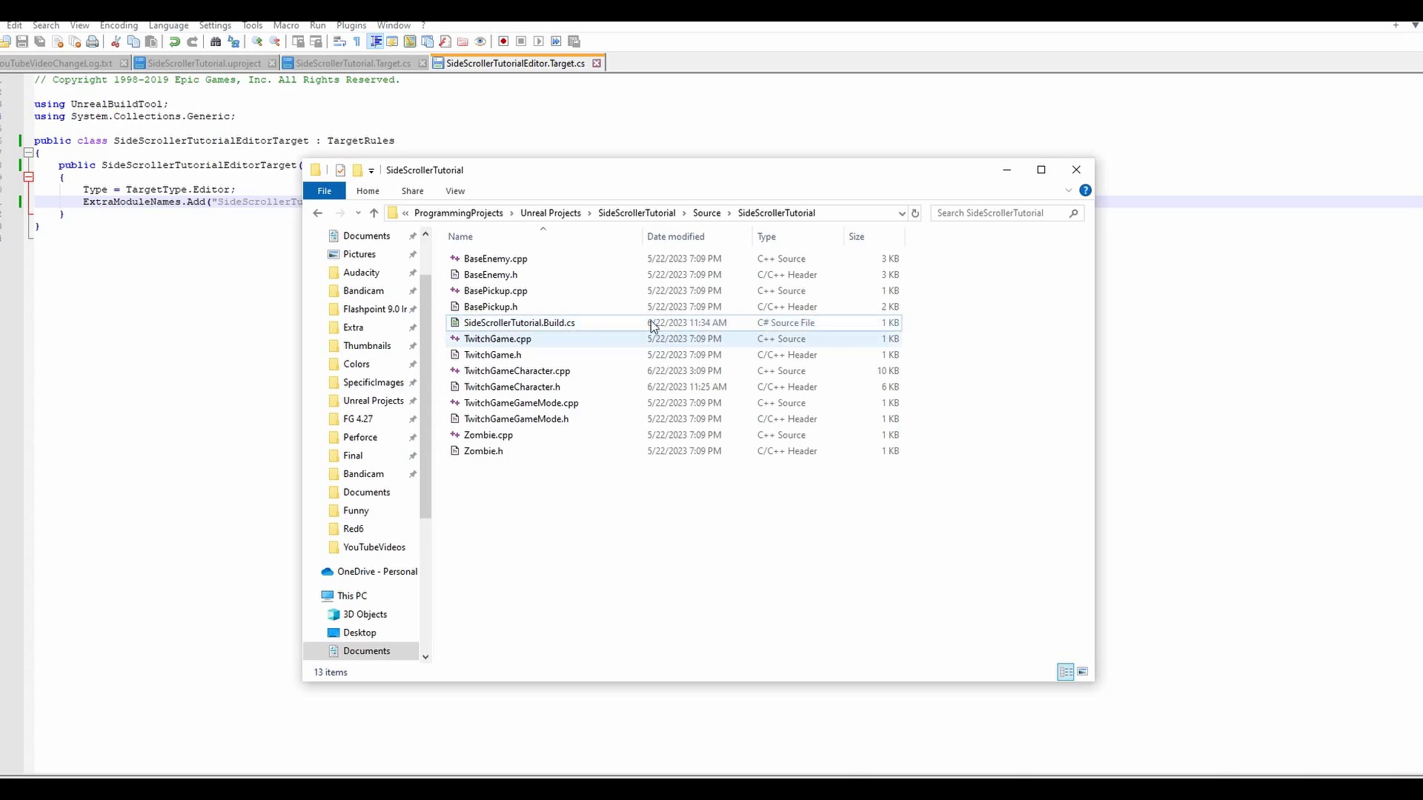
Step: Open SideScrollerTutorial.Build.cs for editing in Notepad++
{"action": "right_click", "coordinate": [589, 324]}
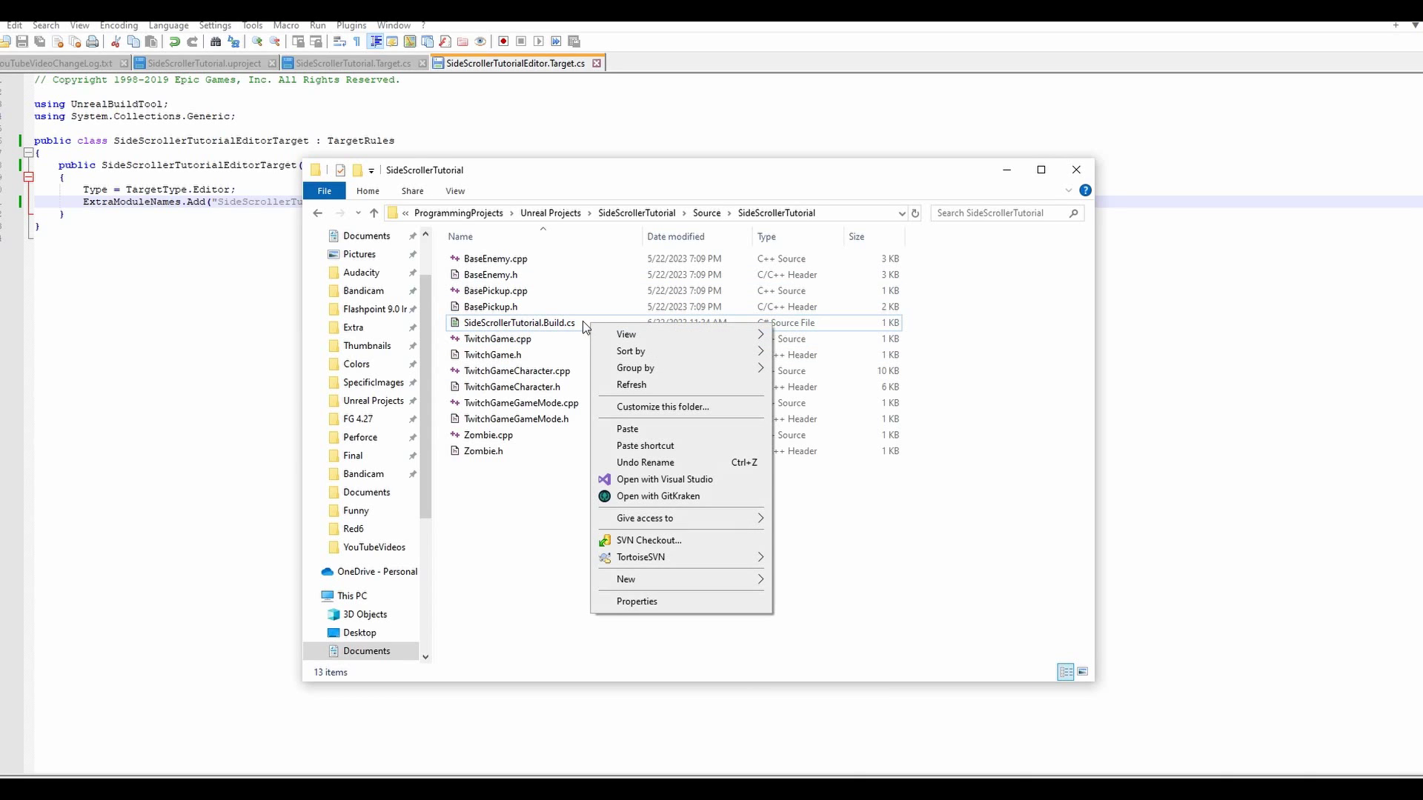
{"action": "left_click", "coordinate": [578, 321]}
{"action": "right_click", "coordinate": [587, 324]}
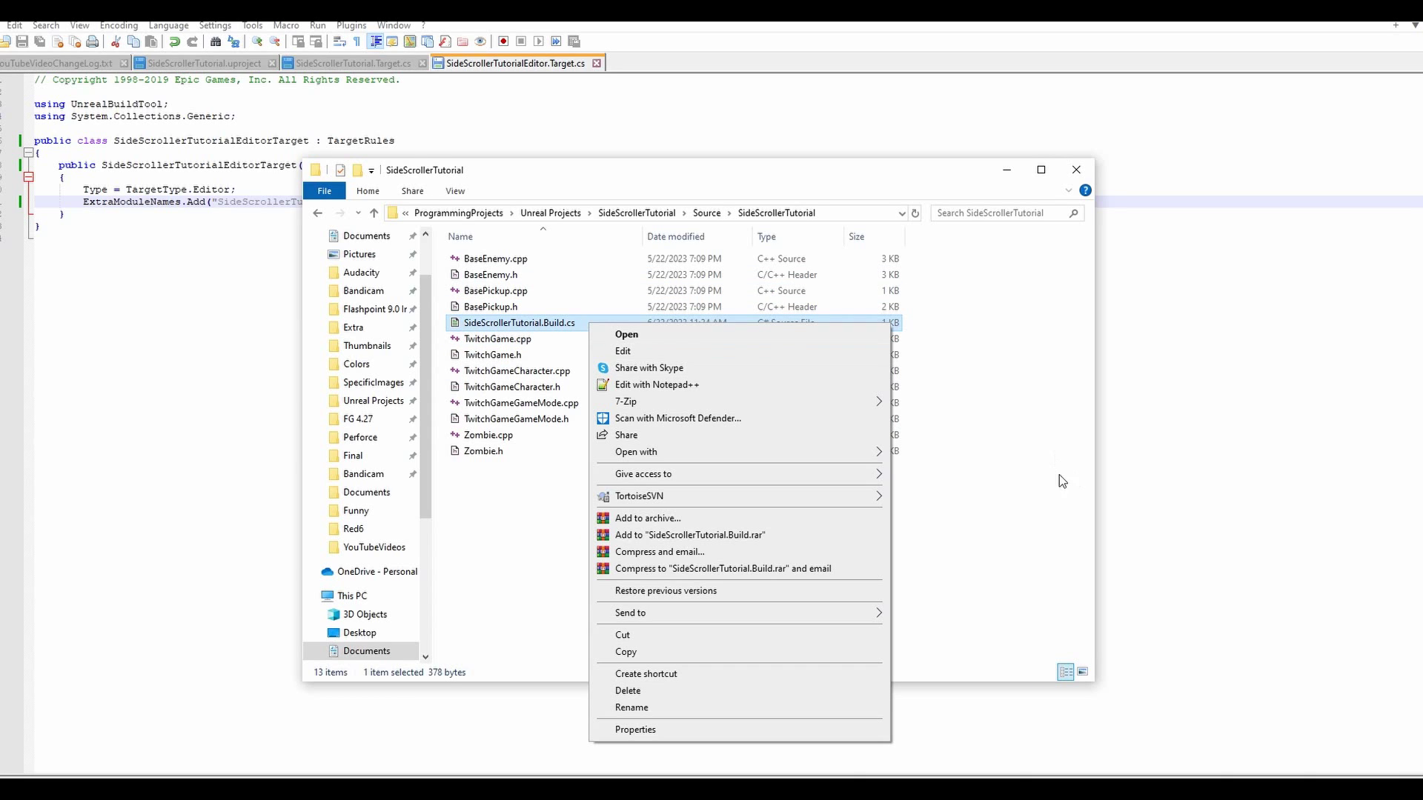
{"action": "left_click", "coordinate": [854, 385]}
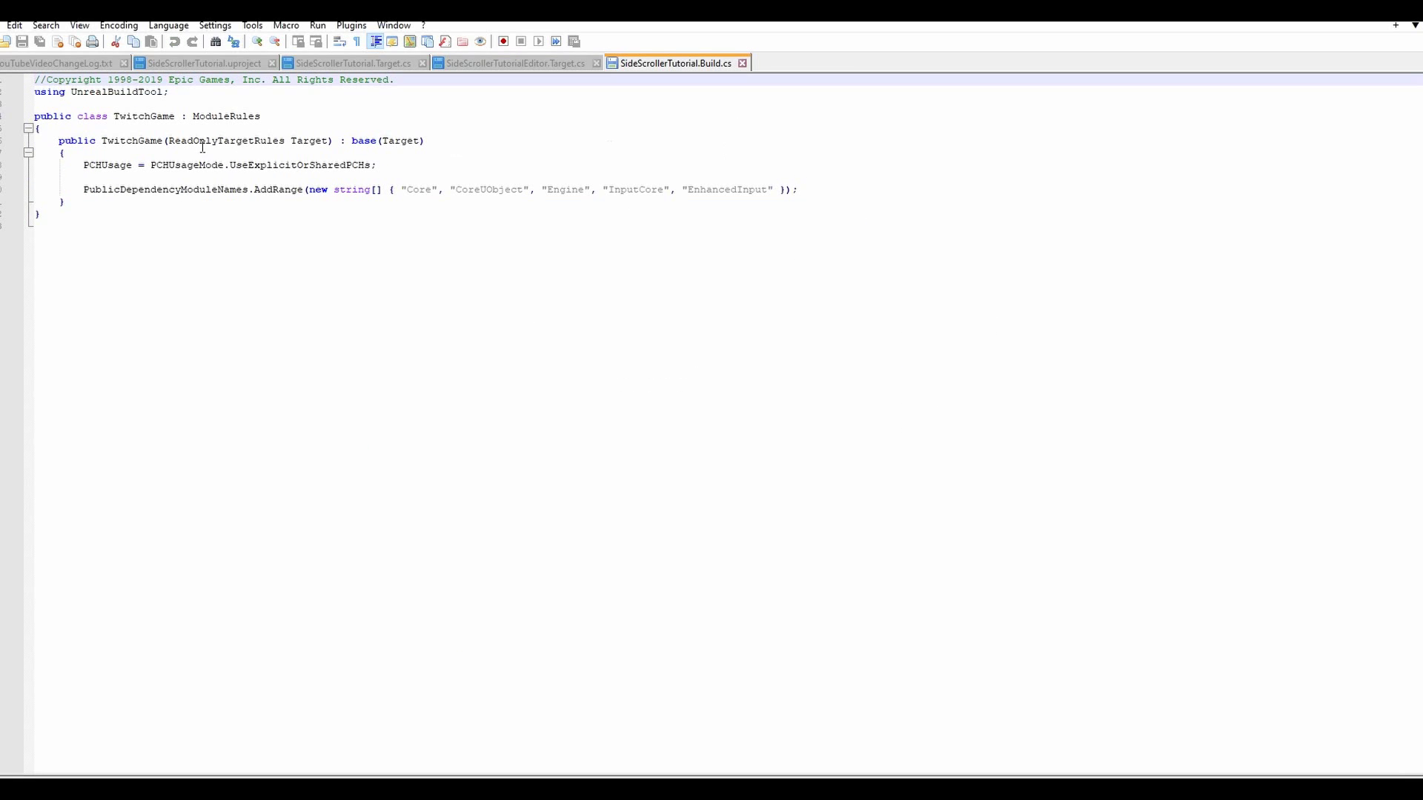
Step: In SideScrollerTutorial.Build.cs, replace TwitchGame with SideScrollerTutorial in the class declaration and the constructor name
{"action": "left_click_drag", "start_coordinate": [116, 117], "coordinate": [177, 121]}
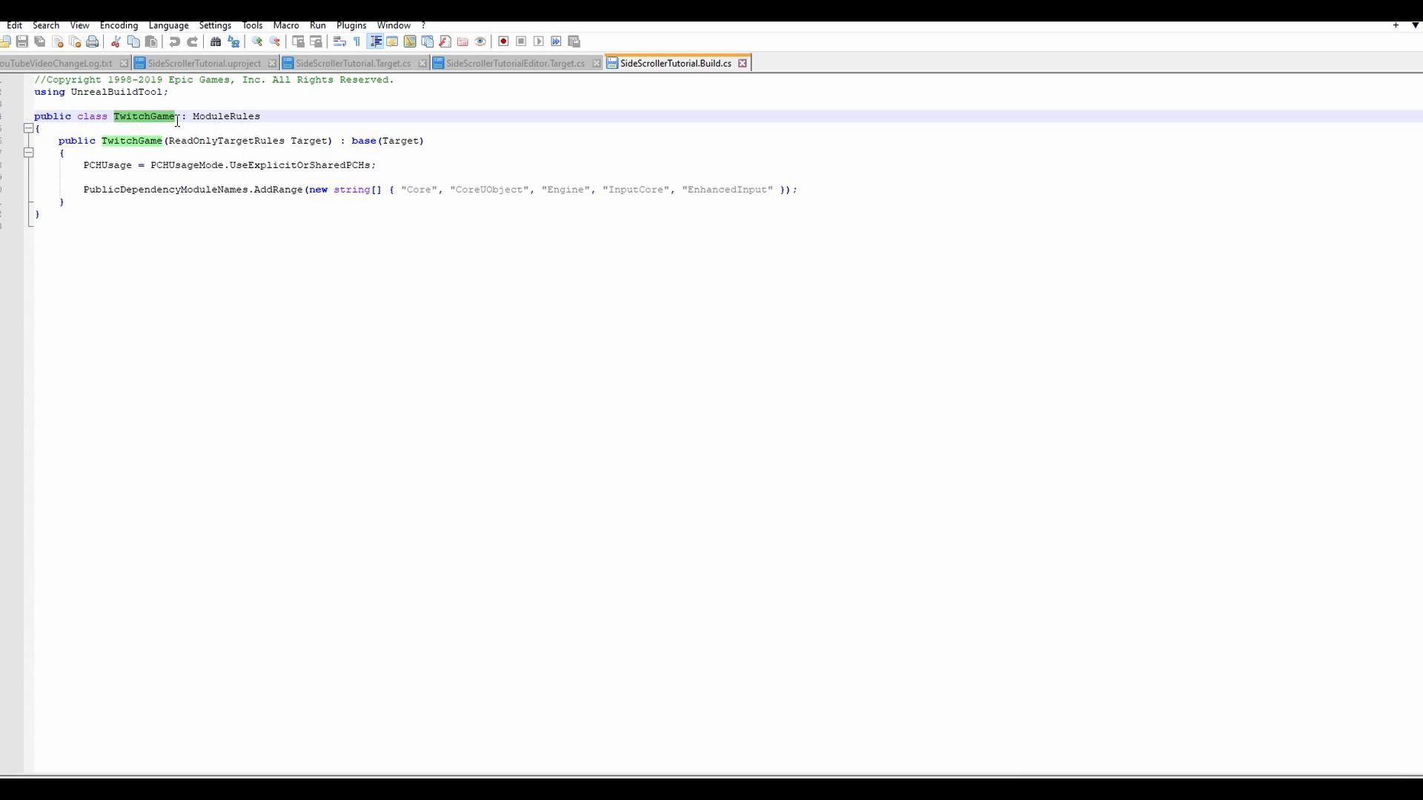
{"action": "type", "text": "SideScrollerTu"}
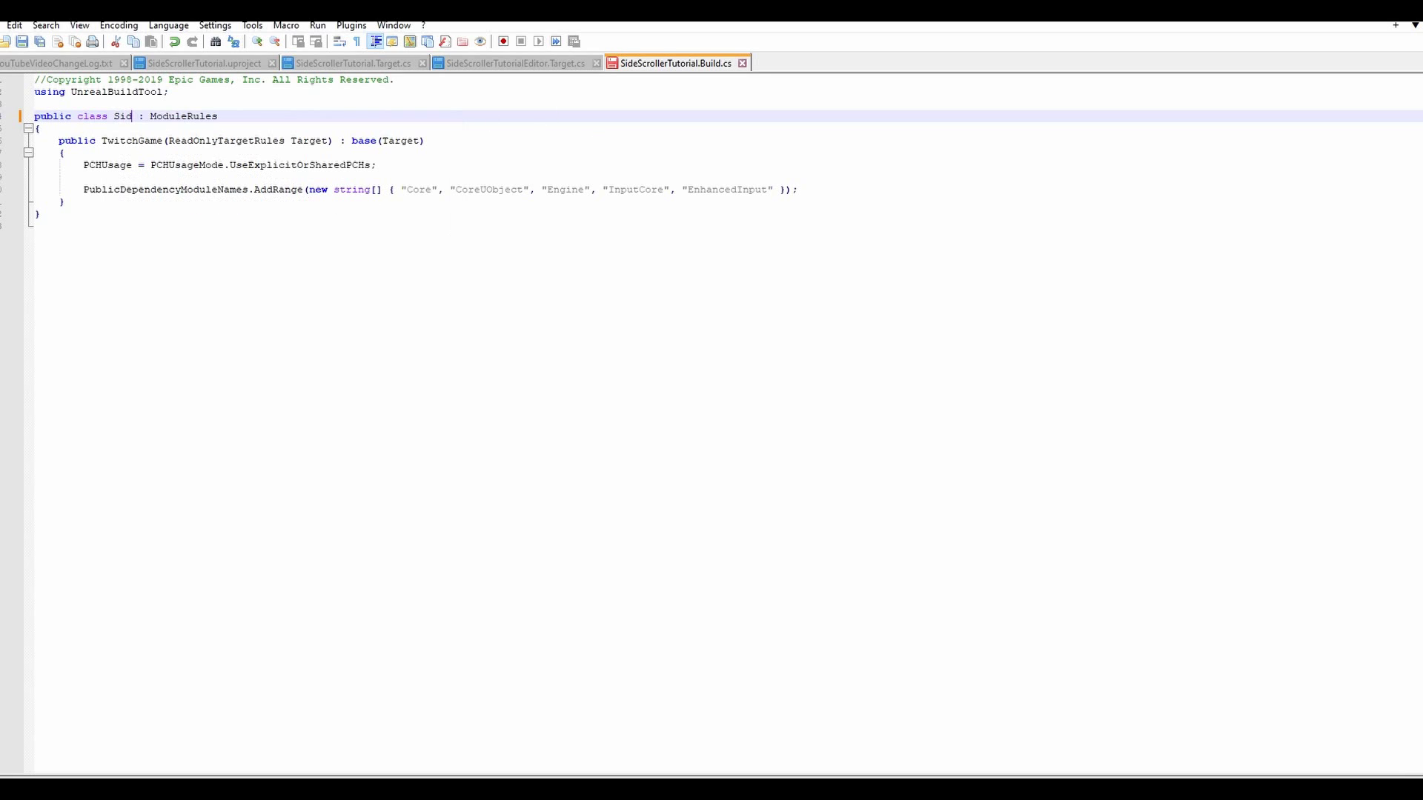
{"action": "type", "text": "torial"}
{"action": "left_click_drag", "start_coordinate": [103, 141], "coordinate": [162, 141]}
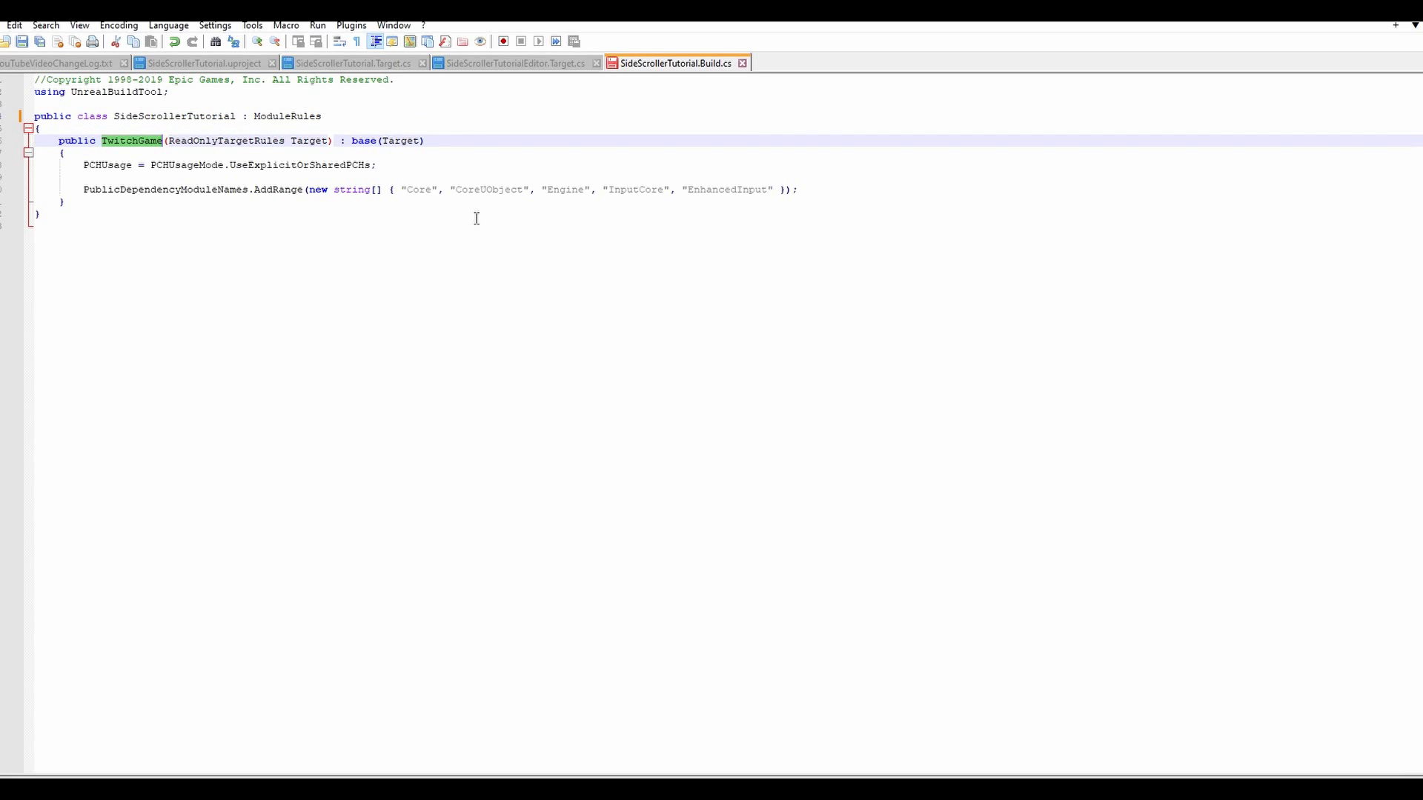
{"action": "type", "text": "SideScrollerTutorial"}
{"action": "key", "text": "End"}
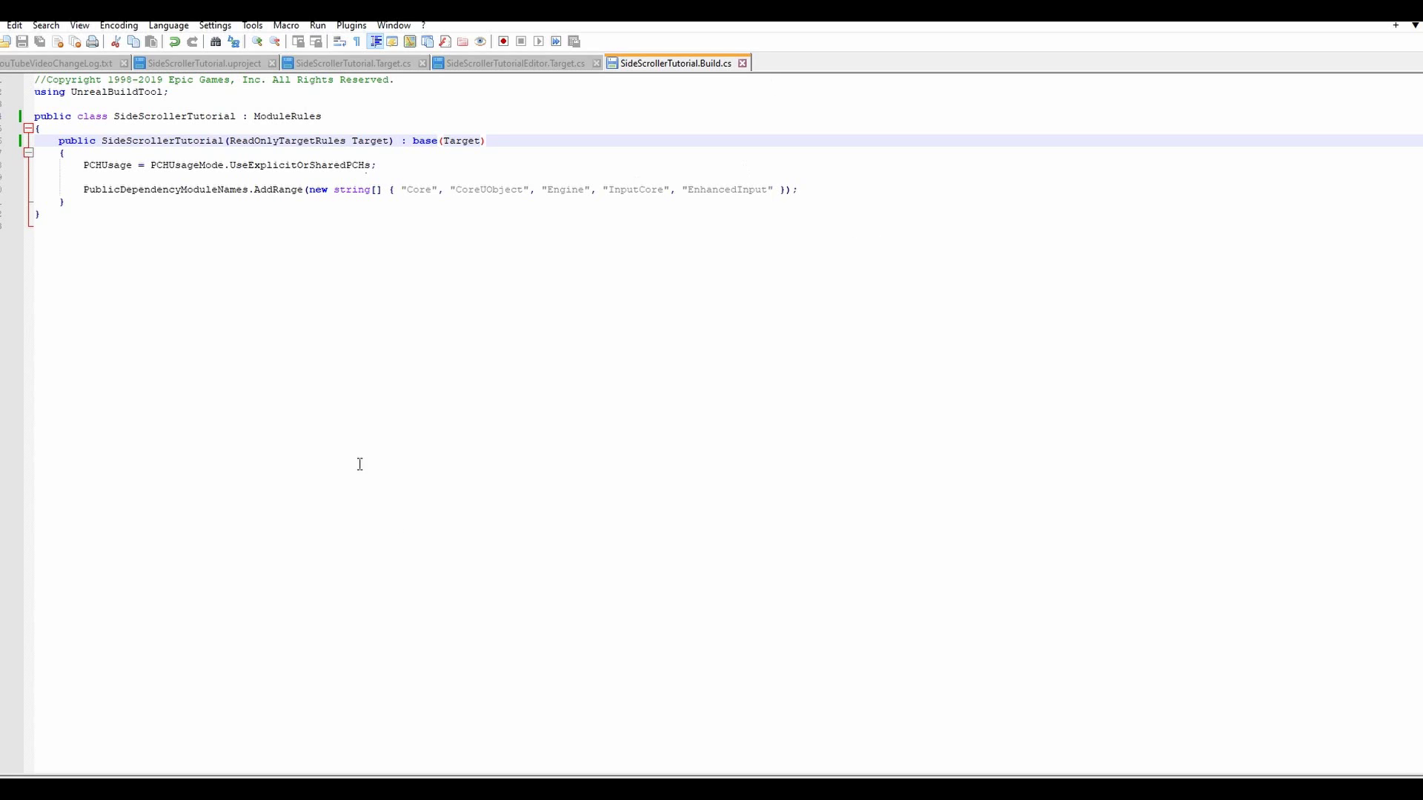
{"action": "key", "text": "alt+Tab"}
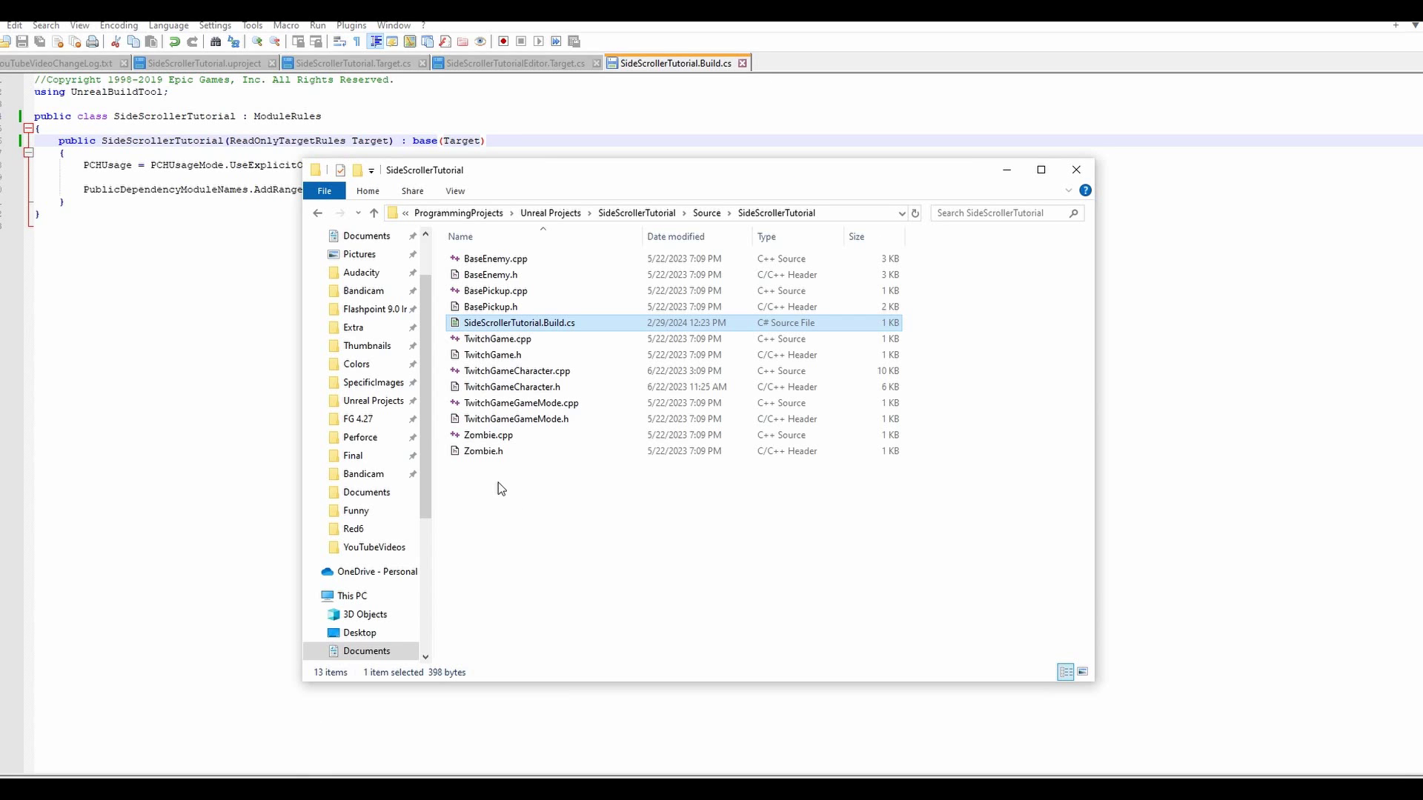
Step: Navigate from the Source folder up to the SideScrollerTutorial project root folder
{"action": "left_click", "coordinate": [634, 503]}
{"action": "left_click", "coordinate": [707, 213]}
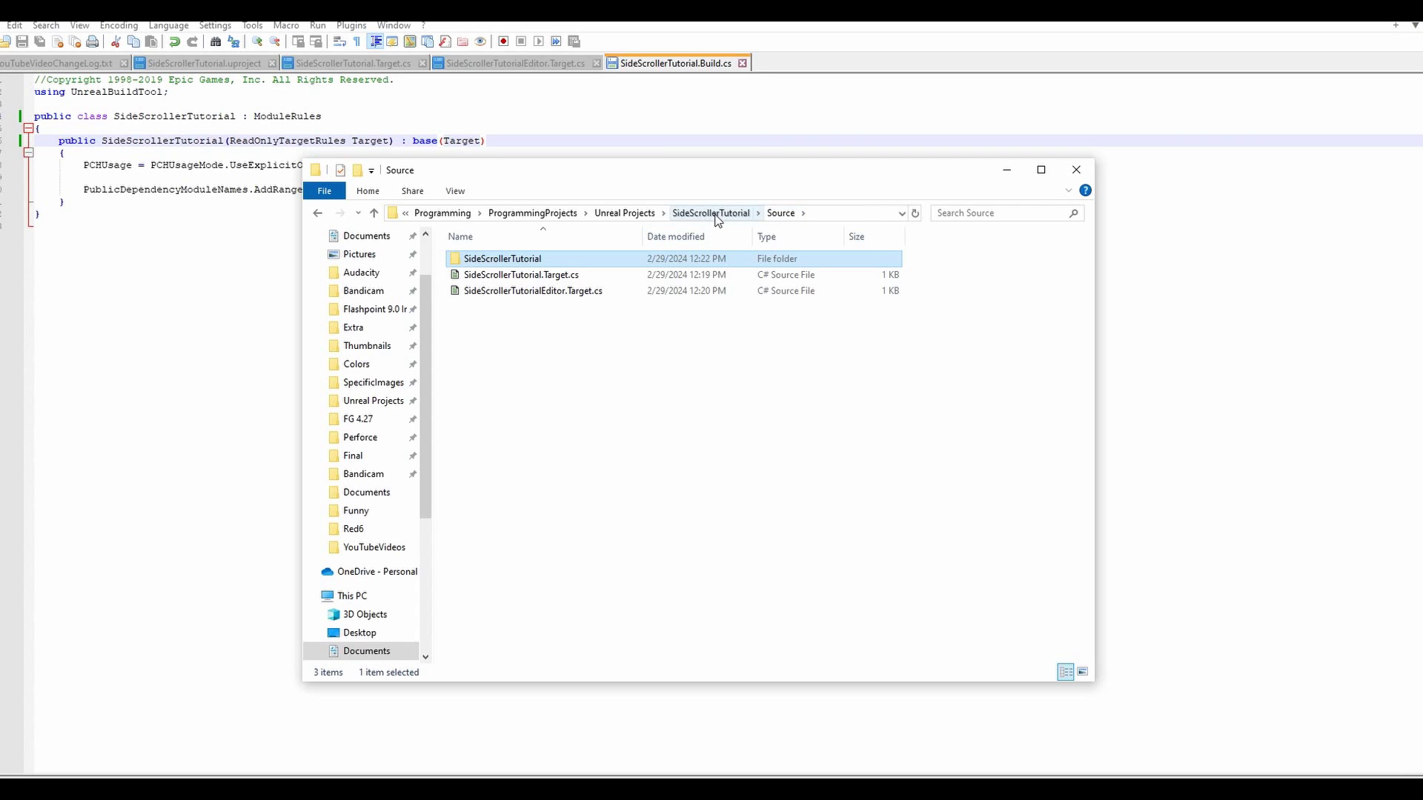
{"action": "left_click", "coordinate": [716, 214]}
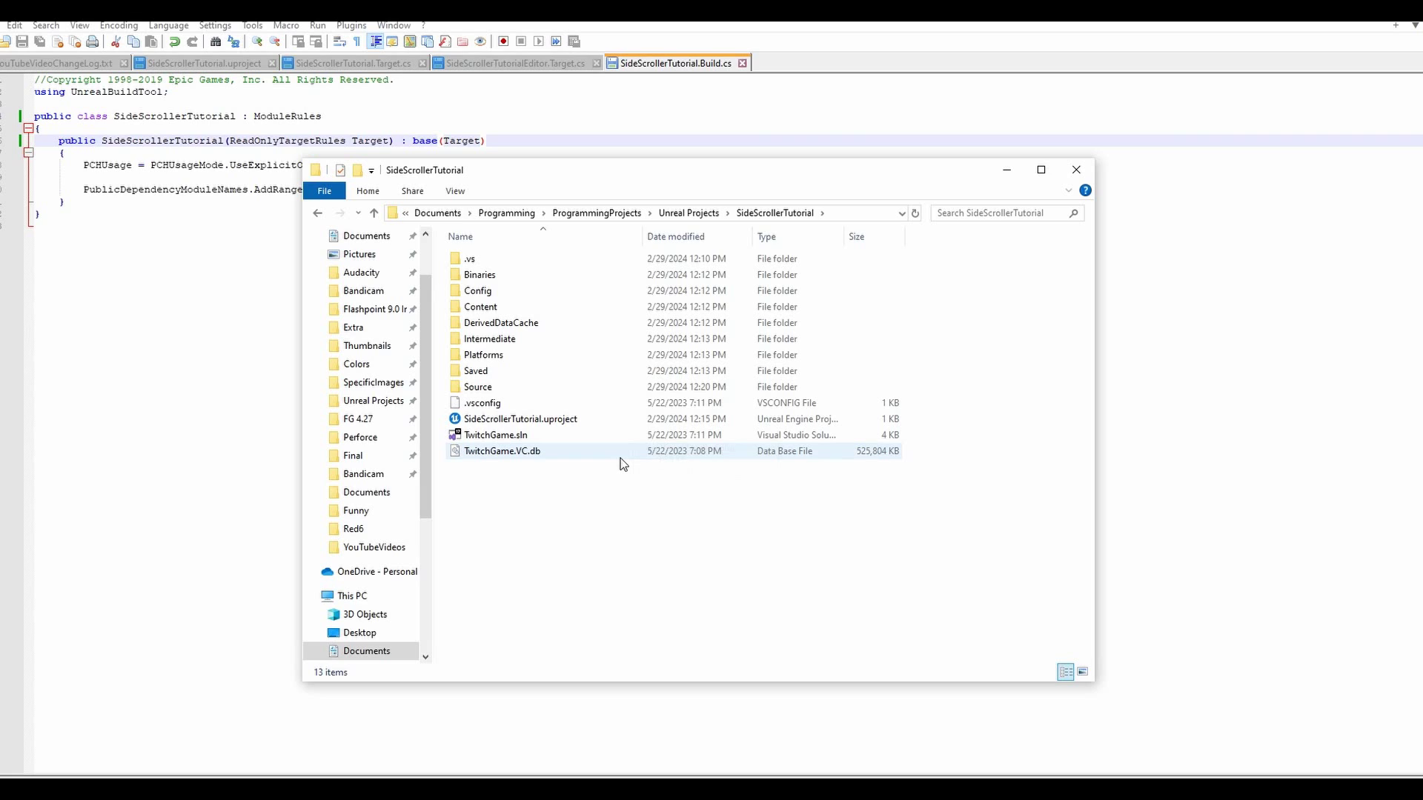
Step: Show the context menu for SideScrollerTutorial.uproject, cancelling the choose-an-app prompt along the way
{"action": "right_click", "coordinate": [536, 419]}
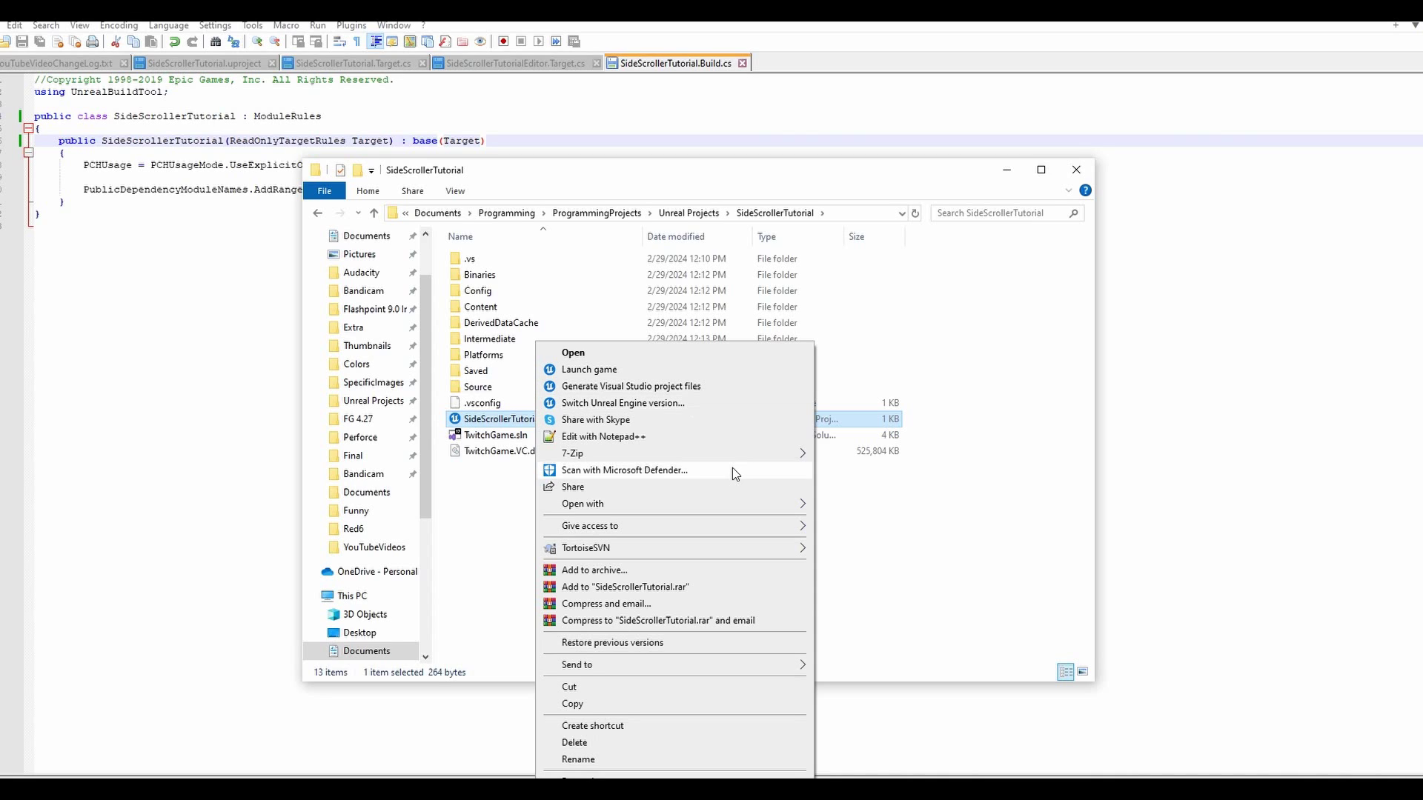
{"action": "mouse_move", "coordinate": [696, 529]}
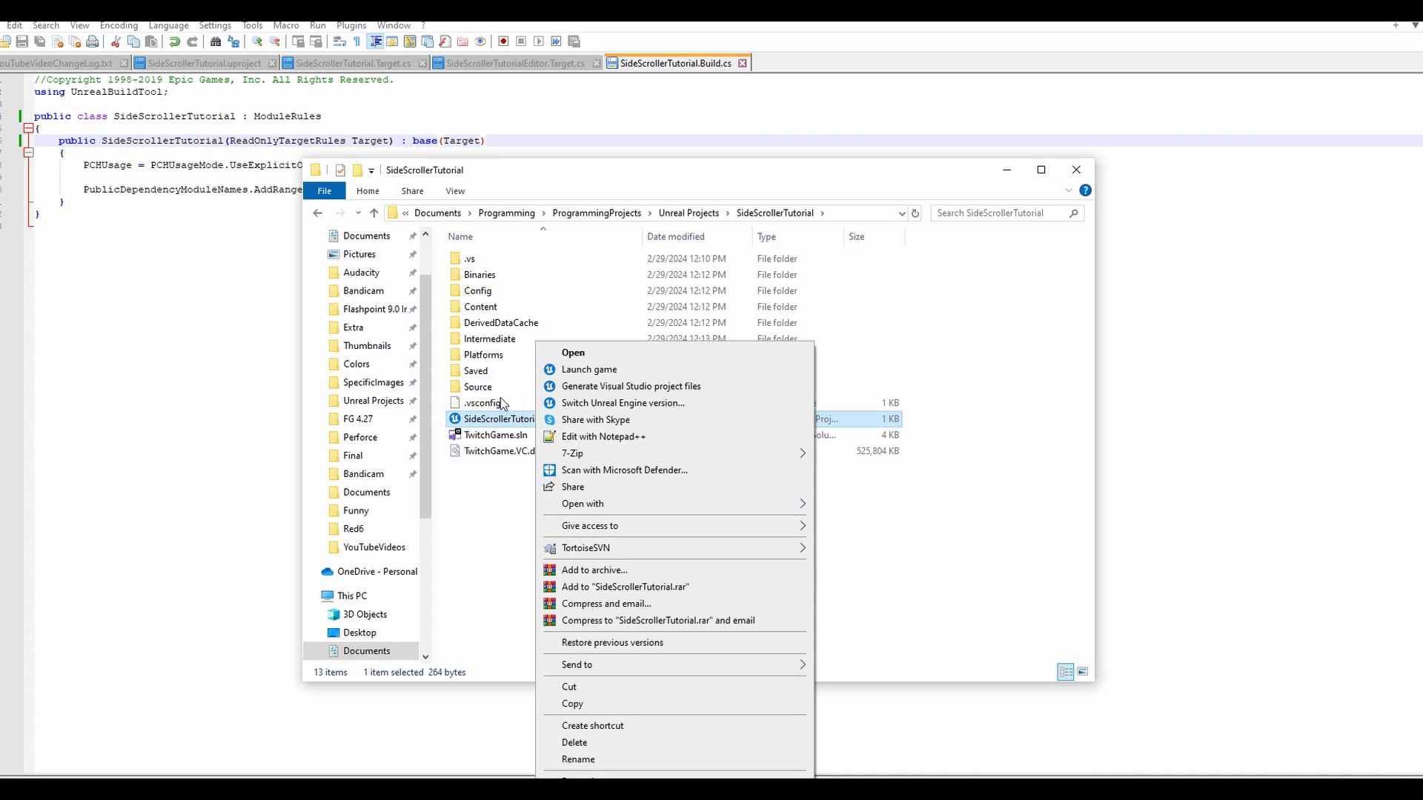
{"action": "left_click", "coordinate": [501, 488]}
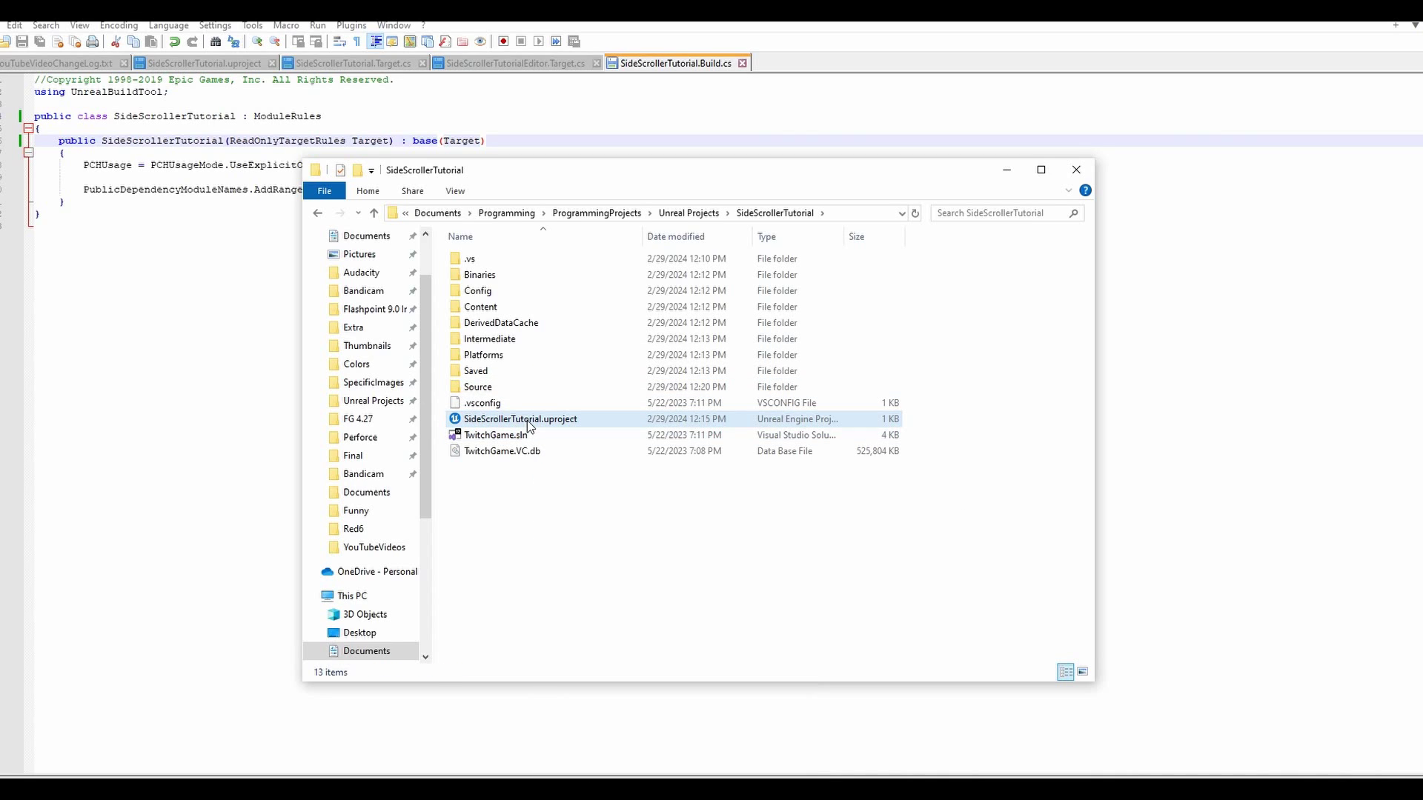
{"action": "right_click", "coordinate": [531, 428]}
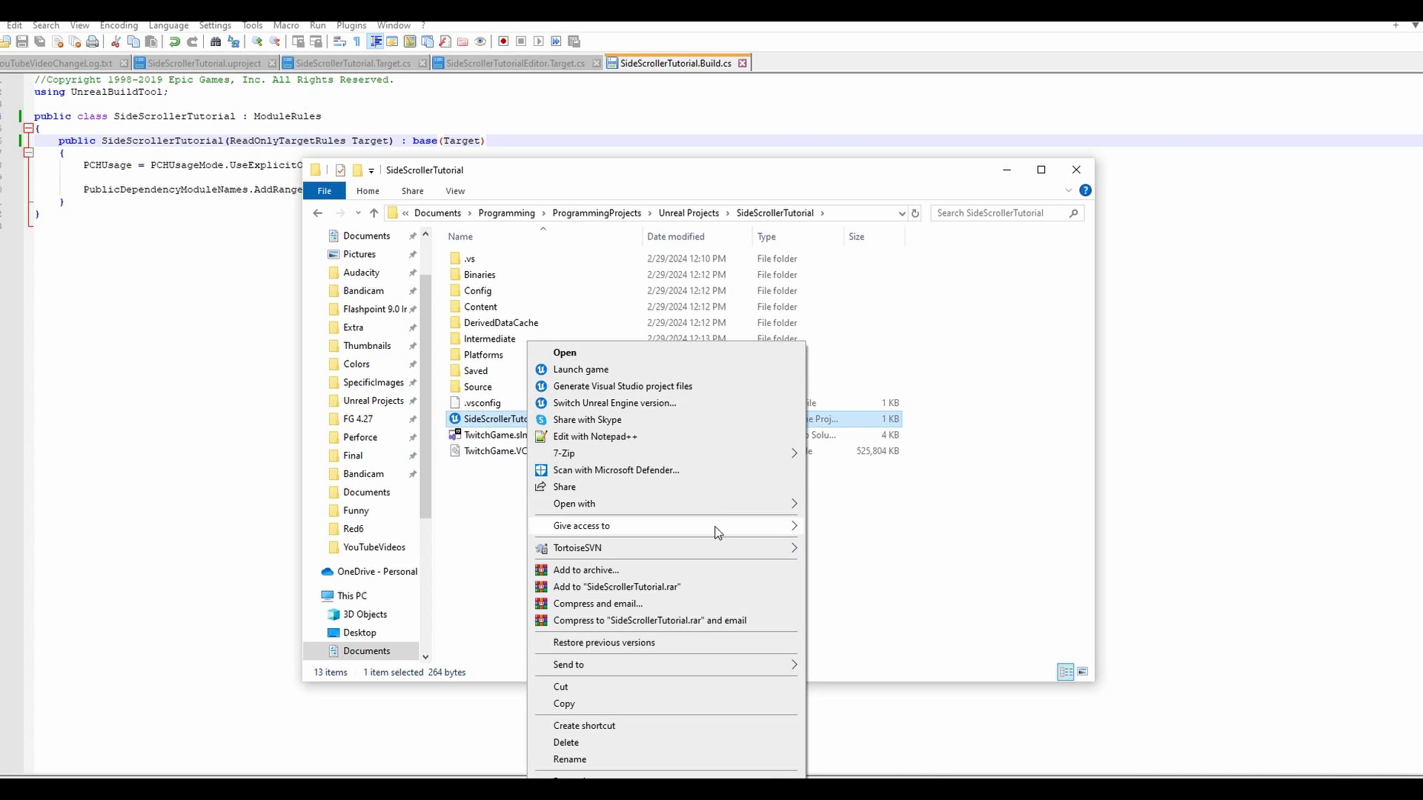
{"action": "mouse_move", "coordinate": [732, 506]}
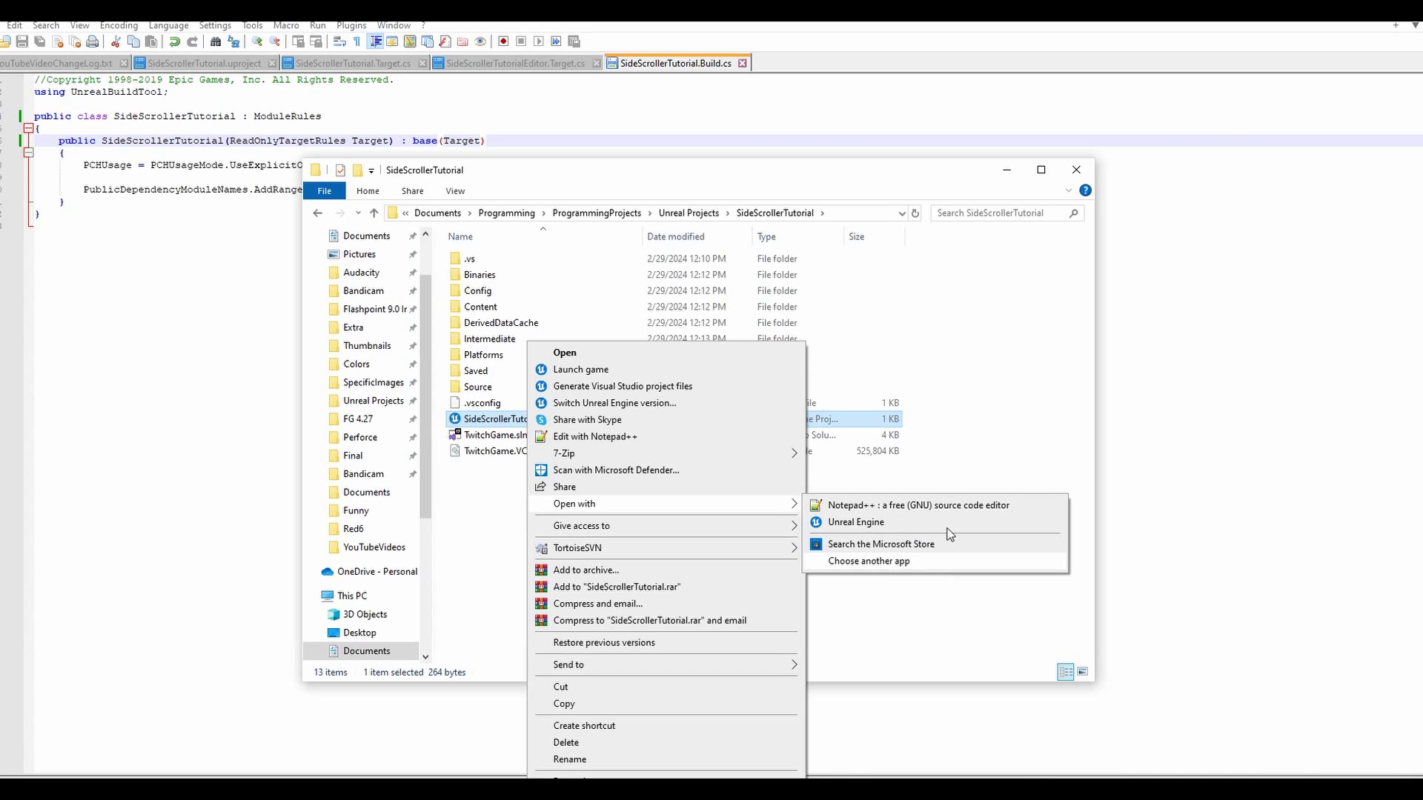
{"action": "left_click", "coordinate": [850, 562]}
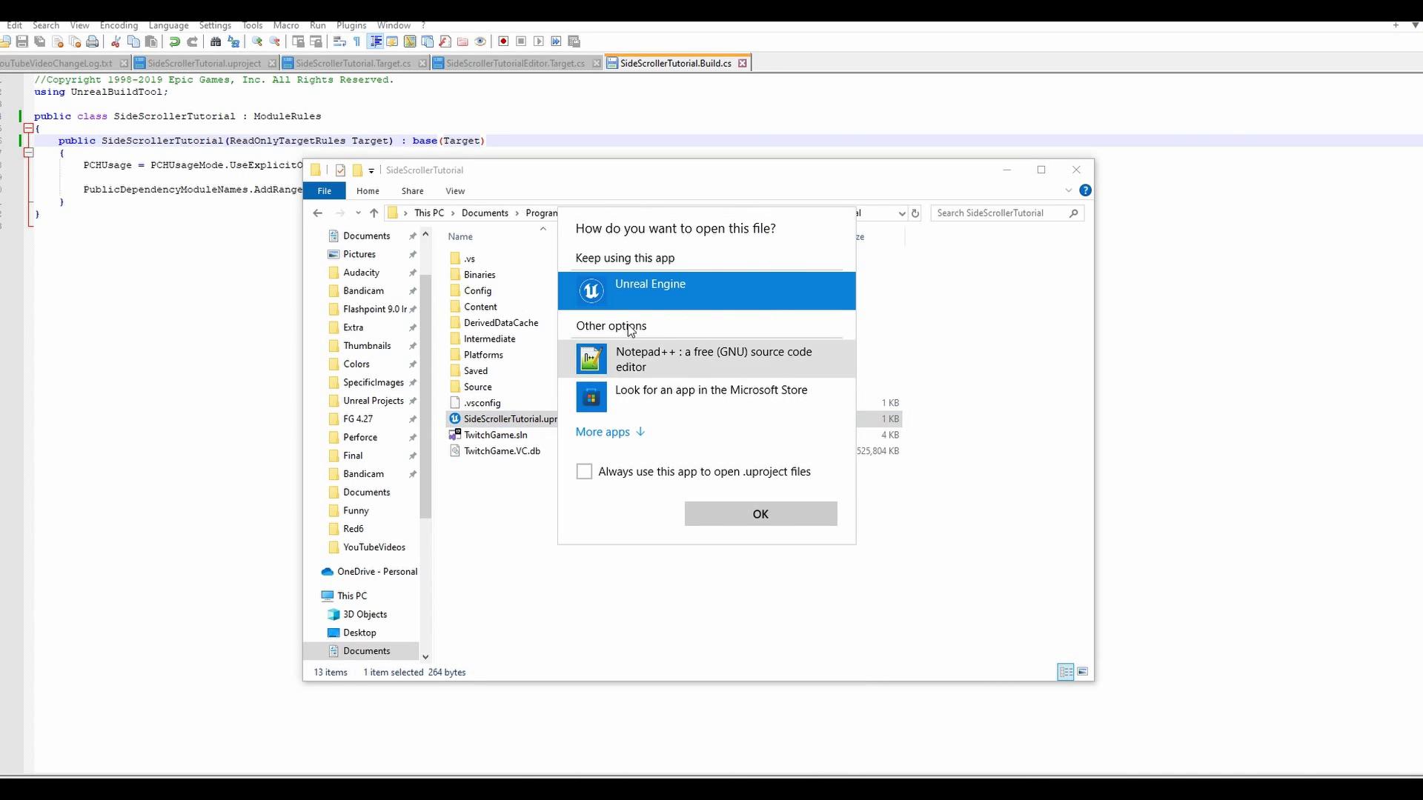
{"action": "key", "text": "Escape"}
{"action": "right_click", "coordinate": [593, 419]}
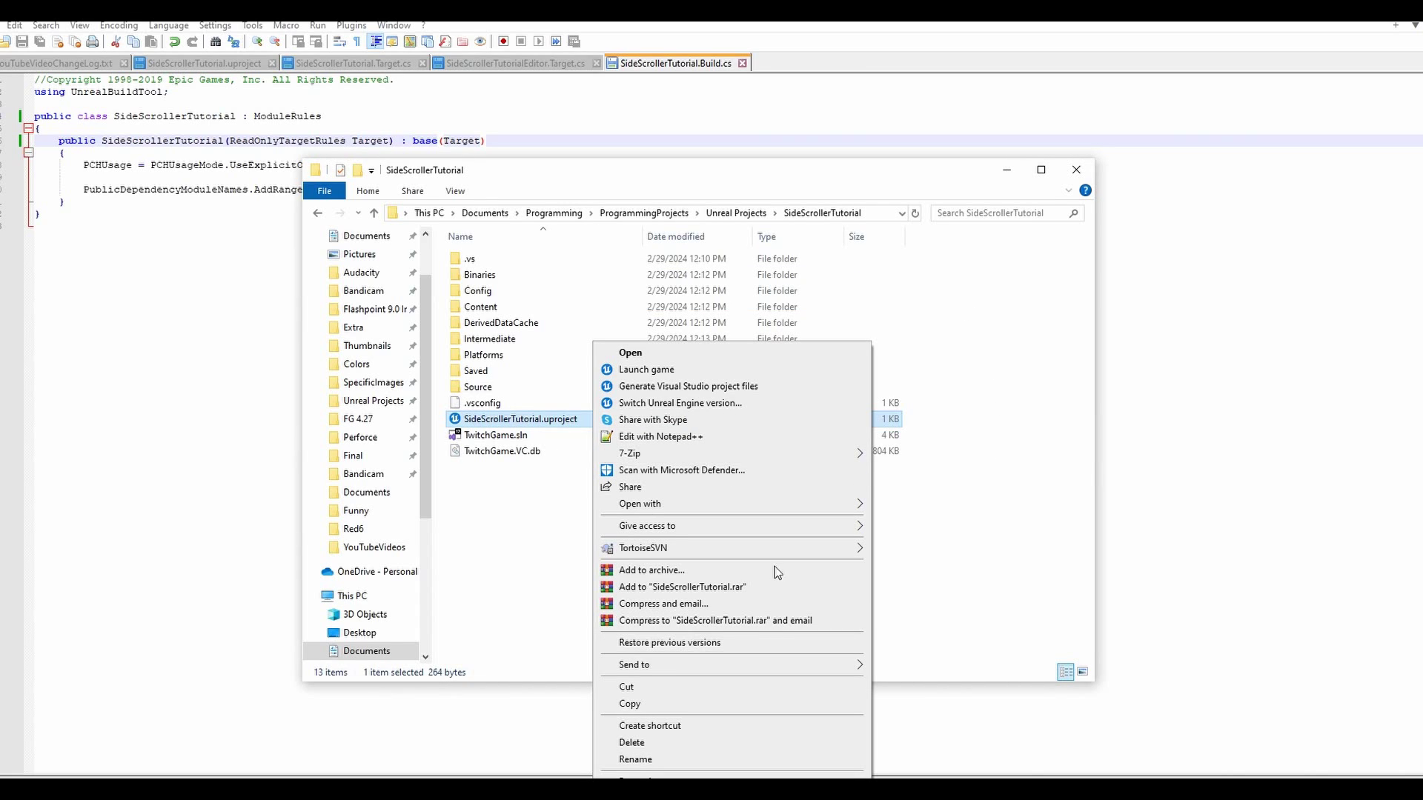
Step: Generate Visual Studio project files from SideScrollerTutorial.uproject and view the generation log
{"action": "left_click", "coordinate": [827, 385]}
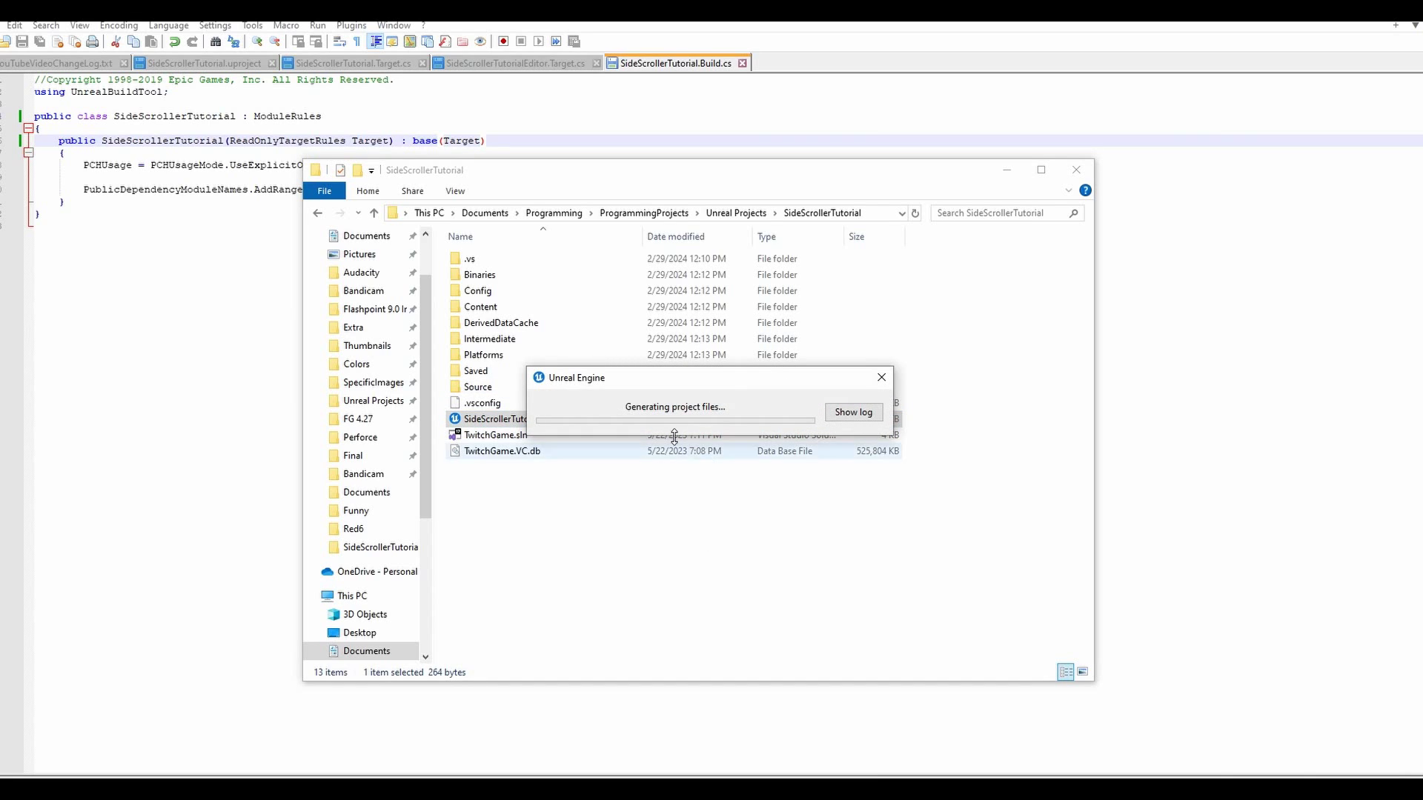
{"action": "left_click_drag", "start_coordinate": [656, 381], "coordinate": [658, 349]}
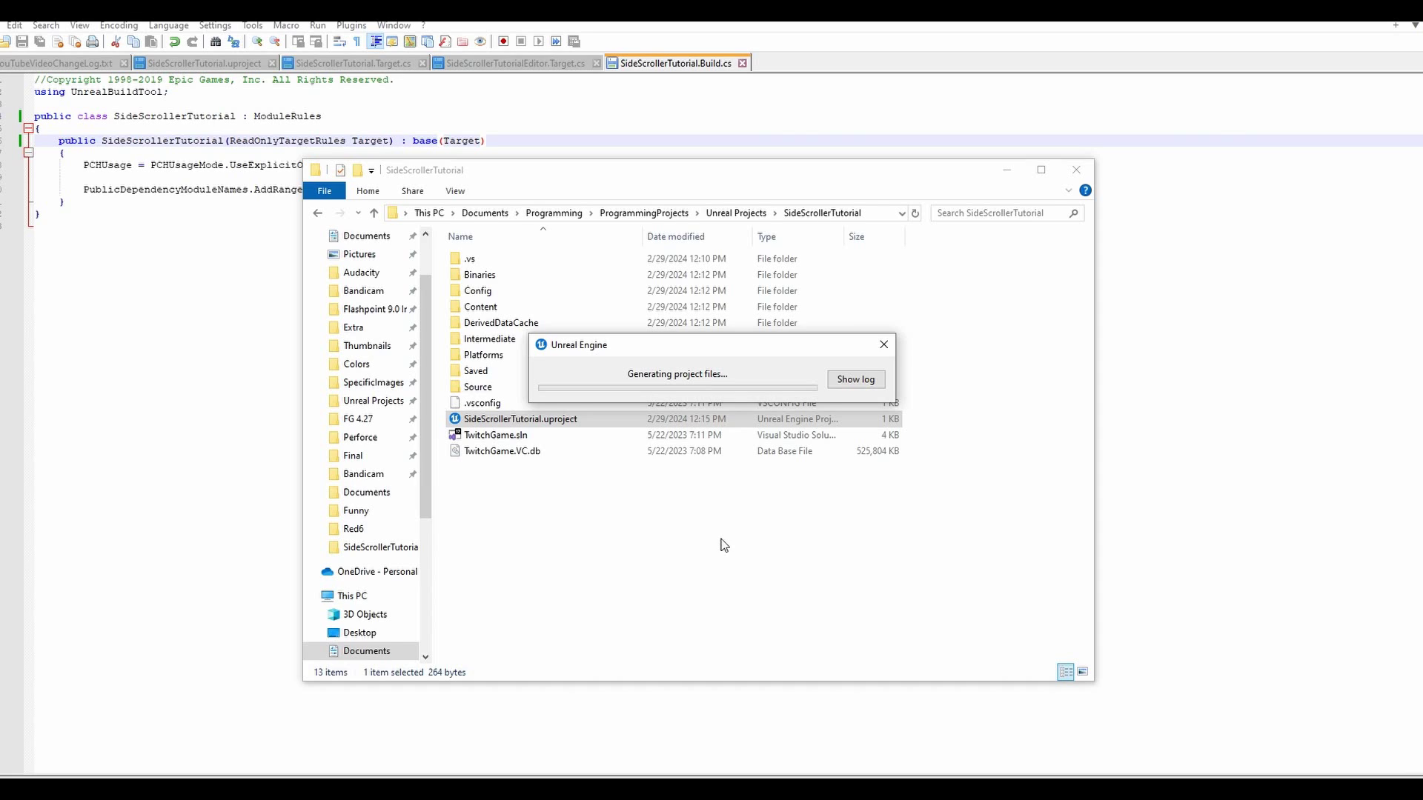
{"action": "left_click", "coordinate": [855, 379]}
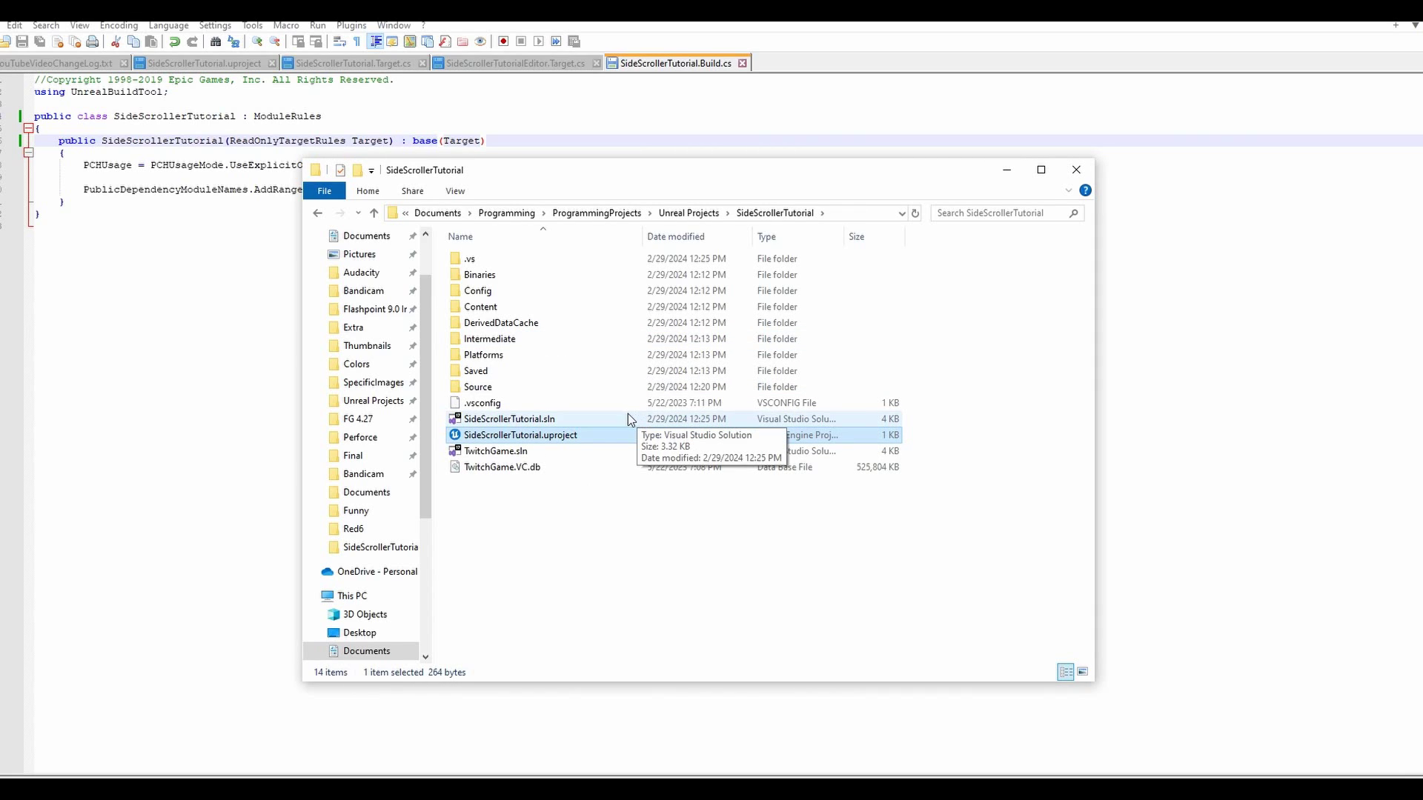
Step: Delete the old TwitchGame.sln, open SideScrollerTutorial.sln, and expand the project in Solution Explorer
{"action": "left_click", "coordinate": [612, 449]}
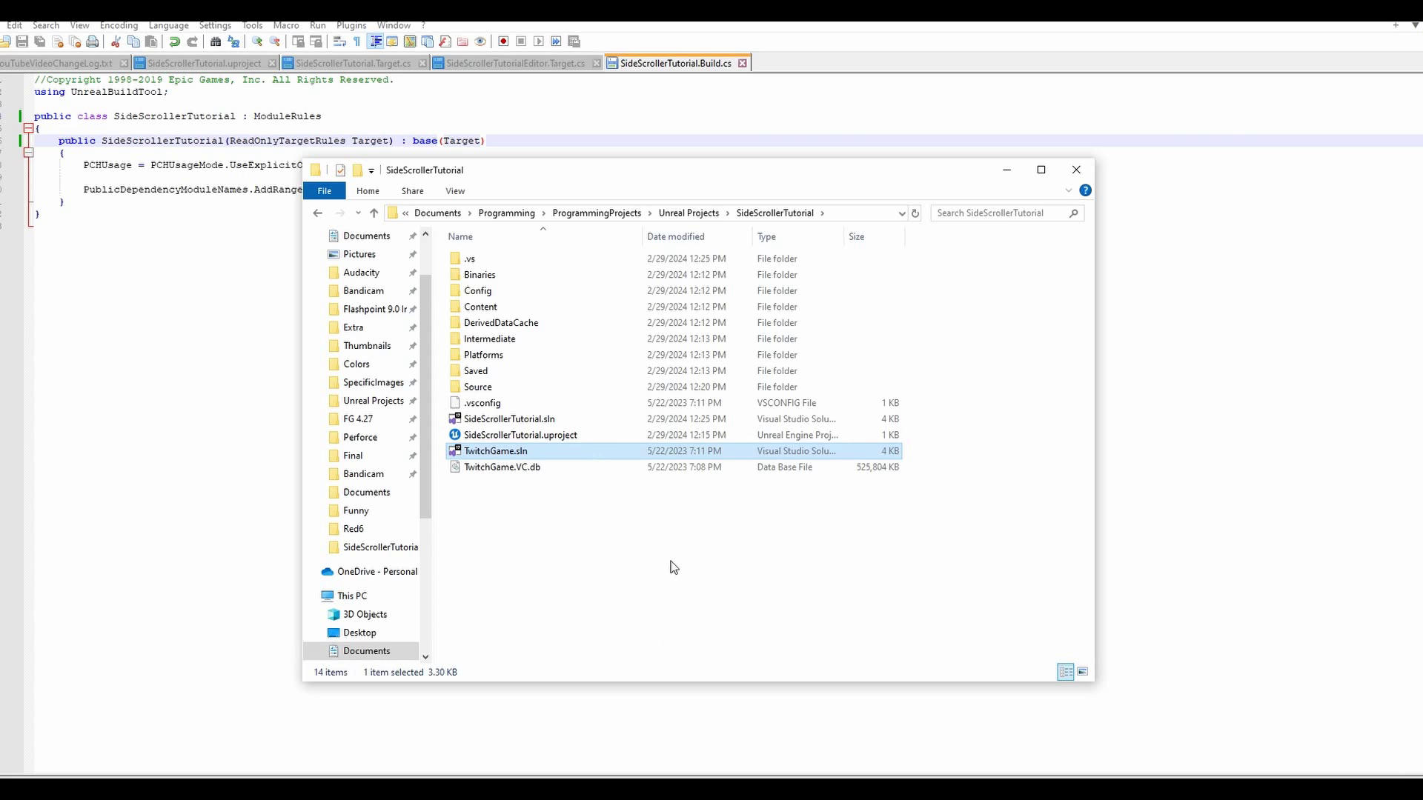
{"action": "key", "text": "Delete"}
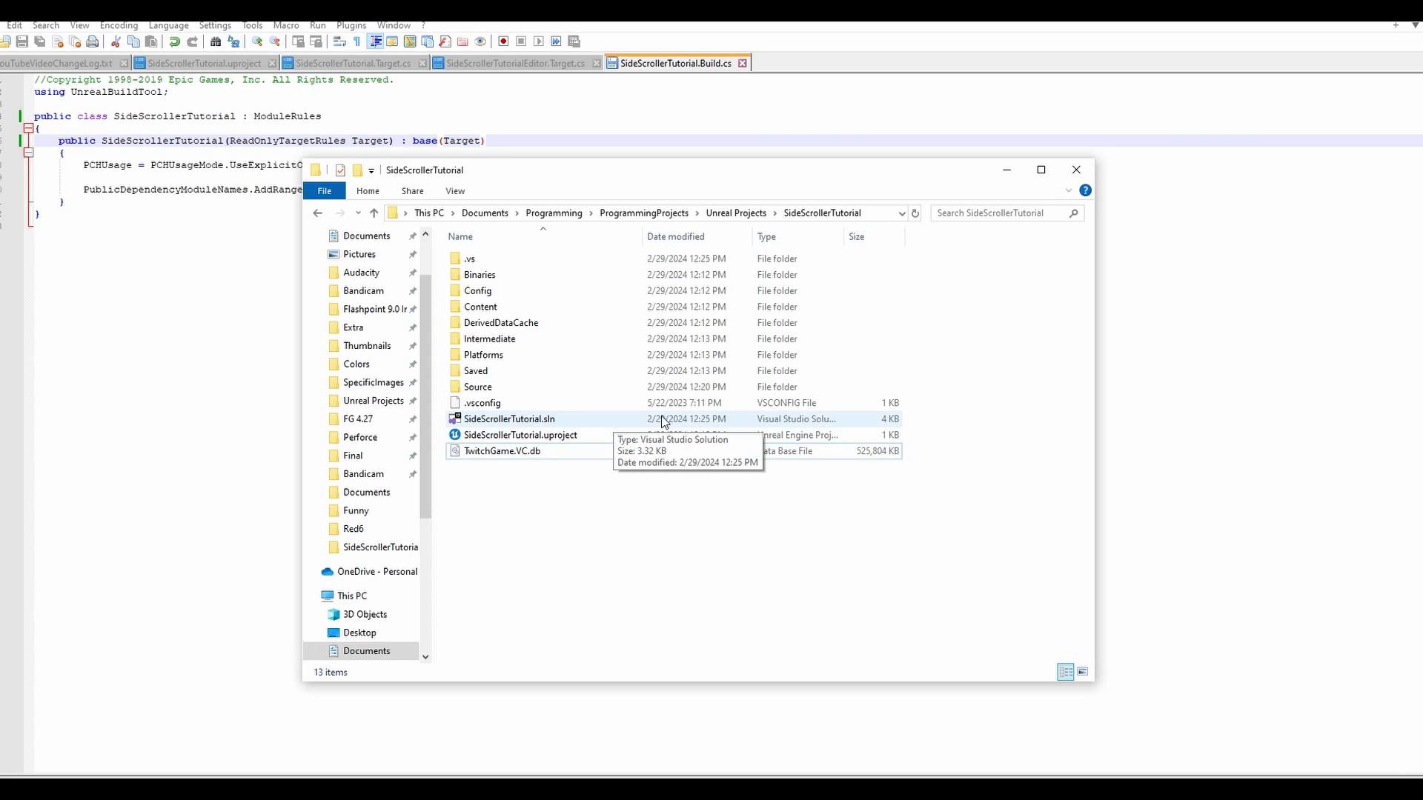
{"action": "double_click", "coordinate": [565, 420]}
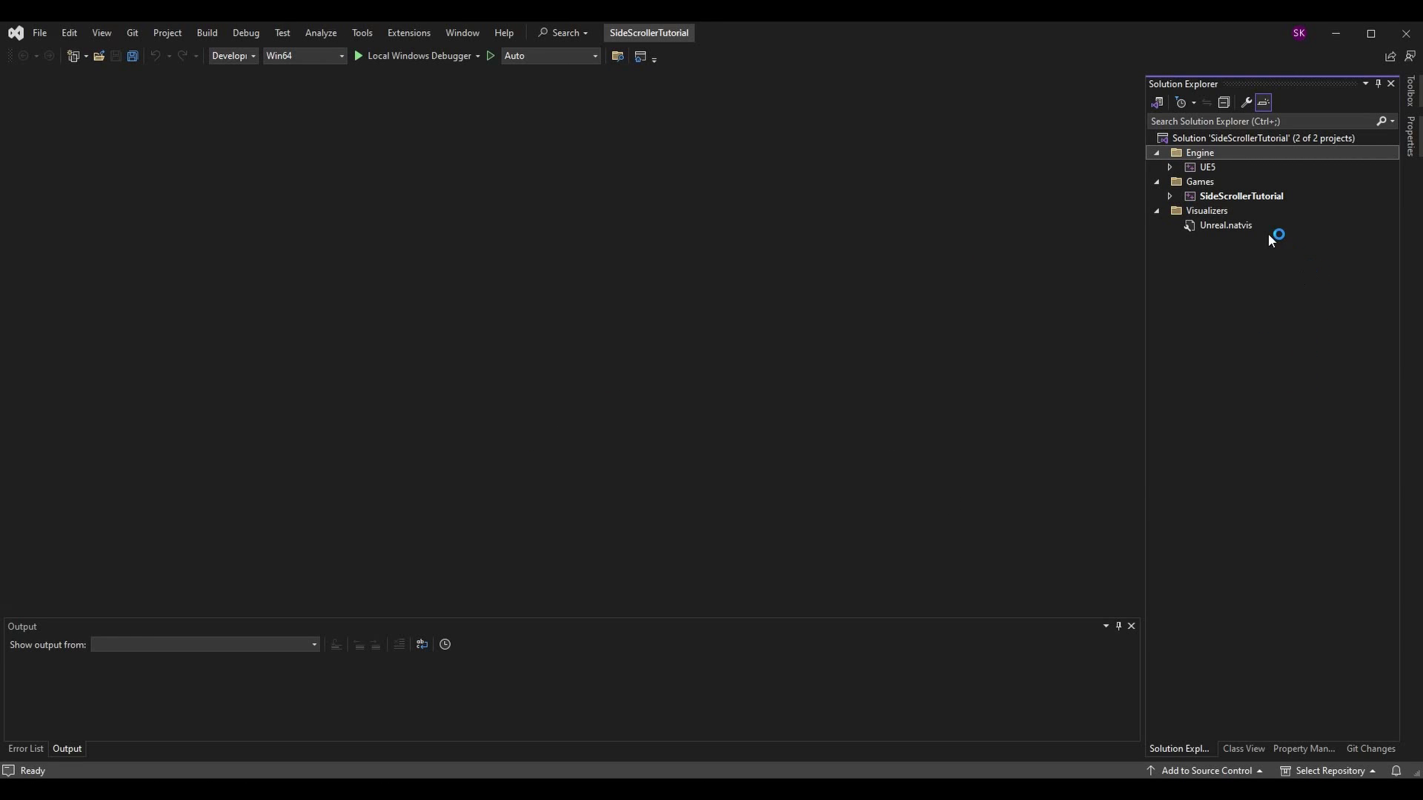
{"action": "left_click", "coordinate": [1171, 197]}
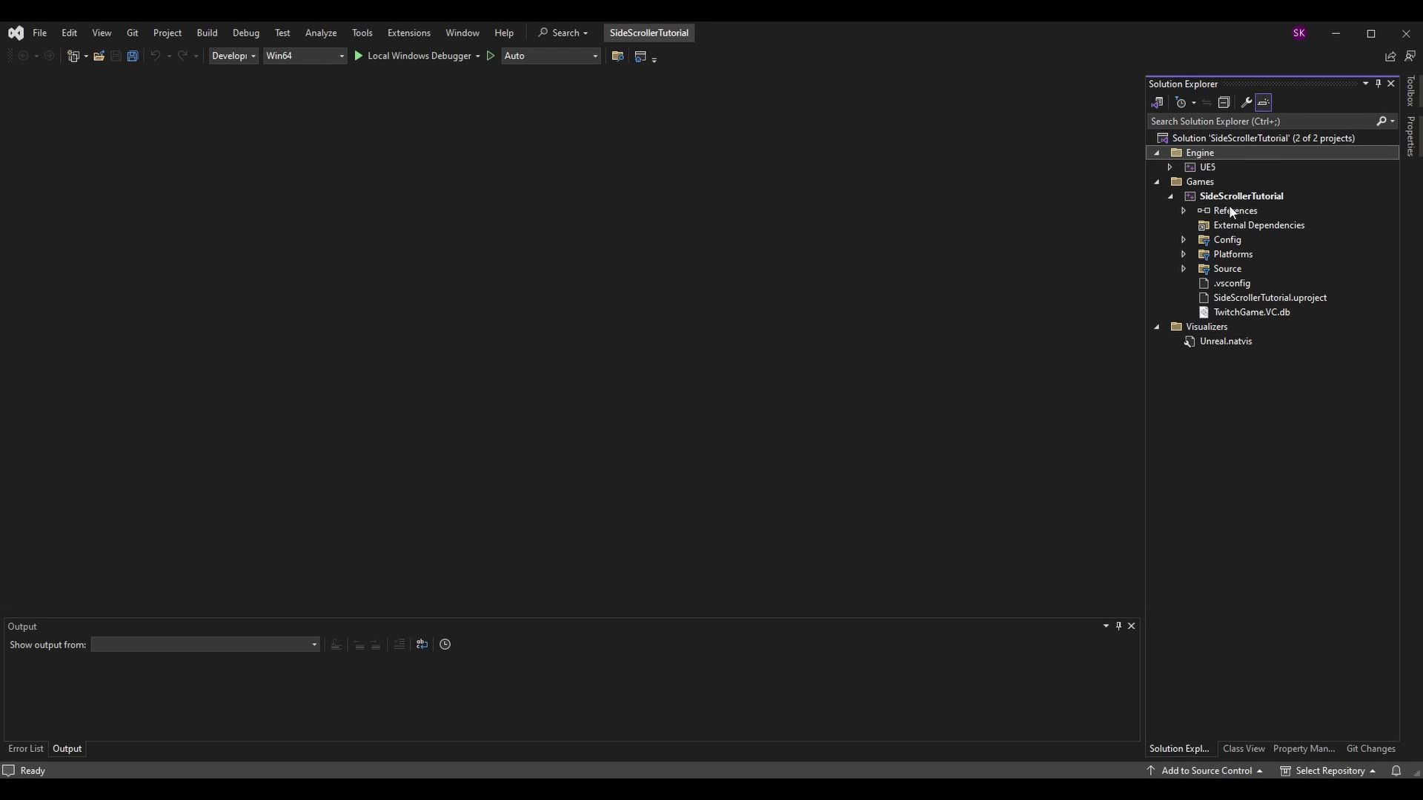
Step: Open TwitchGame.cpp and change both IMPLEMENT_PRIMARY_GAME_MODULE TwitchGame arguments to SideScrollerTutorial
{"action": "left_click", "coordinate": [1184, 268]}
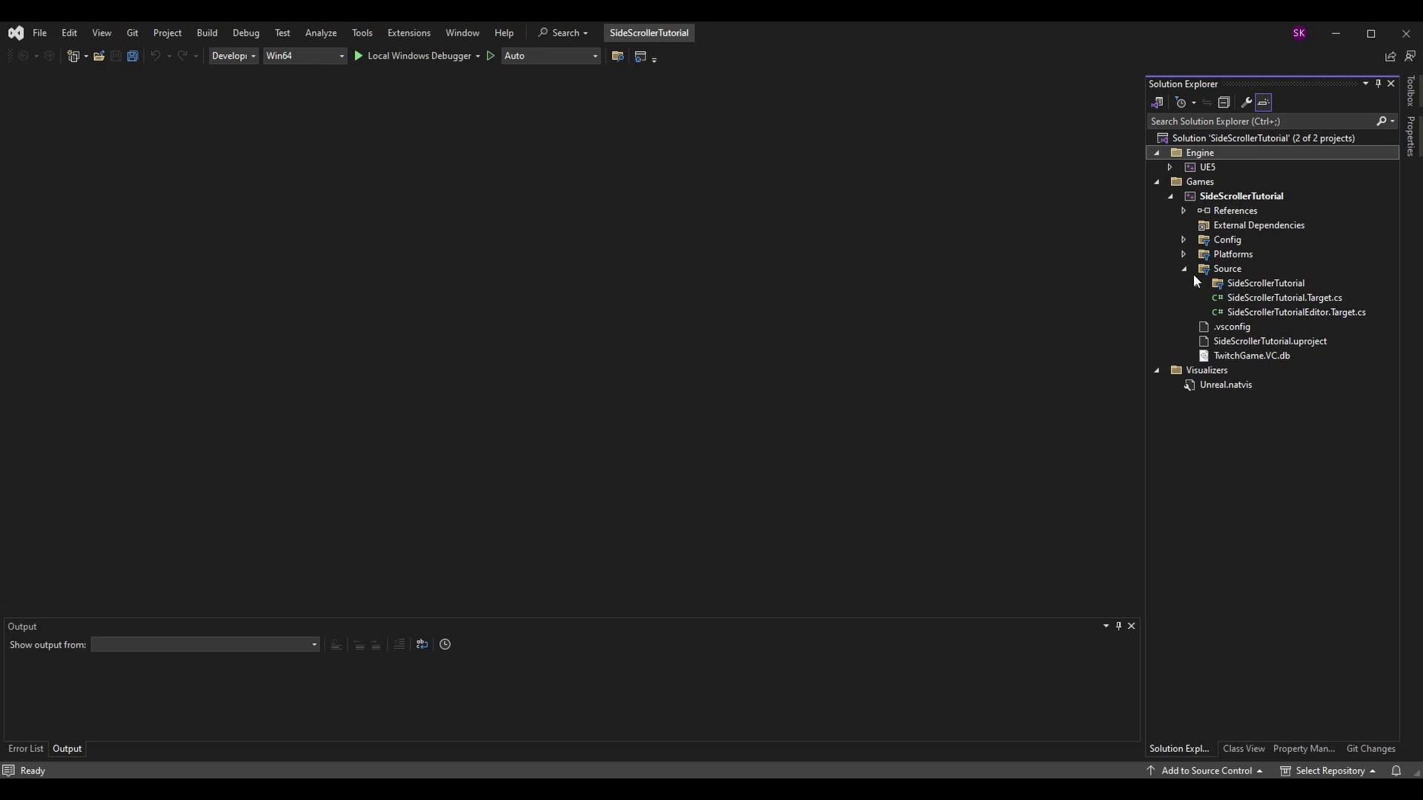
{"action": "left_click", "coordinate": [1196, 282]}
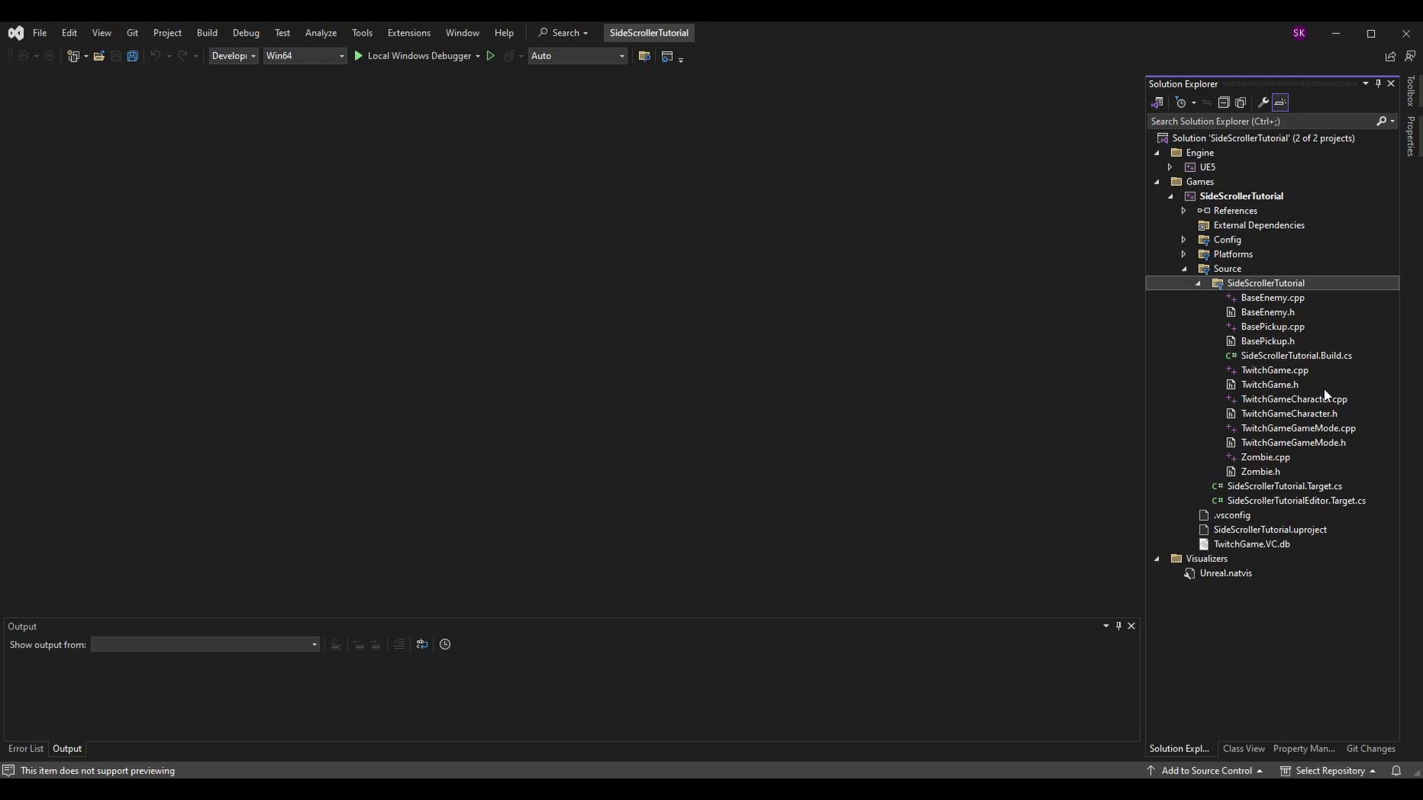
{"action": "double_click", "coordinate": [1277, 371]}
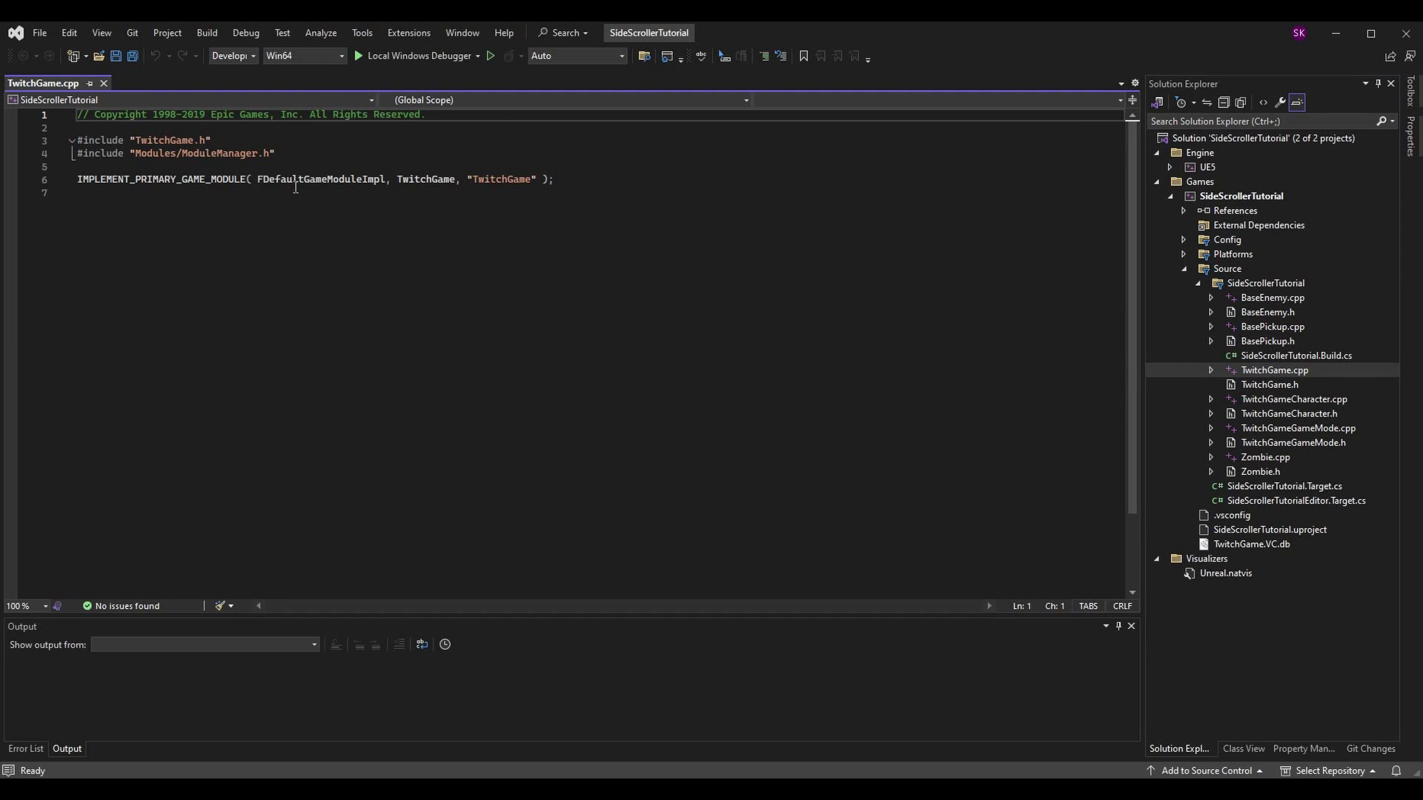
{"action": "left_click_drag", "start_coordinate": [78, 179], "coordinate": [597, 175]}
{"action": "double_click", "coordinate": [426, 179]}
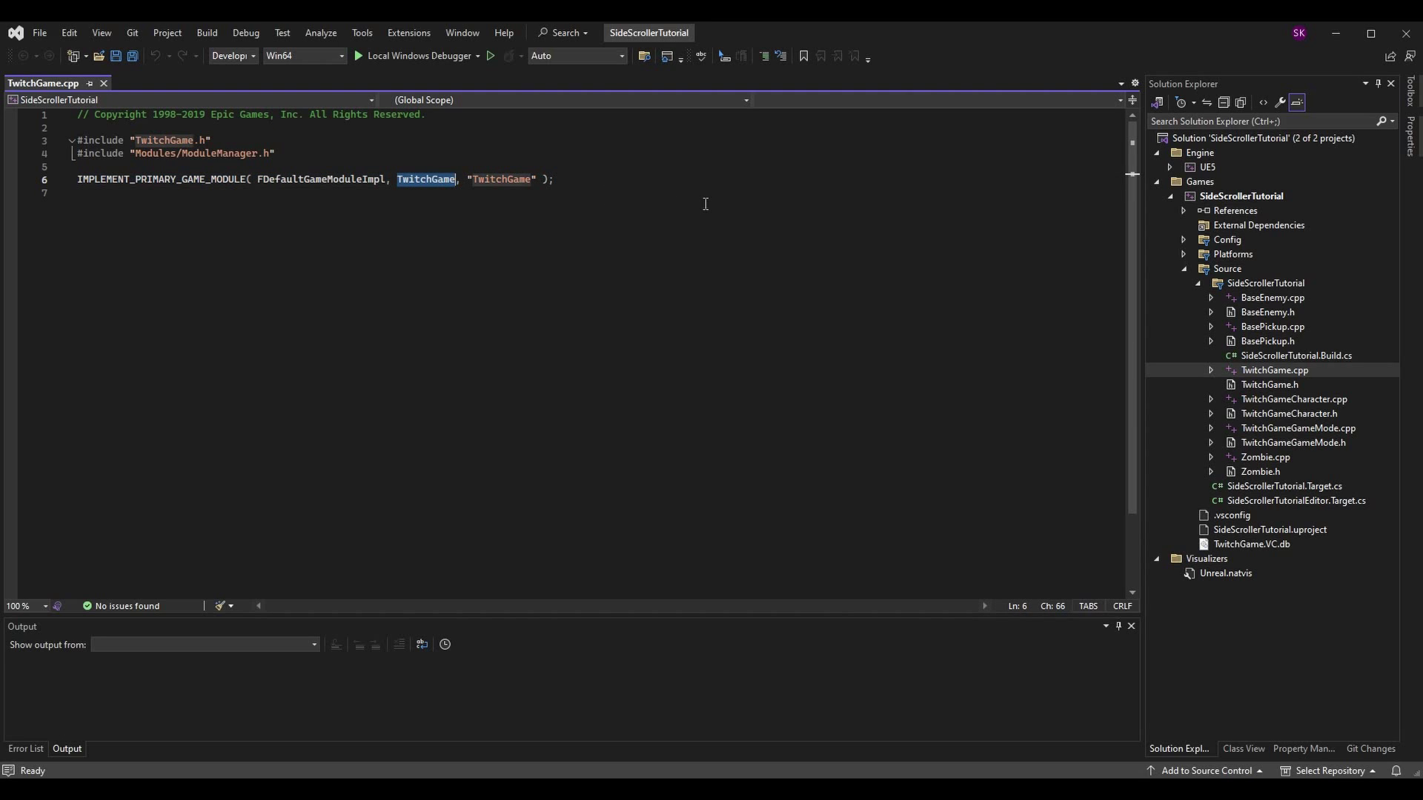
{"action": "type", "text": "SideScrollerTu"}
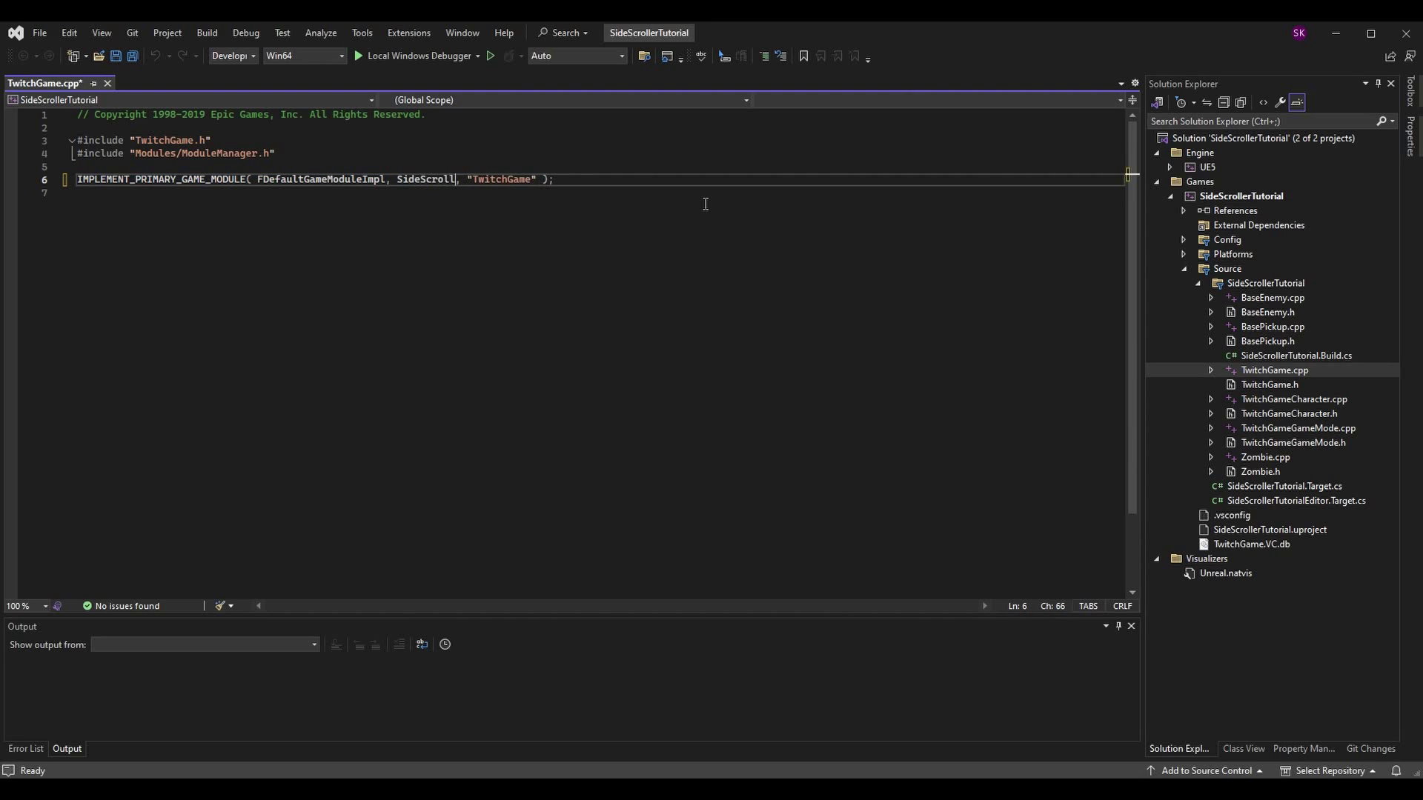
{"action": "type", "text": "torial"}
{"action": "left_click", "coordinate": [573, 180]}
{"action": "double_click", "coordinate": [573, 179]}
{"action": "type", "text": "SideScrollerTutorial"}
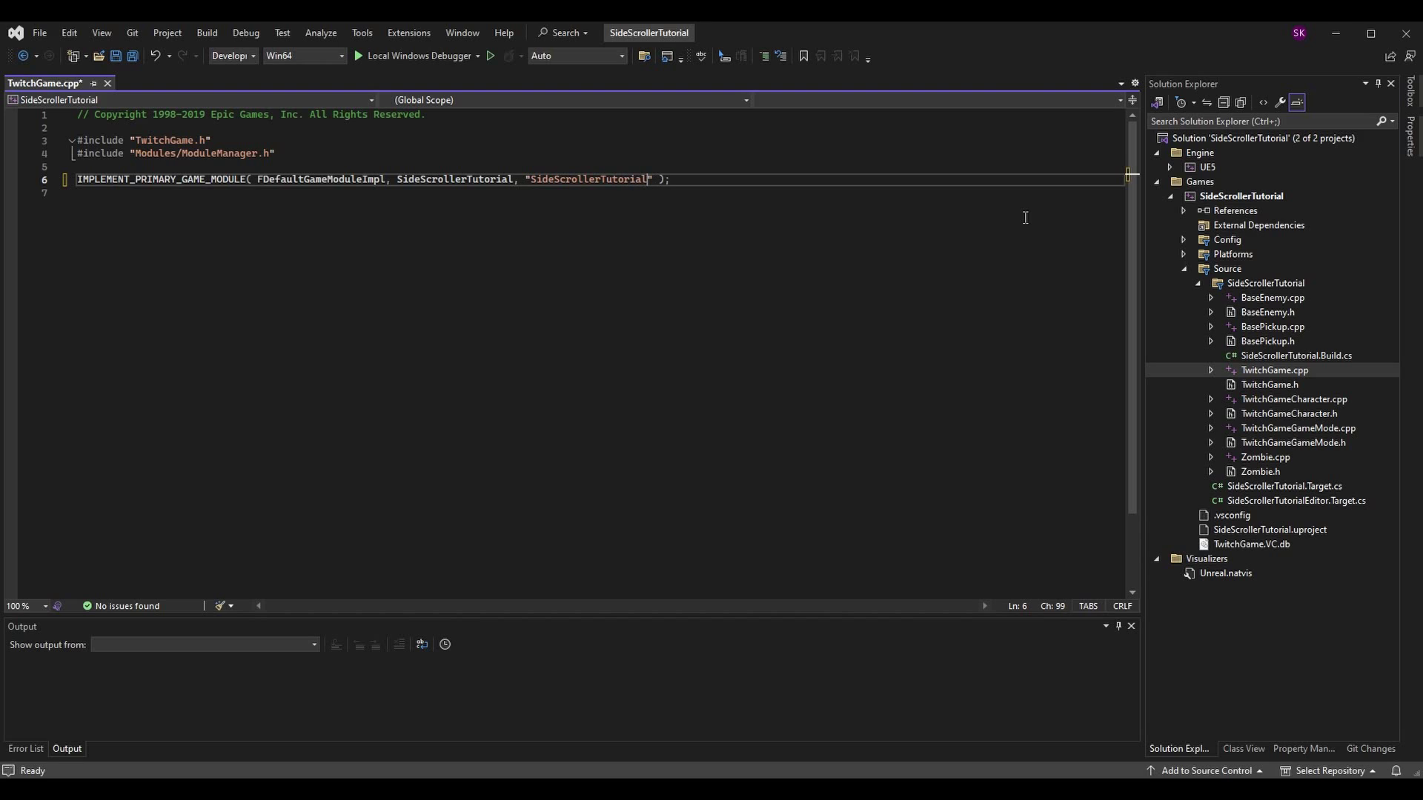
Step: Save TwitchGame.cpp, then look over TwitchGame.h and close it
{"action": "key", "text": "ctrl+s"}
{"action": "key", "text": "ctrl+k"}
{"action": "key", "text": "ctrl+o"}
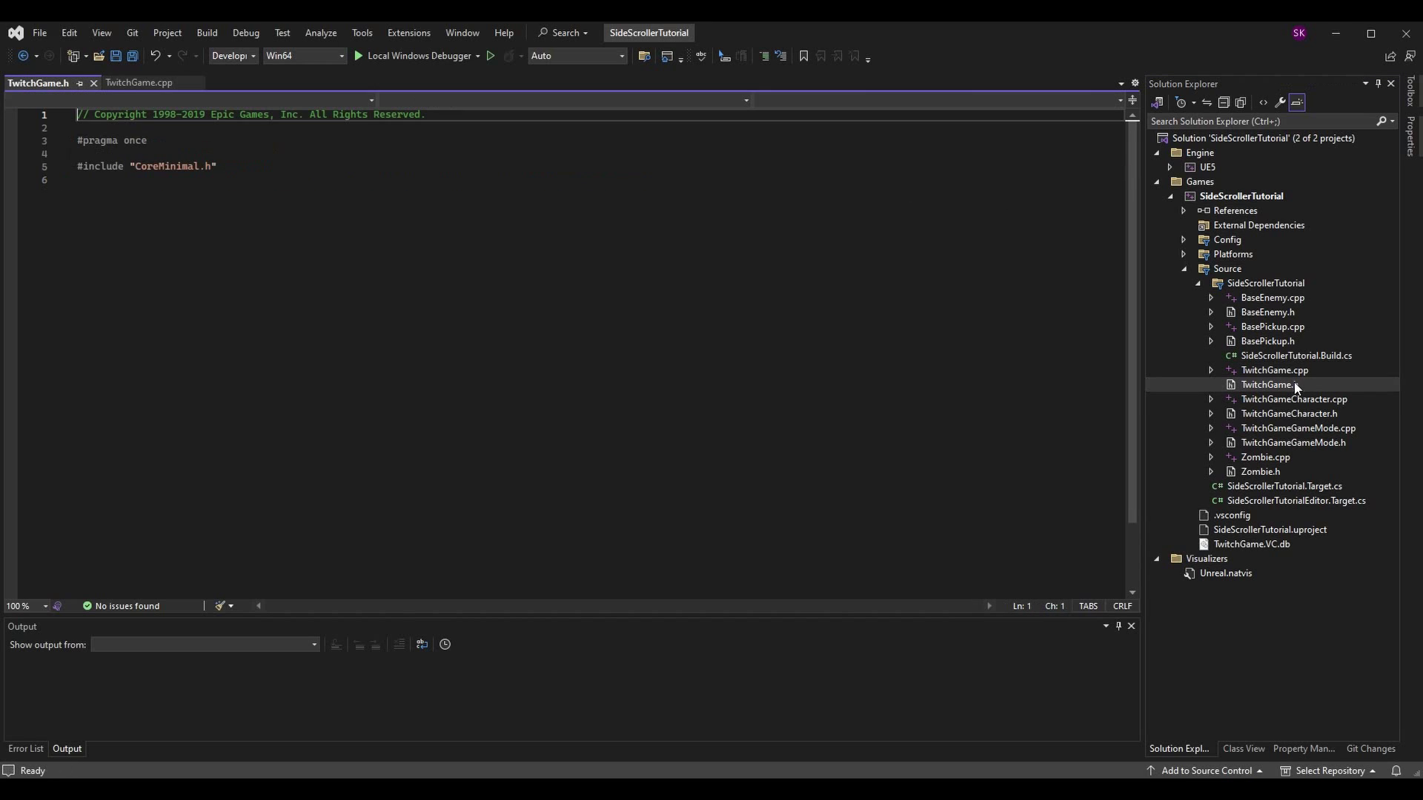
{"action": "key", "text": "ctrl+a"}
{"action": "left_click", "coordinate": [355, 163]}
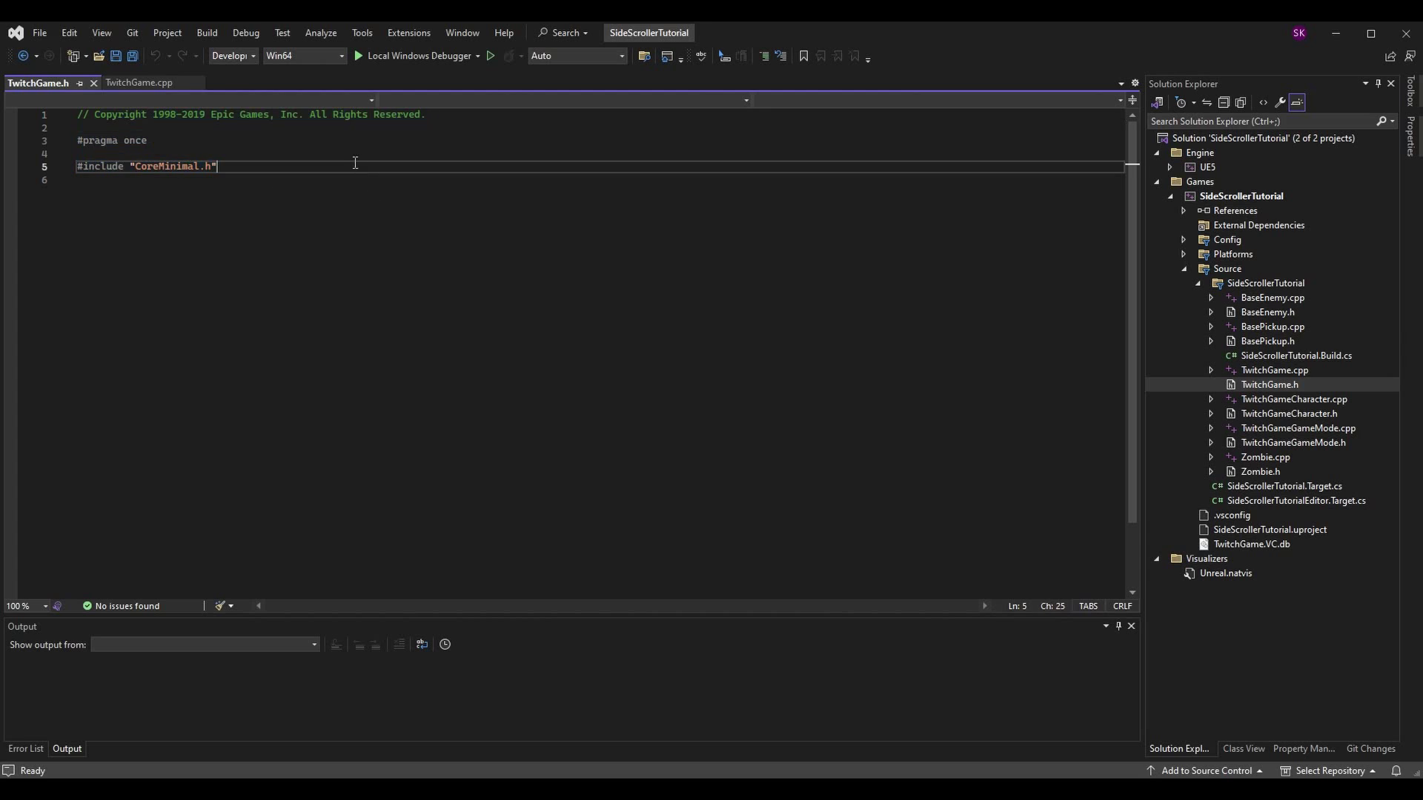
{"action": "left_click", "coordinate": [94, 84]}
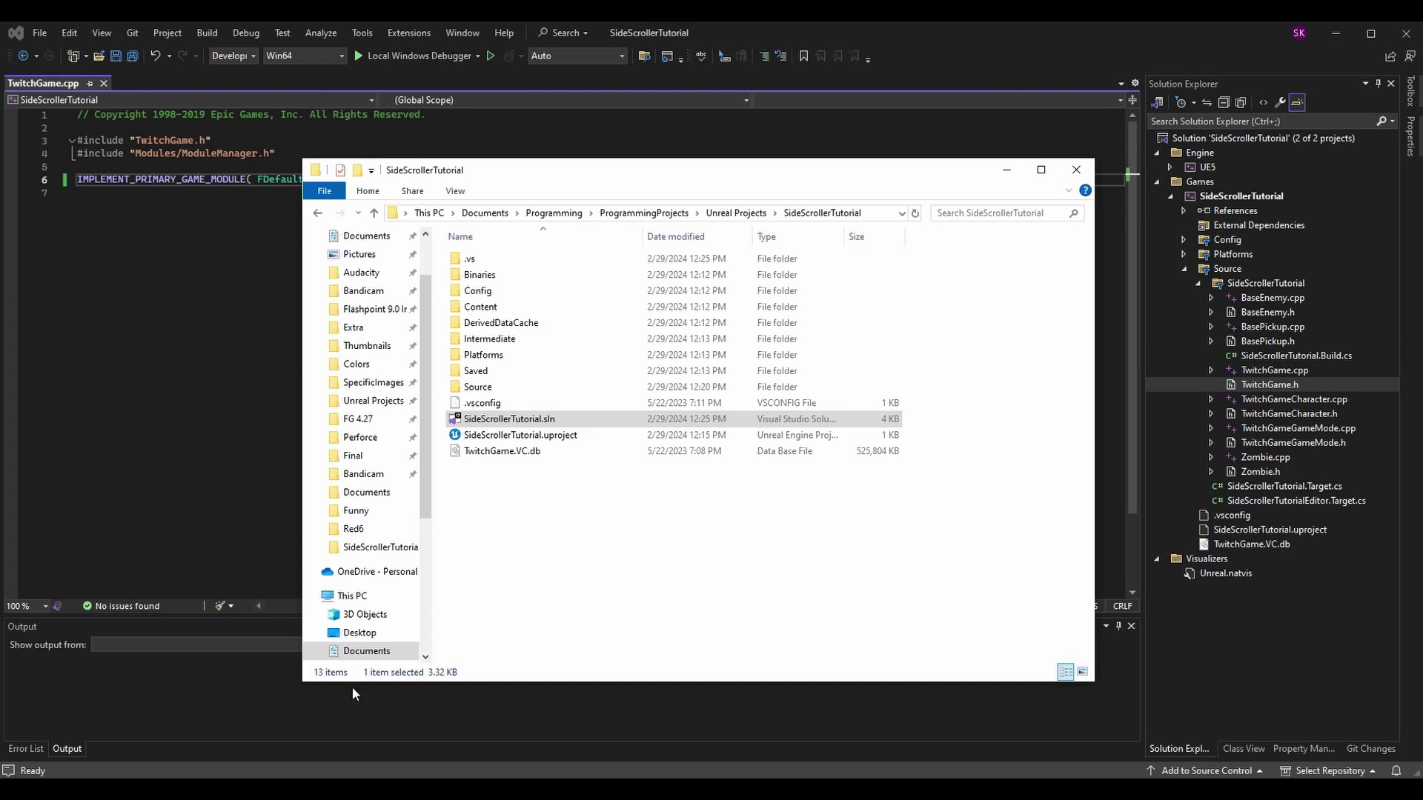
Step: Open the Config folder and review DefaultEditor.ini in Notepad++ before closing it unchanged
{"action": "left_click", "coordinate": [546, 293]}
{"action": "double_click", "coordinate": [546, 292]}
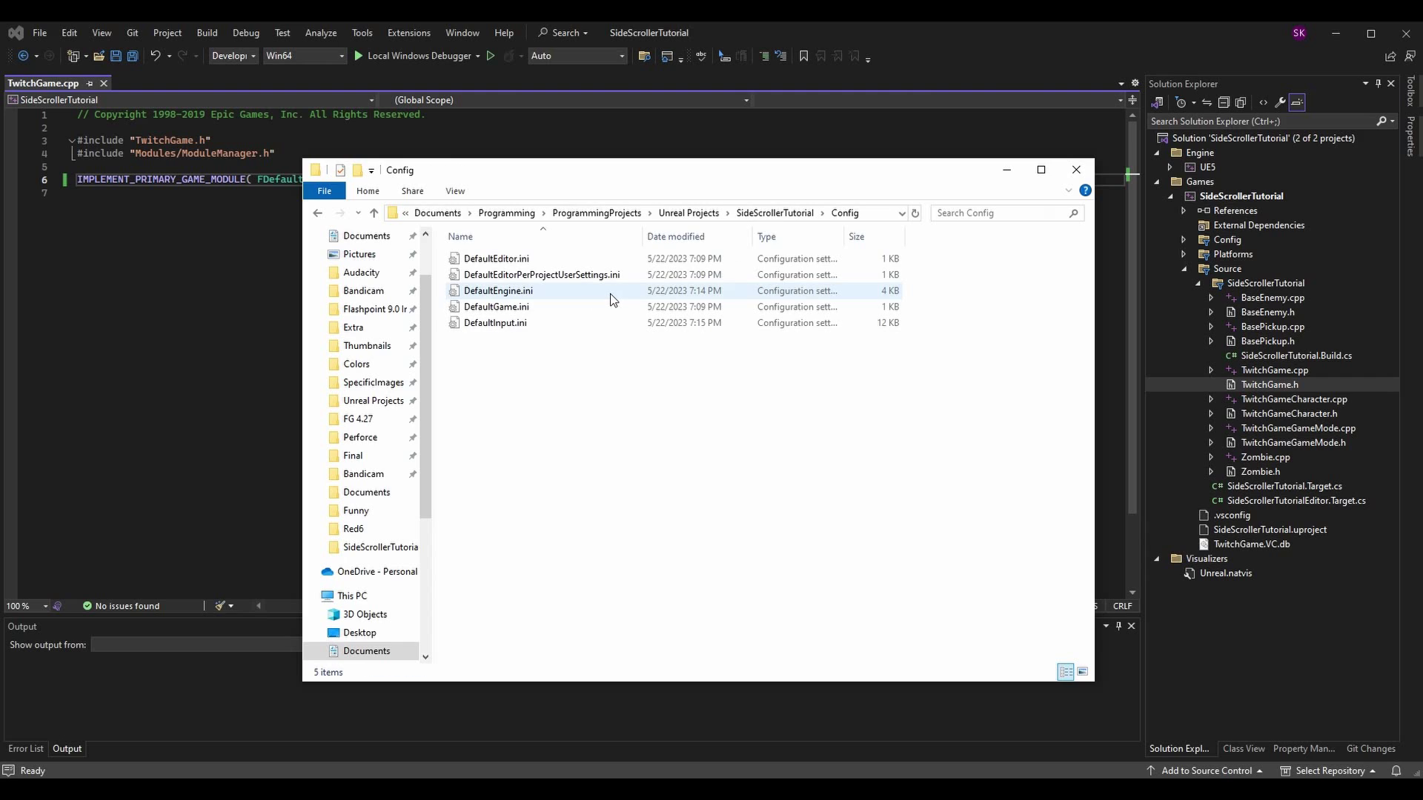
{"action": "right_click", "coordinate": [556, 259]}
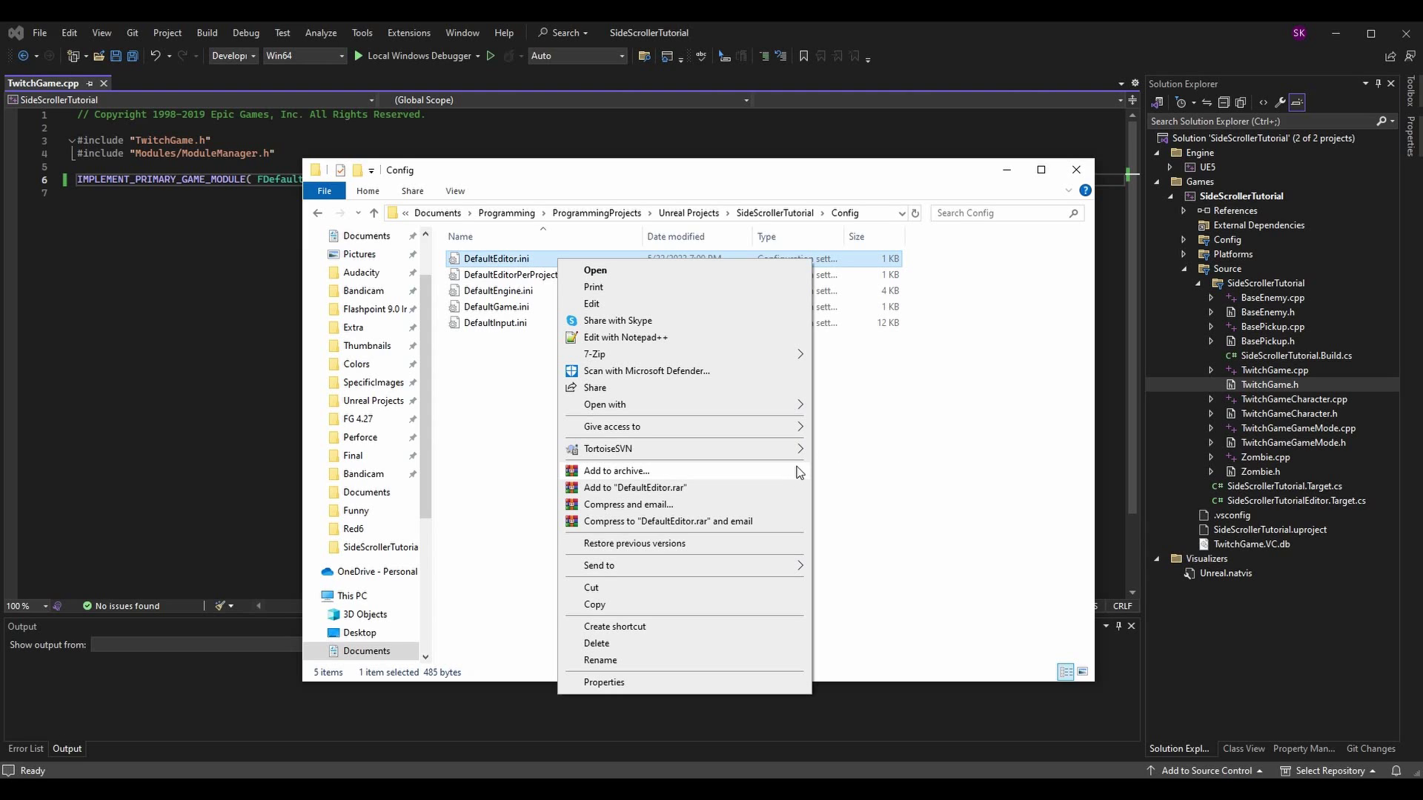
{"action": "left_click", "coordinate": [652, 338]}
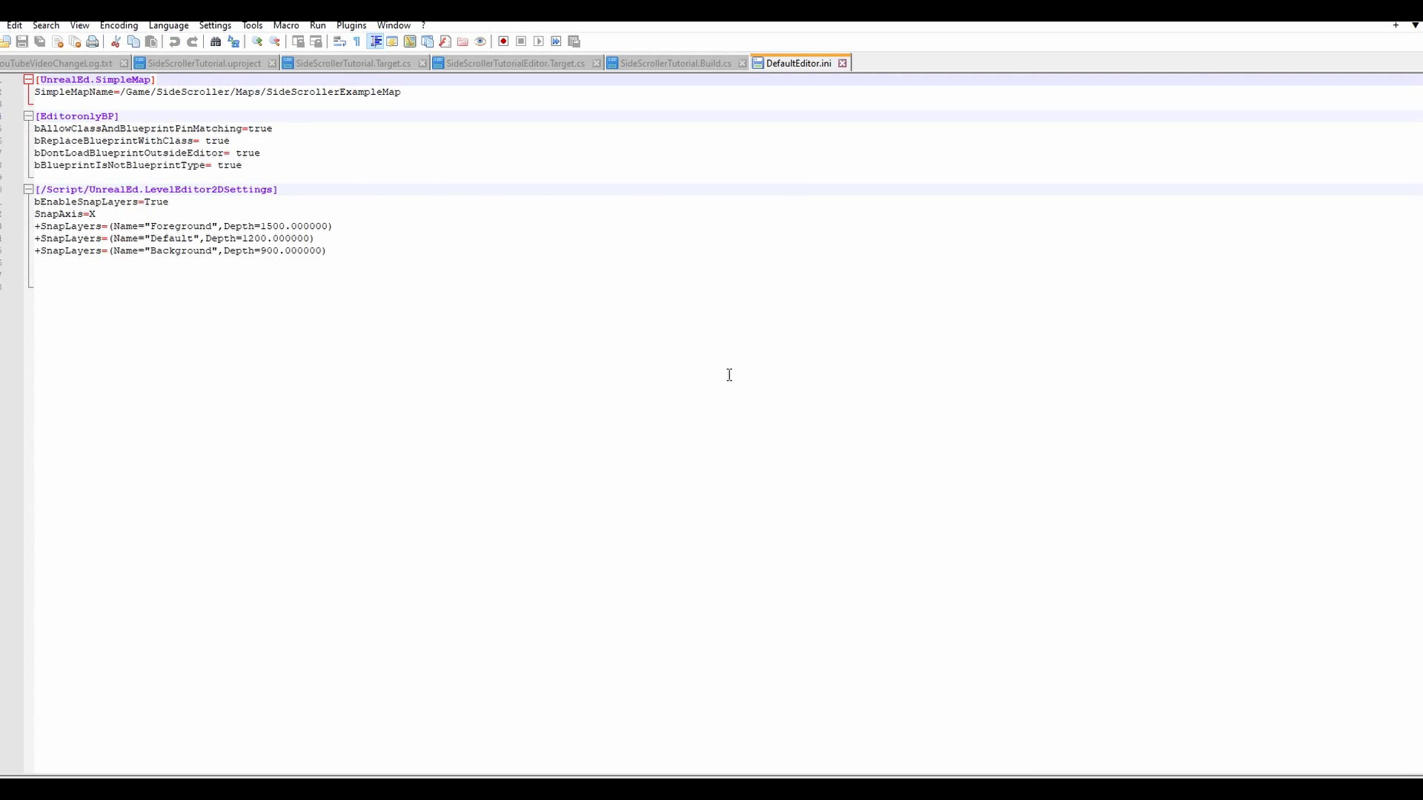
{"action": "left_click_drag", "start_coordinate": [404, 251], "coordinate": [25, 82]}
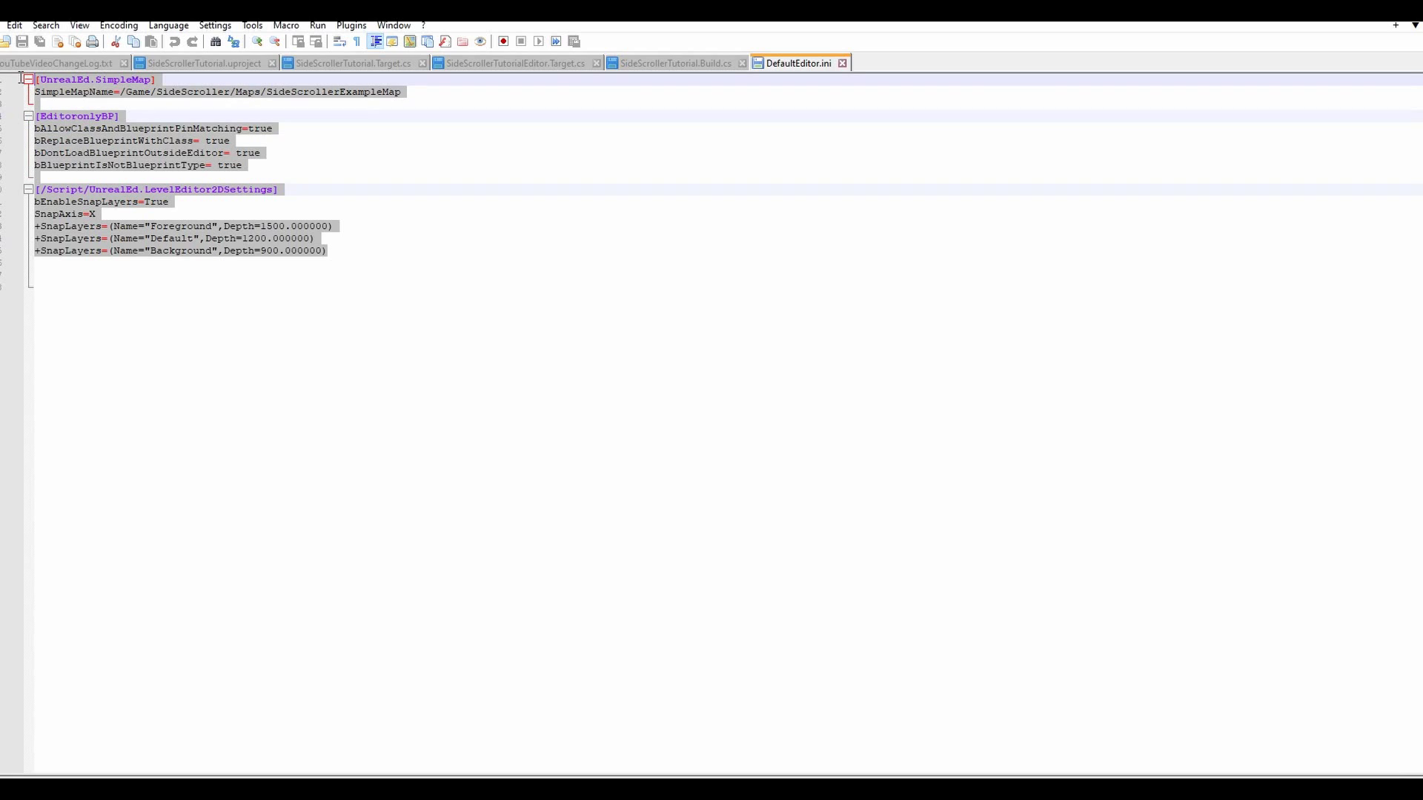
{"action": "left_click", "coordinate": [473, 251]}
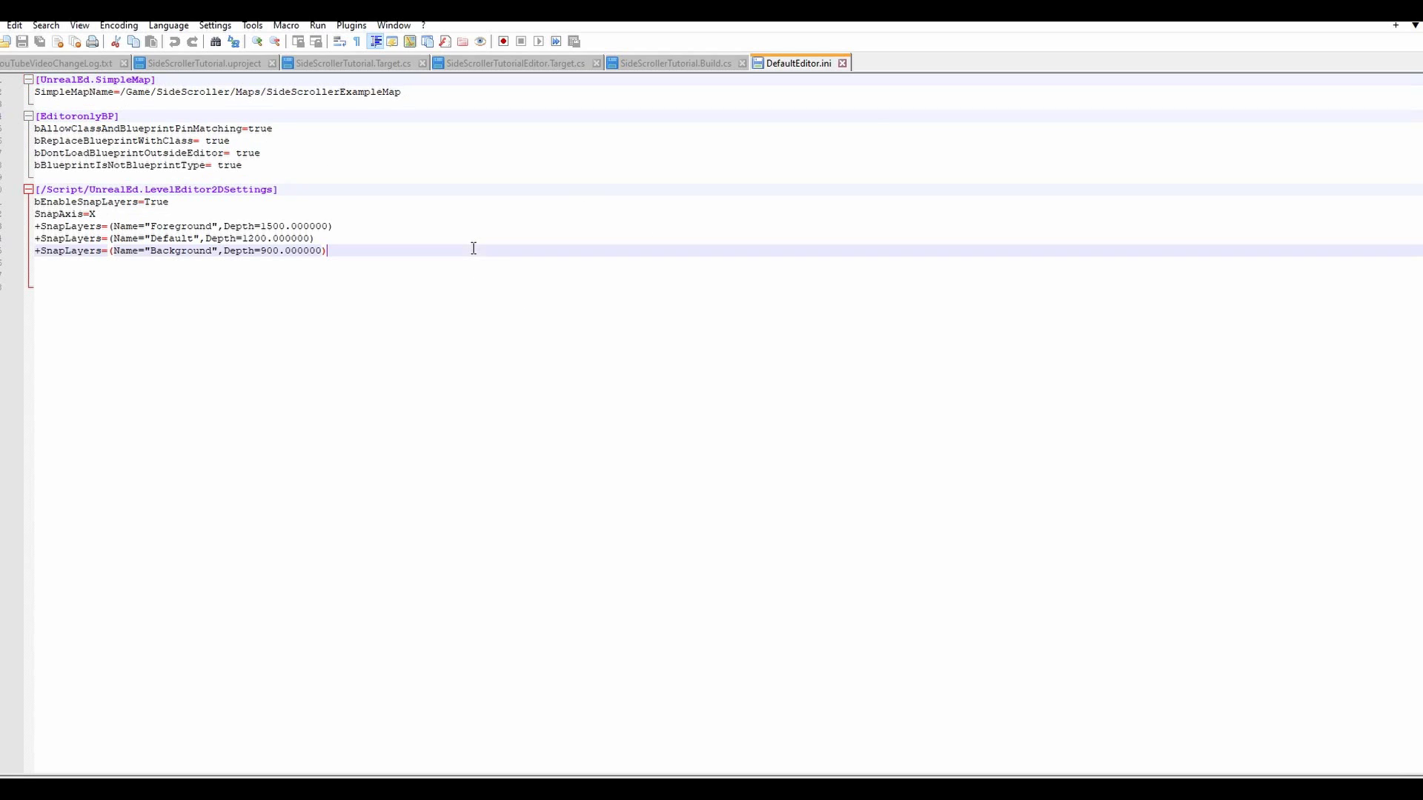
{"action": "left_click", "coordinate": [842, 63]}
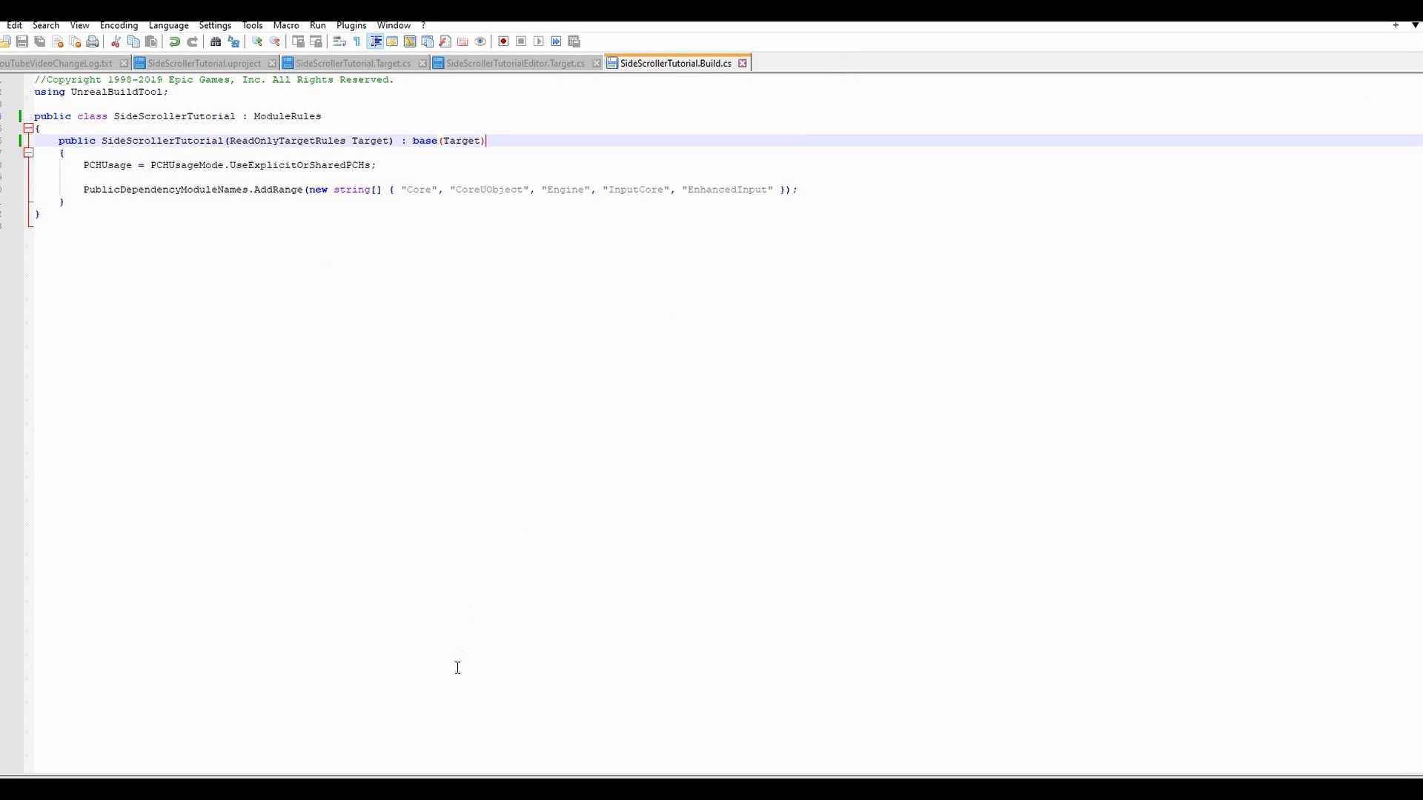
Step: Review DefaultEditorPerProjectUserSettings.ini in Notepad++ and close it unchanged
{"action": "left_click", "coordinate": [365, 786]}
{"action": "right_click", "coordinate": [615, 276]}
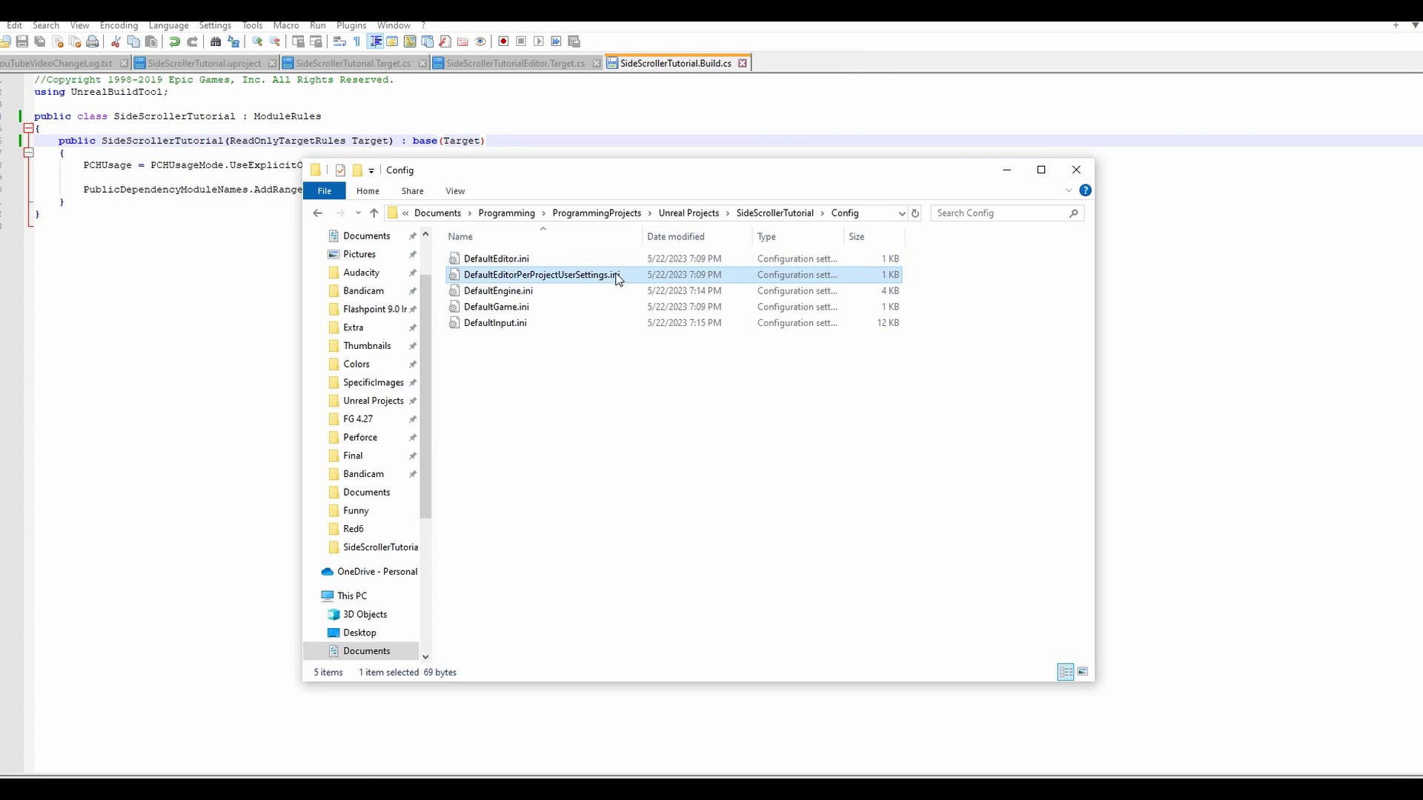
{"action": "left_click", "coordinate": [880, 352]}
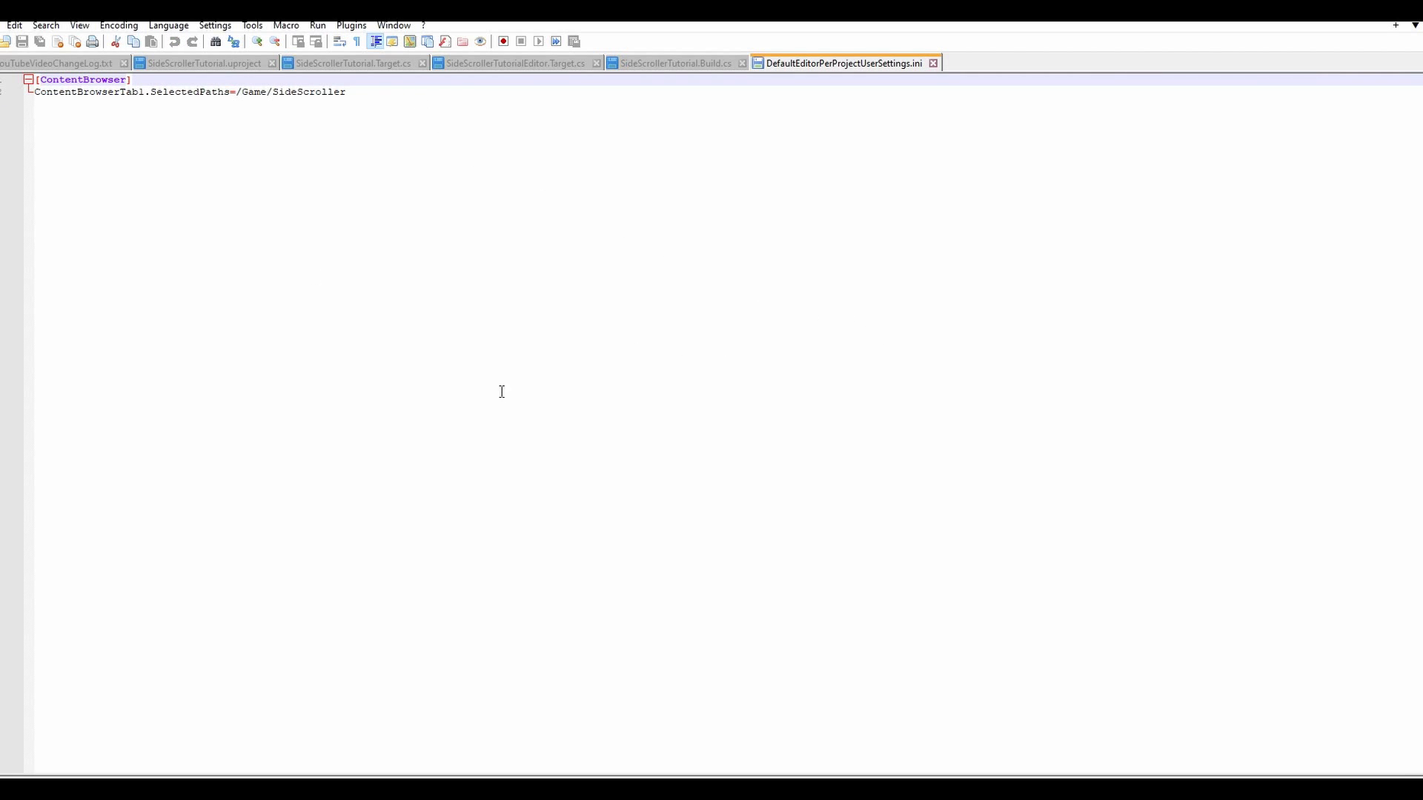
{"action": "double_click", "coordinate": [285, 92]}
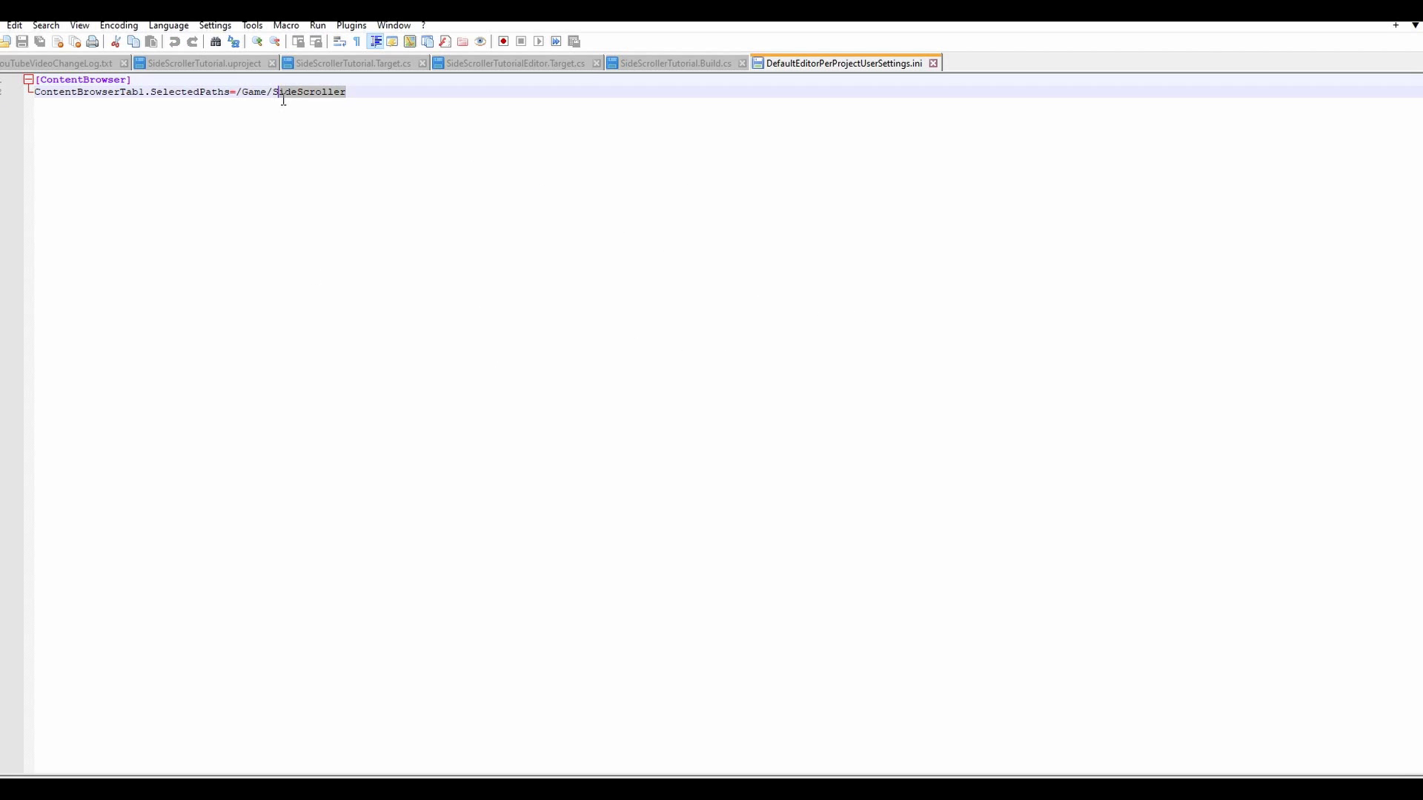
{"action": "left_click", "coordinate": [933, 63]}
{"action": "key", "text": "alt+Tab"}
Step: Open DefaultEngine.ini in Notepad++ and inspect the Engine section's game redirect lines
{"action": "right_click", "coordinate": [607, 292]}
{"action": "left_click", "coordinate": [587, 295]}
{"action": "right_click", "coordinate": [585, 291]}
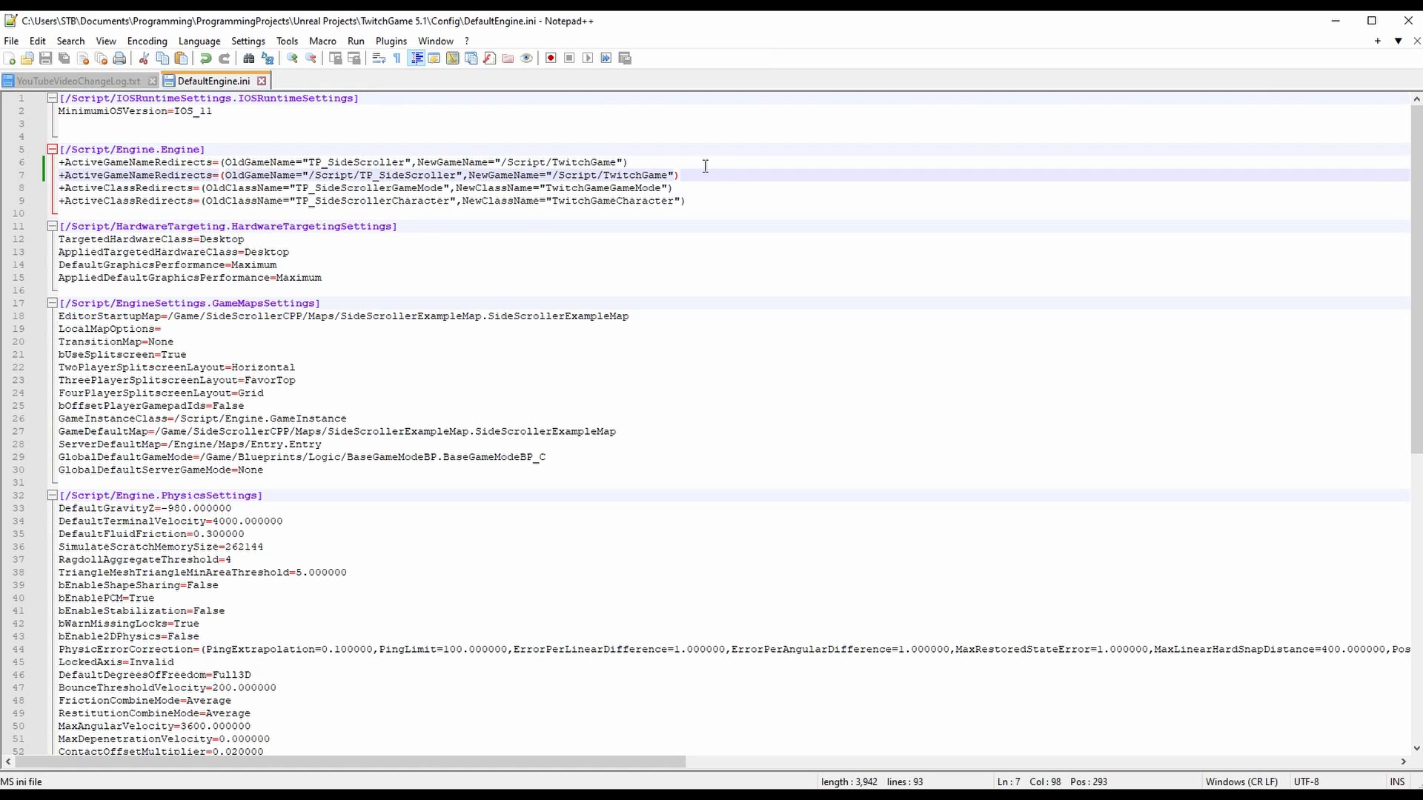
{"action": "left_click", "coordinate": [708, 163]}
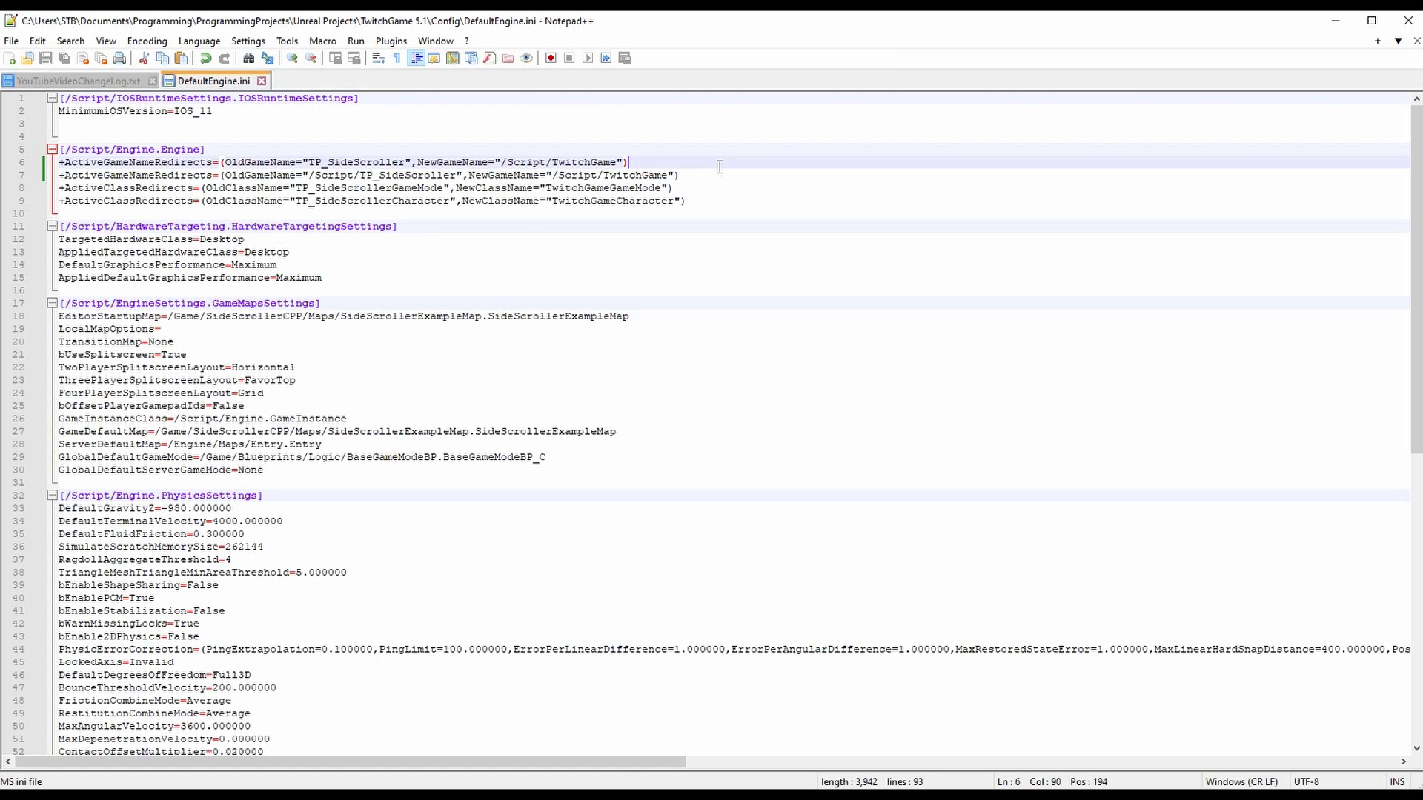
{"action": "left_click", "coordinate": [242, 150]}
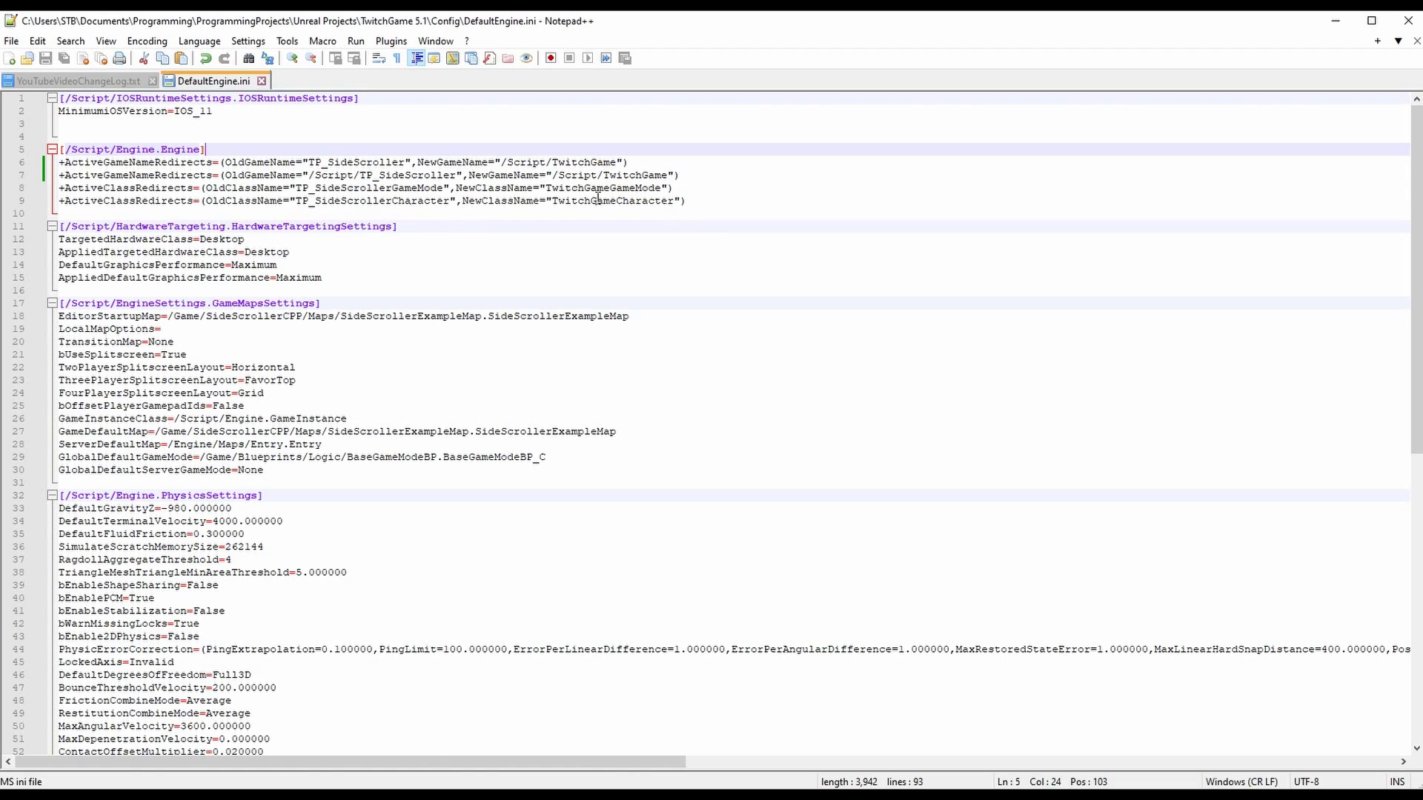
{"action": "left_click_drag", "start_coordinate": [700, 177], "coordinate": [59, 150]}
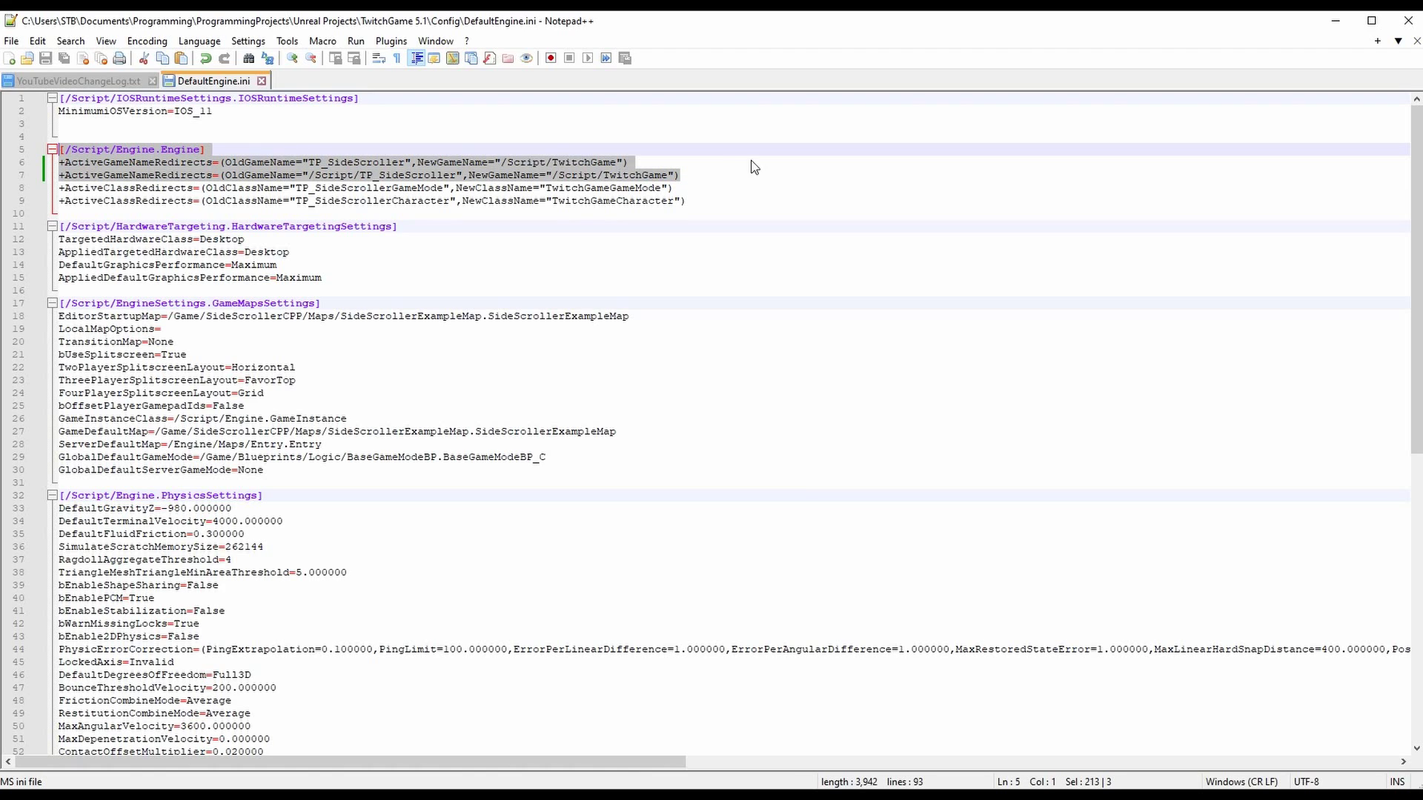
{"action": "left_click", "coordinate": [697, 176]}
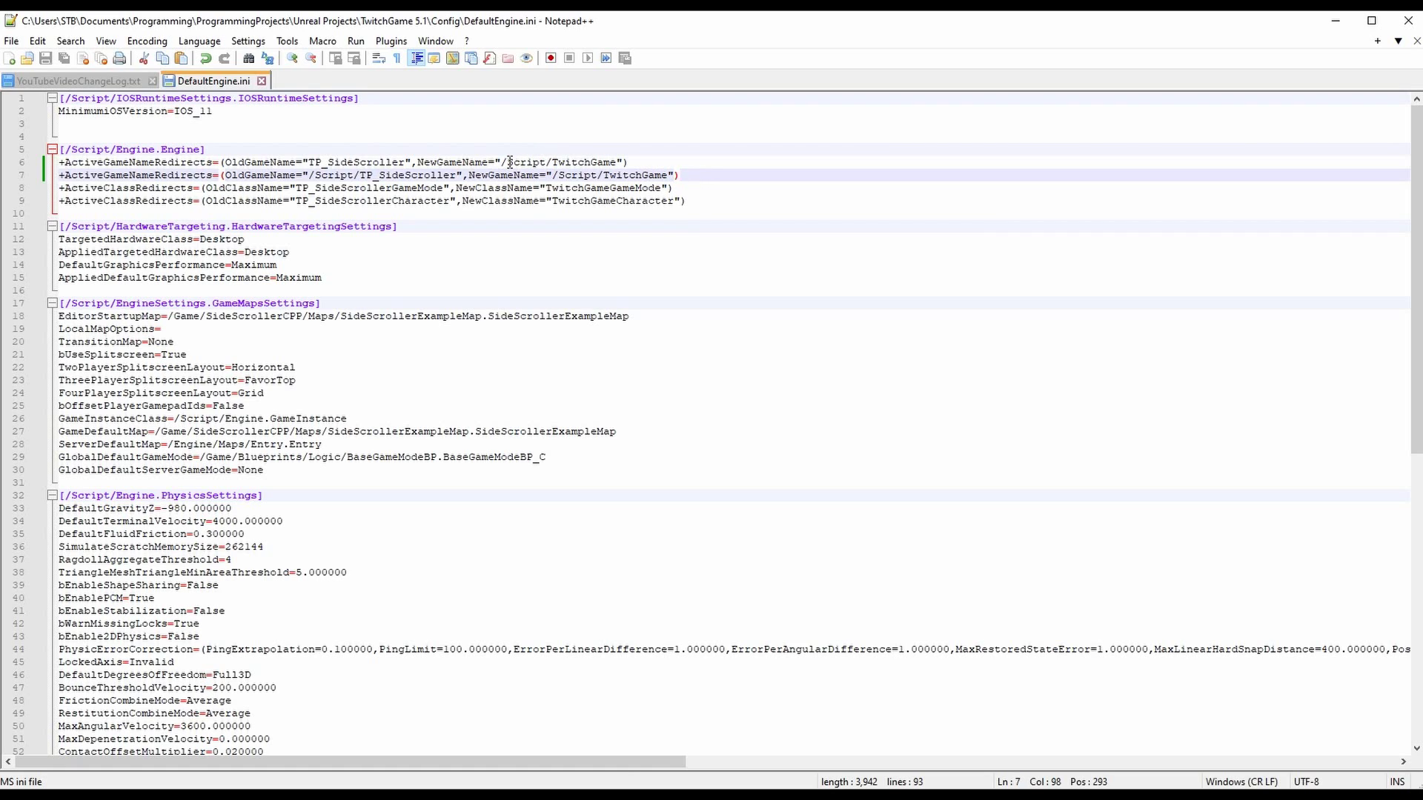
Step: Change the new game names on lines 6 and 7 from TwitchGame to SideScrollerTutorial
{"action": "double_click", "coordinate": [571, 163]}
{"action": "type", "text": "Side"}
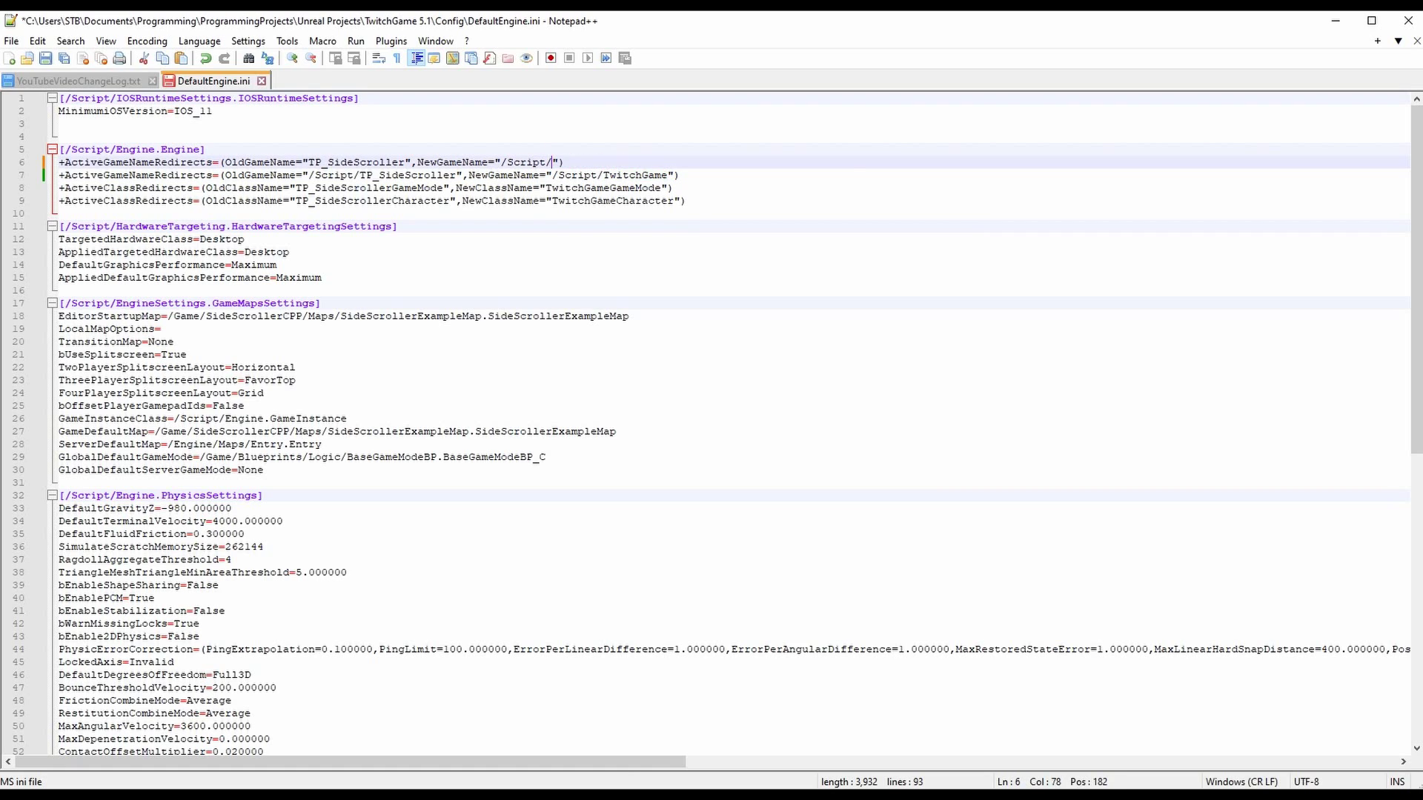
{"action": "type", "text": "ScrollerTutorial"}
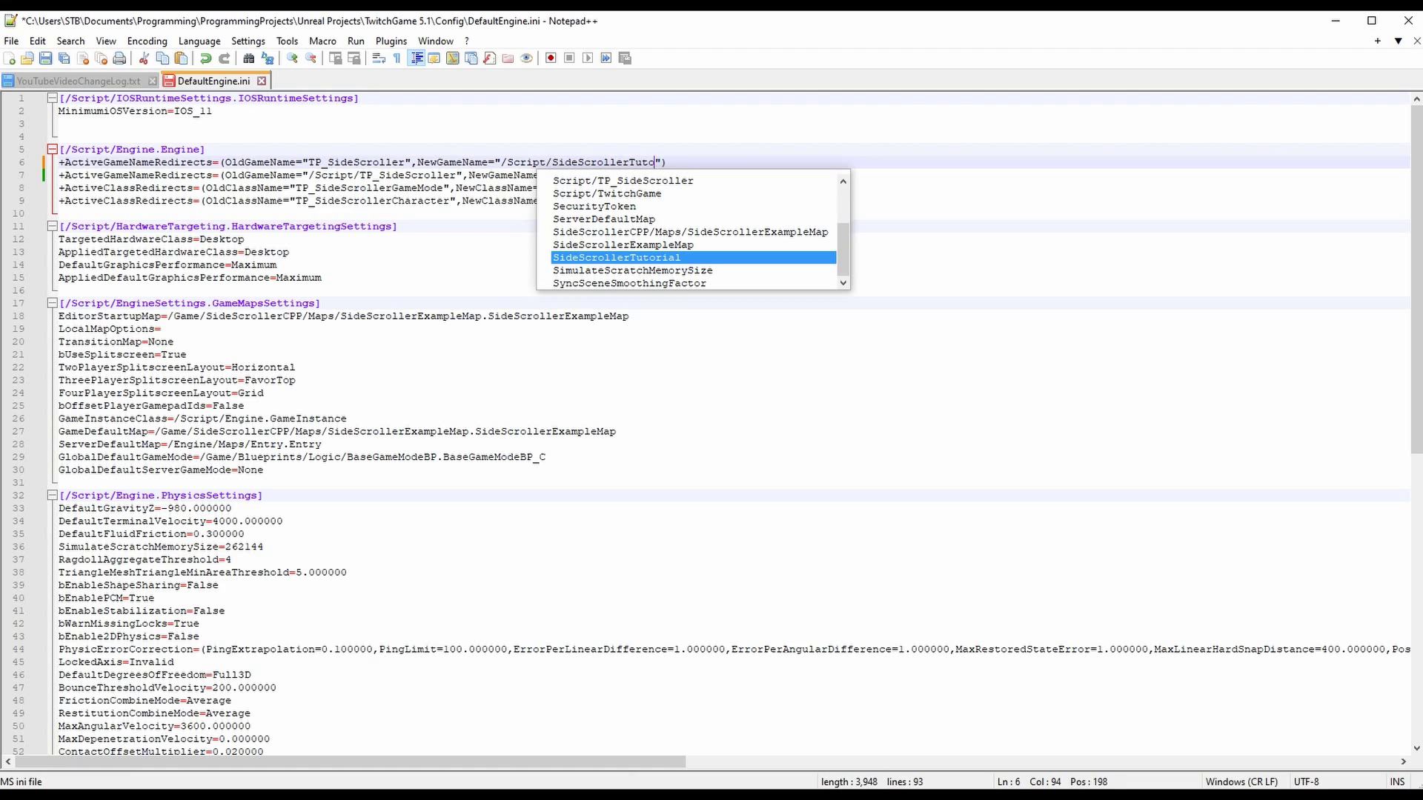
{"action": "key", "text": "Escape"}
{"action": "key", "text": "Down"}
{"action": "key", "text": "Left"}
{"action": "key", "text": "Left"}
{"action": "key", "text": "BackSpace"}
{"action": "key", "text": "BackSpace"}
{"action": "key", "text": "BackSpace"}
{"action": "key", "text": "BackSpace"}
{"action": "key", "text": "BackSpace"}
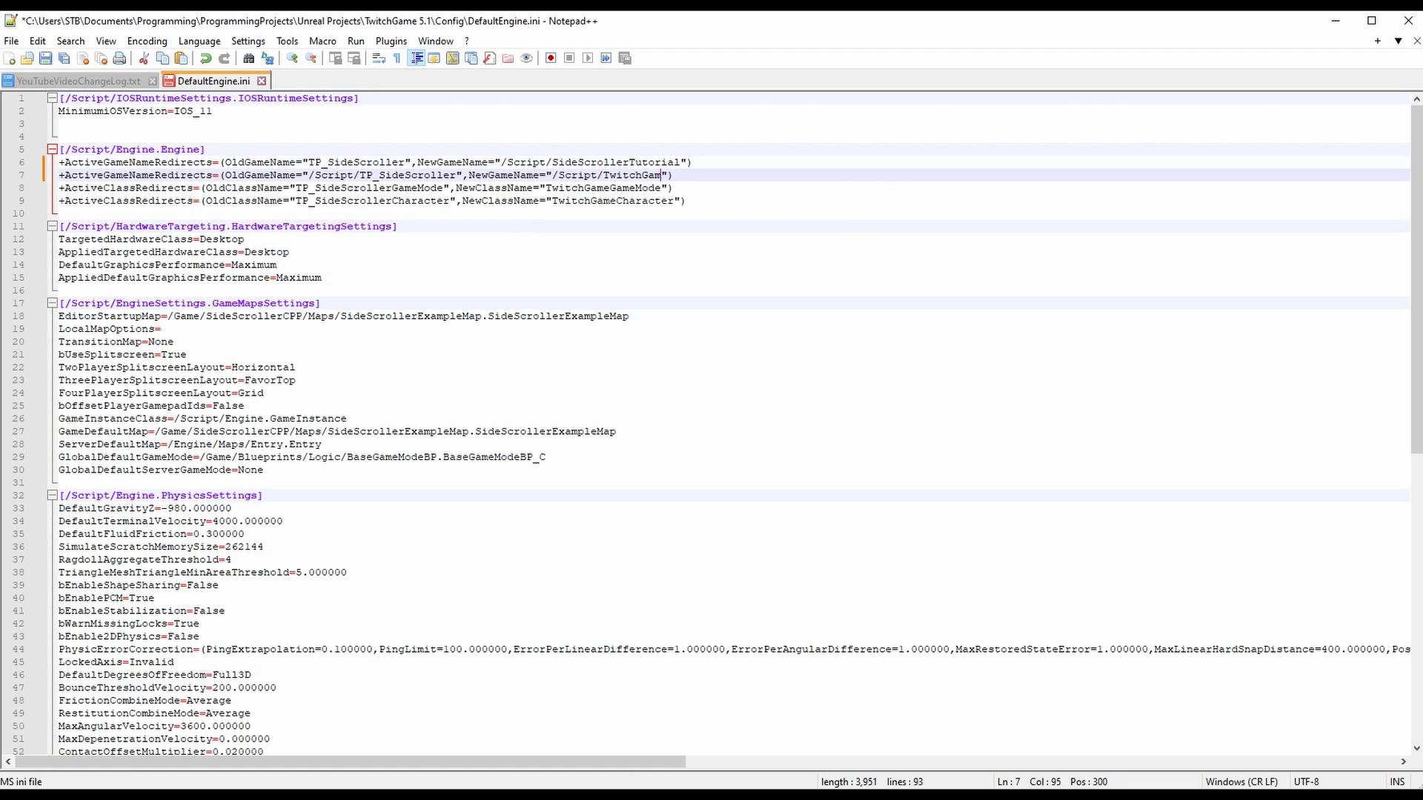
{"action": "key", "text": "BackSpace"}
{"action": "key", "text": "BackSpace"}
{"action": "key", "text": "BackSpace"}
{"action": "key", "text": "BackSpace"}
{"action": "key", "text": "BackSpace"}
{"action": "type", "text": "SideScro"}
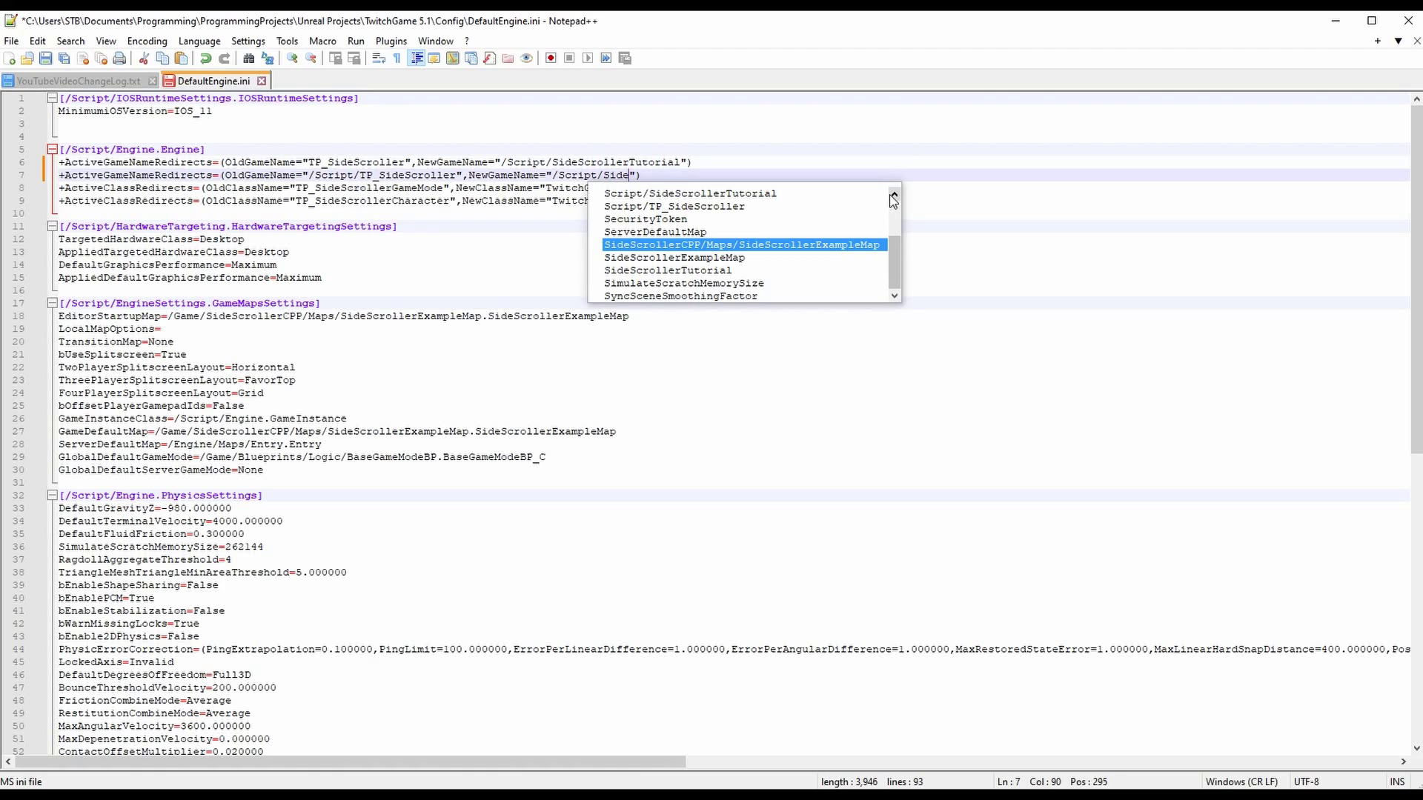
{"action": "type", "text": "llerTutorial"}
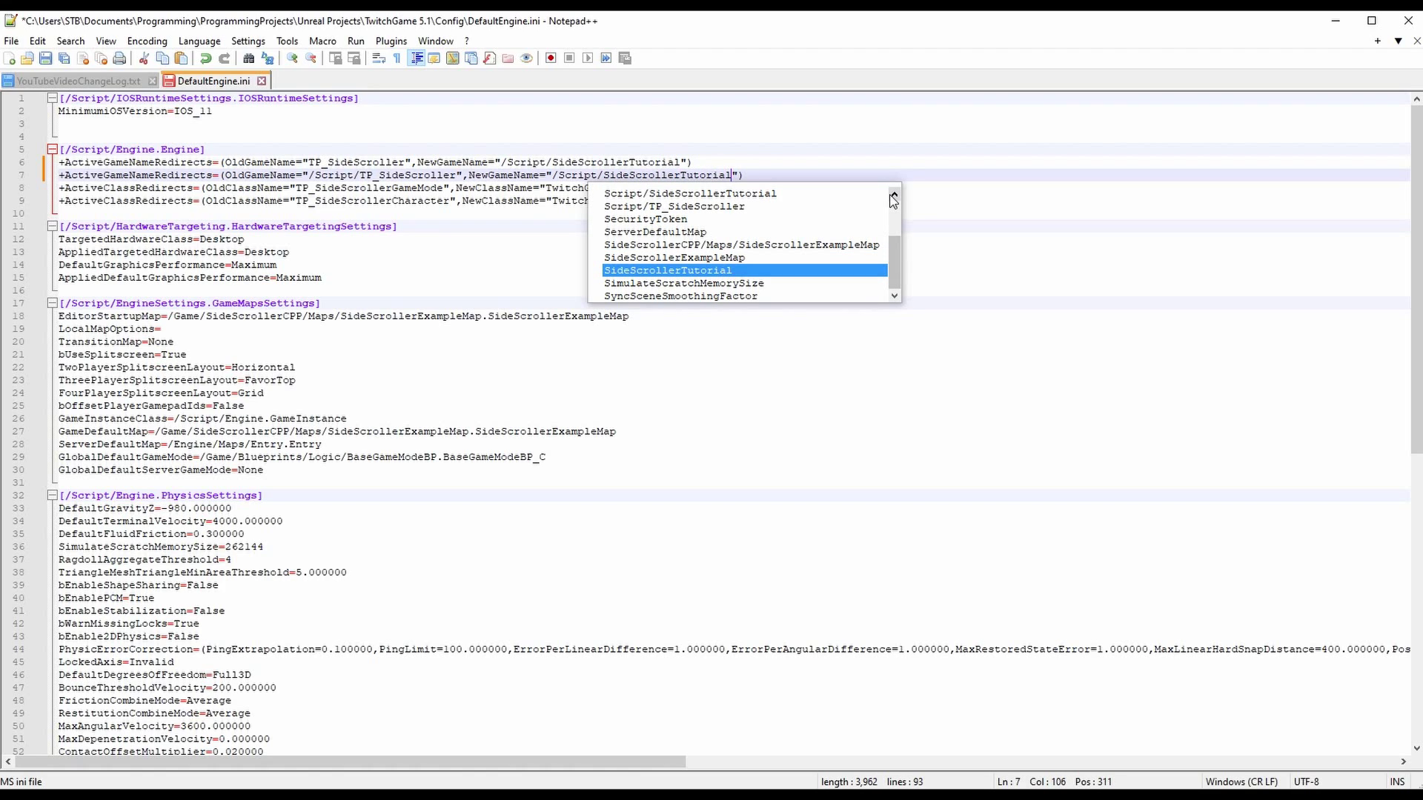
{"action": "key", "text": "End"}
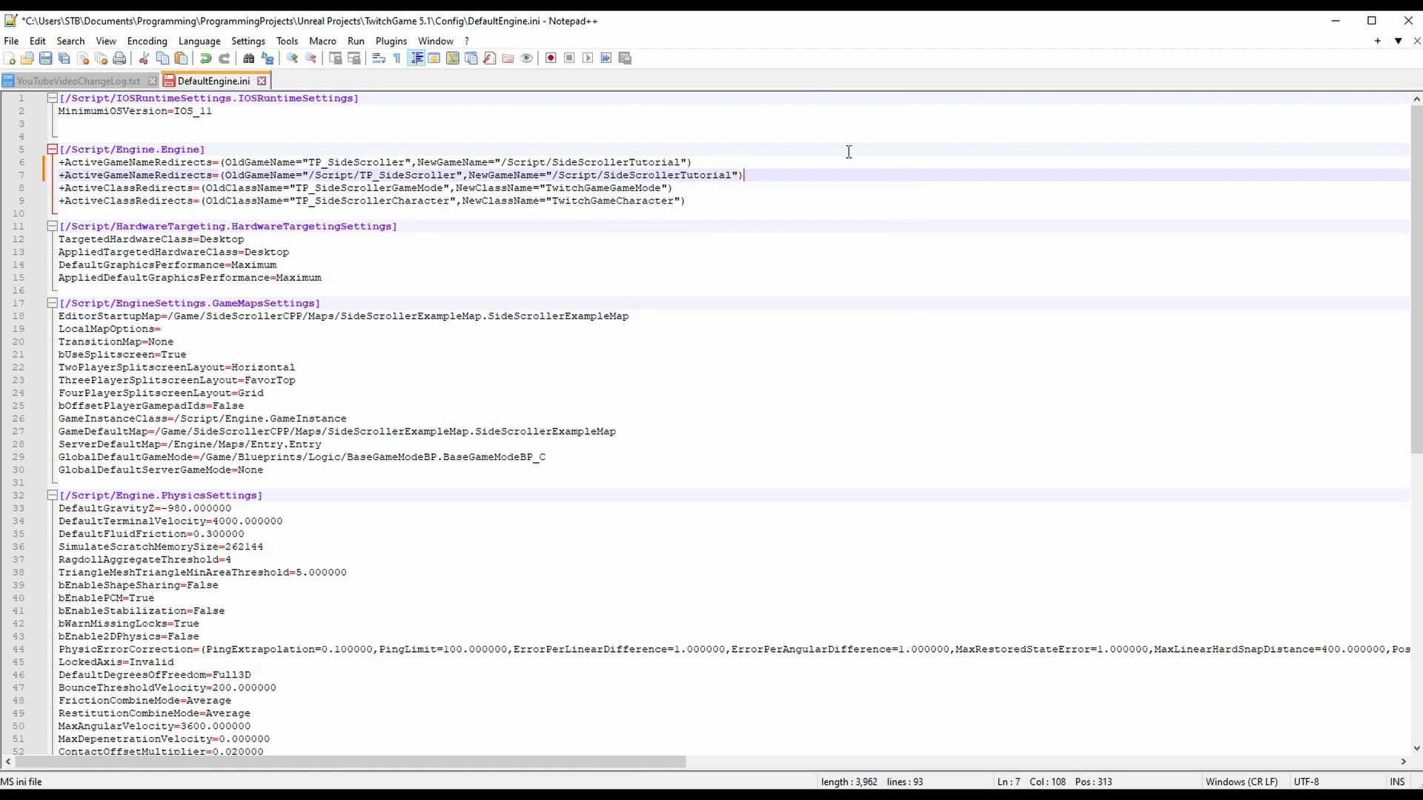
Step: Duplicate the line 7 redirect and replace TP_SideScroller with TwitchGame on the new line 8
{"action": "left_click_drag", "start_coordinate": [708, 175], "coordinate": [41, 175], "text": "shift"}
{"action": "key", "text": "ctrl+c"}
{"action": "left_click", "coordinate": [767, 177]}
{"action": "key", "text": "Return"}
{"action": "key", "text": "ctrl+v"}
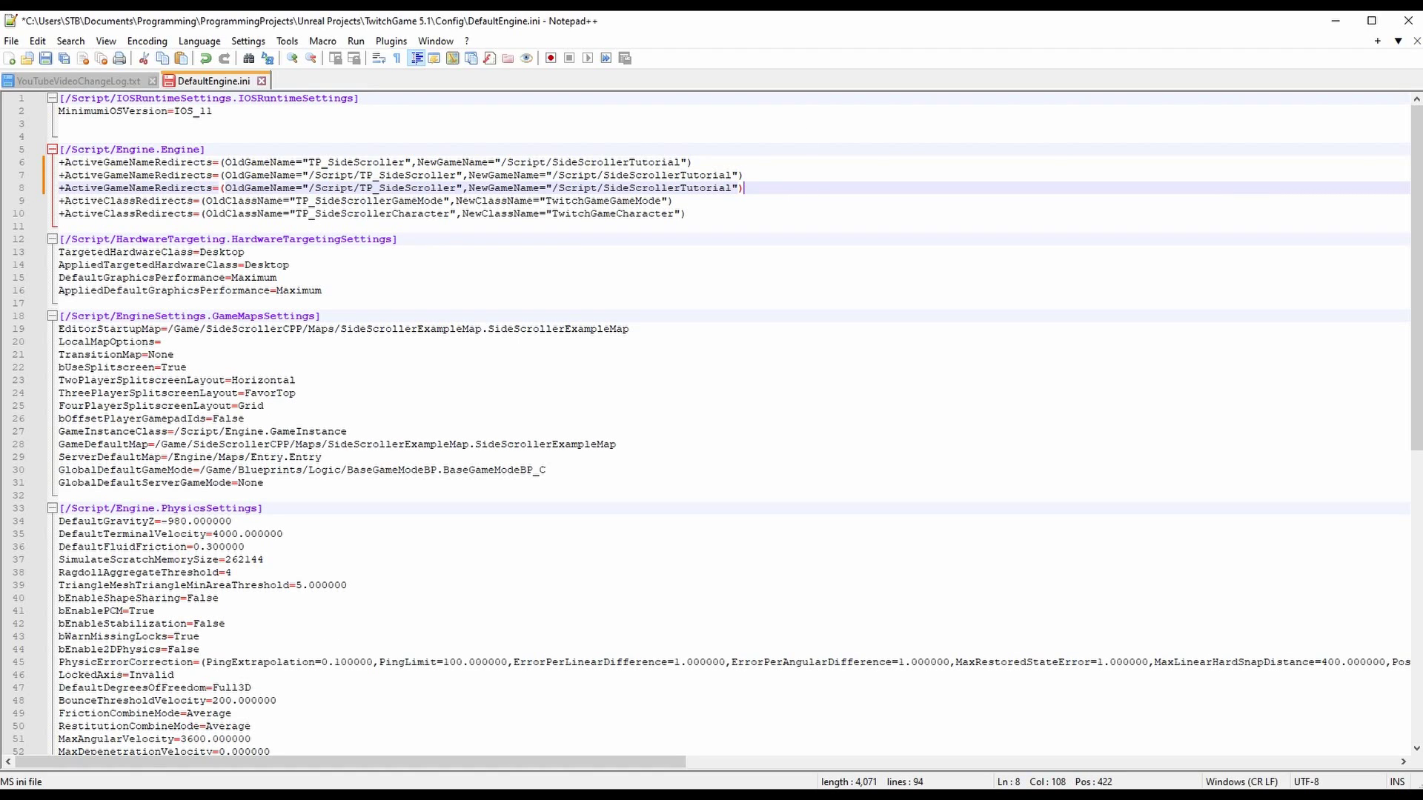
{"action": "left_click", "coordinate": [557, 199]}
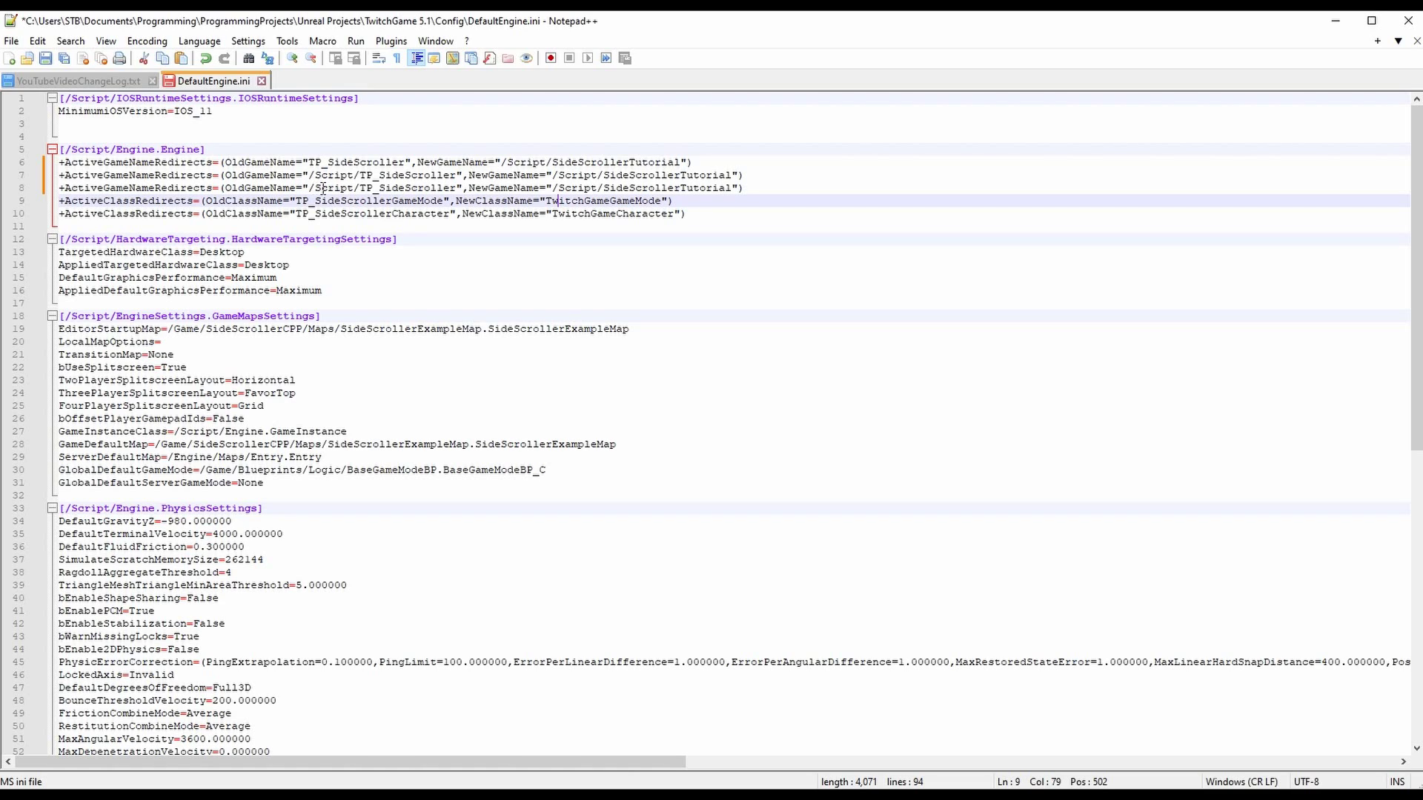
{"action": "left_click_drag", "start_coordinate": [361, 187], "coordinate": [456, 187]}
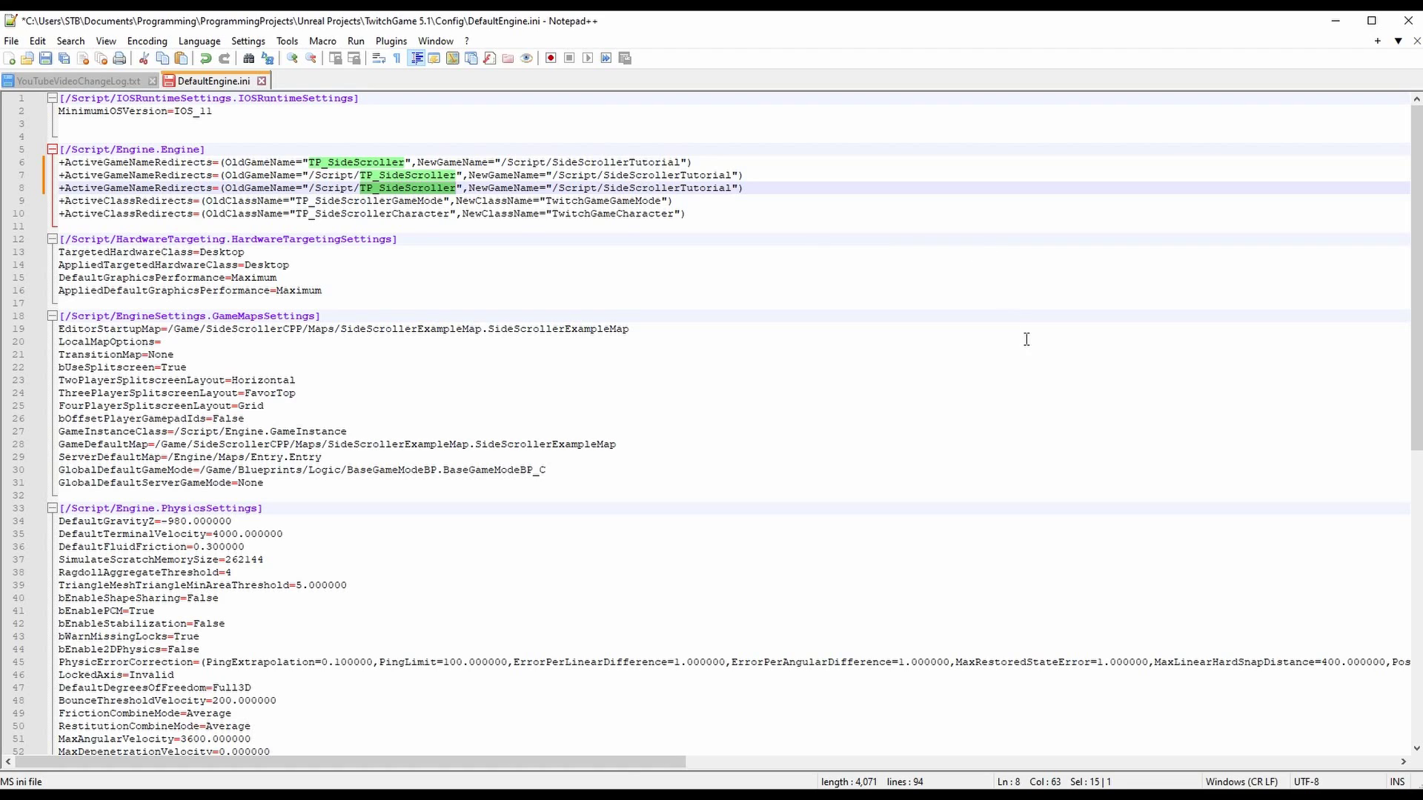
{"action": "type", "text": "TwitchGame"}
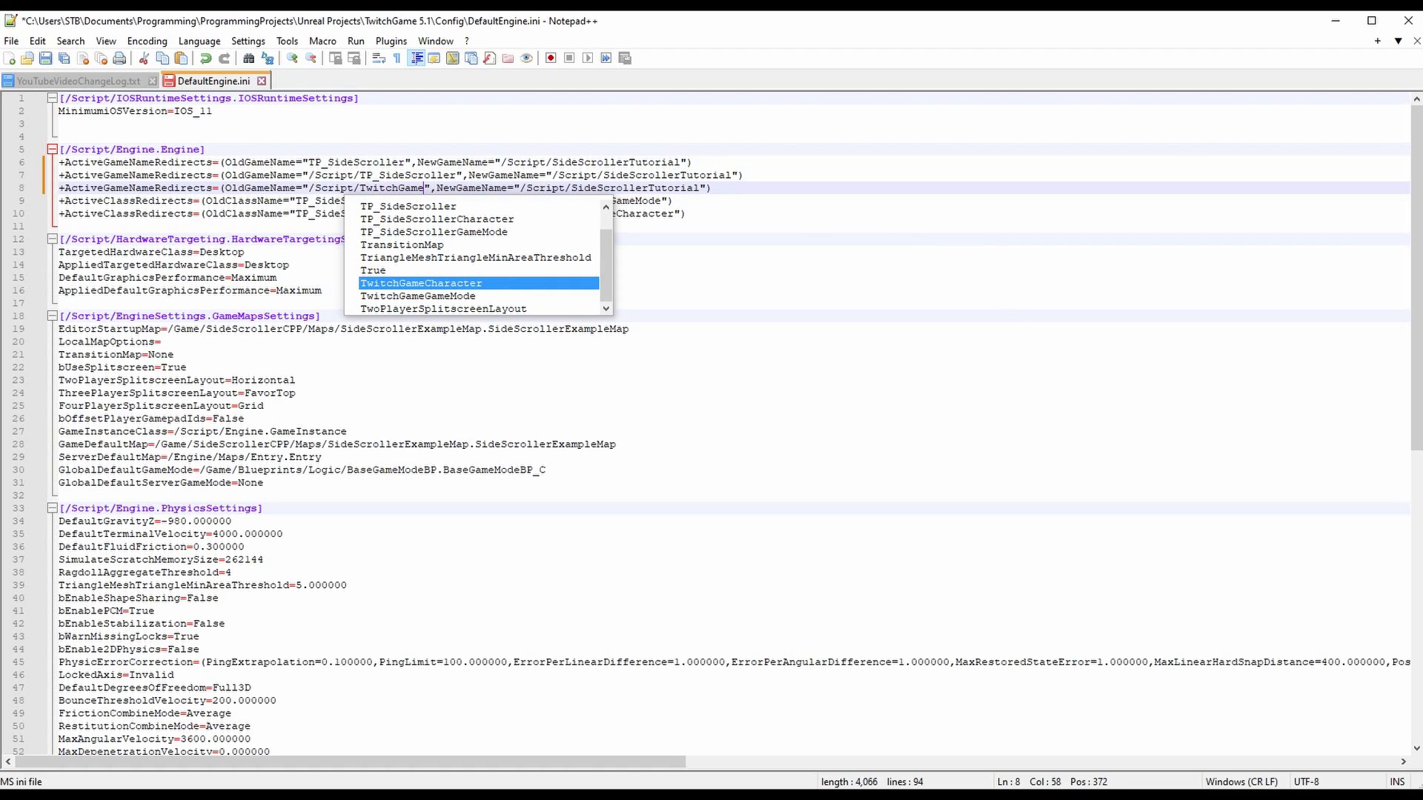
{"action": "key", "text": "Right"}
{"action": "key", "text": "Right"}
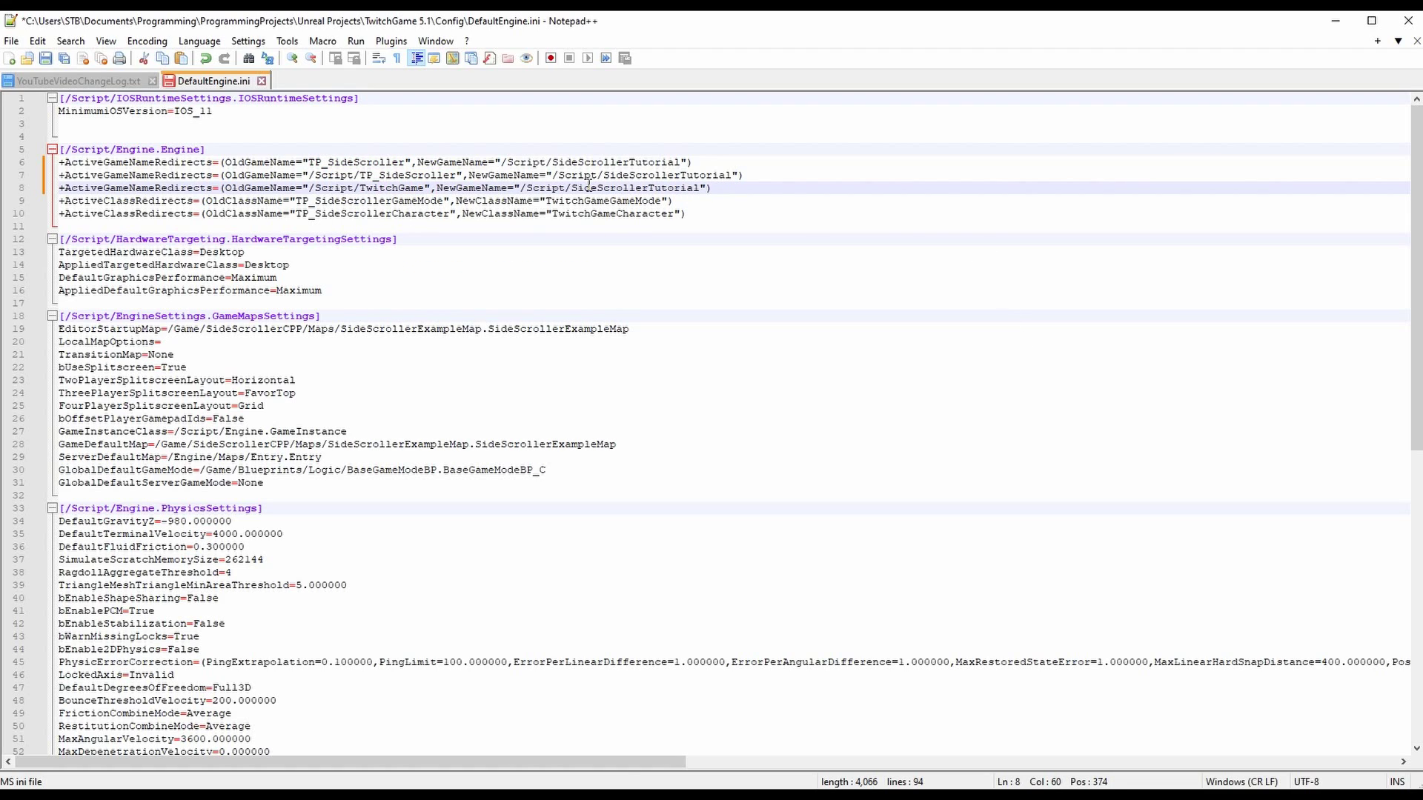
{"action": "left_click", "coordinate": [846, 193]}
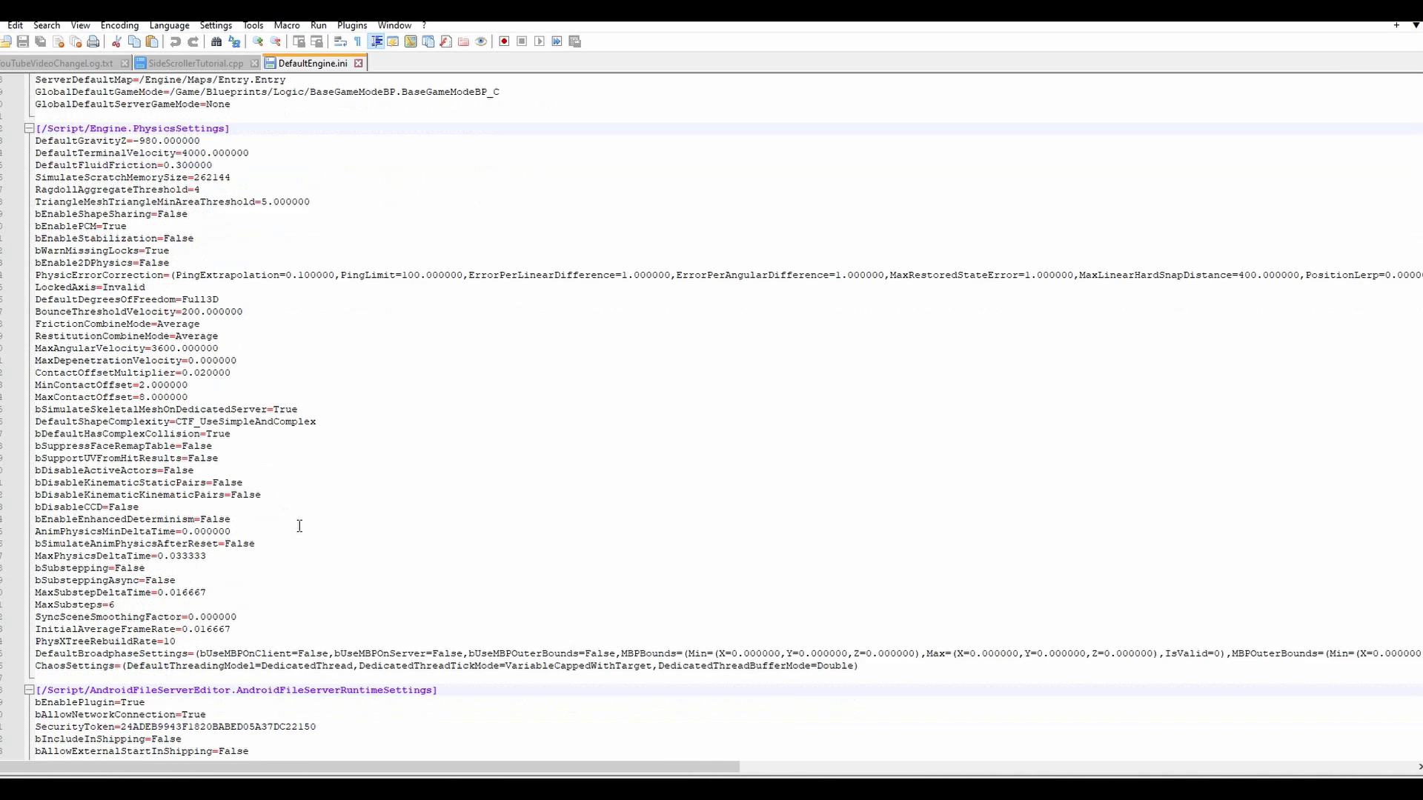
Step: Append a [URL] section with GameName=SideScrollerTutorial at the end of DefaultEngine.ini
{"action": "scroll", "coordinate": [334, 603], "scroll_direction": "down", "scroll_amount": 2}
{"action": "left_click", "coordinate": [254, 748]}
{"action": "type", "text": "[URE"}
{"action": "type", "text": "]"}
{"action": "key", "text": "Return"}
{"action": "type", "text": "GameName"}
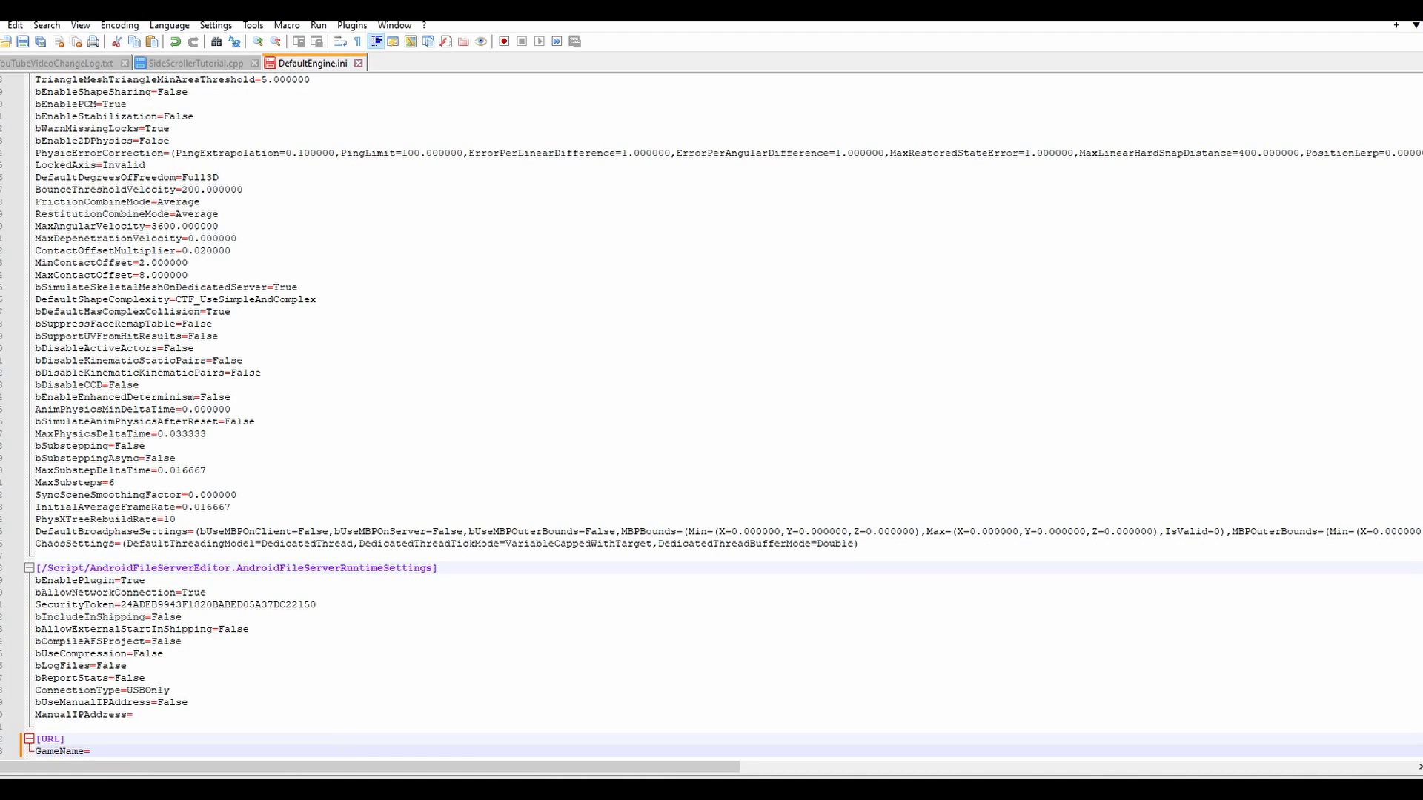
{"action": "type", "text": "="}
{"action": "key", "text": "ctrl+v"}
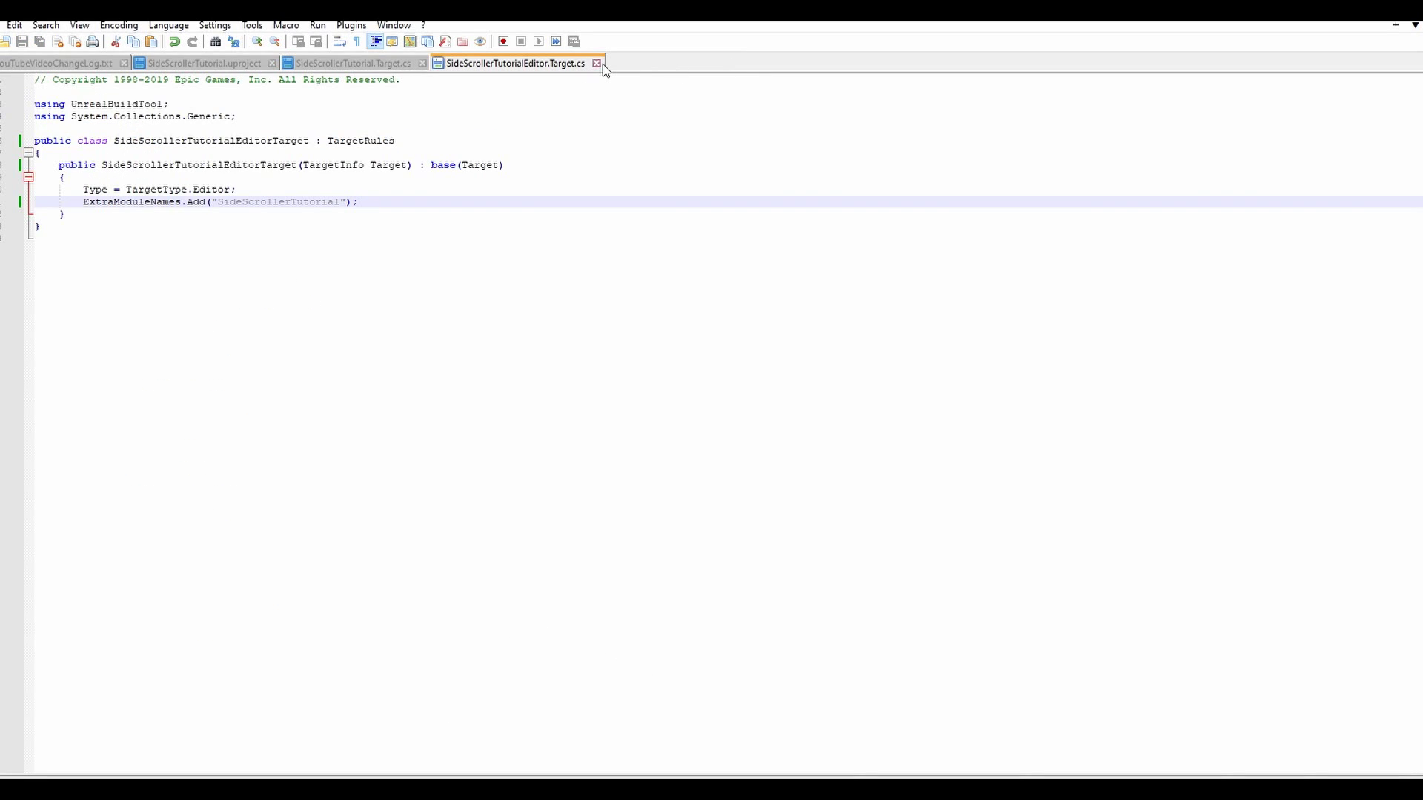
{"action": "left_click", "coordinate": [596, 64]}
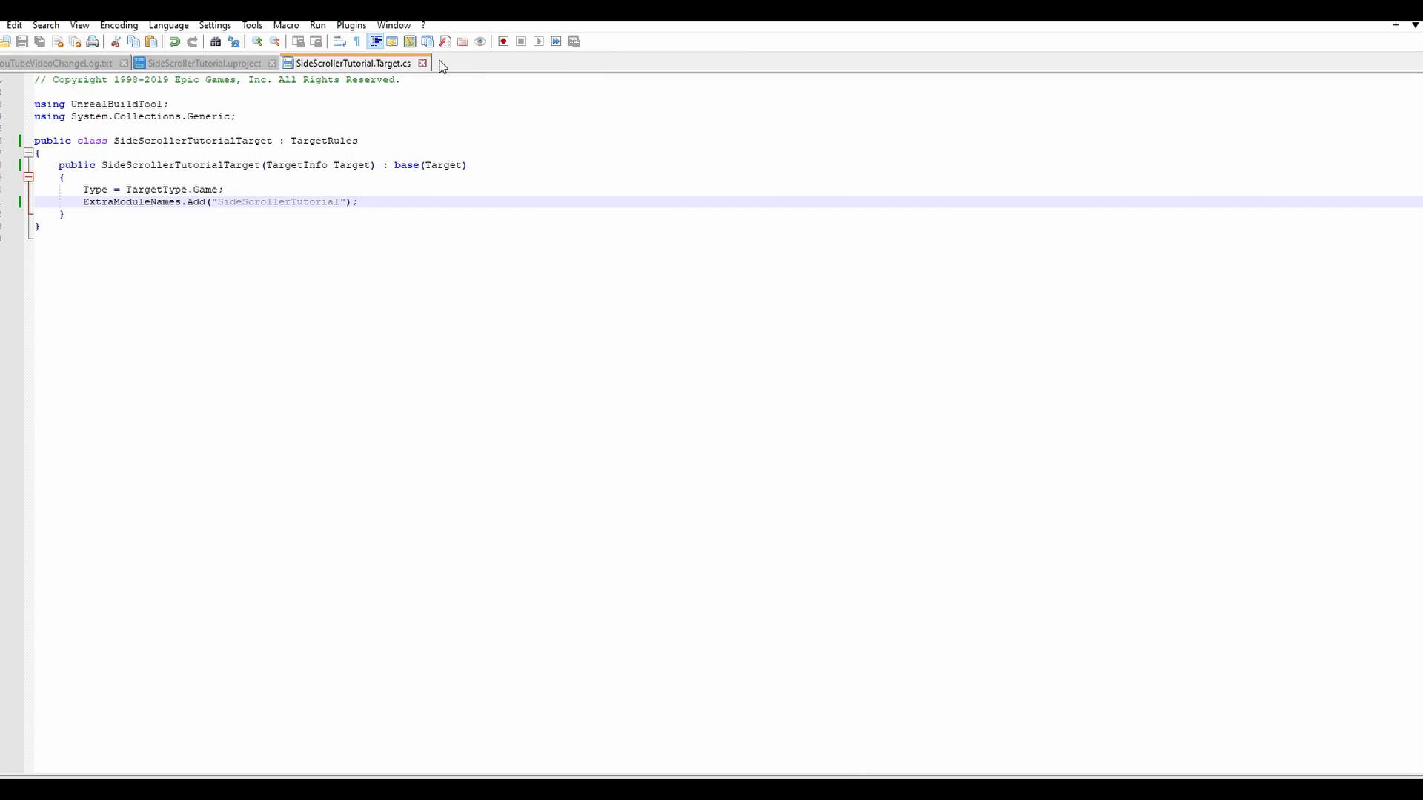
Step: Close the Target.cs file, then review DefaultGame.ini from the project's Config folder in Notepad++
{"action": "left_click", "coordinate": [422, 63]}
{"action": "left_click", "coordinate": [305, 790]}
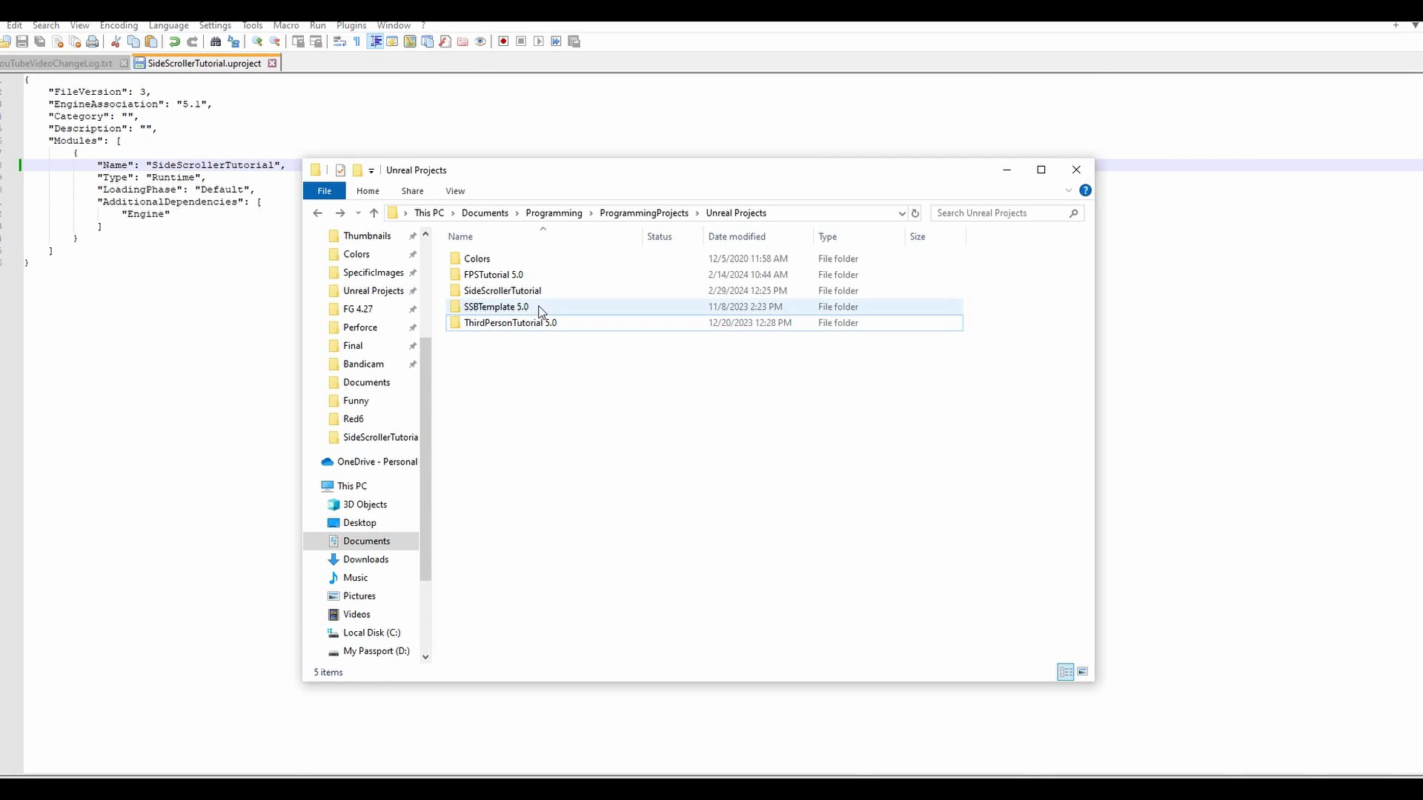
{"action": "double_click", "coordinate": [517, 291]}
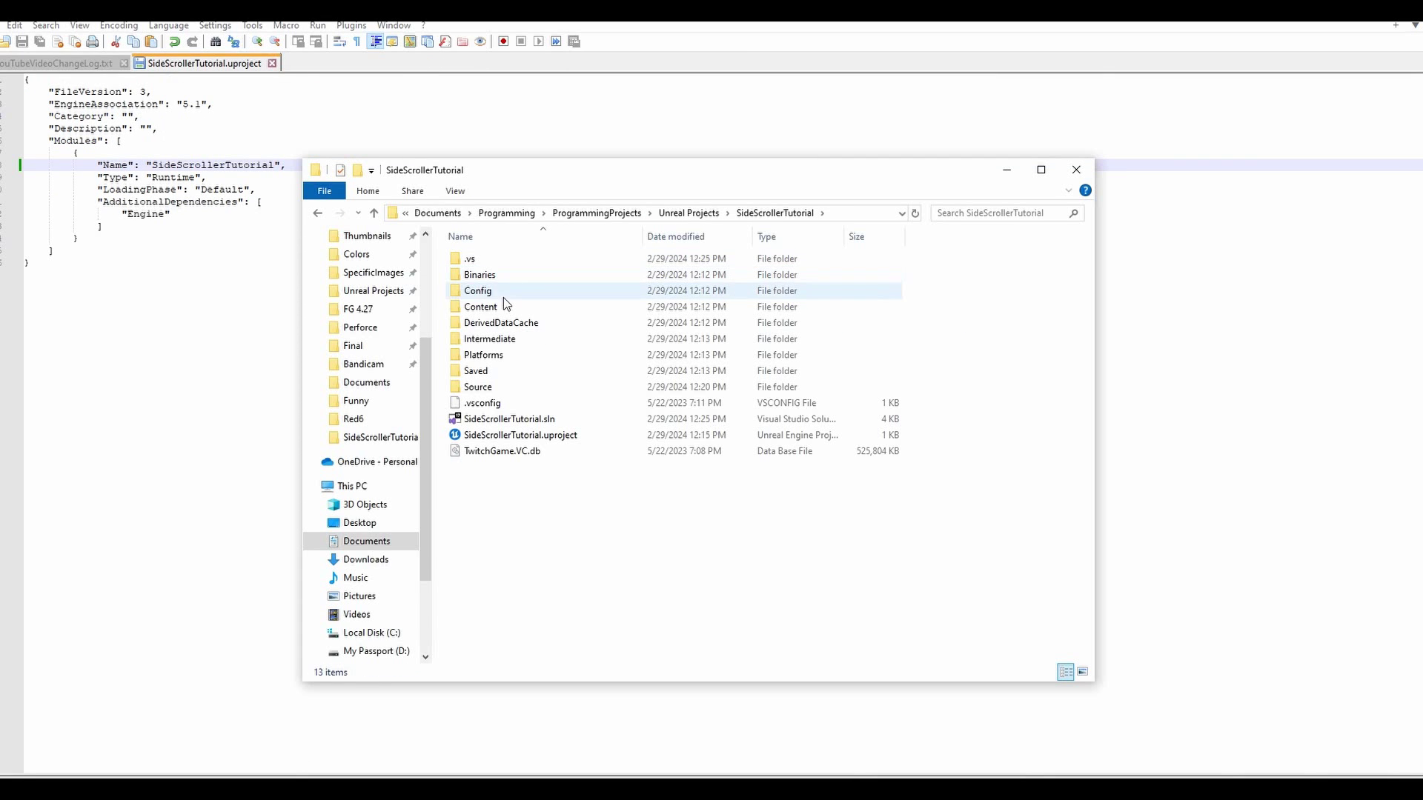
{"action": "double_click", "coordinate": [517, 291]}
{"action": "left_click", "coordinate": [563, 309]}
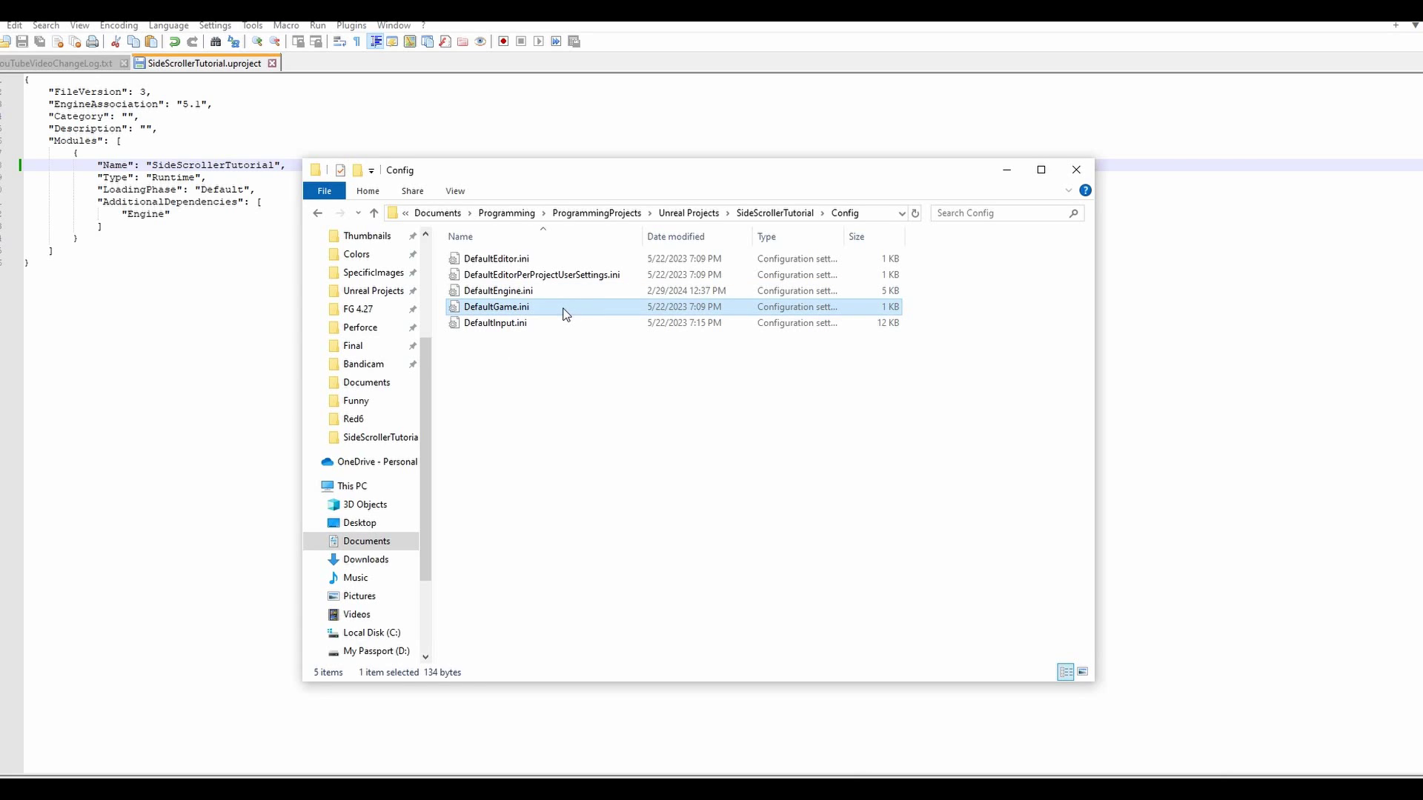
{"action": "right_click", "coordinate": [564, 308]}
{"action": "left_click", "coordinate": [652, 384]}
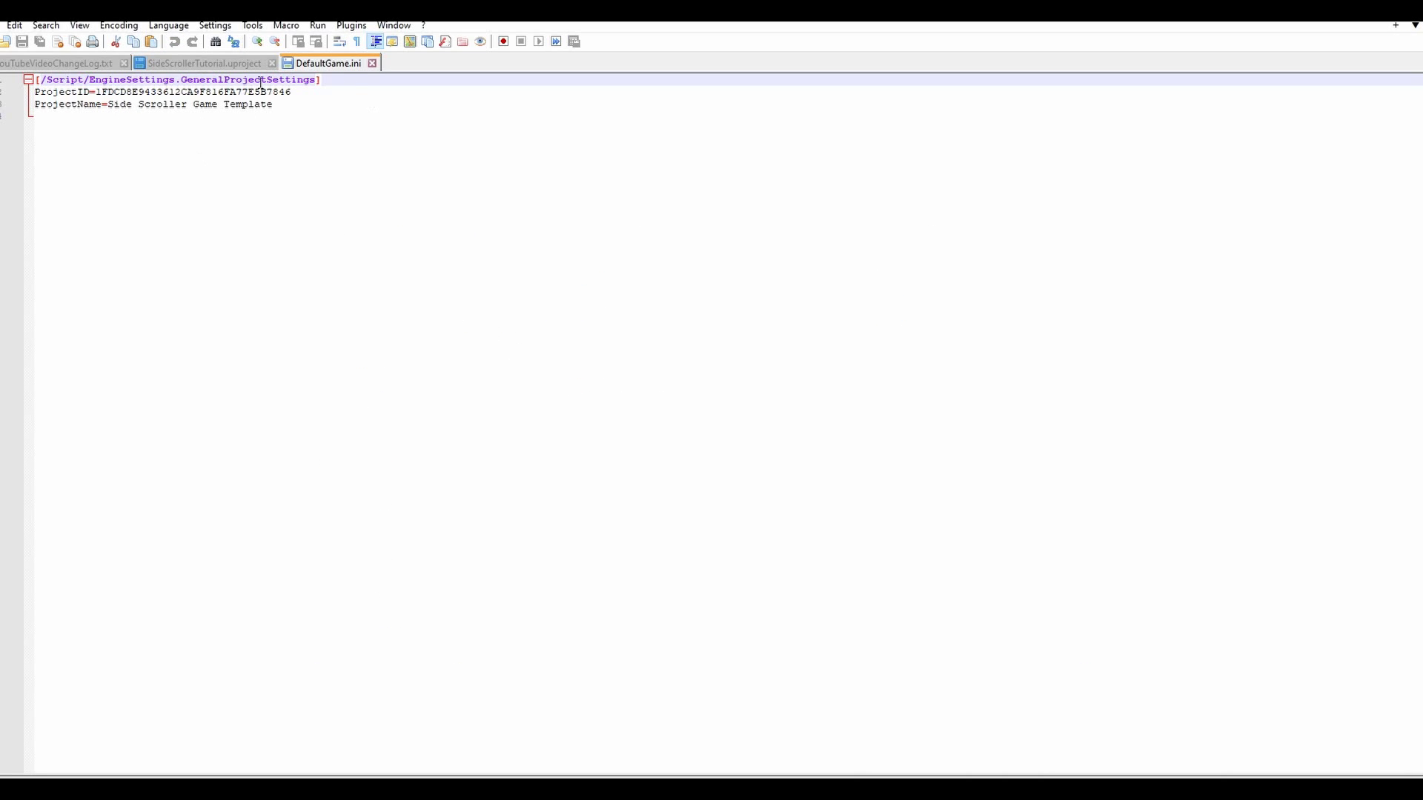
{"action": "left_click", "coordinate": [373, 64]}
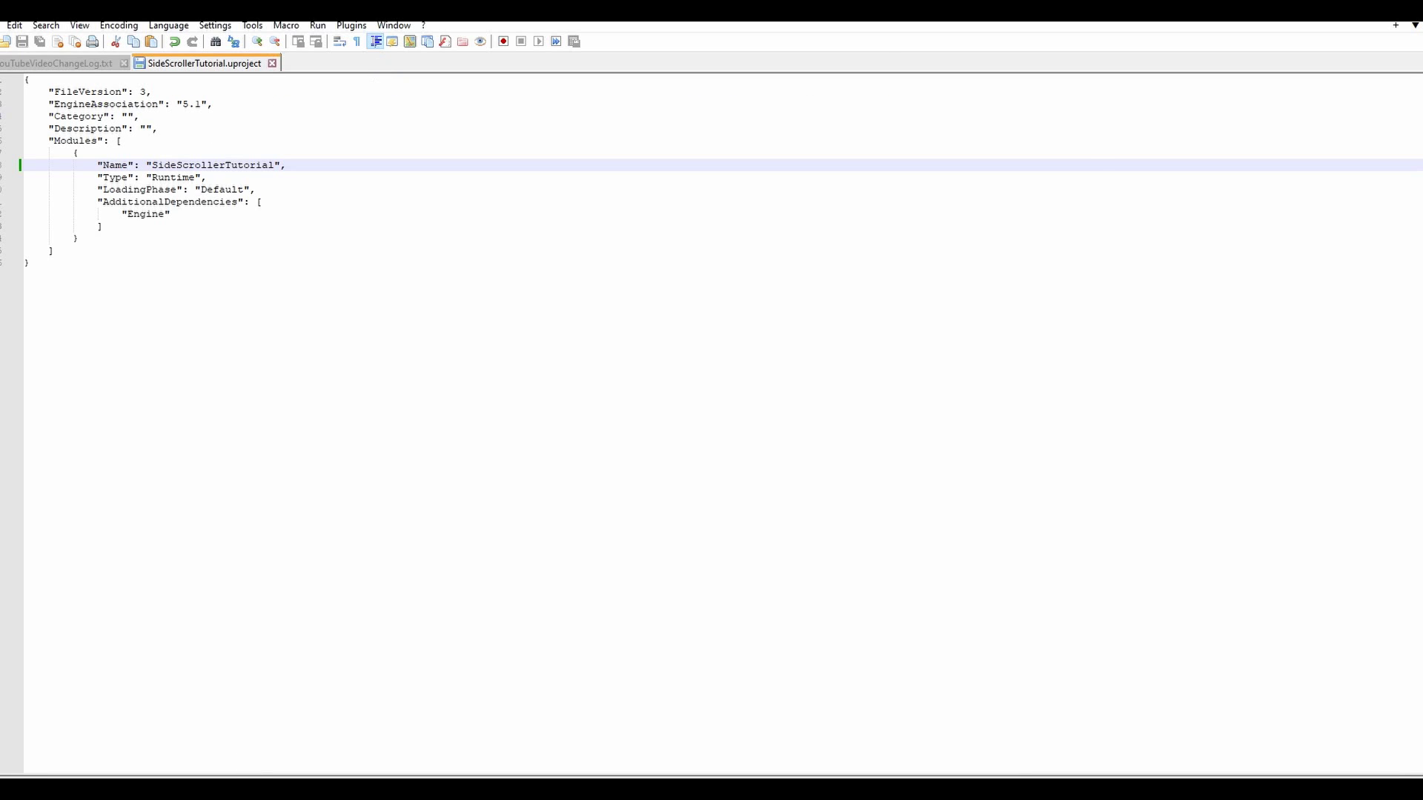
Step: Review DefaultInput.ini in Notepad++ for old names and close it
{"action": "key", "text": "alt+Tab"}
{"action": "right_click", "coordinate": [550, 323]}
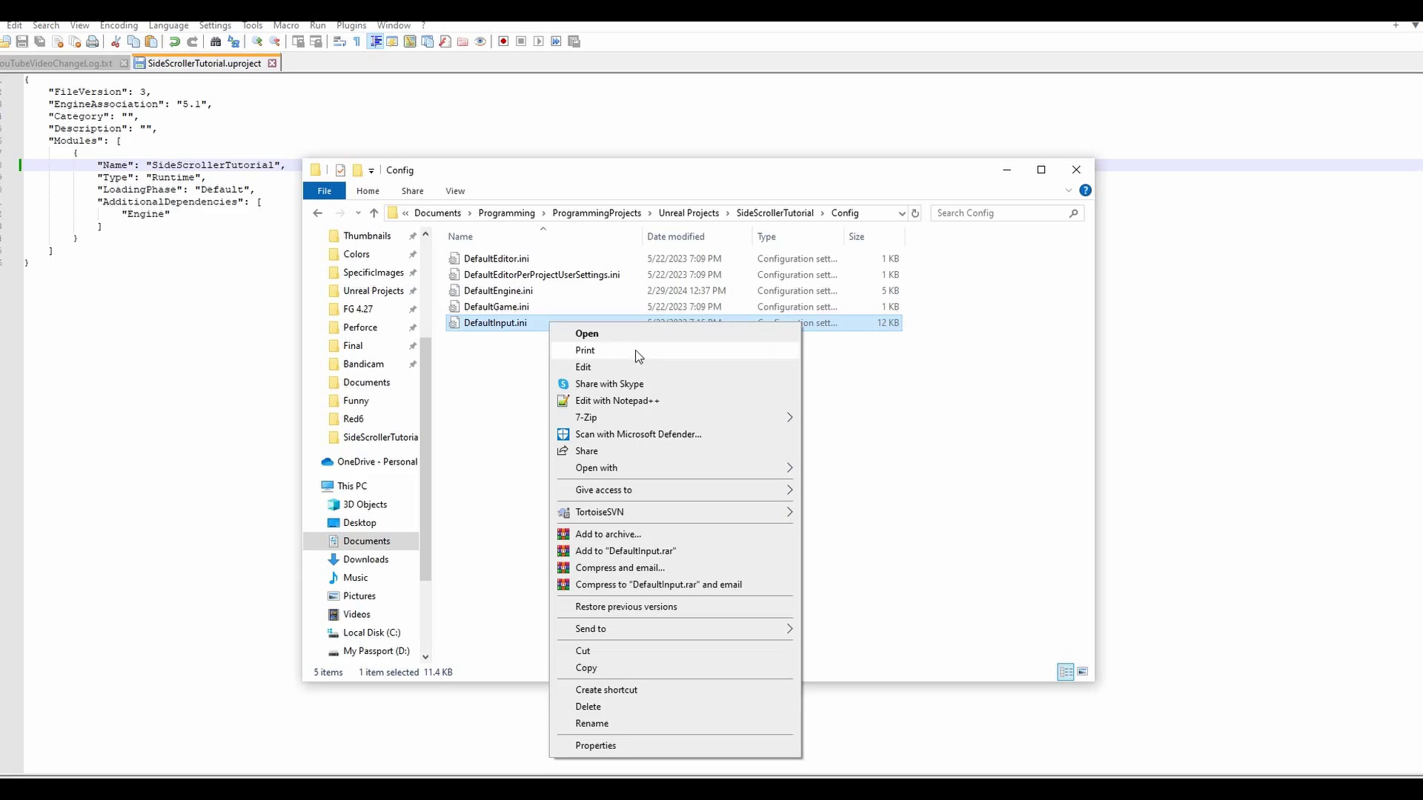
{"action": "left_click", "coordinate": [635, 401]}
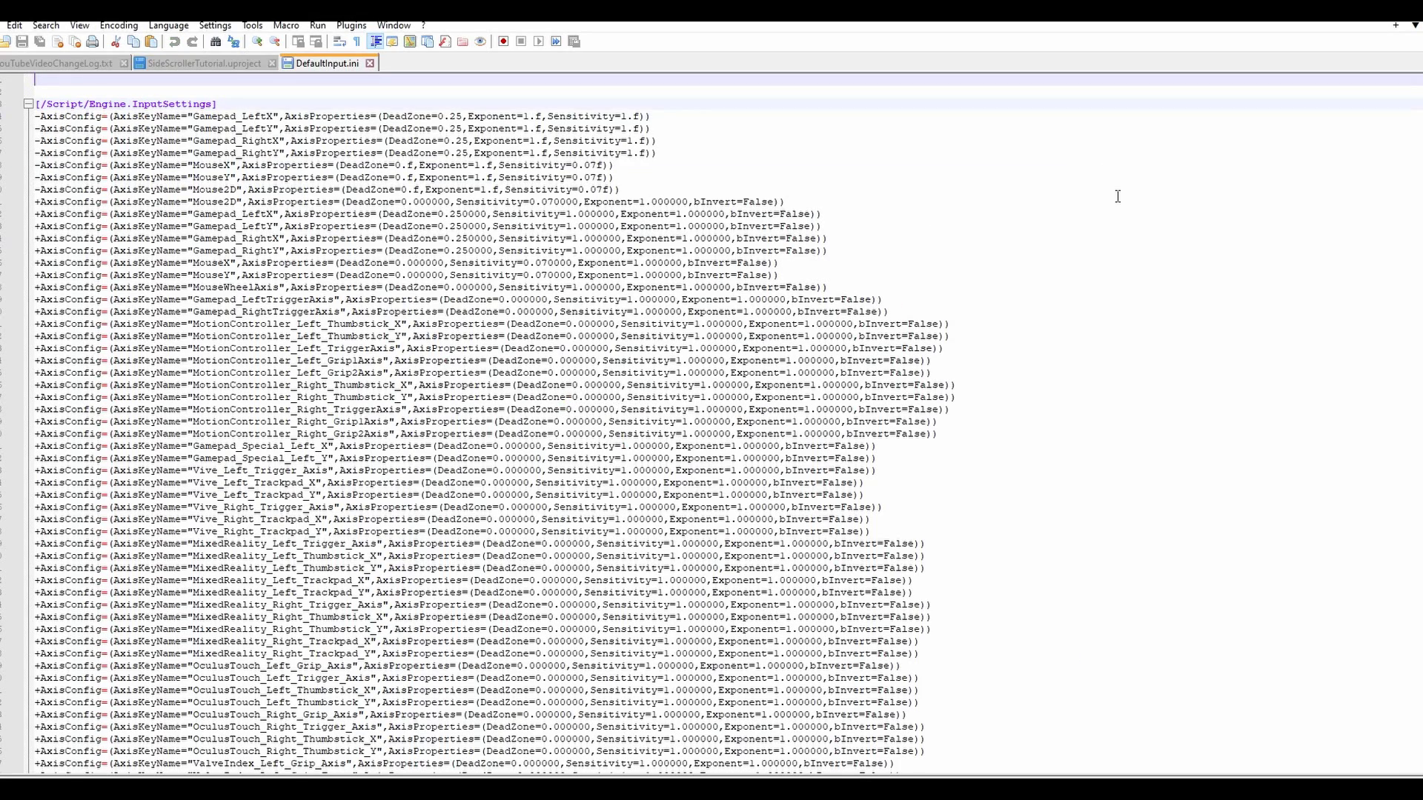
{"action": "scroll", "coordinate": [1163, 261], "scroll_direction": "down", "scroll_amount": 18}
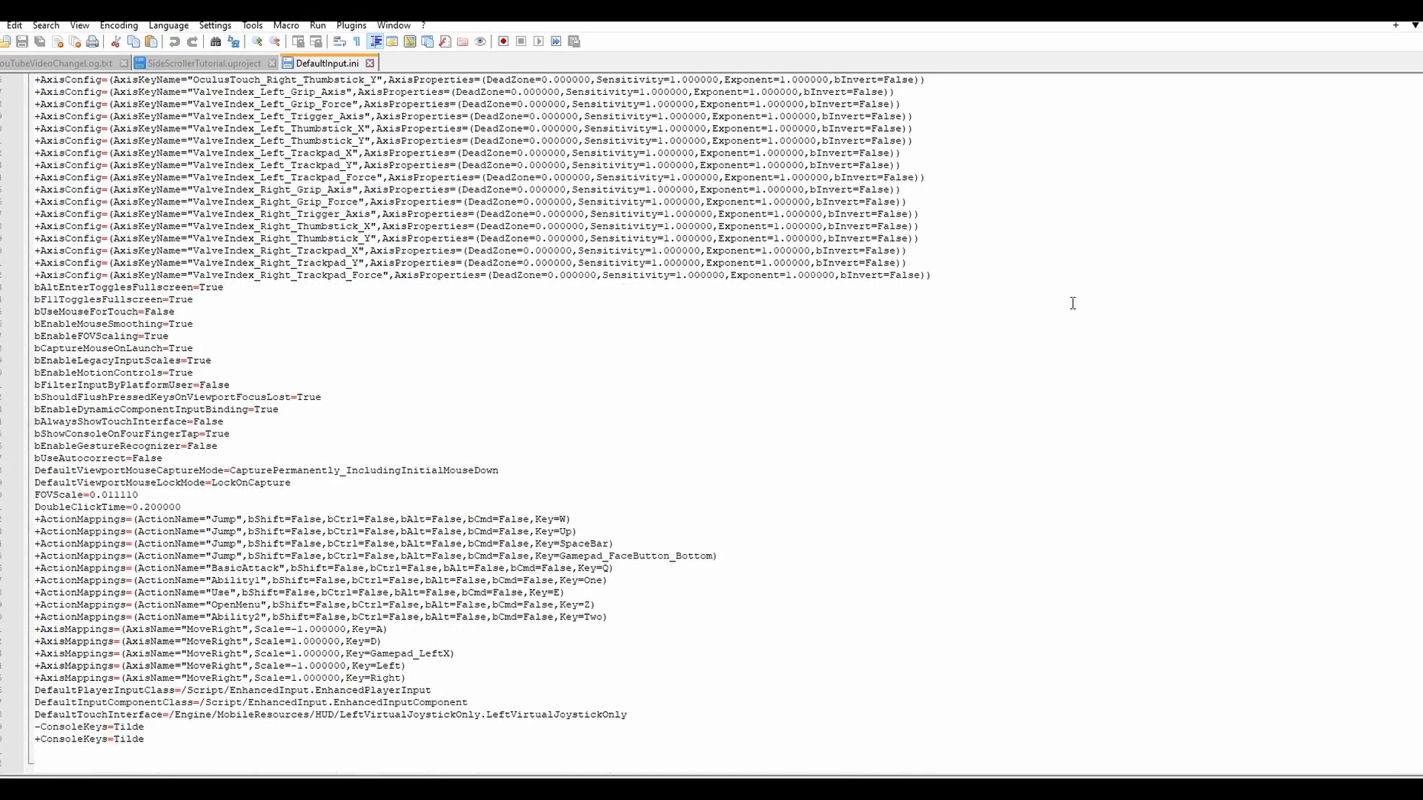
{"action": "scroll", "coordinate": [577, 232], "scroll_direction": "up", "scroll_amount": 4}
{"action": "scroll", "coordinate": [578, 234], "scroll_direction": "up", "scroll_amount": 15}
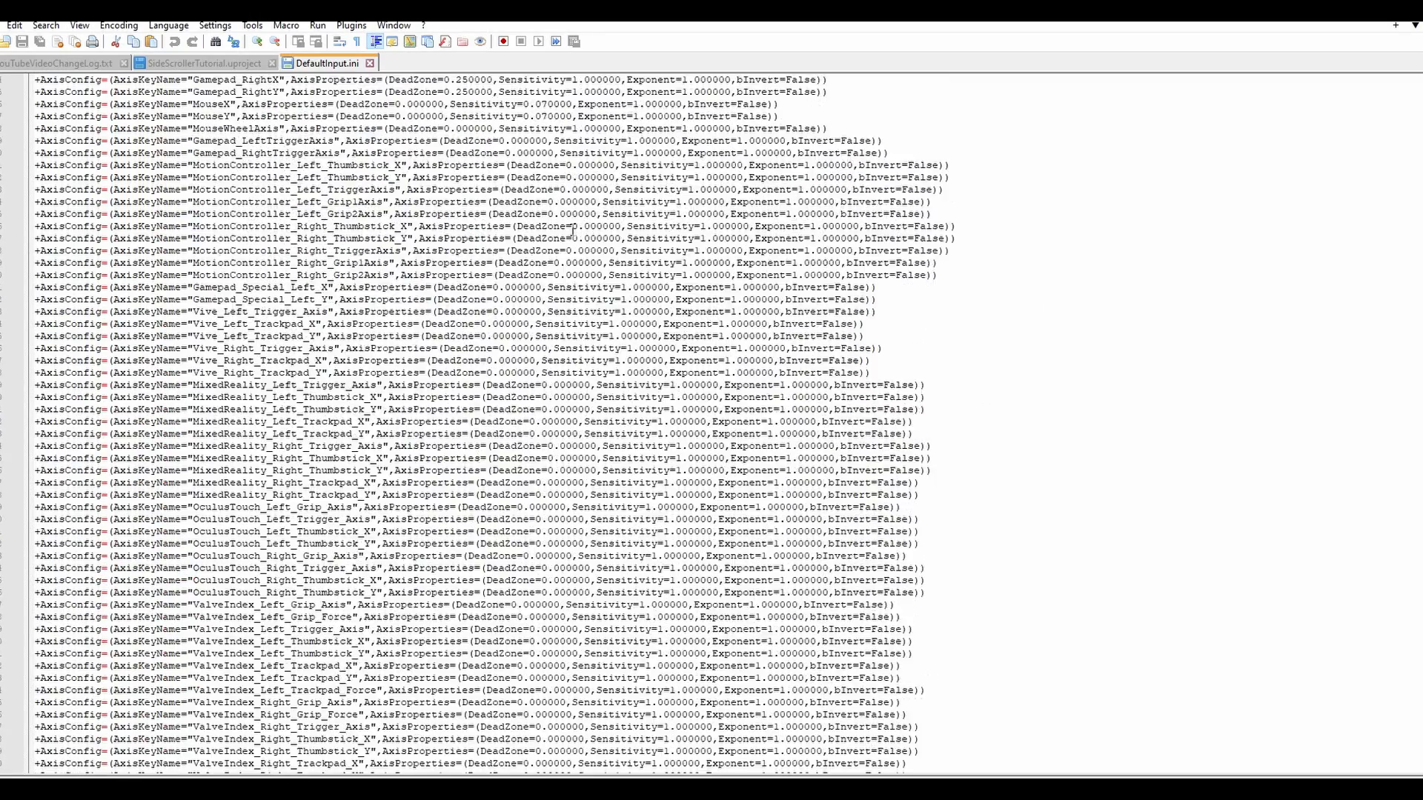
{"action": "left_click", "coordinate": [372, 63]}
Step: Return File Explorer to the SideScrollerTutorial folder, minimize it, and switch to Visual Studio
{"action": "key", "text": "alt+Tab"}
{"action": "left_click", "coordinate": [624, 447]}
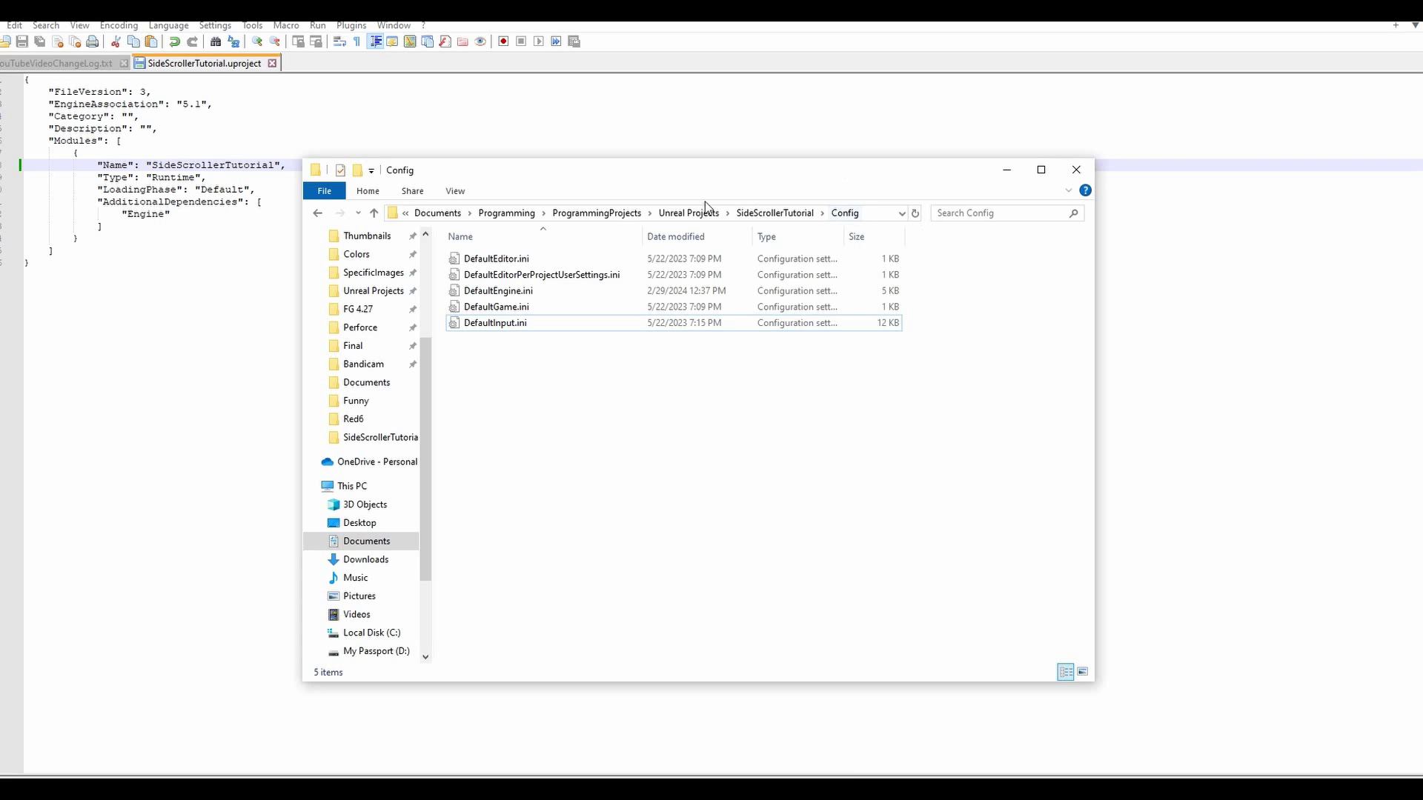
{"action": "left_click", "coordinate": [793, 216]}
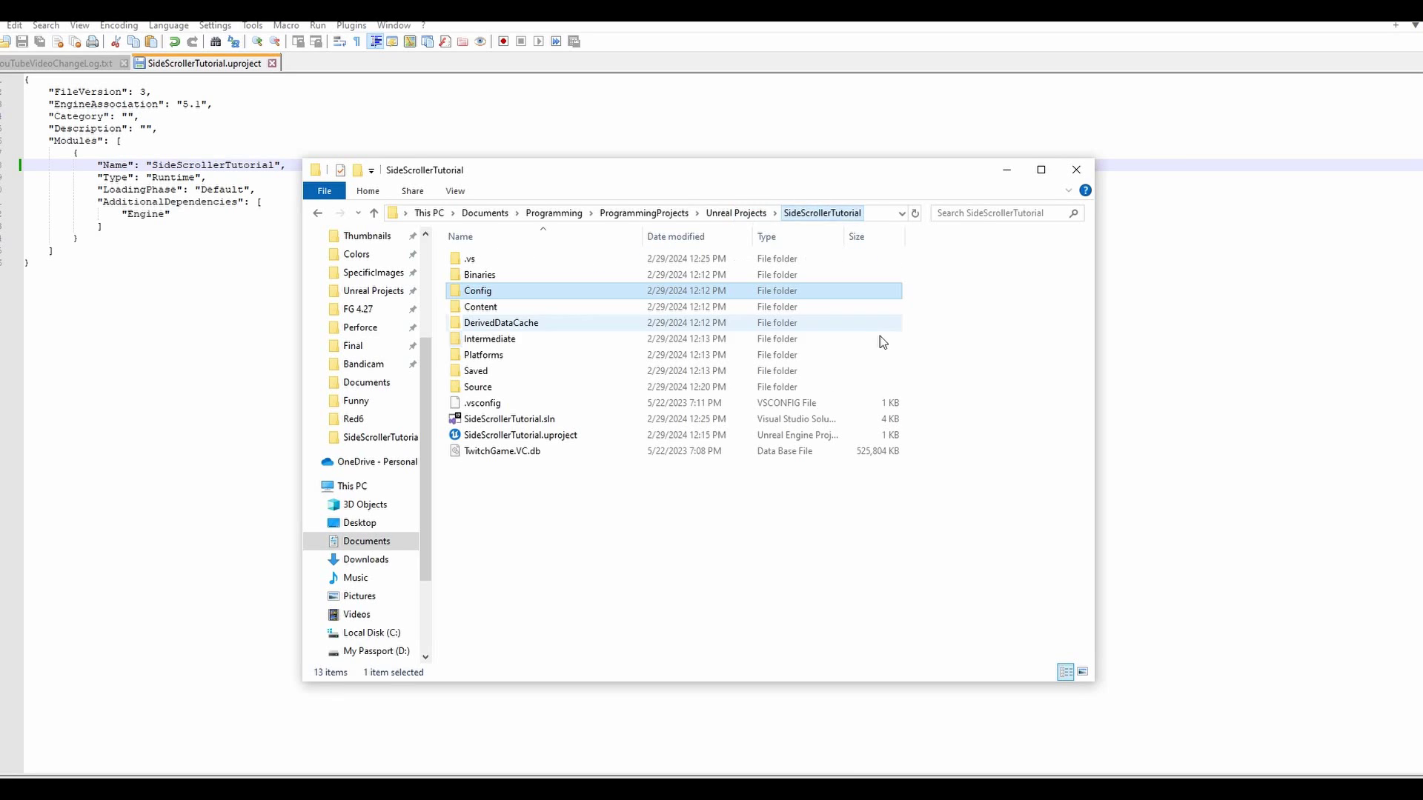
{"action": "left_click", "coordinate": [1007, 170]}
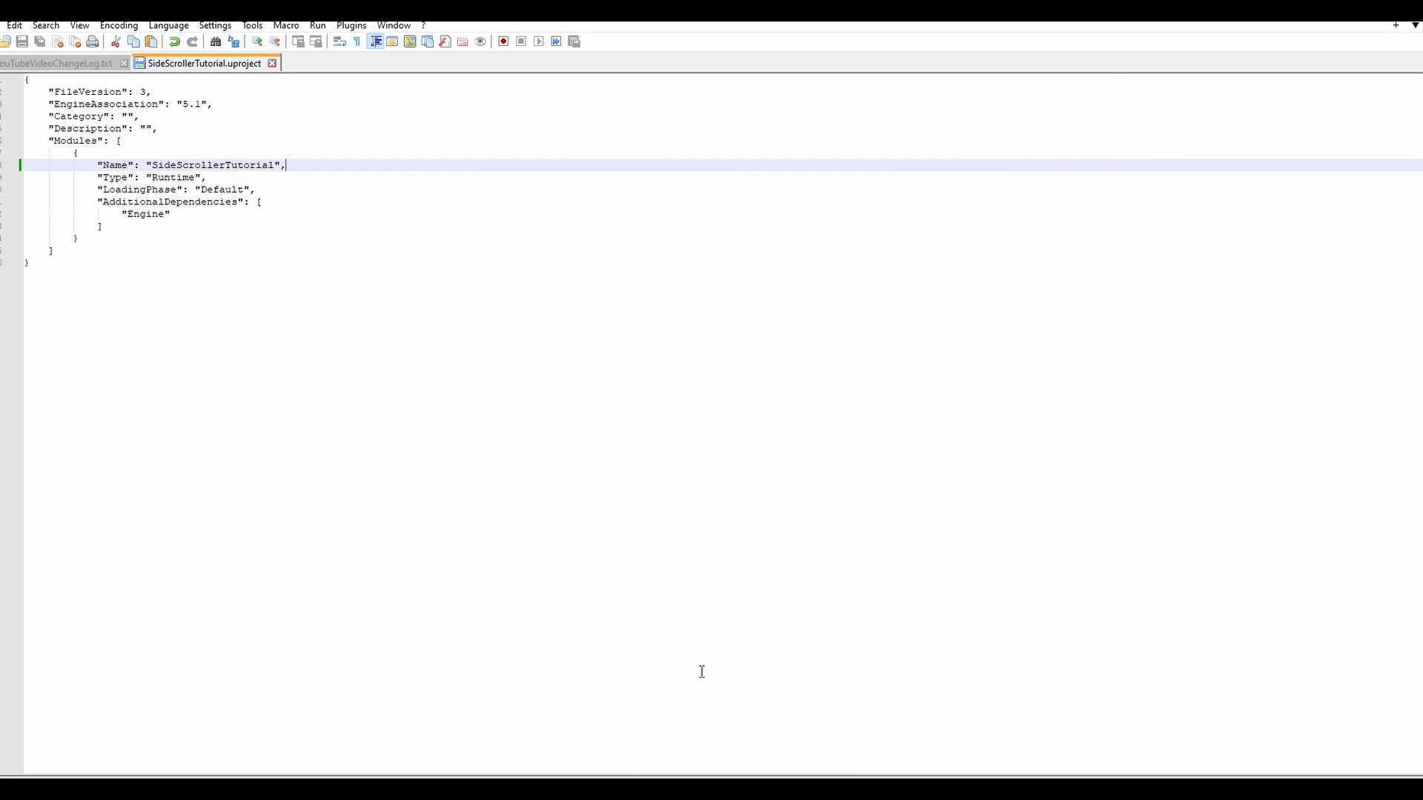
{"action": "key", "text": "alt+Tab"}
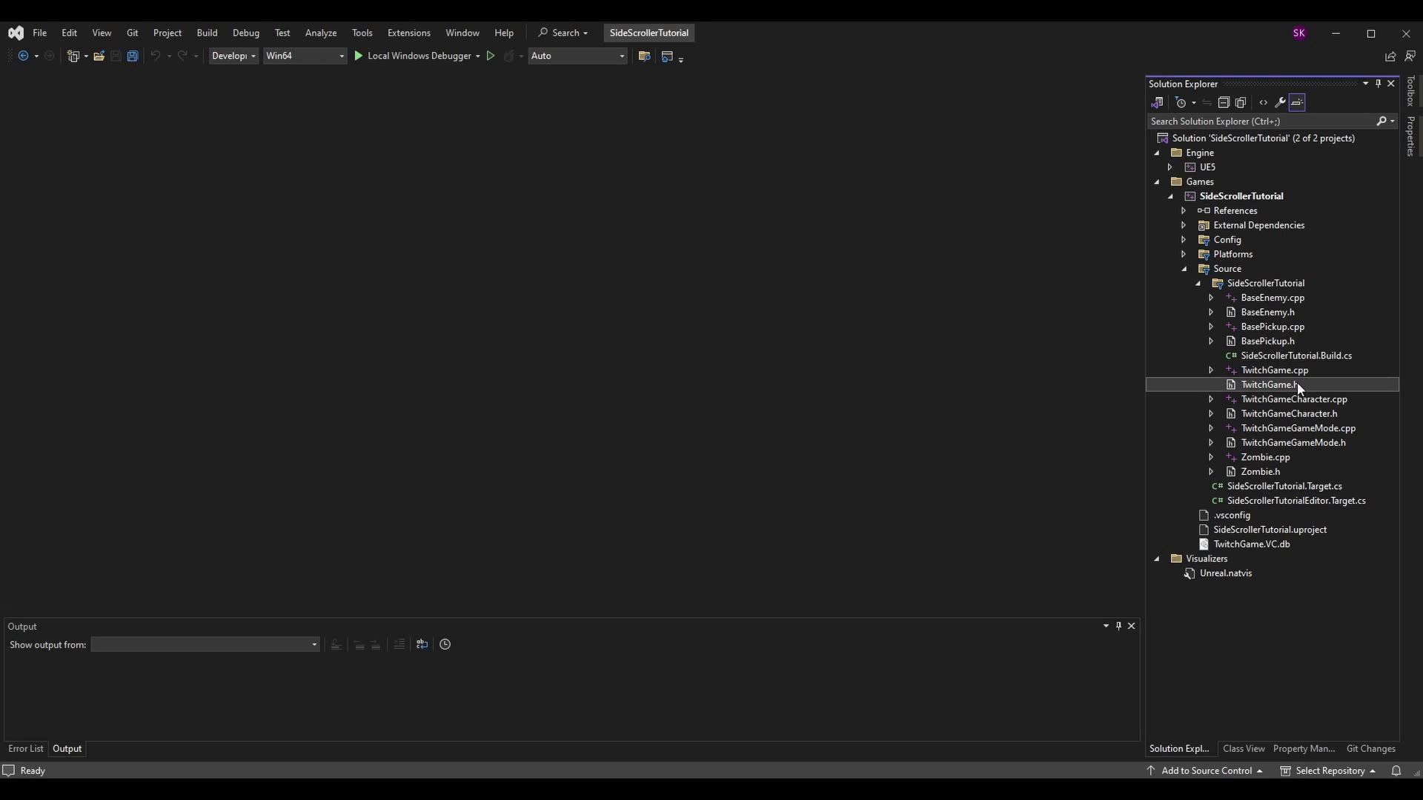
Step: Open BaseEnemy.h and select the TWITCHGAME_API macro on line 19
{"action": "double_click", "coordinate": [1282, 314]}
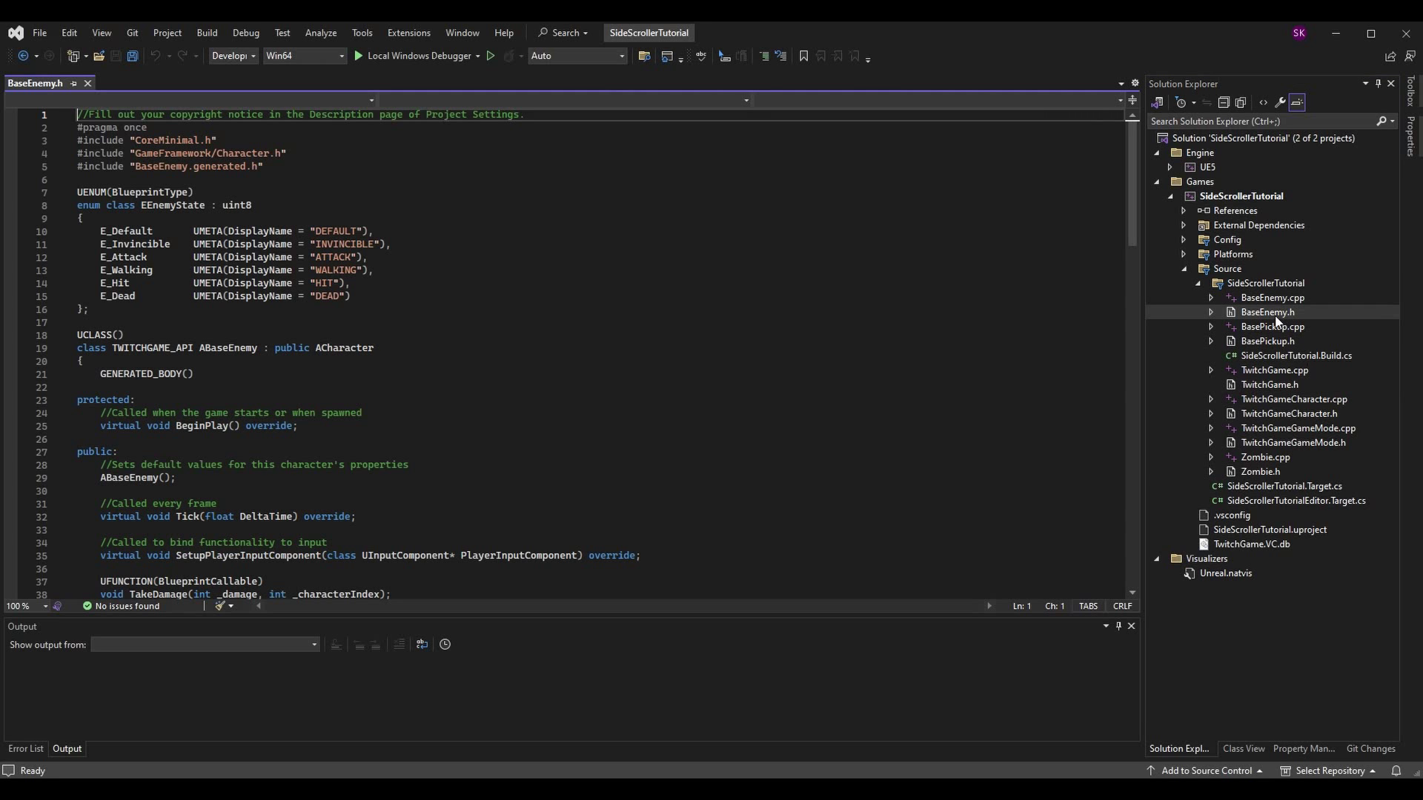
{"action": "left_click_drag", "start_coordinate": [112, 349], "coordinate": [196, 349]}
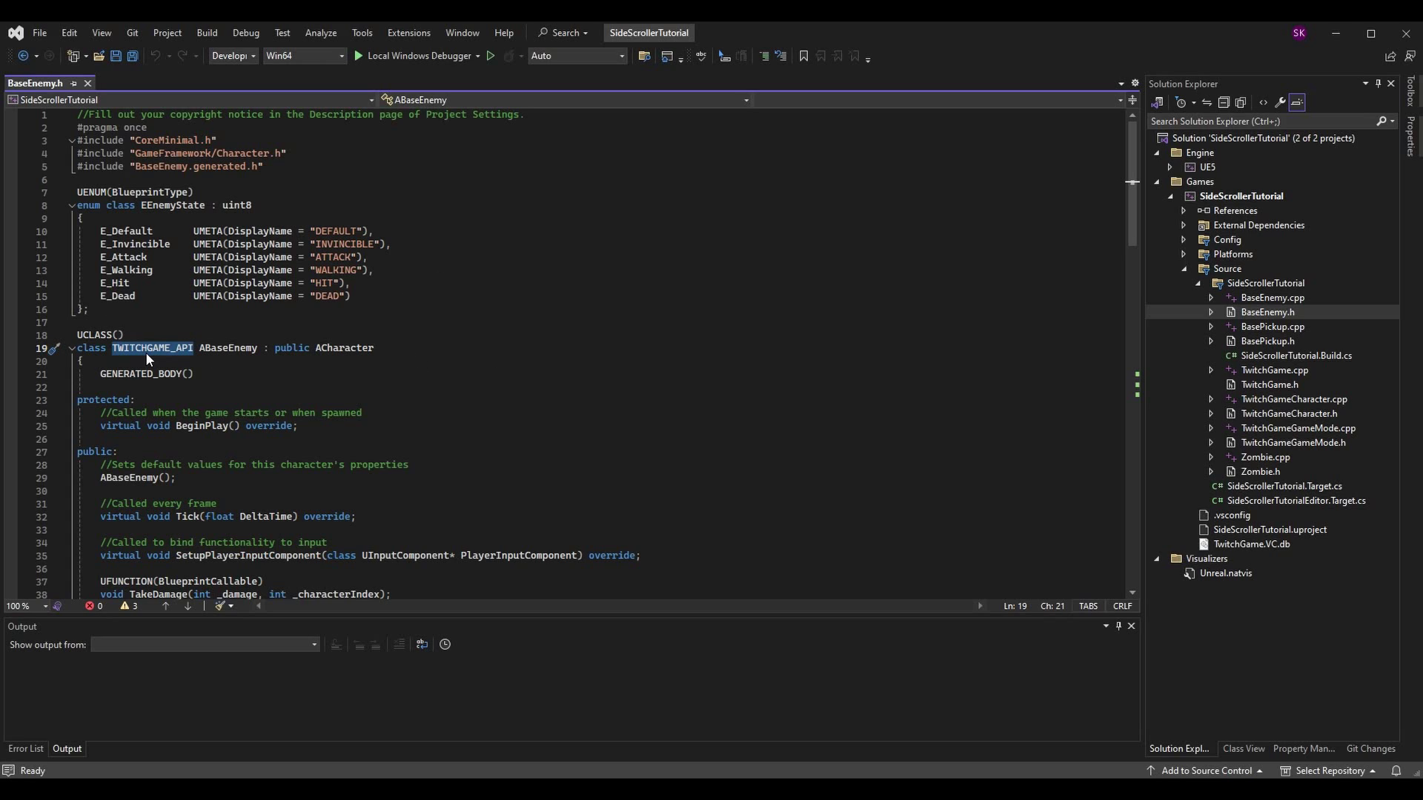
{"action": "left_click", "coordinate": [412, 349]}
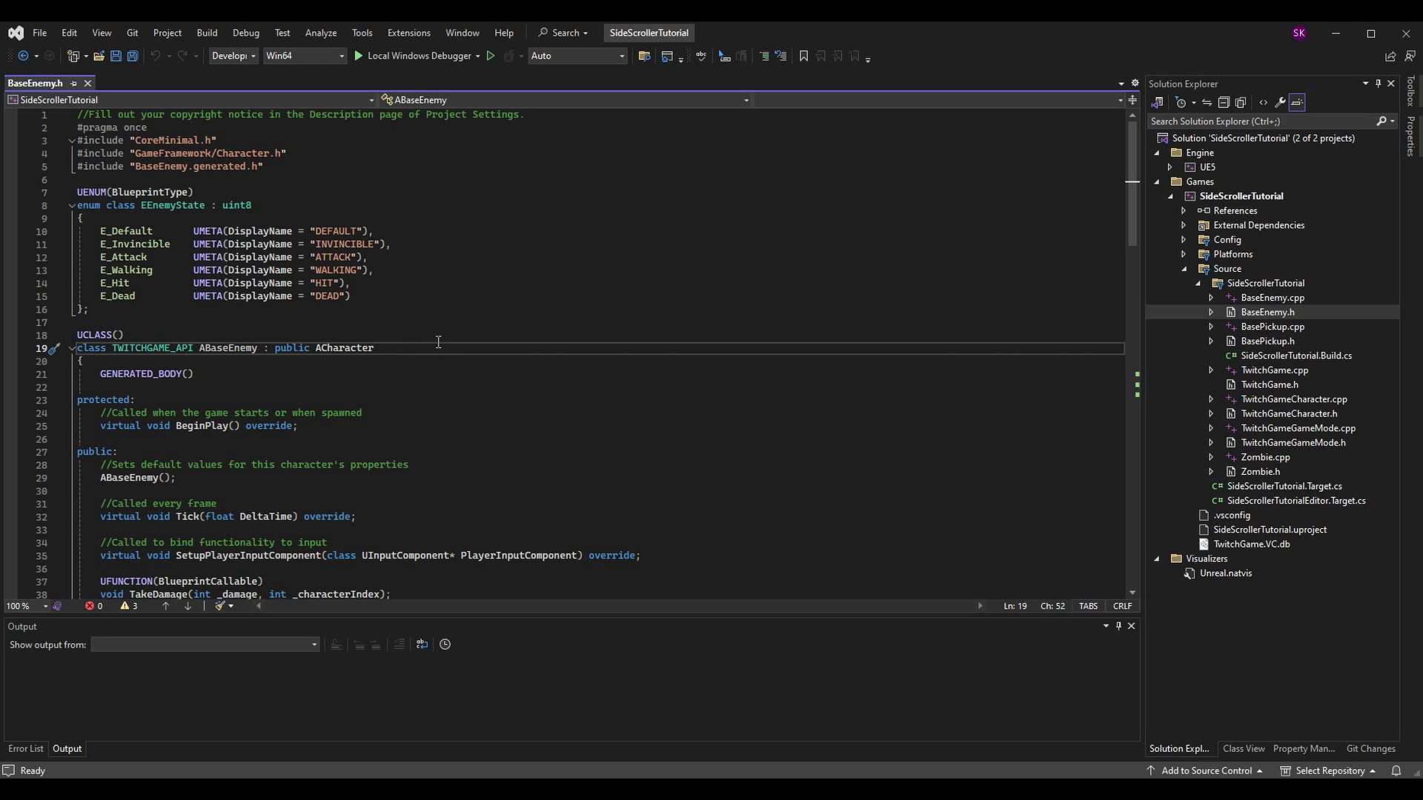
{"action": "double_click", "coordinate": [172, 349]}
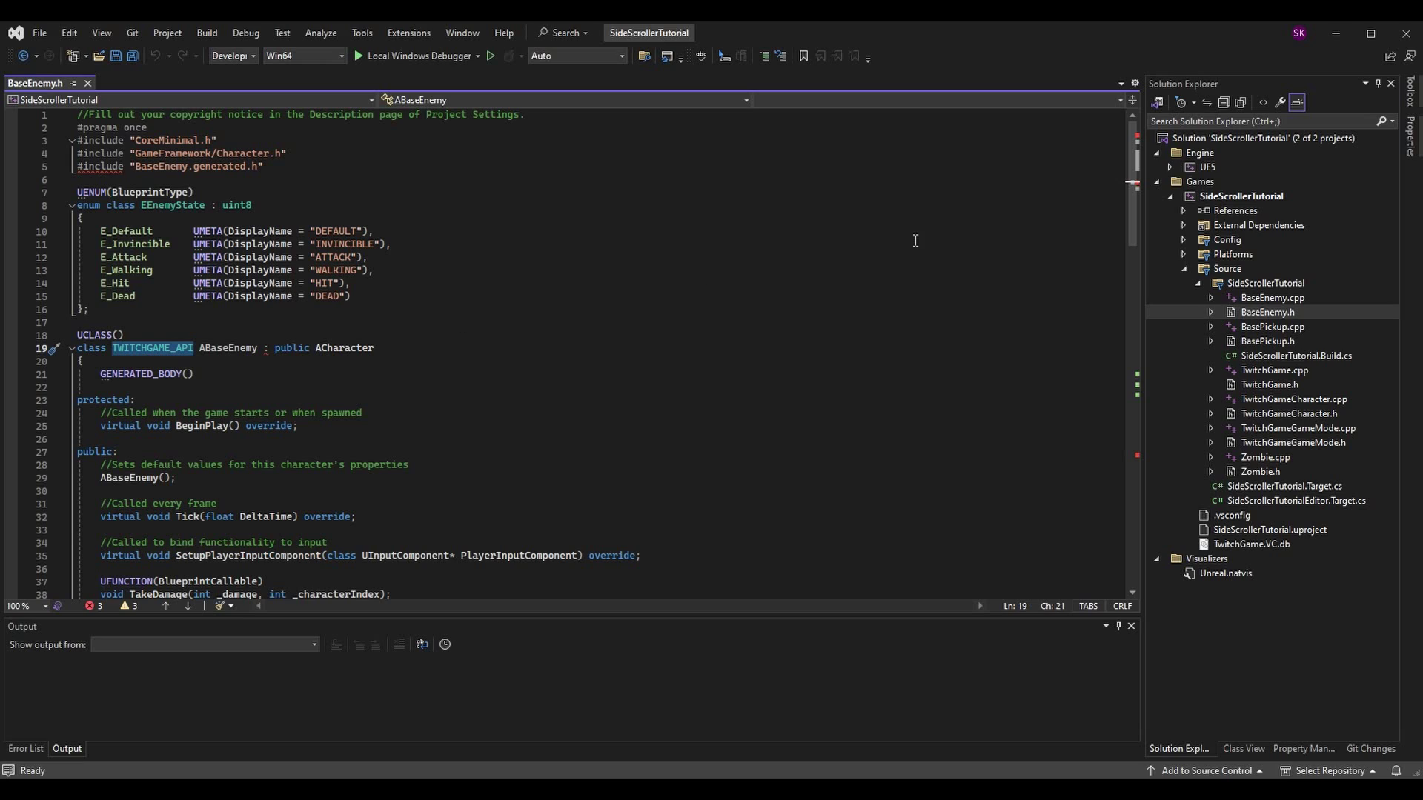
Step: Set up a find-and-replace of TWITCHGAME_API with SIDESCROLLERTUTORIAL_API scoped to the entire solution
{"action": "key", "text": "ctrl+f"}
{"action": "left_click", "coordinate": [921, 120]}
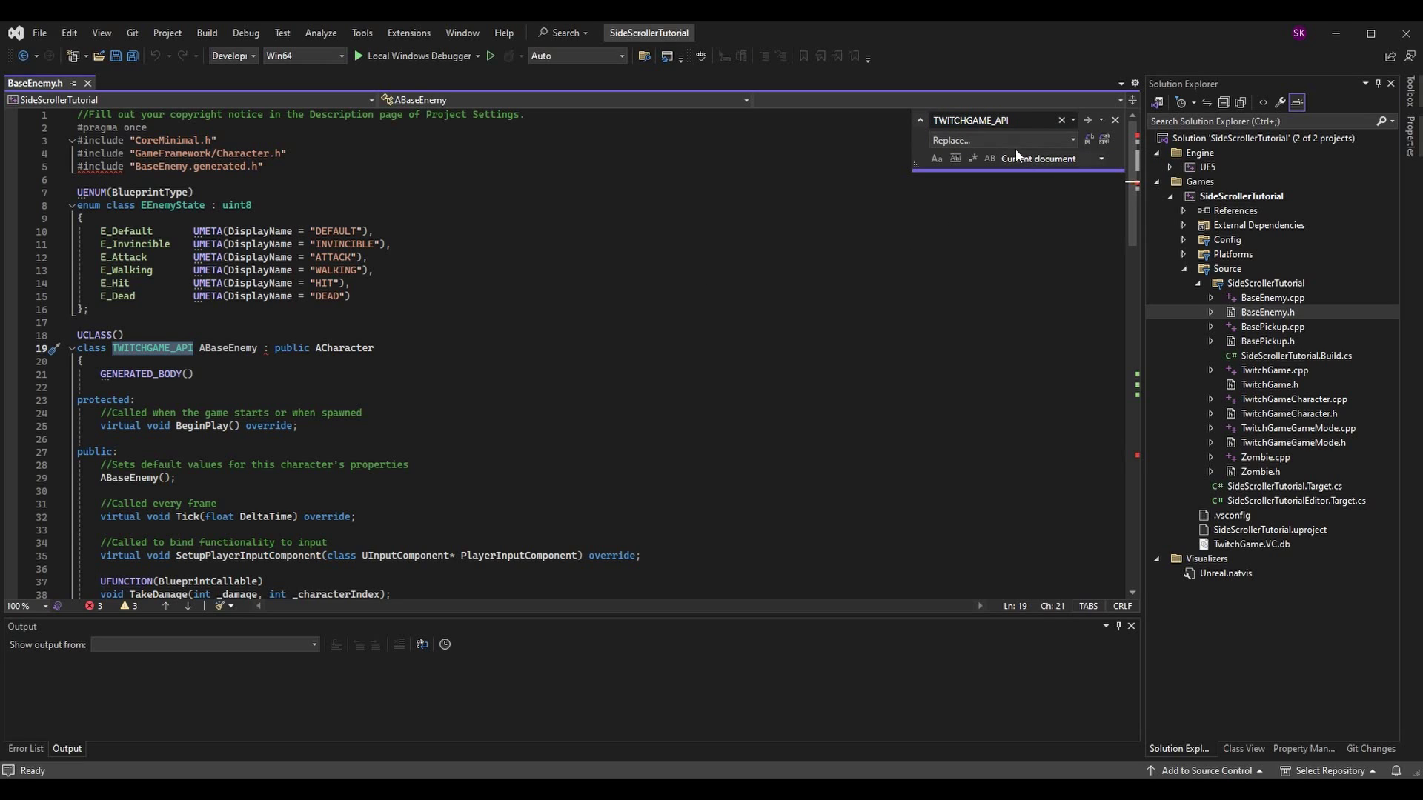
{"action": "type", "text": "SIDESCROLLERTUTORIAL_API"}
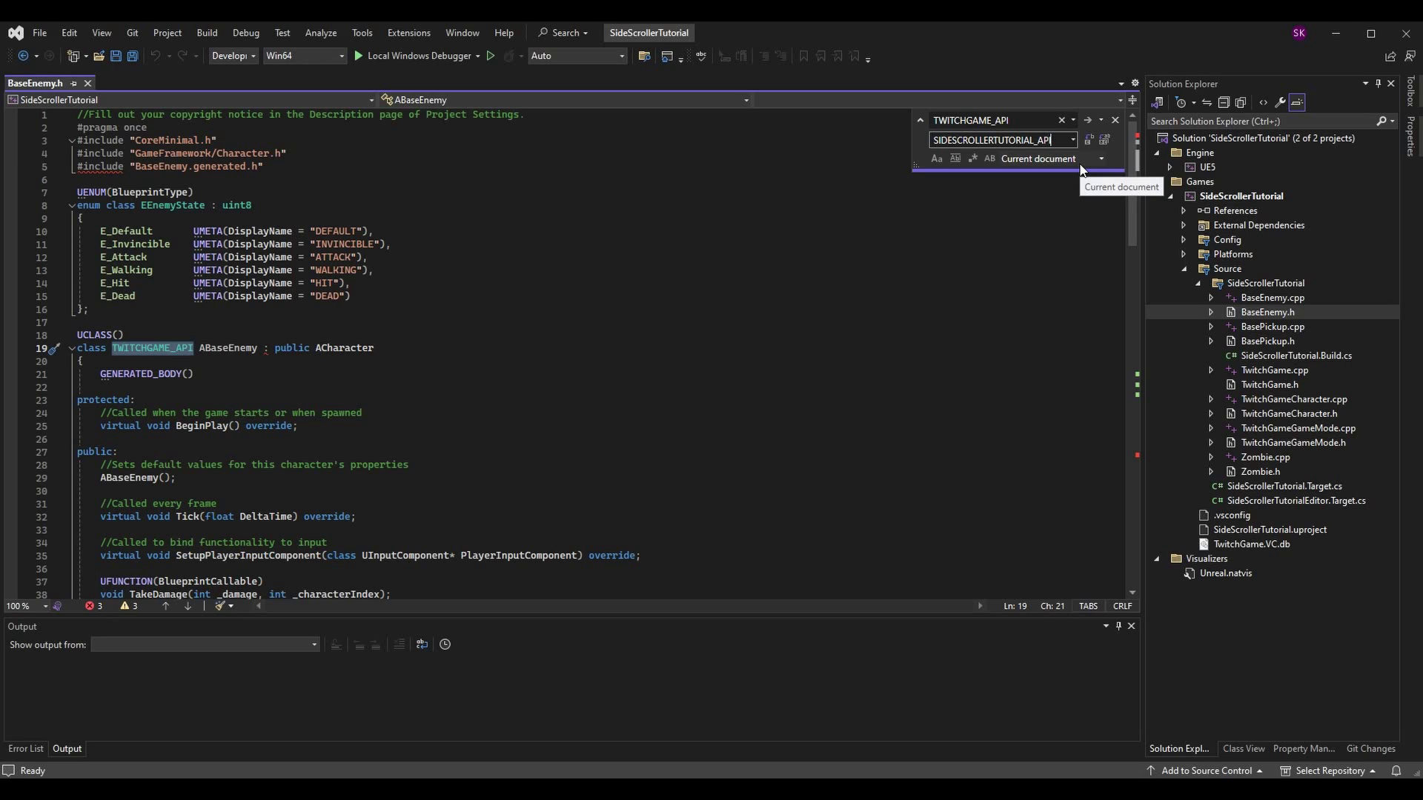
{"action": "left_click", "coordinate": [1080, 166]}
{"action": "left_click", "coordinate": [1038, 226]}
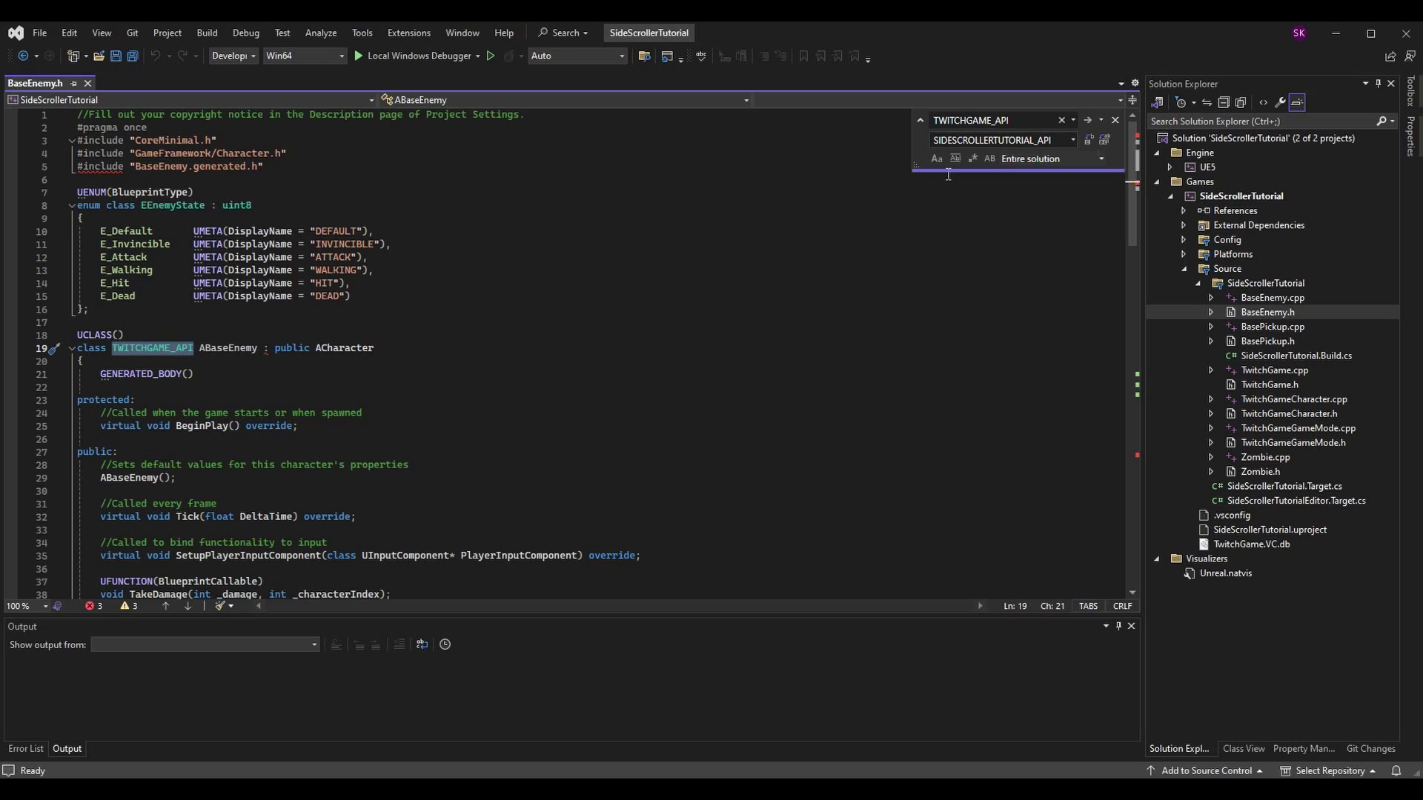
Step: Replace all TWITCHGAME_API occurrences in the solution and save the modified files
{"action": "left_click", "coordinate": [1104, 140]}
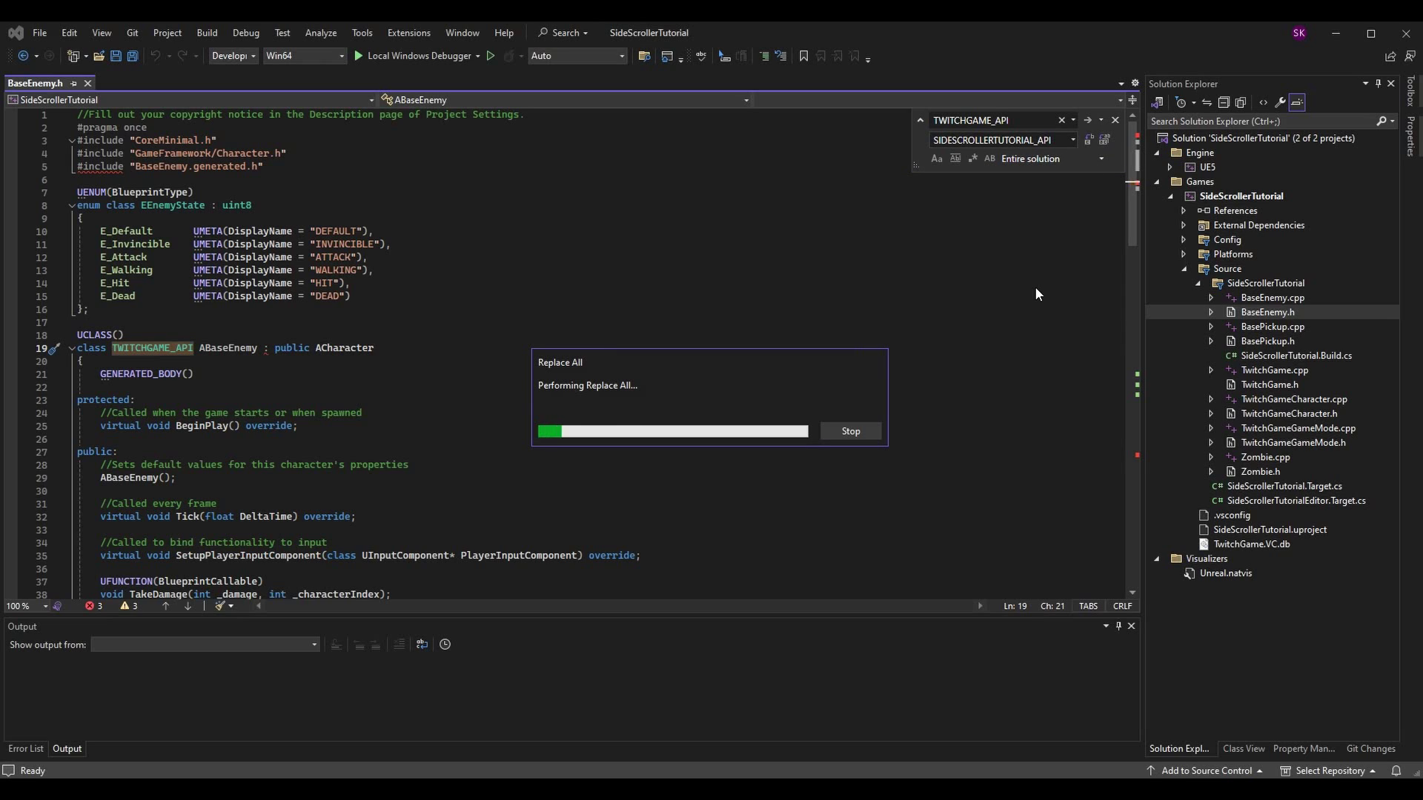
{"action": "left_click", "coordinate": [841, 455]}
{"action": "left_click", "coordinate": [1116, 120]}
{"action": "left_click", "coordinate": [526, 115]}
{"action": "key", "text": "ctrl+s"}
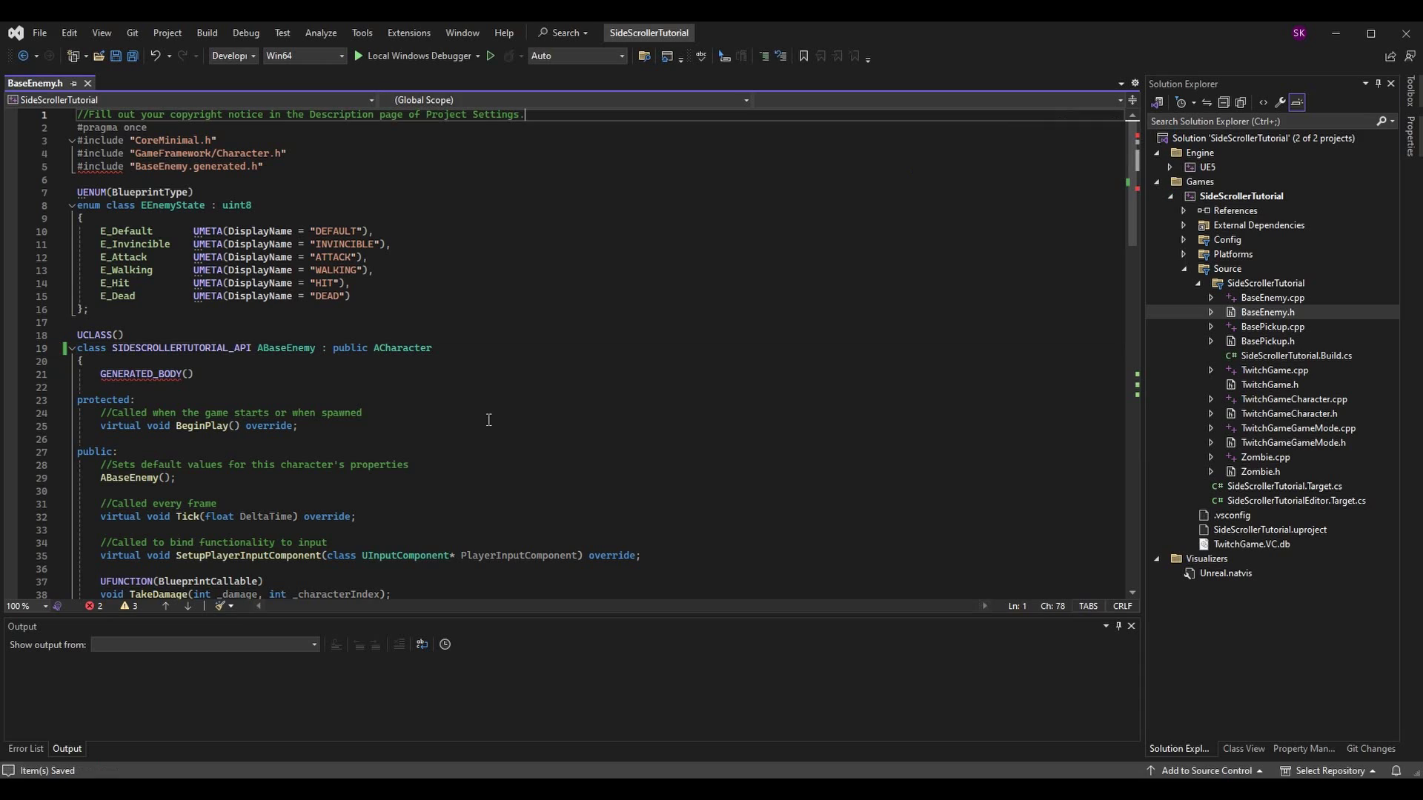
Step: Open BasePickup.h, TwitchGameCharacter.h and Zombie.h to confirm the SIDESCROLLERTUTORIAL_API macro
{"action": "double_click", "coordinate": [1310, 344]}
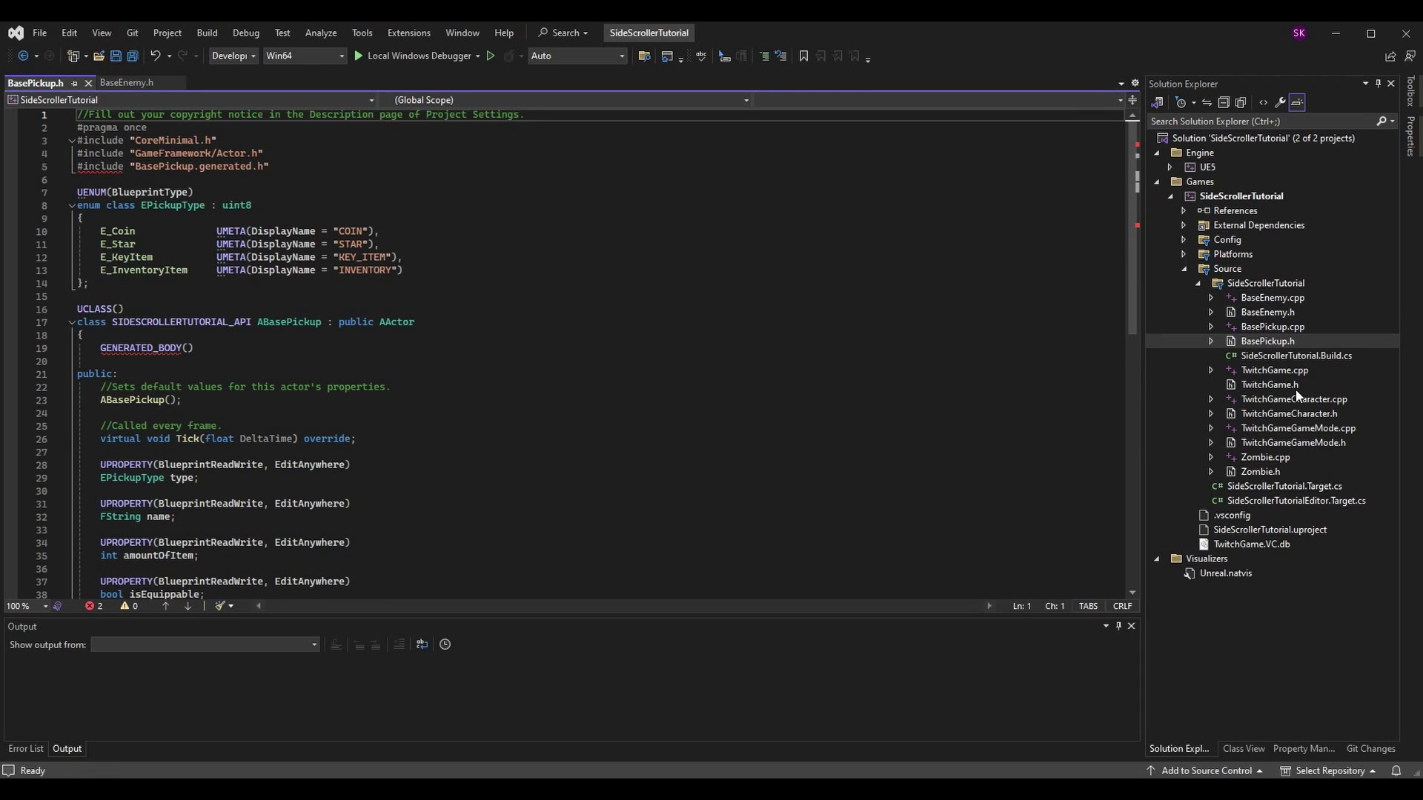
{"action": "double_click", "coordinate": [1317, 415]}
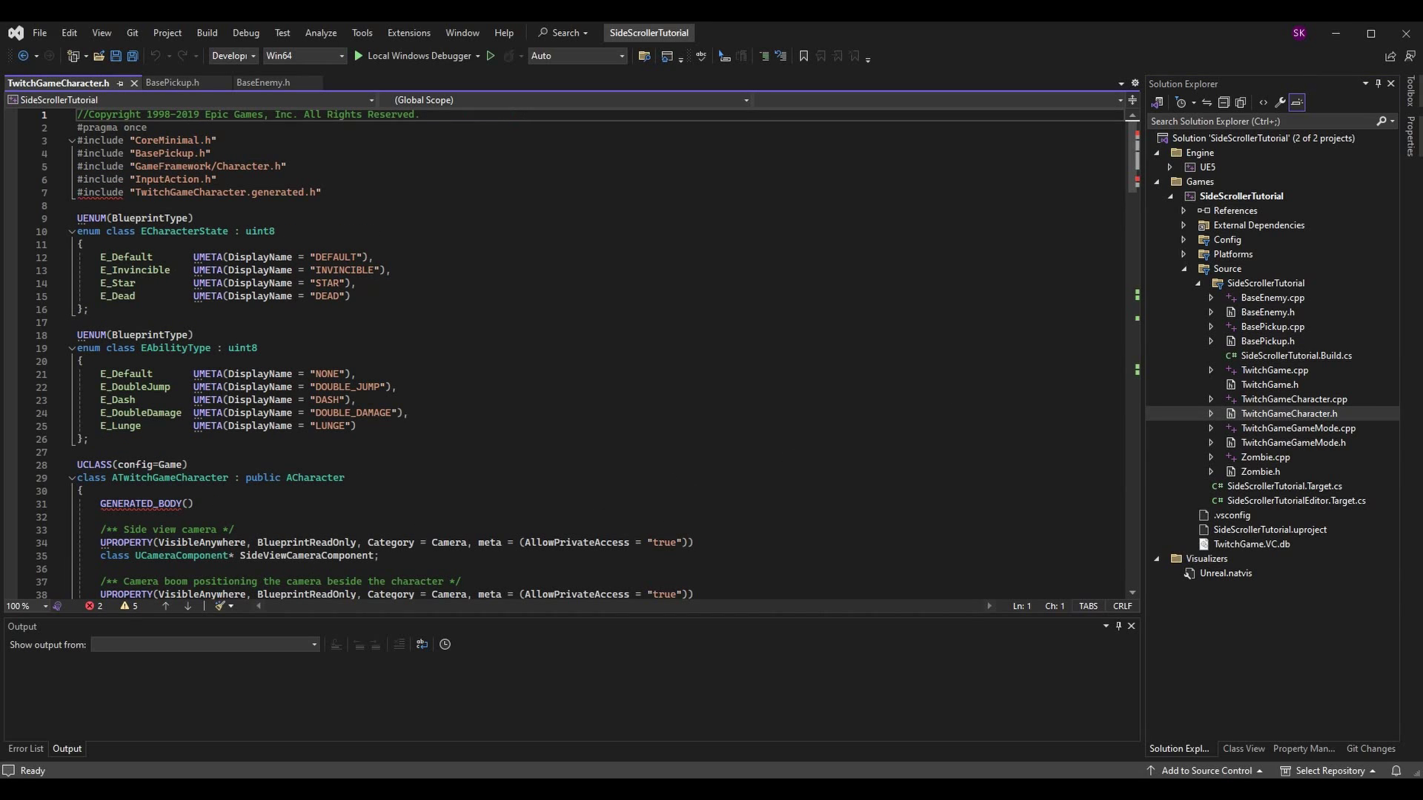
{"action": "double_click", "coordinate": [1269, 473]}
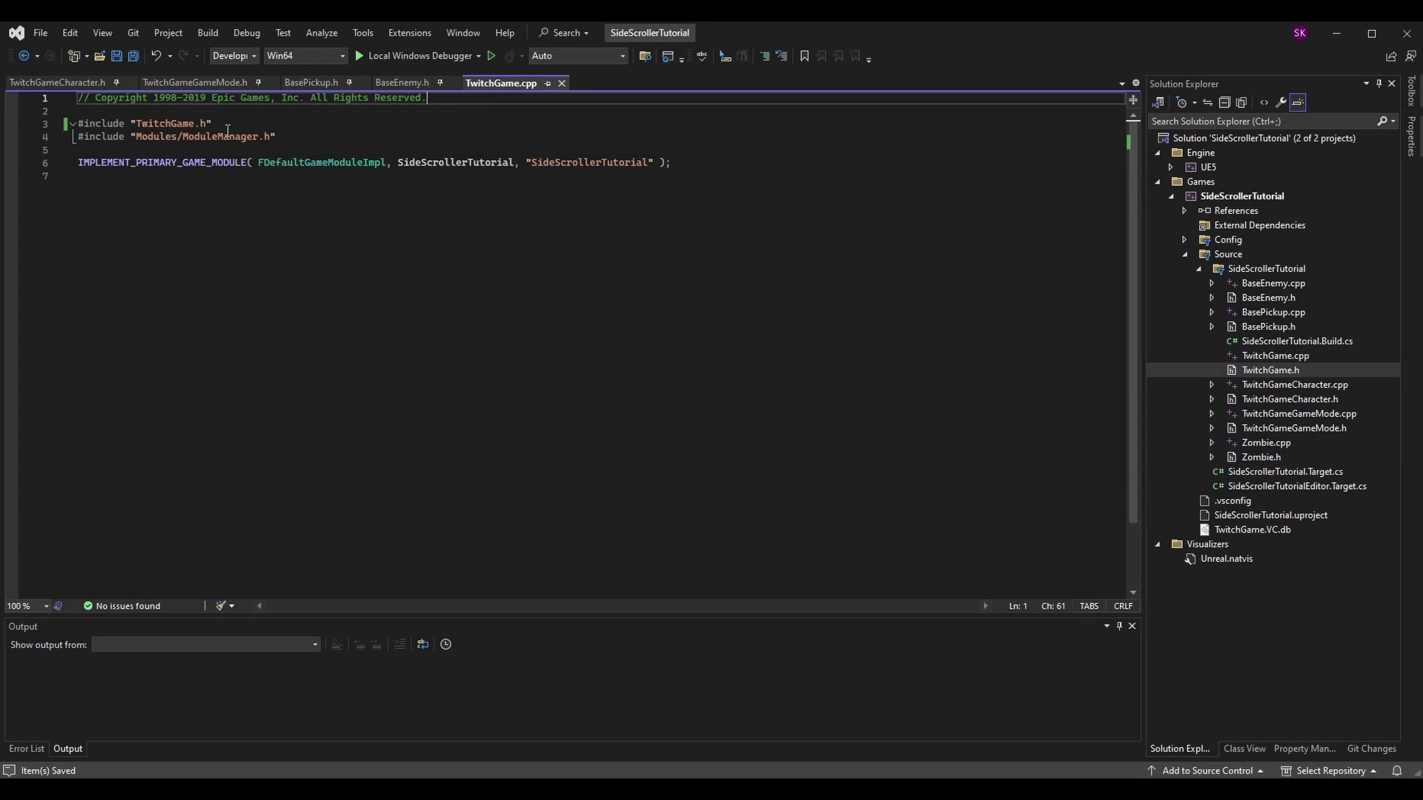
{"action": "left_click_drag", "start_coordinate": [214, 124], "coordinate": [63, 128]}
Step: Change the line 3 include from TwitchGame.h to SideScrollerTutorial.h and save the module source
{"action": "left_click", "coordinate": [258, 127]}
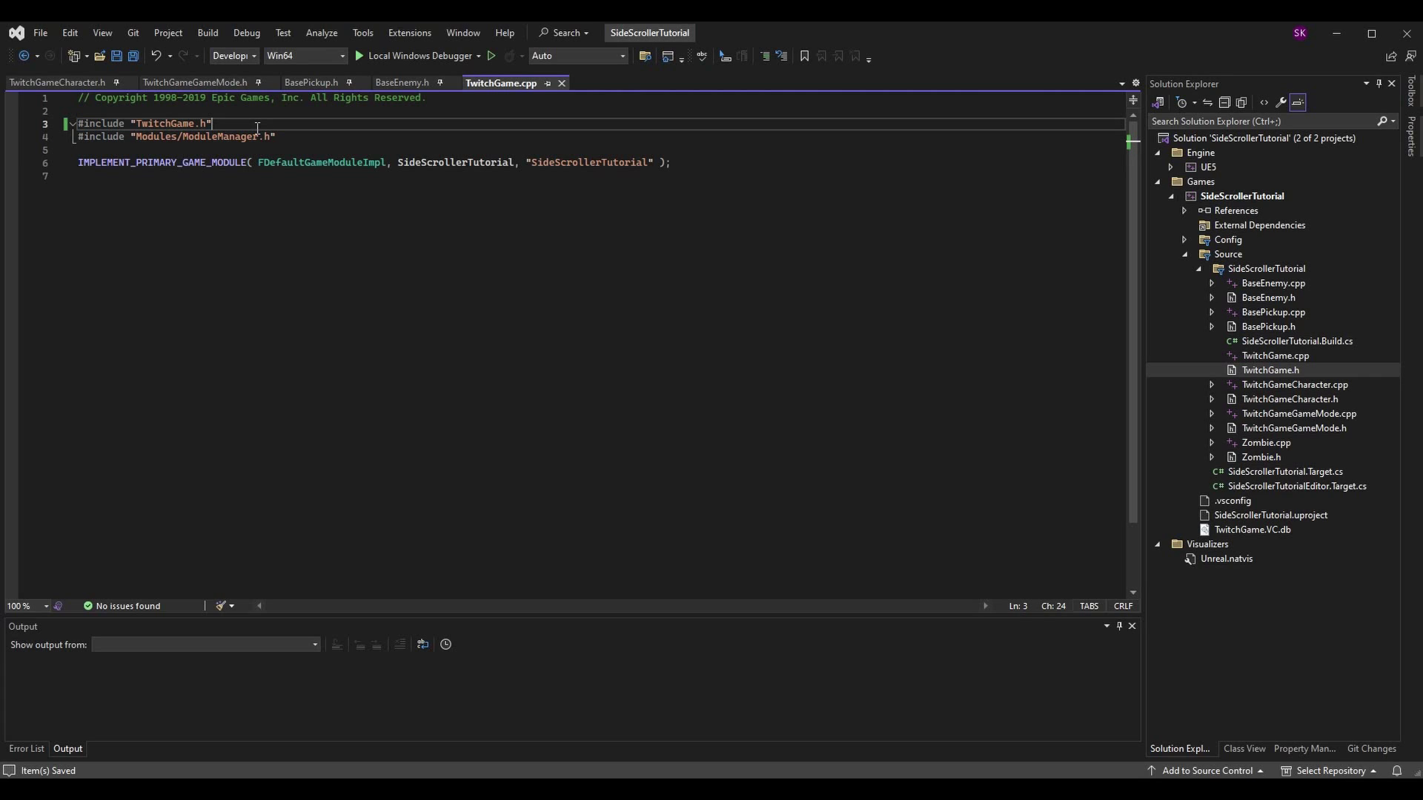
{"action": "double_click", "coordinate": [197, 126]}
{"action": "type", "text": "SideScrollerTutorial"}
{"action": "key", "text": "ctrl+s"}
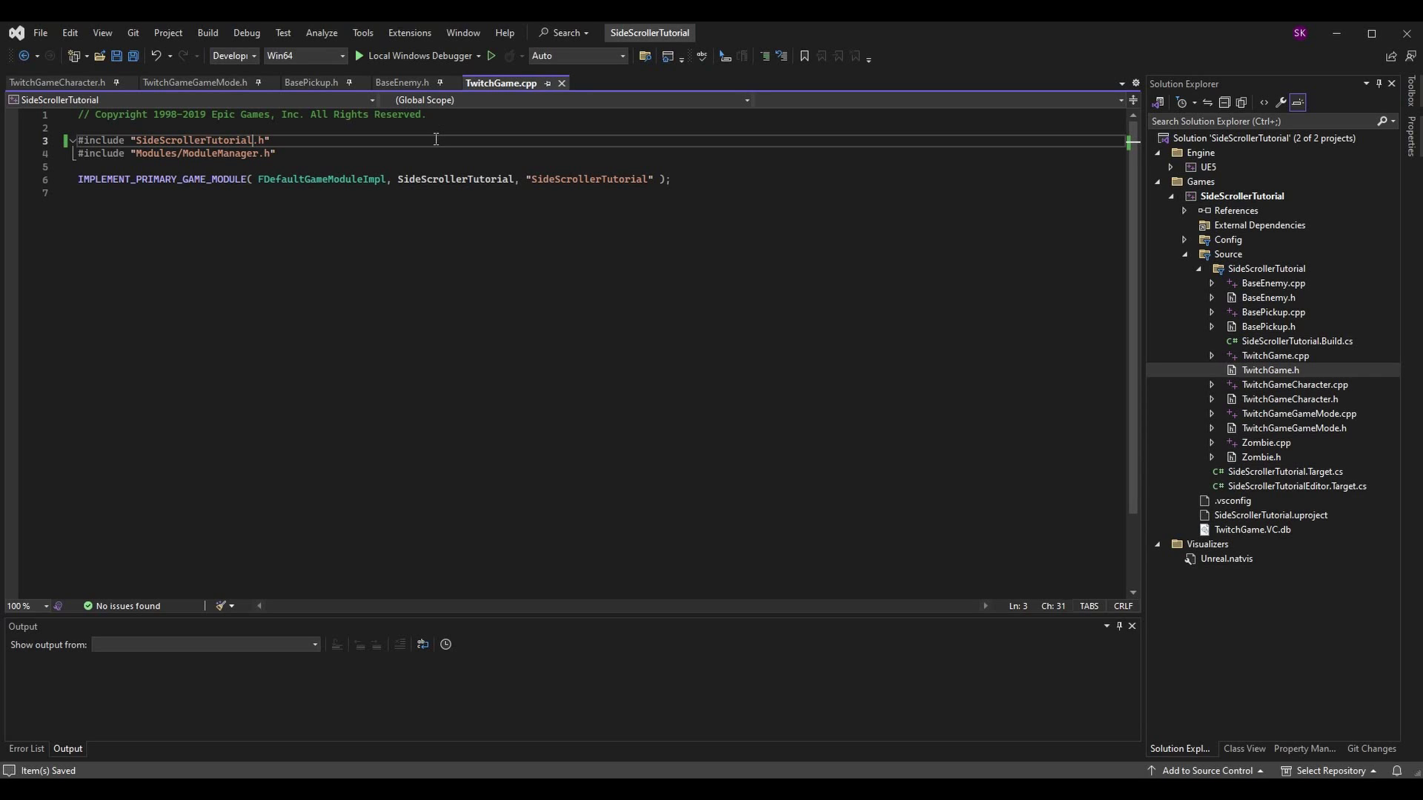
Step: Rename TwitchGame.cpp and TwitchGame.h to SideScrollerTutorial.cpp and SideScrollerTutorial.h in Solution Explorer
{"action": "right_click", "coordinate": [1267, 362]}
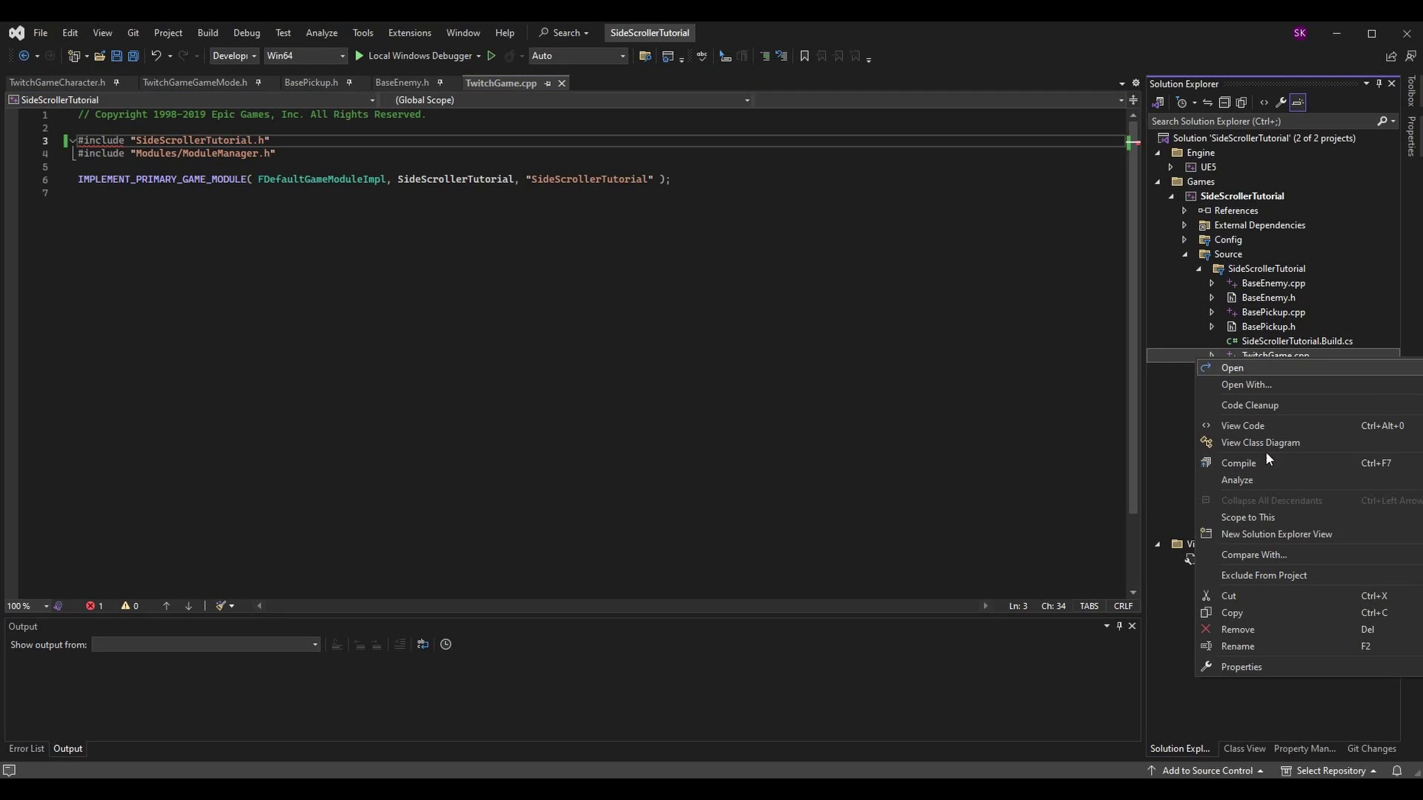
{"action": "left_click", "coordinate": [1245, 638]}
{"action": "type", "text": "SideScrollerTut"}
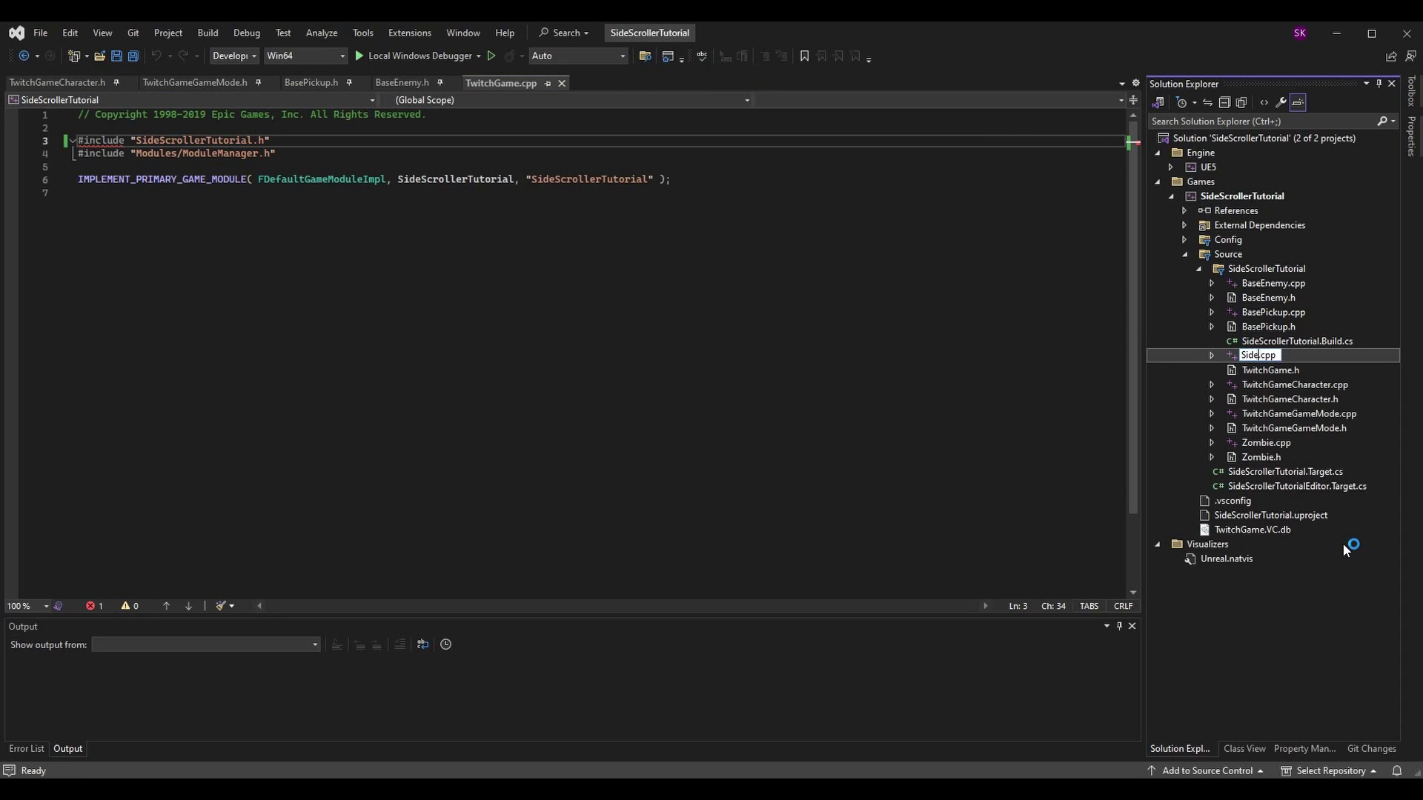
{"action": "type", "text": "orial"}
{"action": "key", "text": "Return"}
{"action": "left_click", "coordinate": [1272, 370]}
{"action": "right_click", "coordinate": [1271, 371]}
{"action": "left_click", "coordinate": [1309, 642]}
{"action": "type", "text": "SideScroller"}
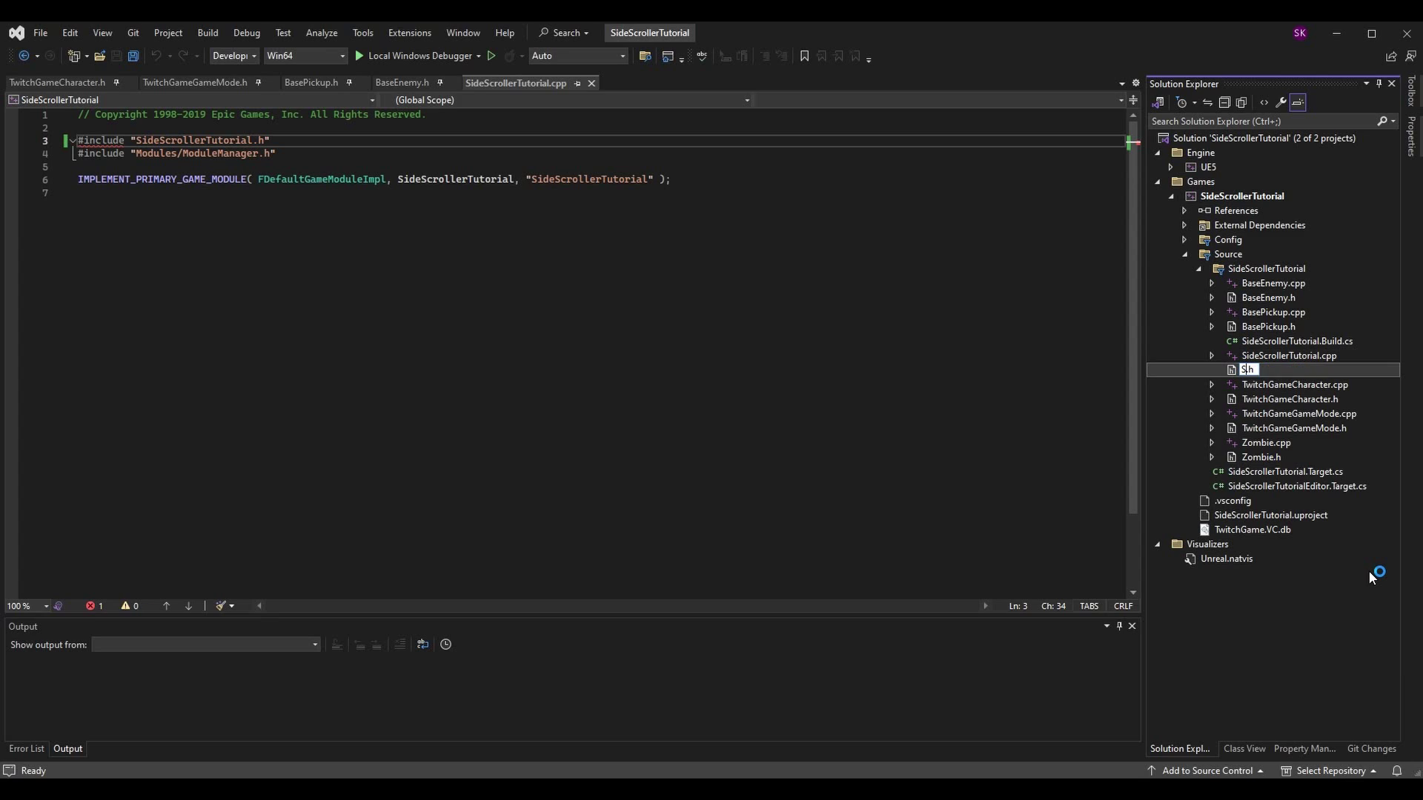
{"action": "type", "text": "Tutorial"}
{"action": "key", "text": "Return"}
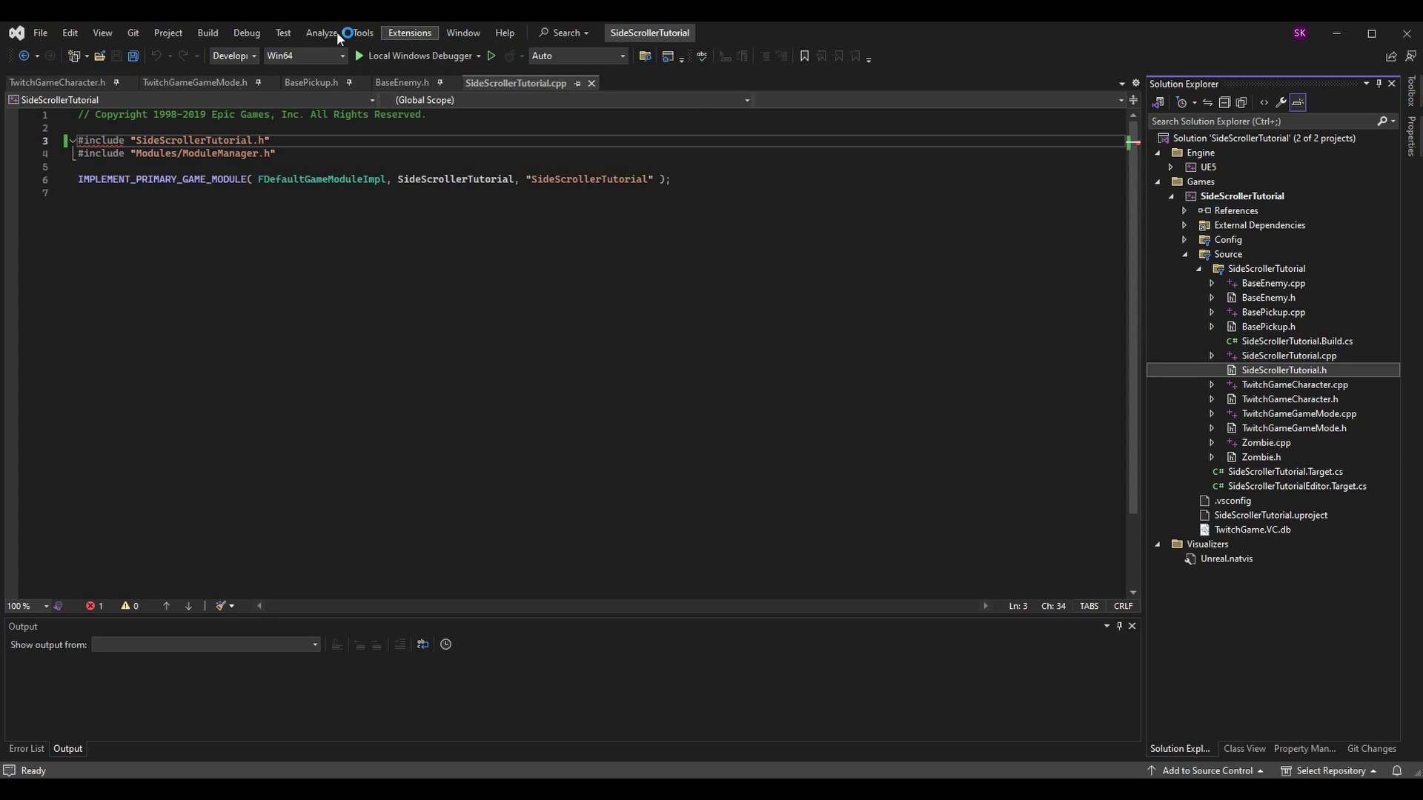
Step: Save all files and open the project's folder in File Explorer
{"action": "left_click", "coordinate": [134, 56]}
{"action": "left_click", "coordinate": [302, 135]}
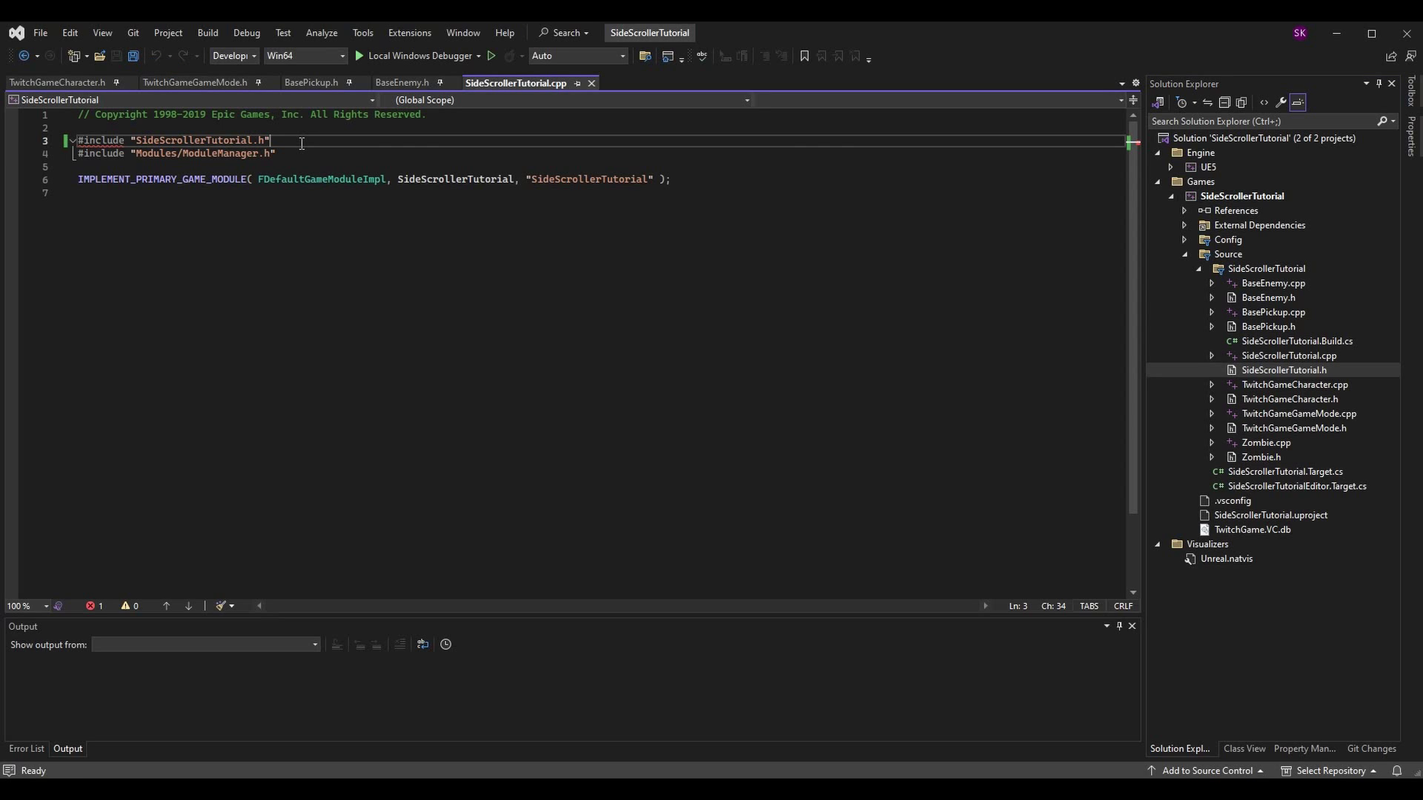
{"action": "left_click", "coordinate": [347, 789]}
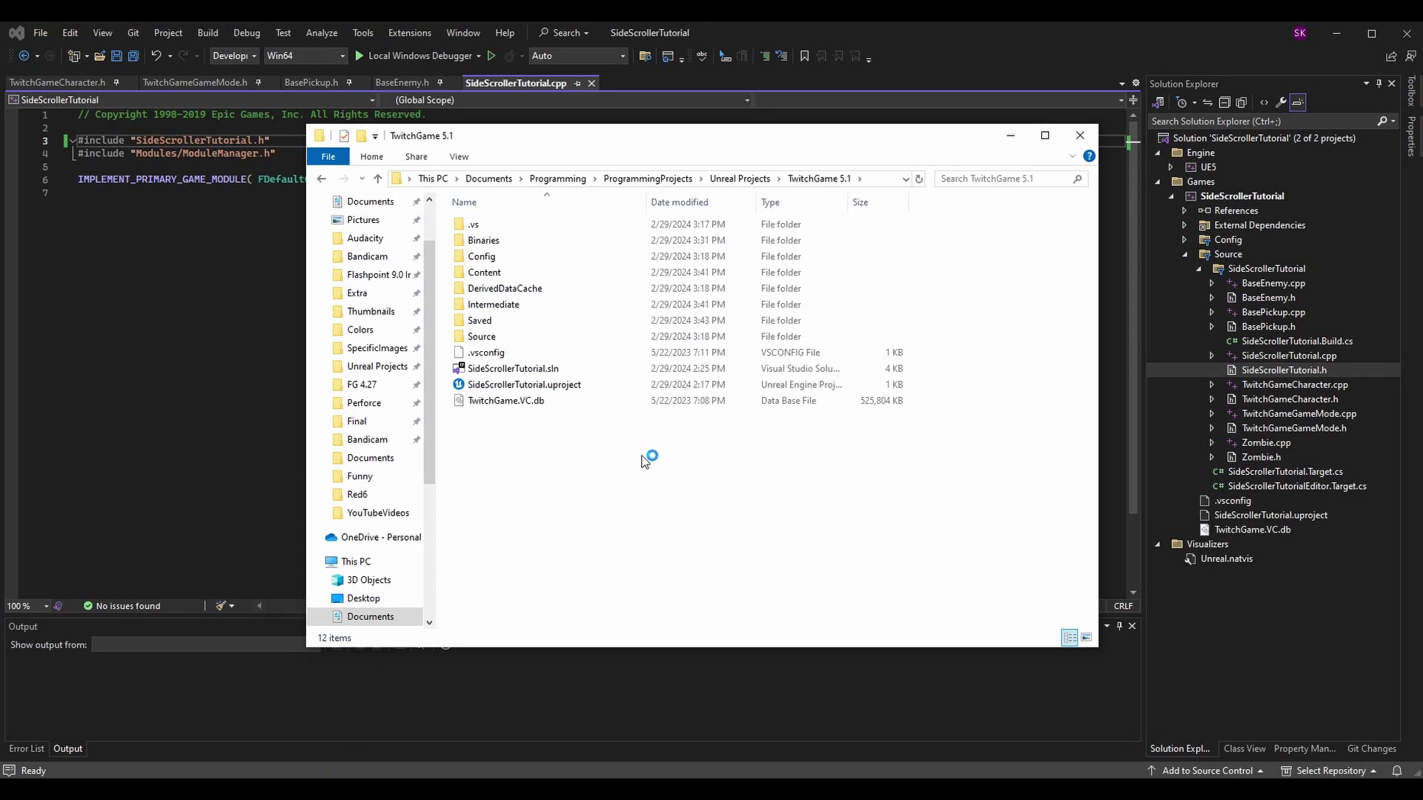
Step: In Source > SideScrollerTutorial, rename TwitchGame.VC.db to SideScrollerTutorial.VC.db
{"action": "double_click", "coordinate": [526, 337]}
{"action": "double_click", "coordinate": [519, 225]}
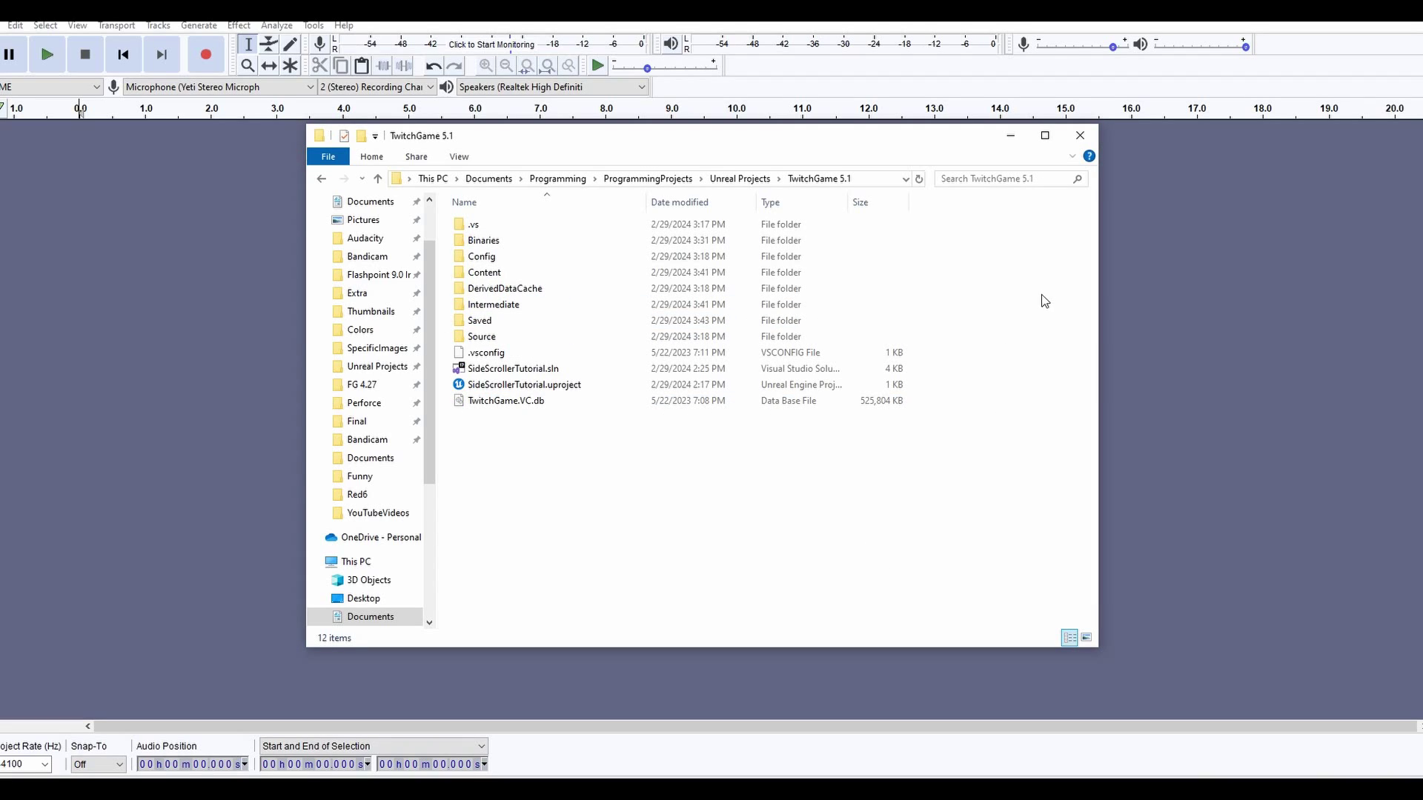
{"action": "right_click", "coordinate": [490, 405]}
{"action": "left_click", "coordinate": [571, 752]}
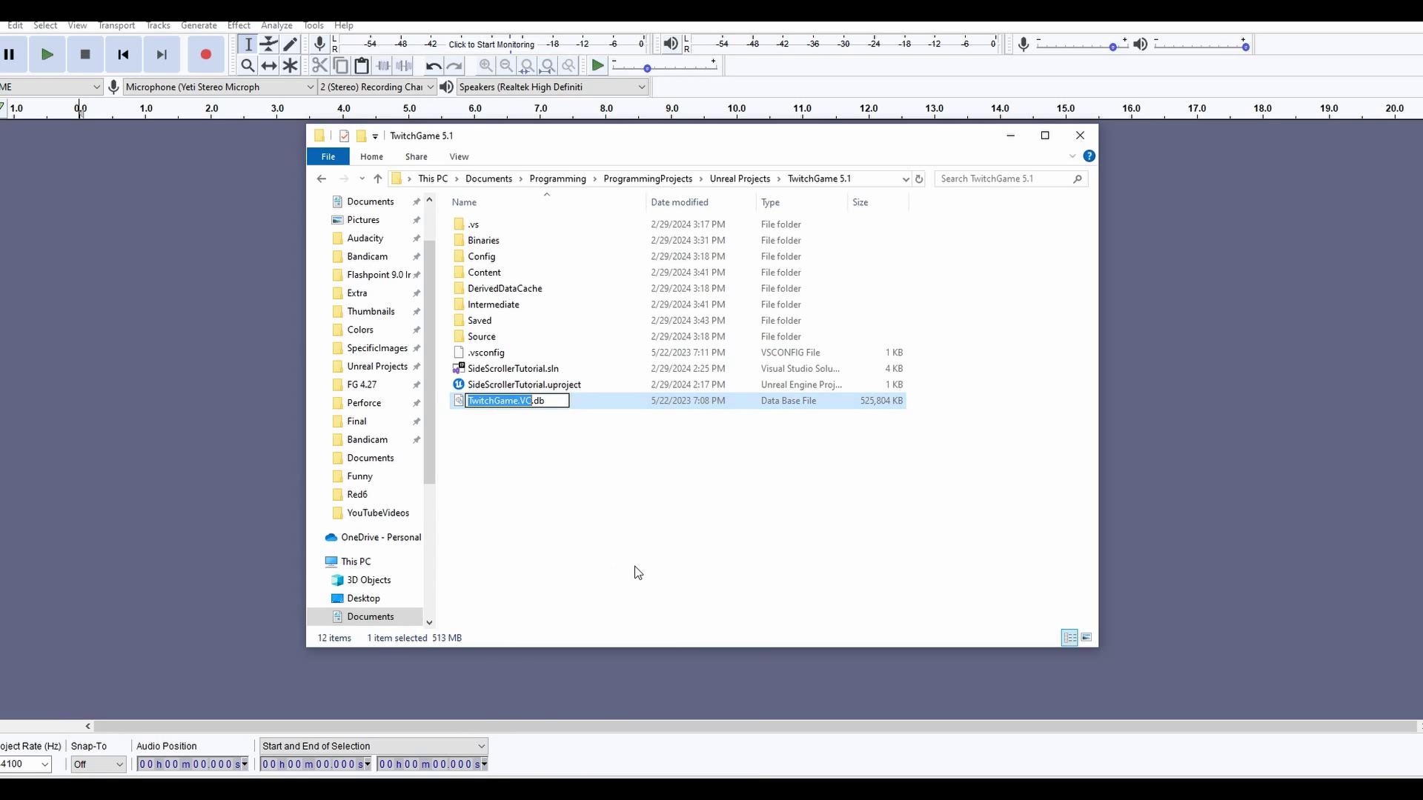
{"action": "key", "text": "Right"}
{"action": "key", "text": "Left"}
{"action": "key", "text": "Left"}
{"action": "key", "text": "BackSpace"}
{"action": "key", "text": "BackSpace"}
{"action": "key", "text": "BackSpace"}
{"action": "key", "text": "BackSpace"}
{"action": "key", "text": "BackSpace"}
{"action": "key", "text": "BackSpace"}
{"action": "key", "text": "BackSpace"}
{"action": "key", "text": "BackSpace"}
{"action": "key", "text": "BackSpace"}
{"action": "key", "text": "BackSpace"}
{"action": "key", "text": "BackSpace"}
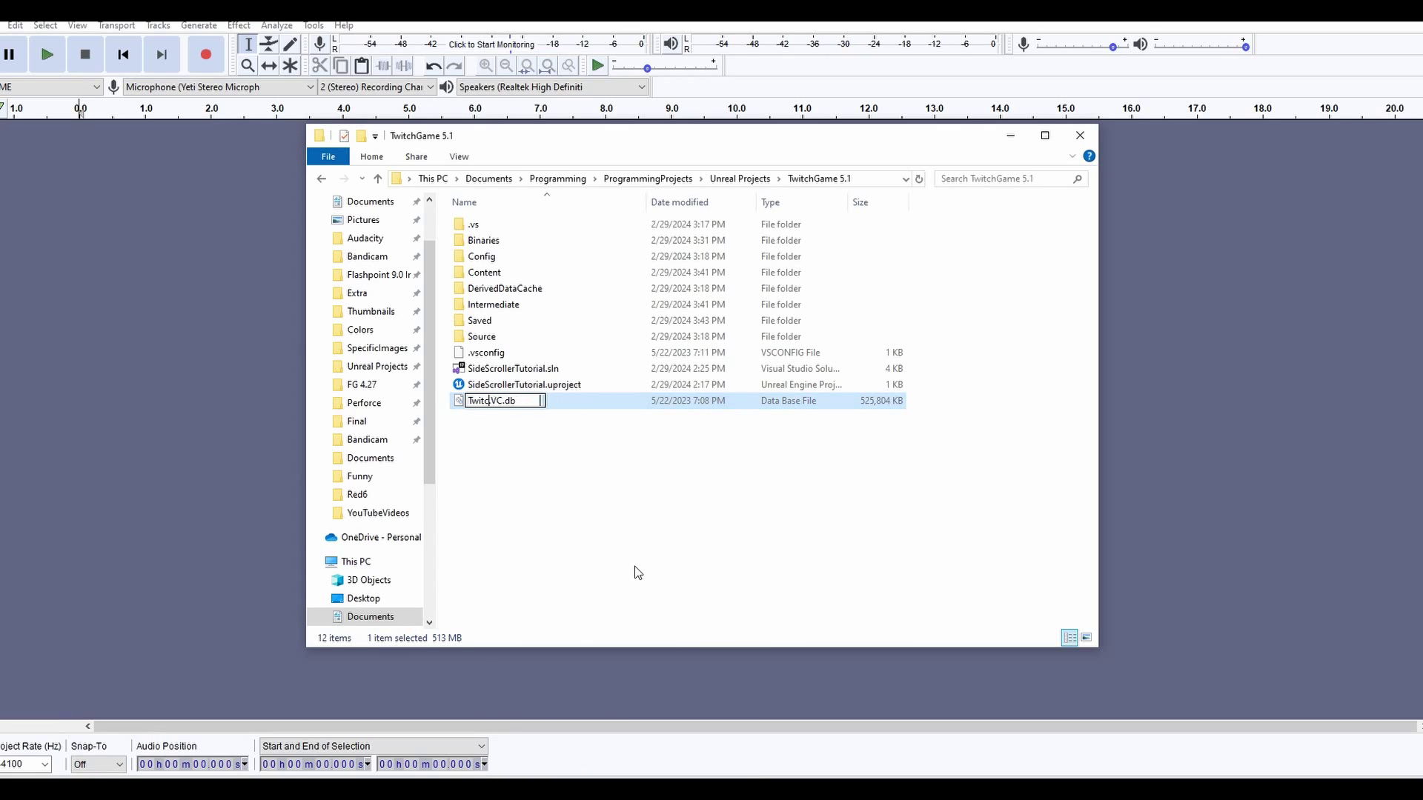
{"action": "type", "text": "SideScrollerTutorial."}
{"action": "key", "text": "Return"}
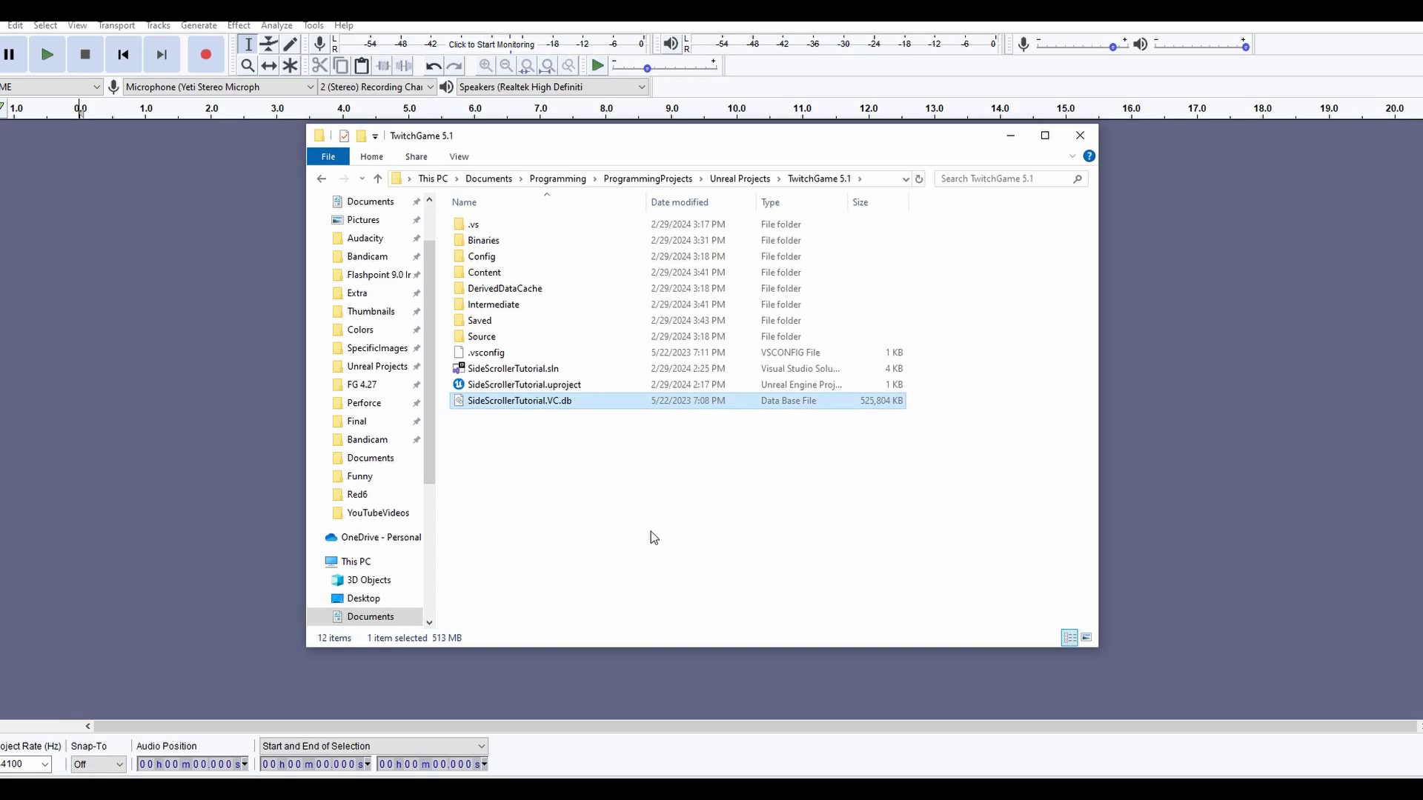
Step: In Unreal Projects, rename the TwitchGame 5.1 folder to SideScrollerTutorial and open it
{"action": "left_click", "coordinate": [666, 545]}
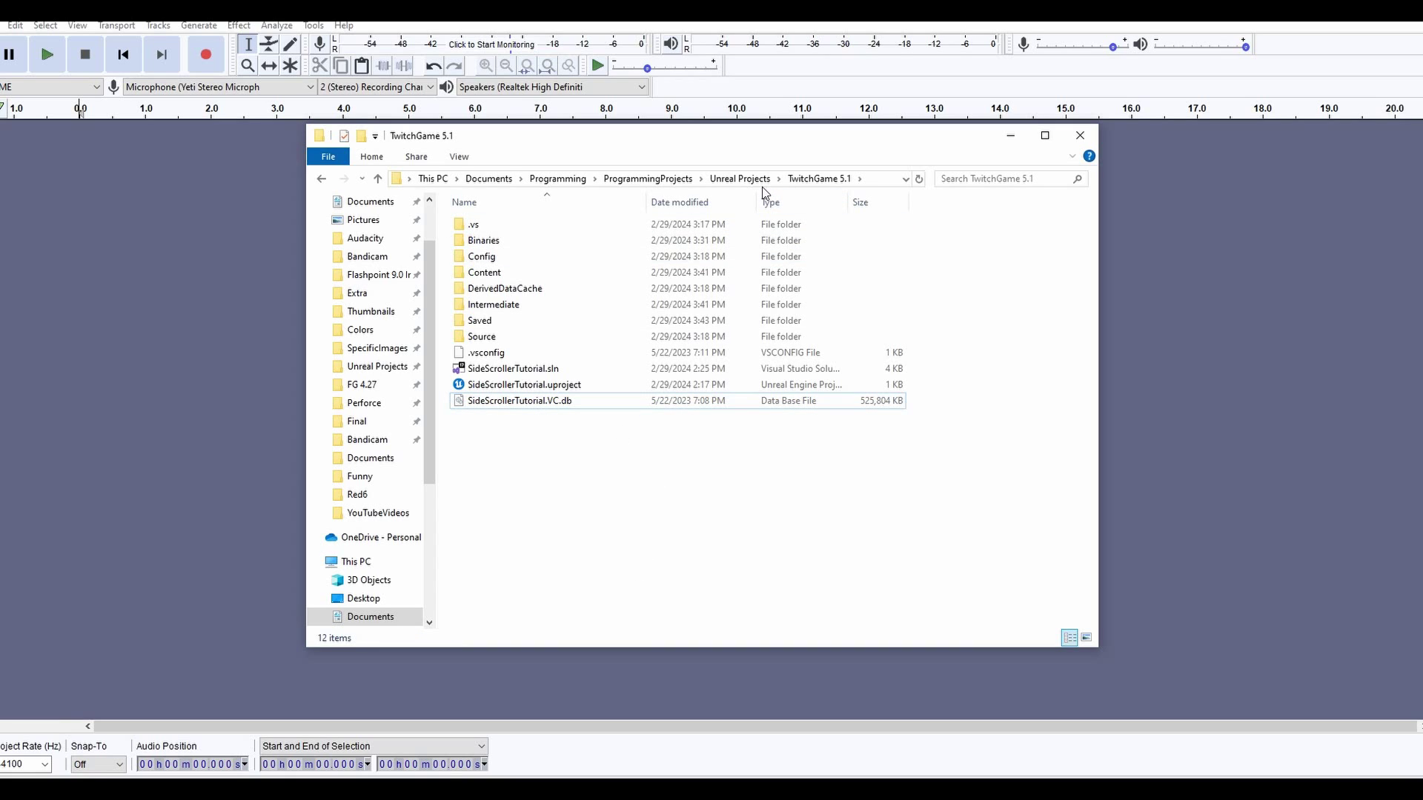
{"action": "left_click", "coordinate": [741, 179]}
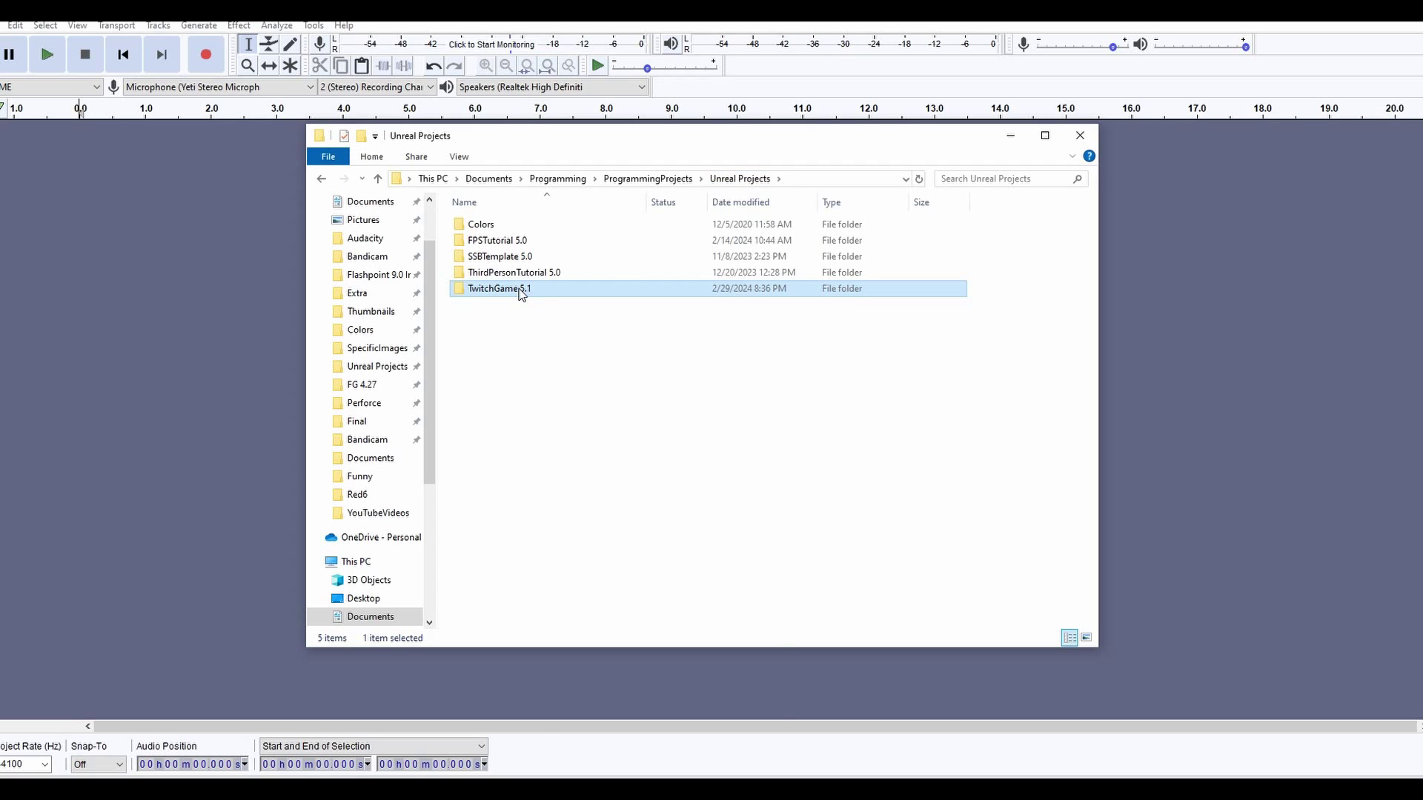
{"action": "right_click", "coordinate": [518, 288]}
{"action": "left_click", "coordinate": [628, 706]}
{"action": "type", "text": "Si"}
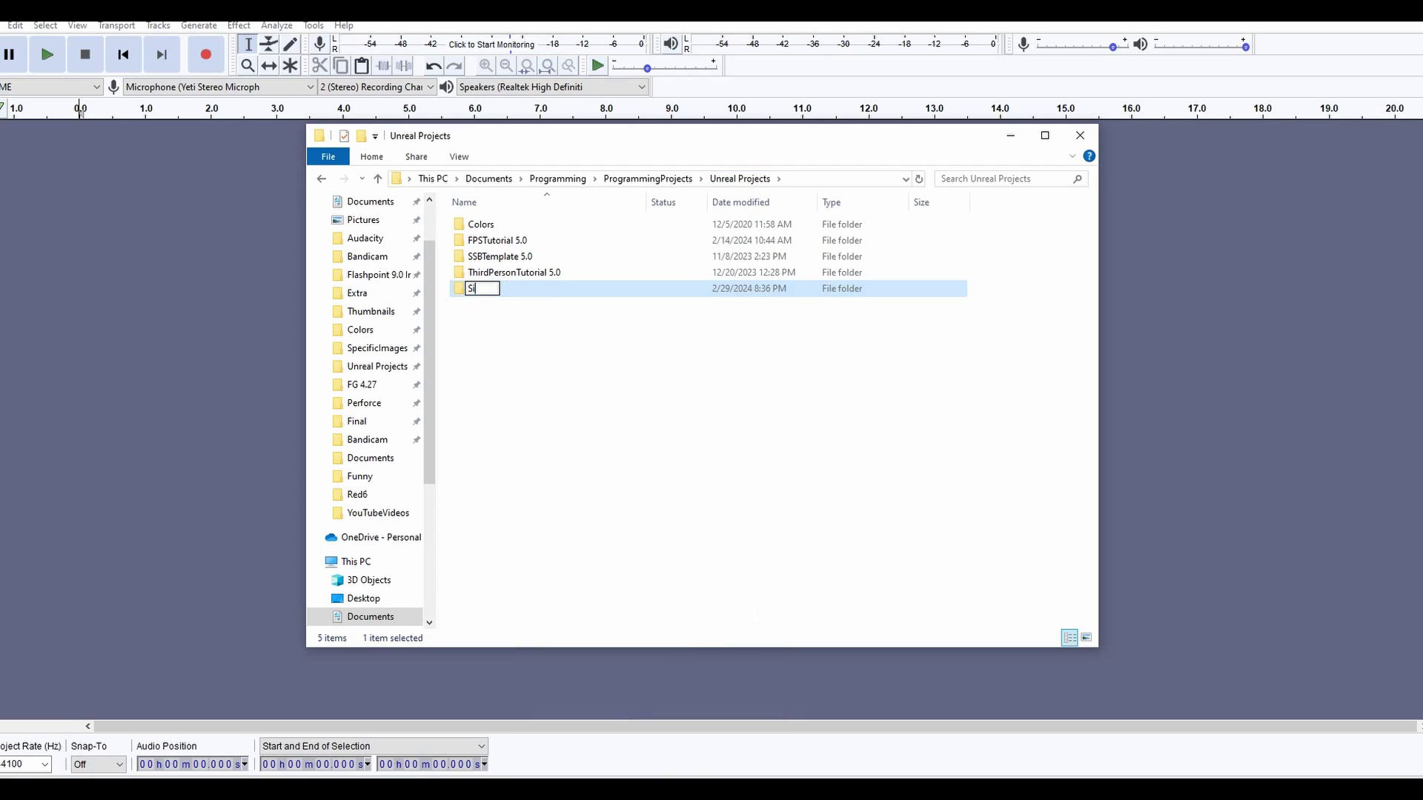
{"action": "type", "text": "deScrollerTutorial"}
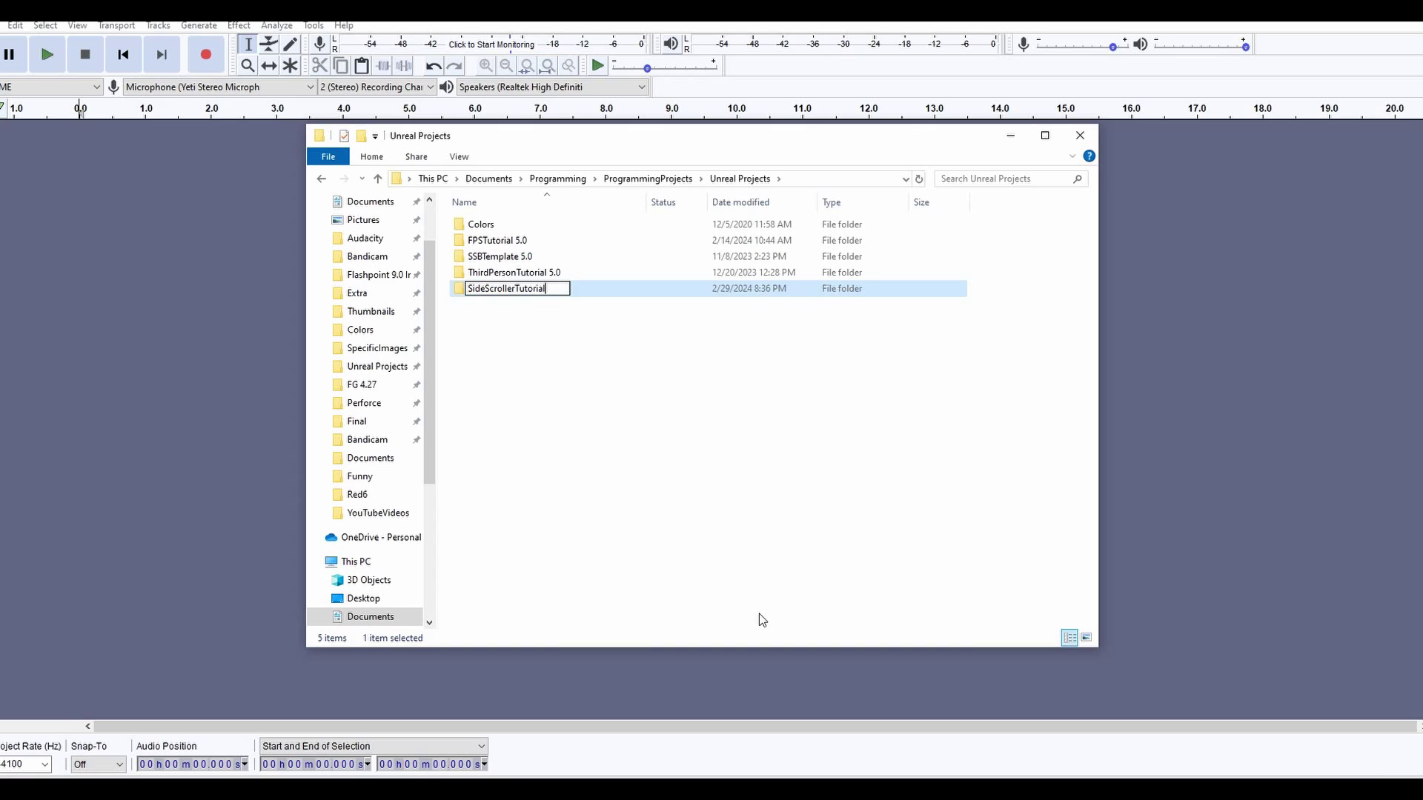
{"action": "key", "text": "Return"}
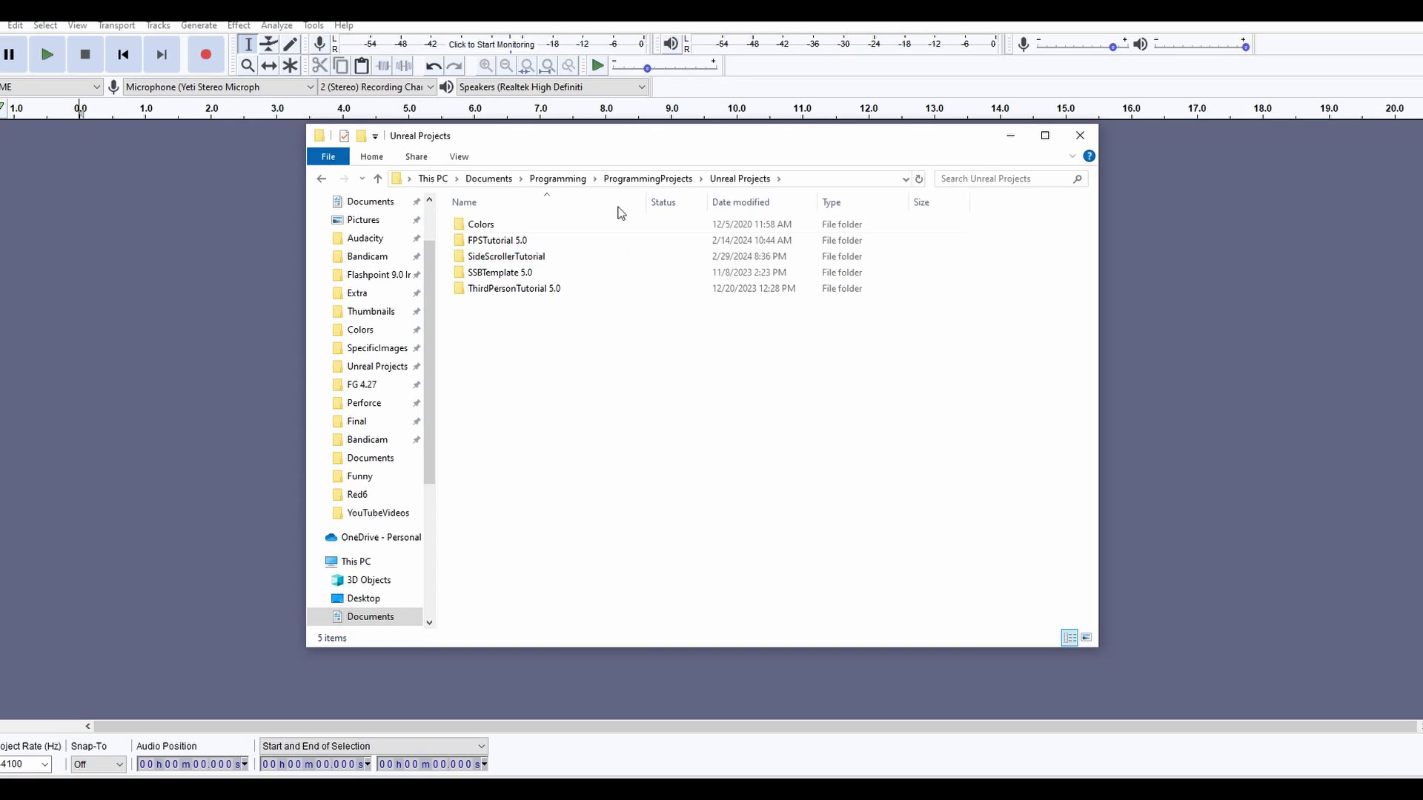
{"action": "double_click", "coordinate": [593, 268]}
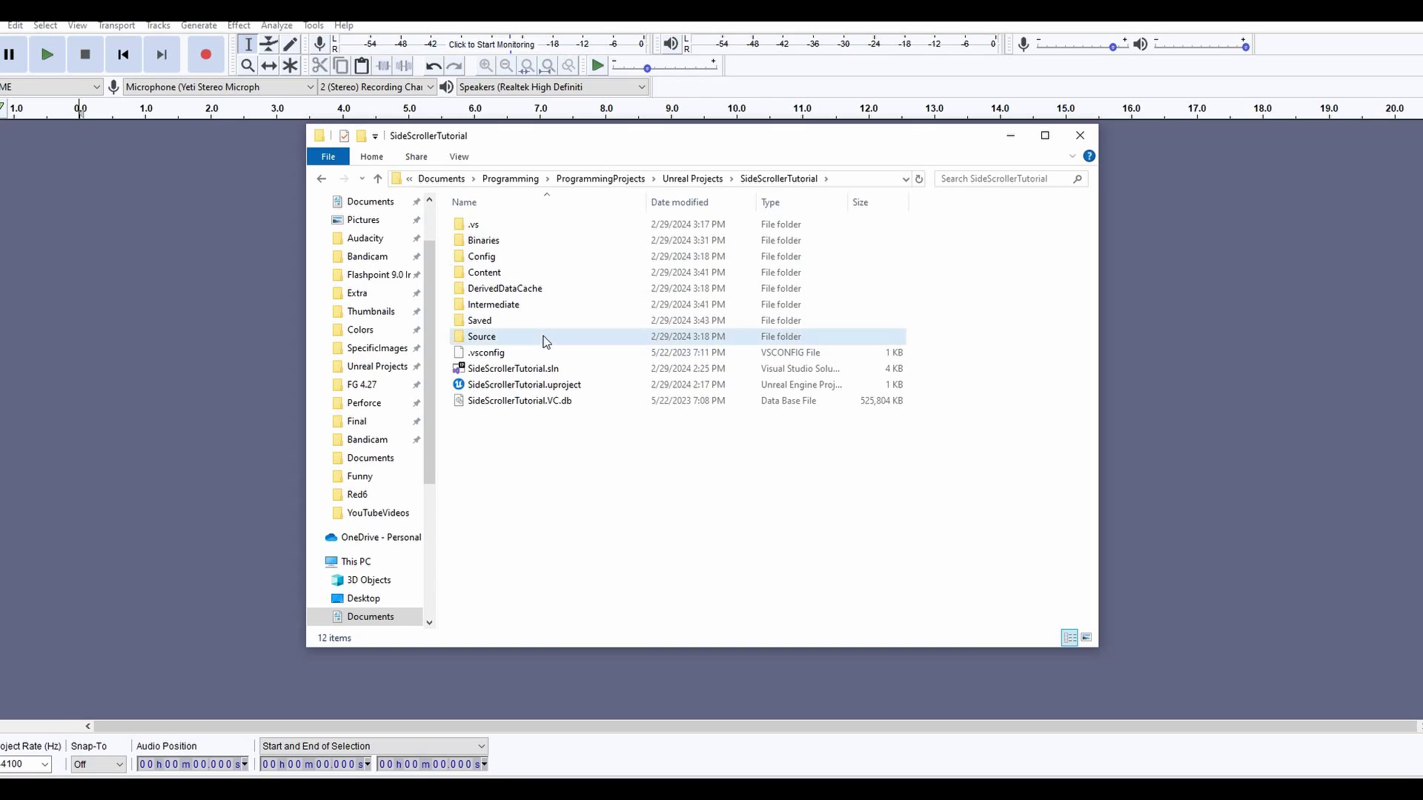
Step: Check the renamed project's Source > SideScrollerTutorial files, then minimize File Explorer
{"action": "double_click", "coordinate": [546, 339]}
{"action": "double_click", "coordinate": [545, 224]}
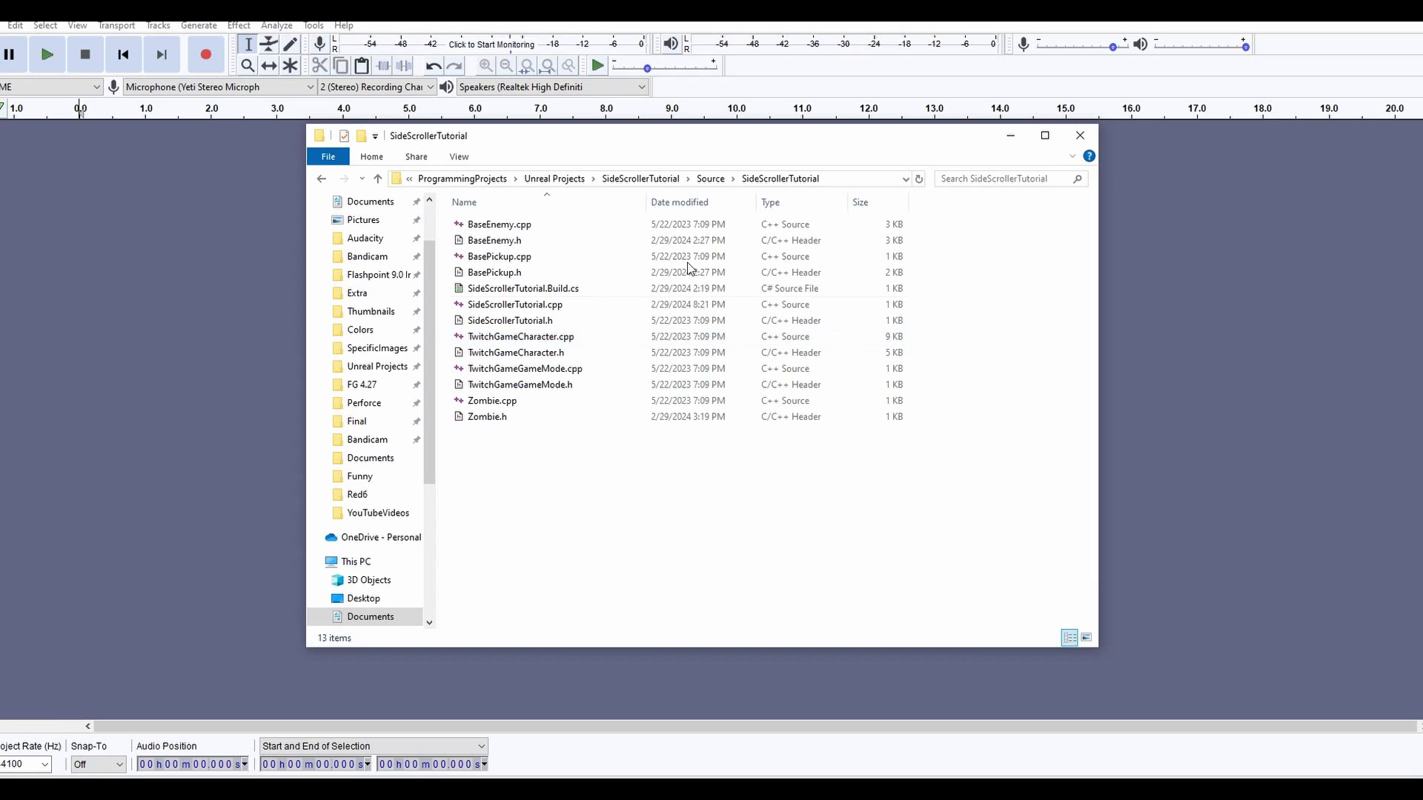
{"action": "left_click", "coordinate": [1011, 136]}
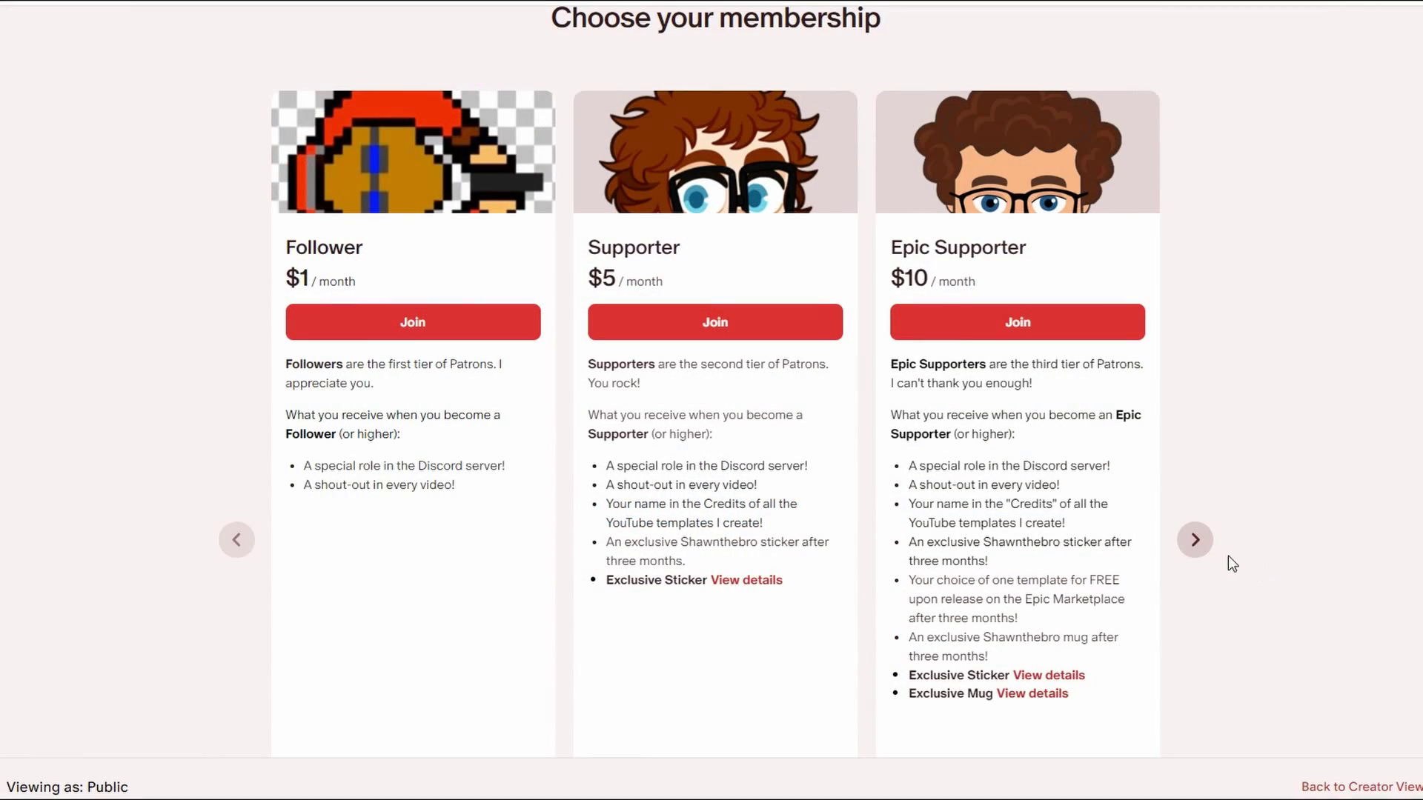
{"action": "left_click", "coordinate": [1195, 540]}
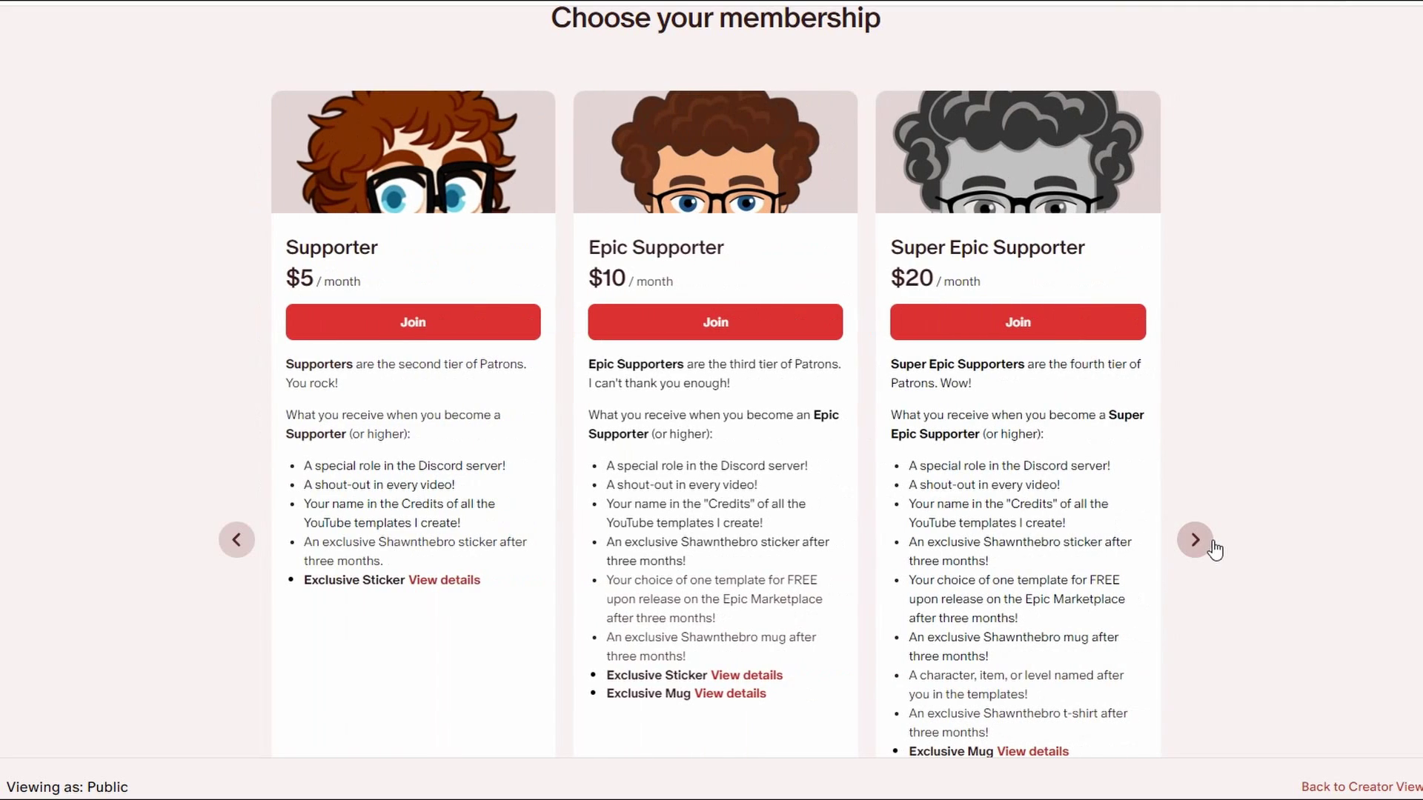
{"action": "scroll", "coordinate": [1297, 541], "scroll_direction": "down", "scroll_amount": 1}
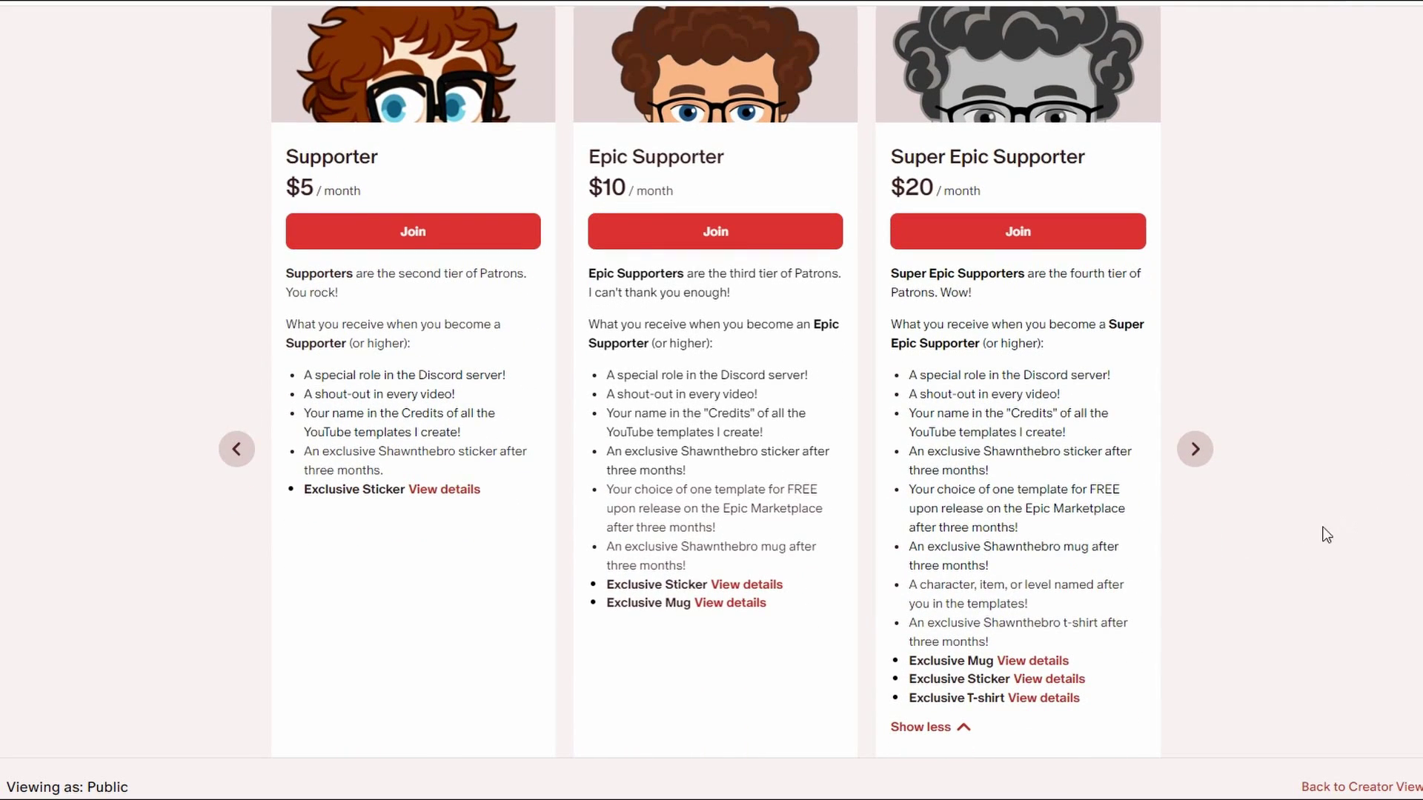
{"action": "left_click", "coordinate": [1203, 462]}
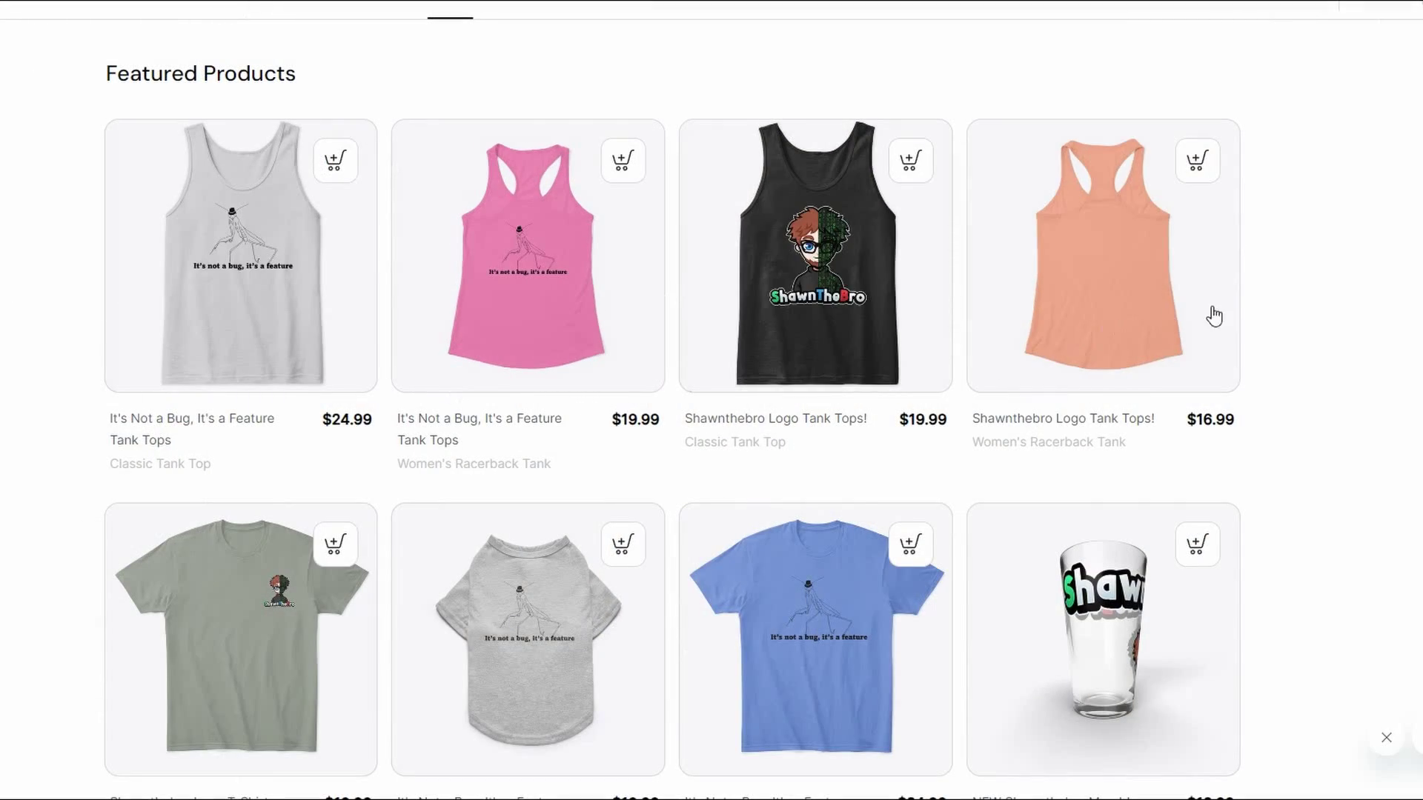
{"action": "scroll", "coordinate": [1385, 295], "scroll_direction": "down", "scroll_amount": 5}
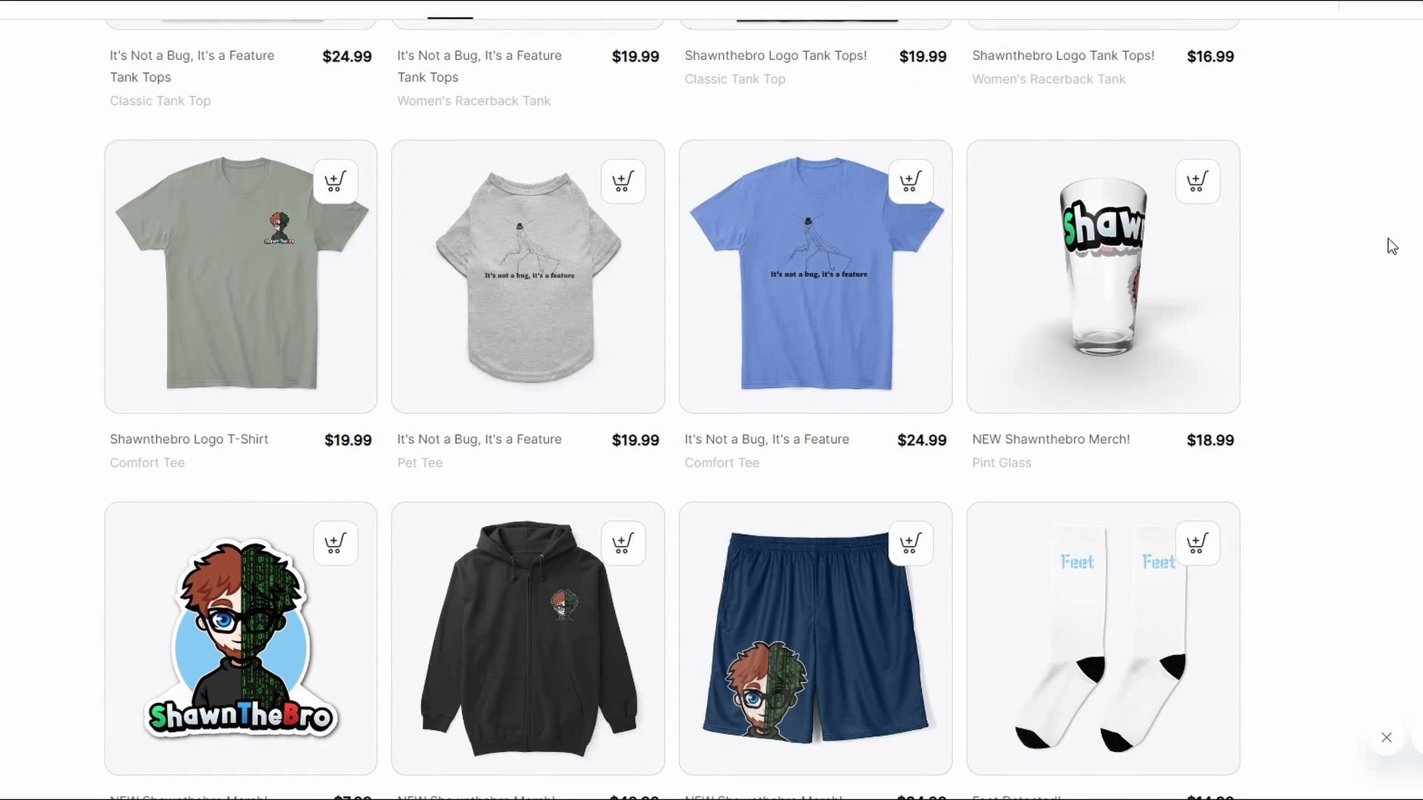
{"action": "scroll", "coordinate": [1406, 248], "scroll_direction": "down", "scroll_amount": 1}
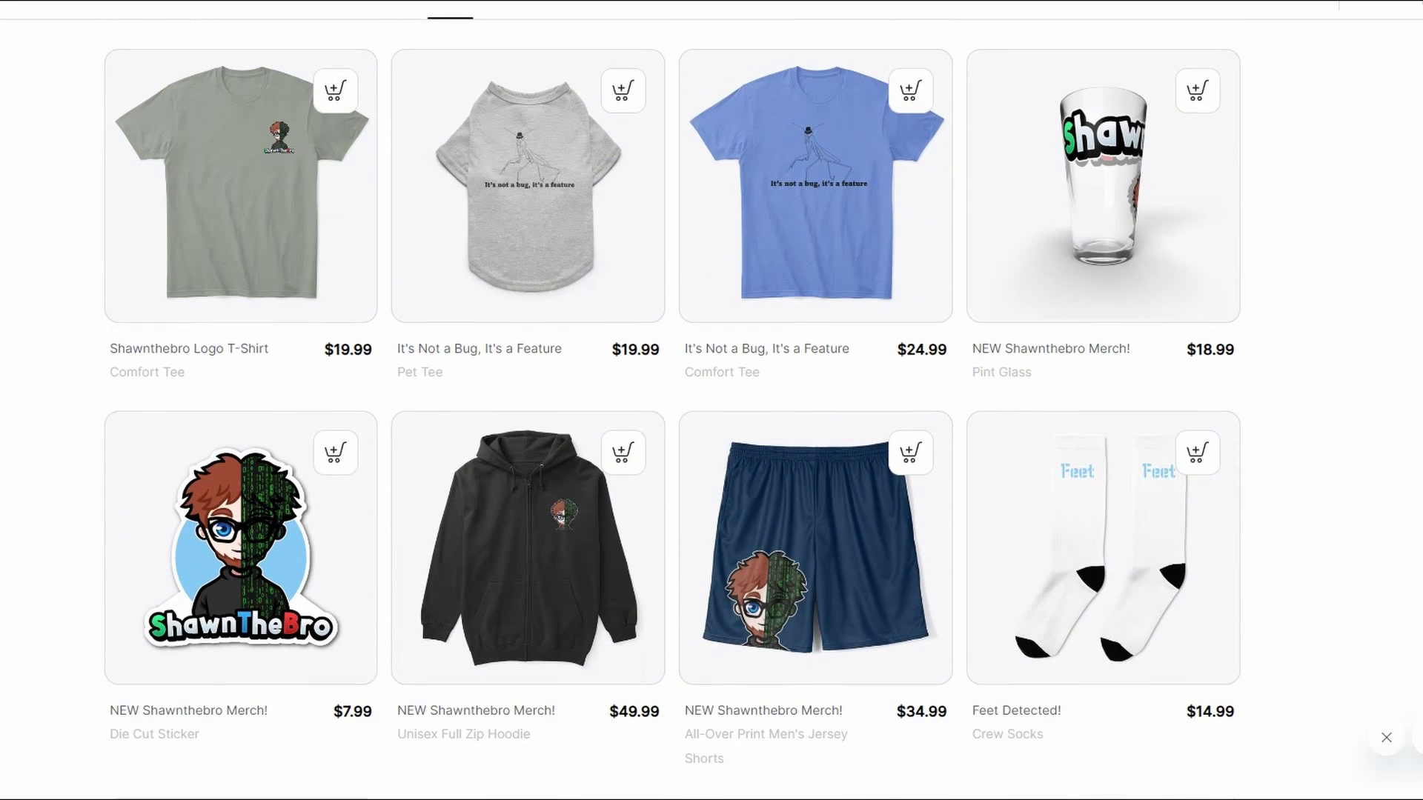
{"action": "scroll", "coordinate": [711, 407], "scroll_direction": "down", "scroll_amount": 5}
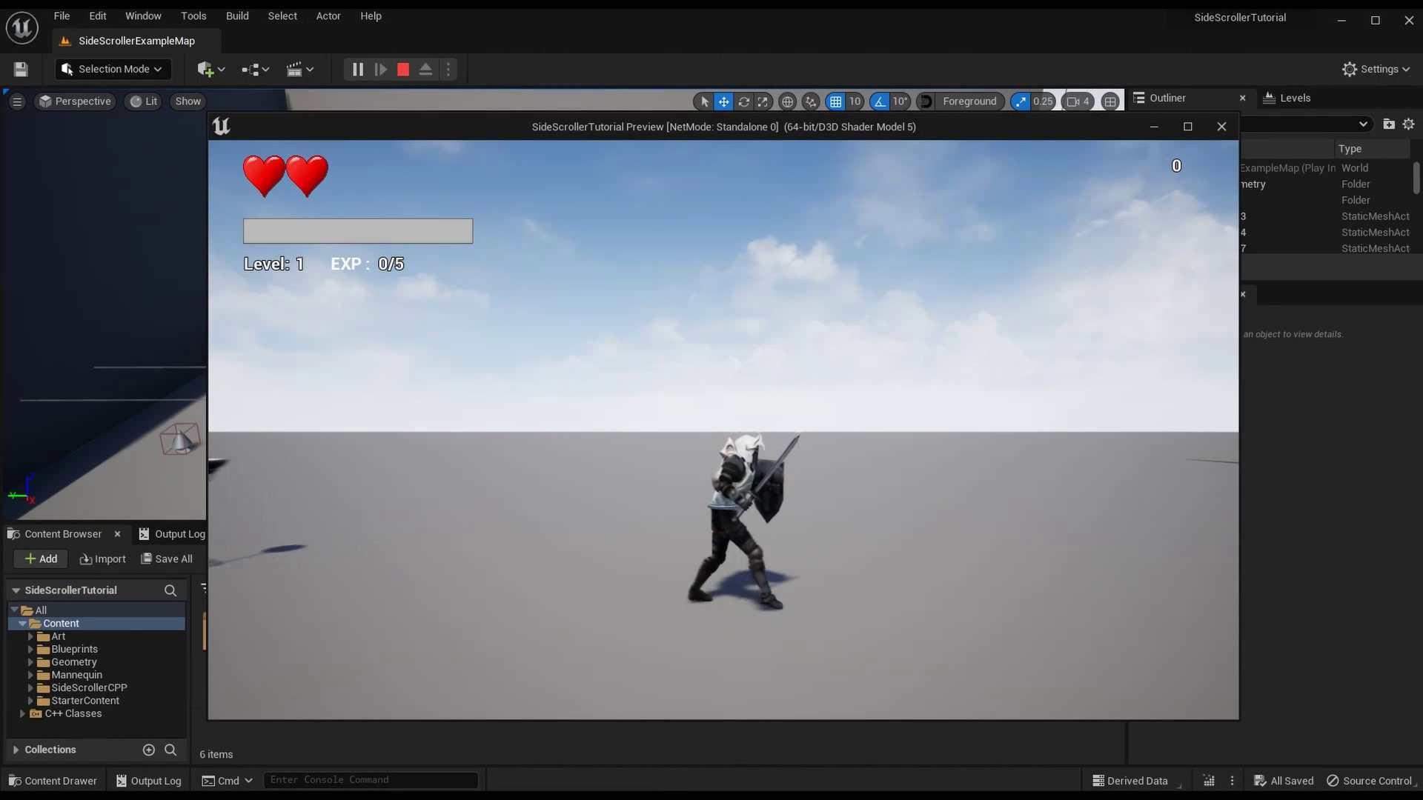
{"action": "key", "text": "d"}
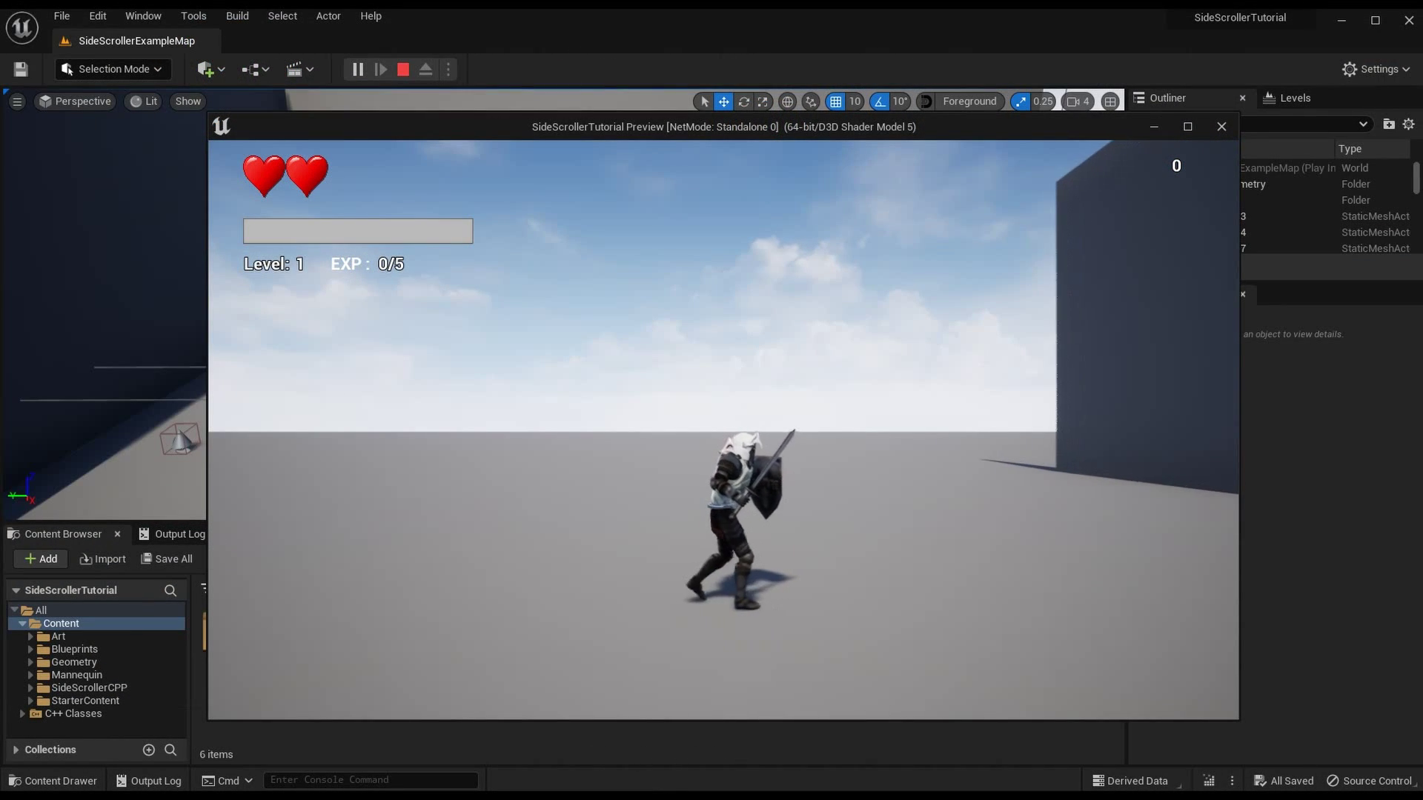